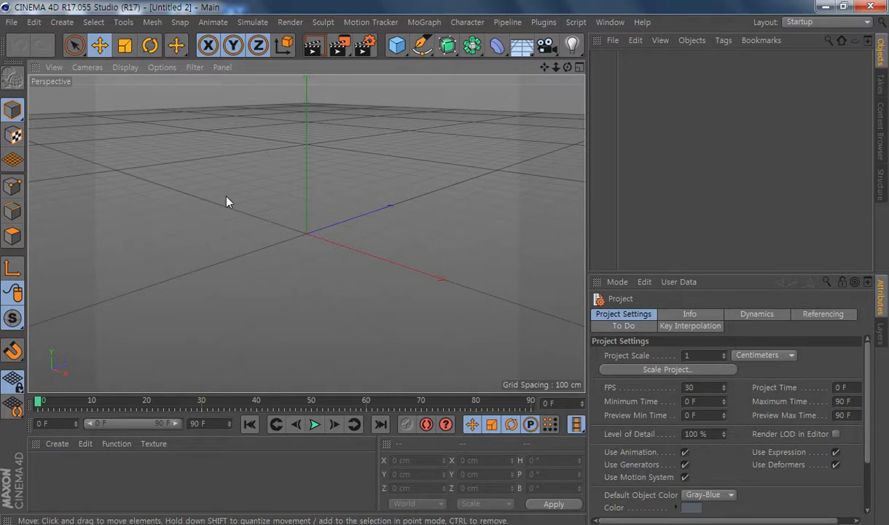
# Show all four views, switch to the web browser, and open the LEGO Man Blueprint result from an image search for "lego blueprint"
pyautogui.middleClick(284, 235)
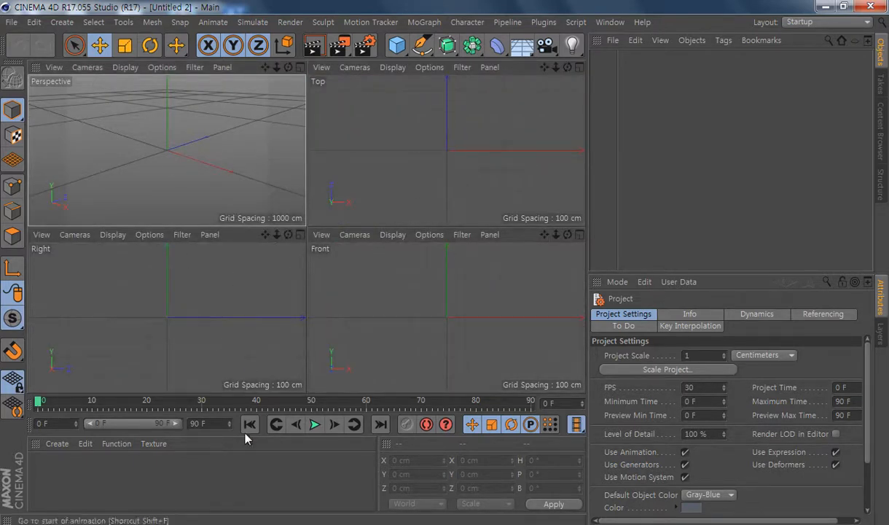
pyautogui.hotkey('alt', 'Tab')
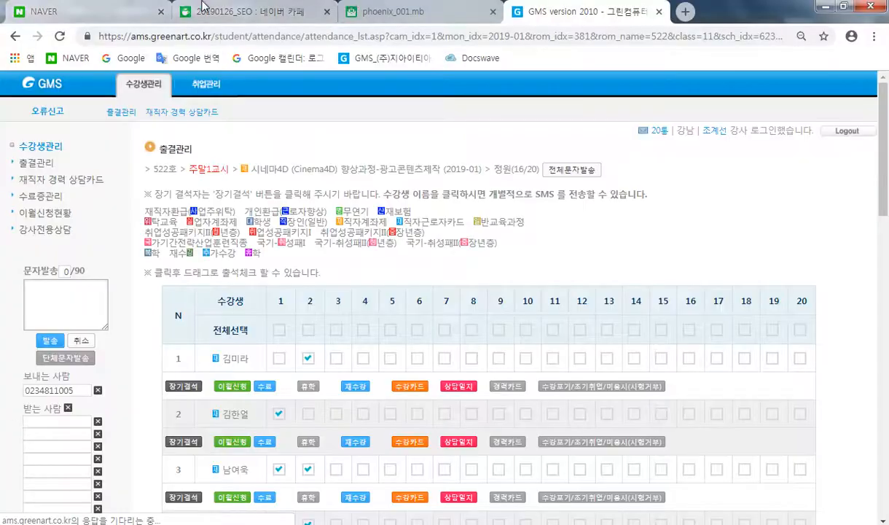
pyautogui.click(679, 12)
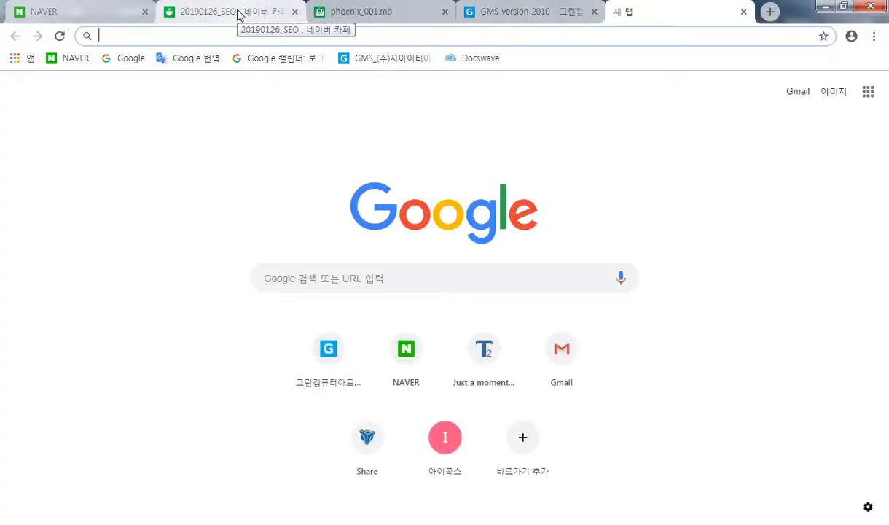
pyautogui.write('lego')
pyautogui.press('BackSpace')
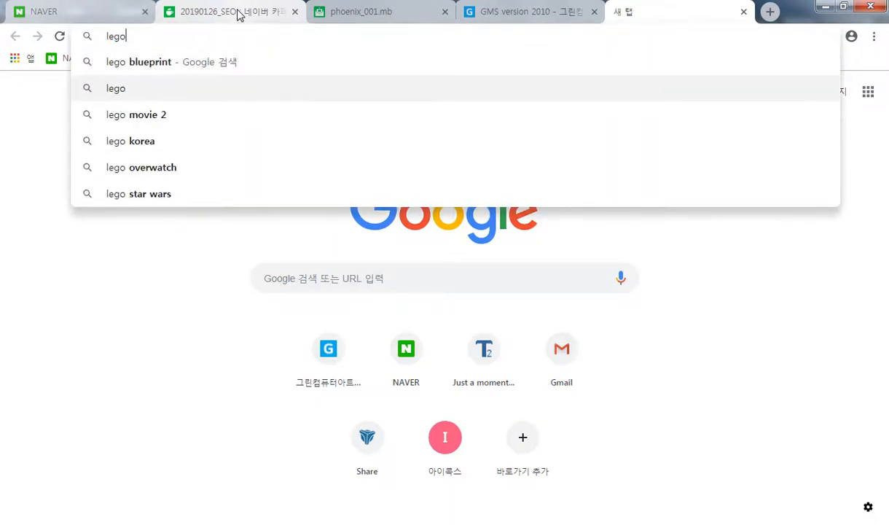
pyautogui.press('Return')
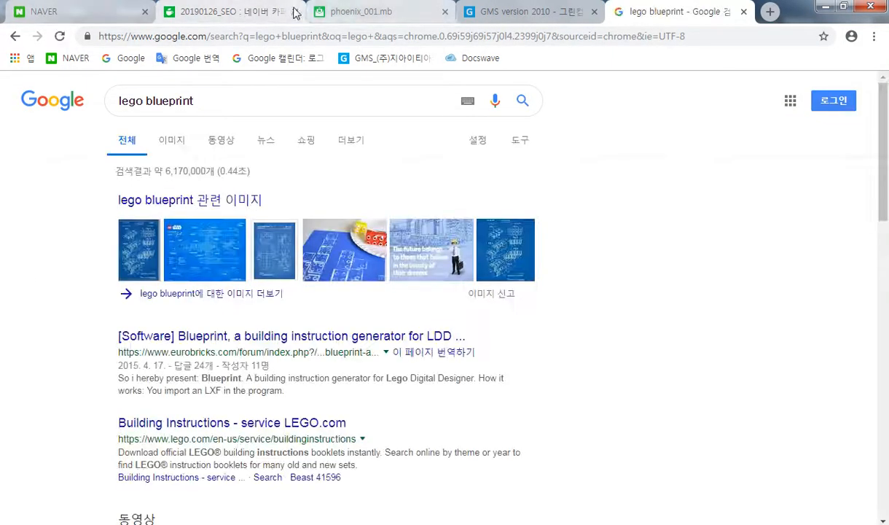
pyautogui.click(173, 144)
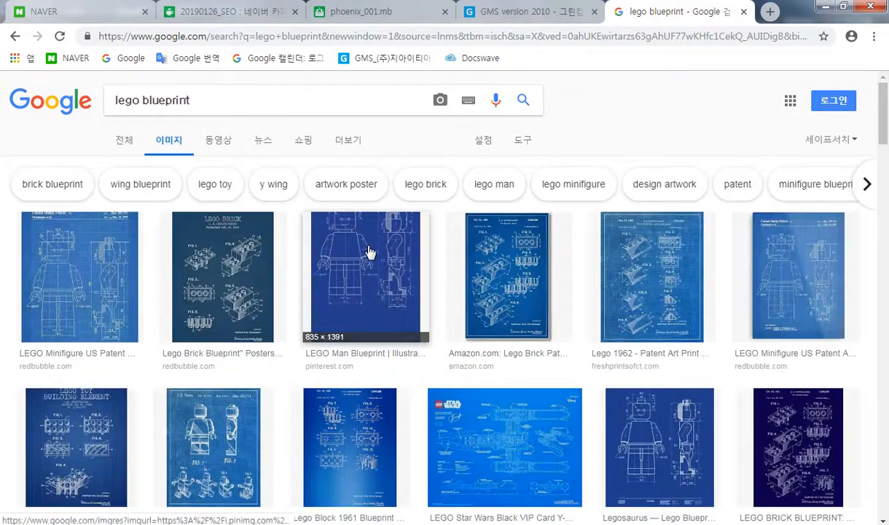
pyautogui.click(369, 251)
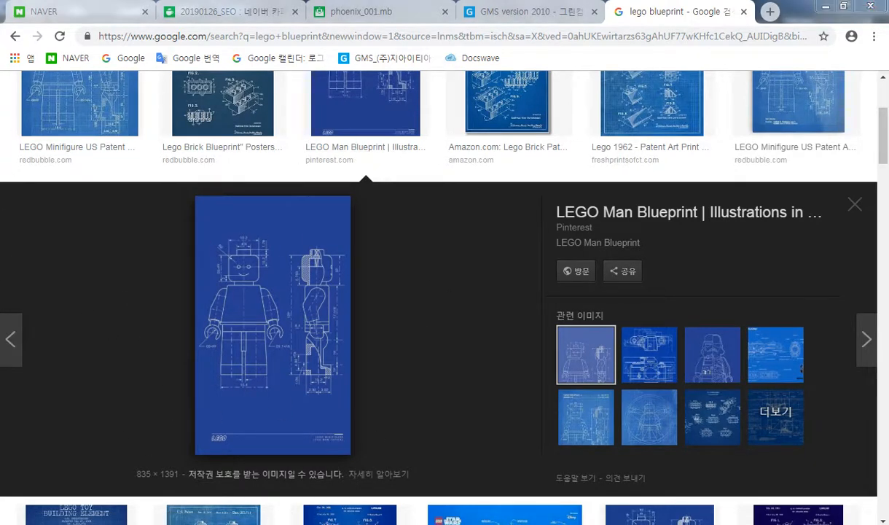
# Locate the saved blueprint image "lego bp" in the D:\cigies\lego folder using the file explorer
pyautogui.press('super+e')
pyautogui.click(133, 358)
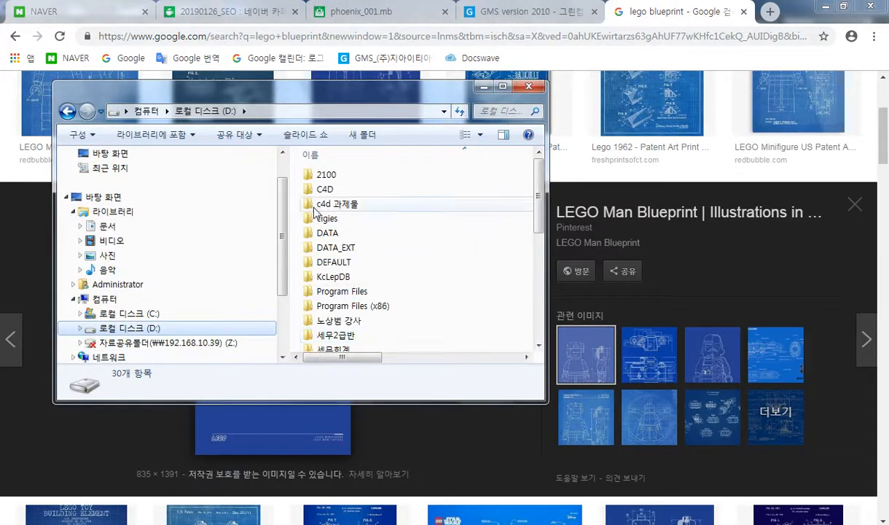
pyautogui.doubleClick(324, 217)
pyautogui.scroll(-2, 420, 266)
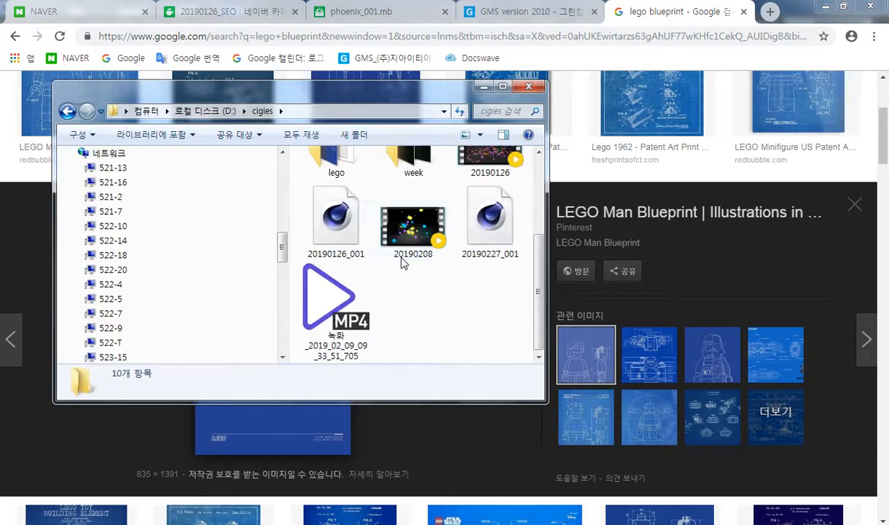
pyautogui.scroll(2, 421, 269)
pyautogui.doubleClick(334, 182)
pyautogui.click(336, 186)
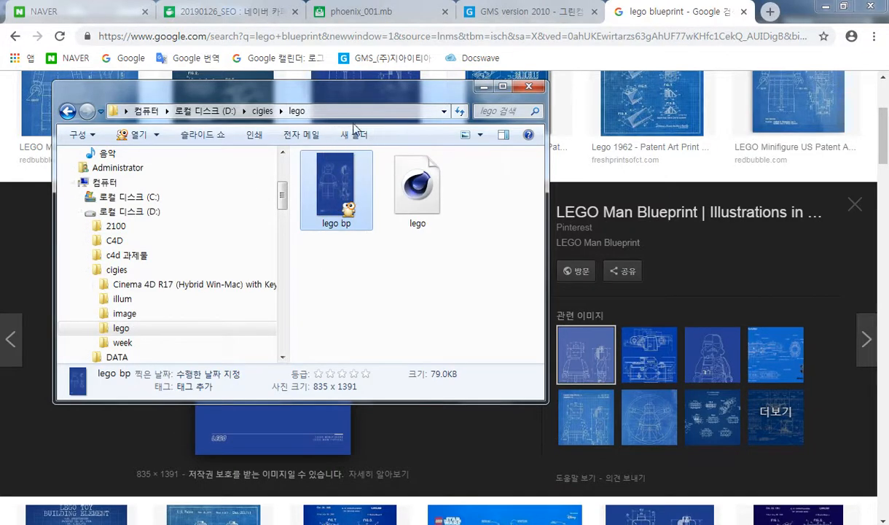
pyautogui.moveTo(386, 102); pyautogui.dragTo(474, 126)
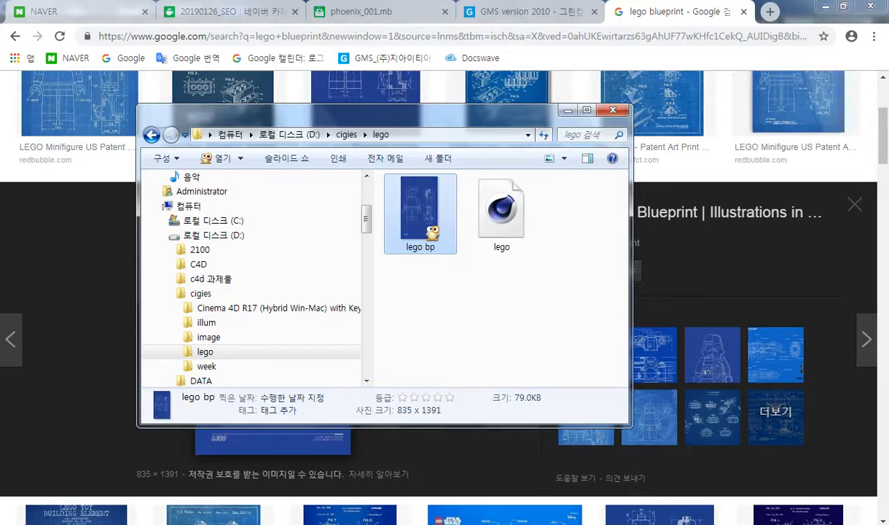
# Switch to Cinema 4D and open the background picture settings of the Right view
pyautogui.hotkey('alt', 'Tab')
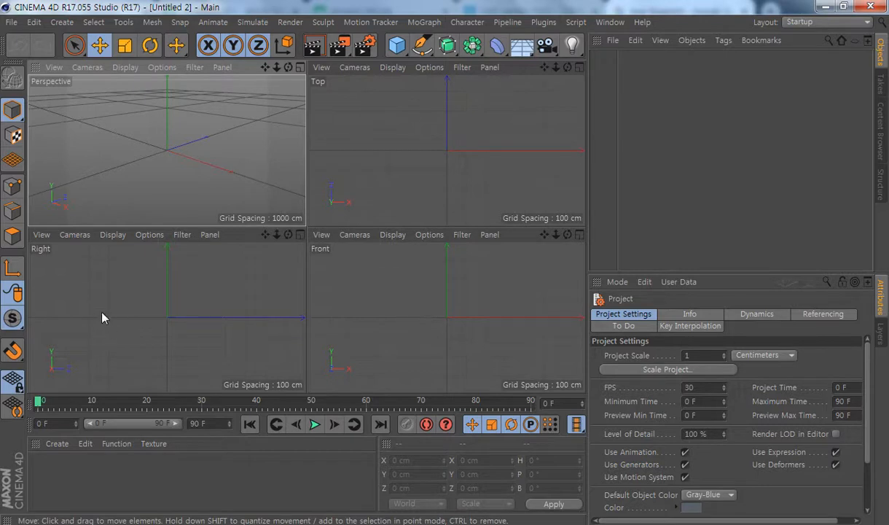
pyautogui.click(143, 342)
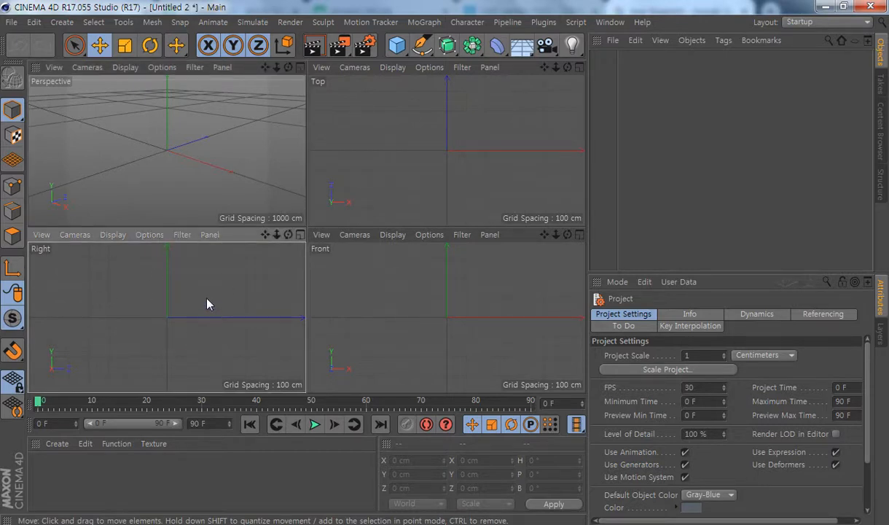
pyautogui.click(157, 236)
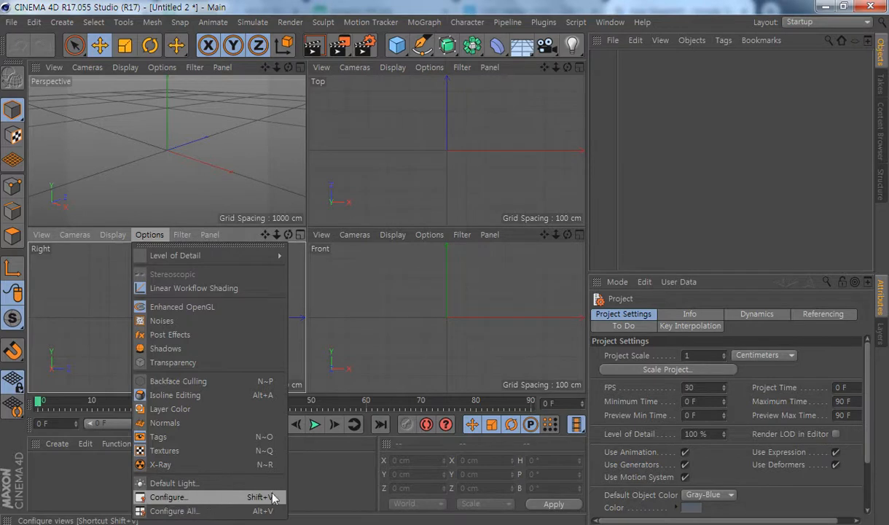
pyautogui.click(237, 497)
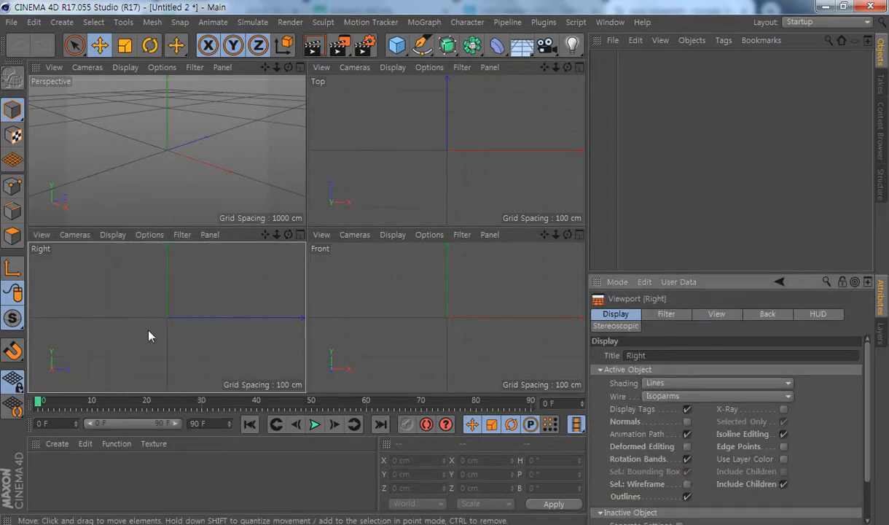
pyautogui.click(770, 313)
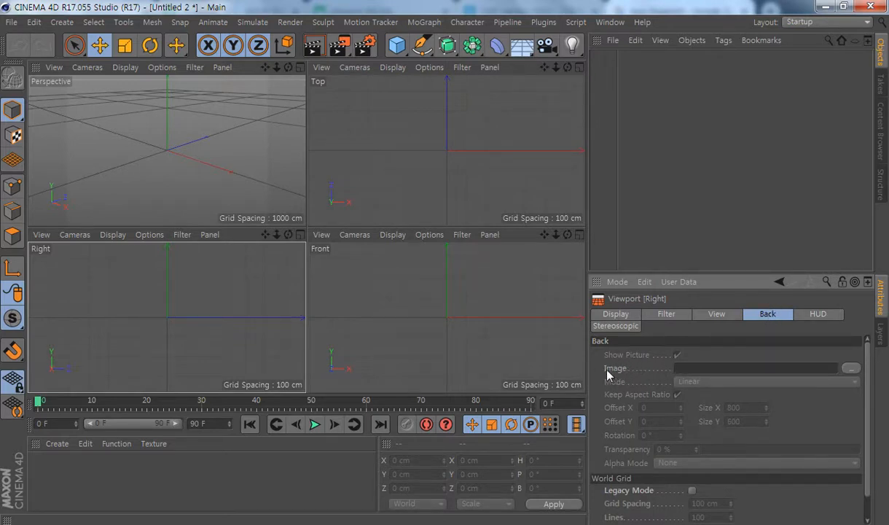
# Load "lego bp" from the D:\cigies\lego folder as the Right view's background image
pyautogui.click(850, 369)
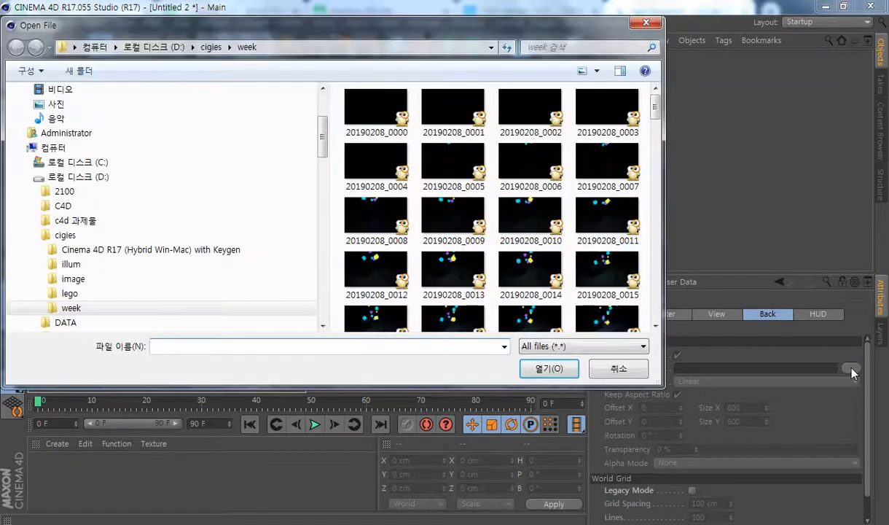
pyautogui.click(65, 236)
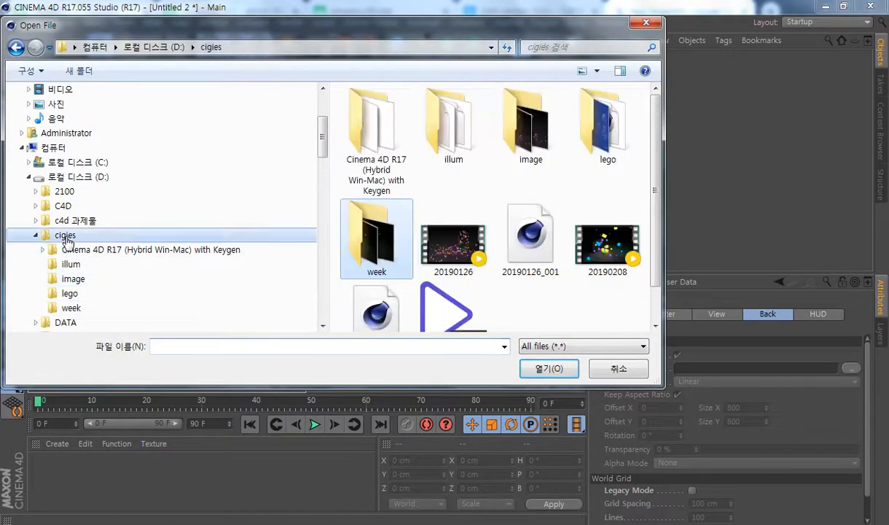
pyautogui.doubleClick(593, 129)
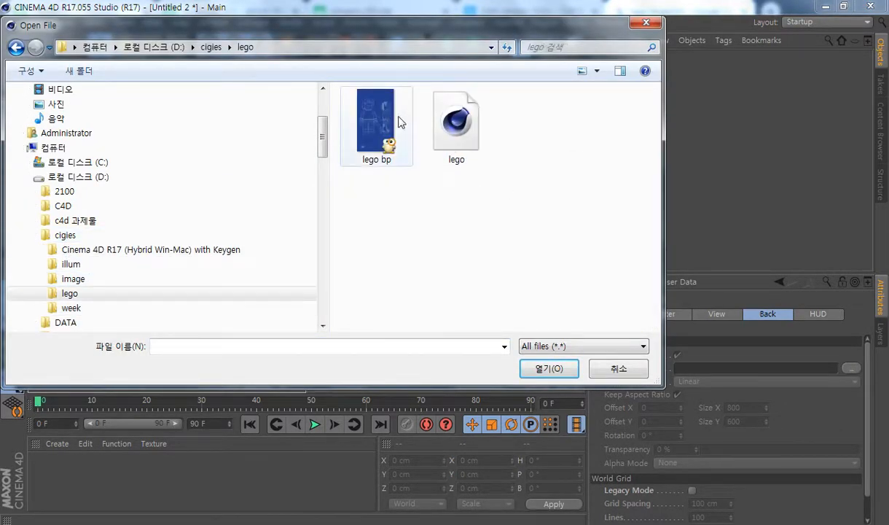
pyautogui.click(347, 128)
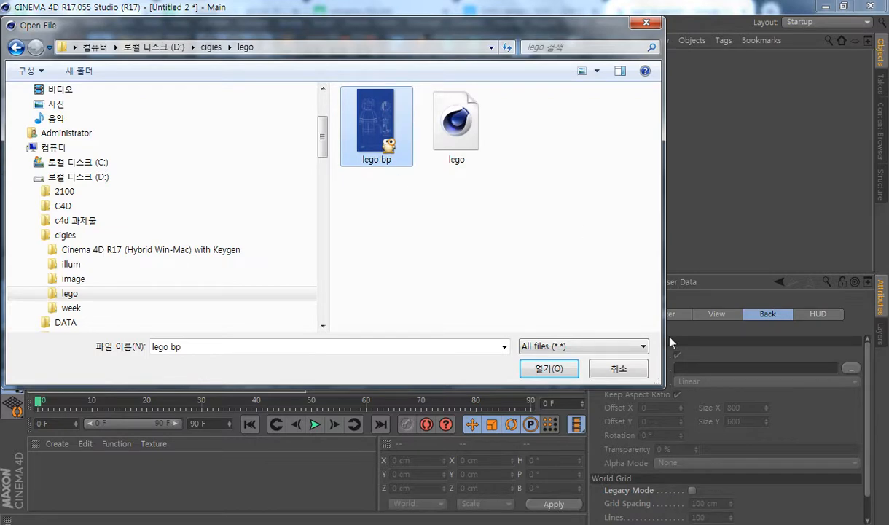
pyautogui.click(569, 367)
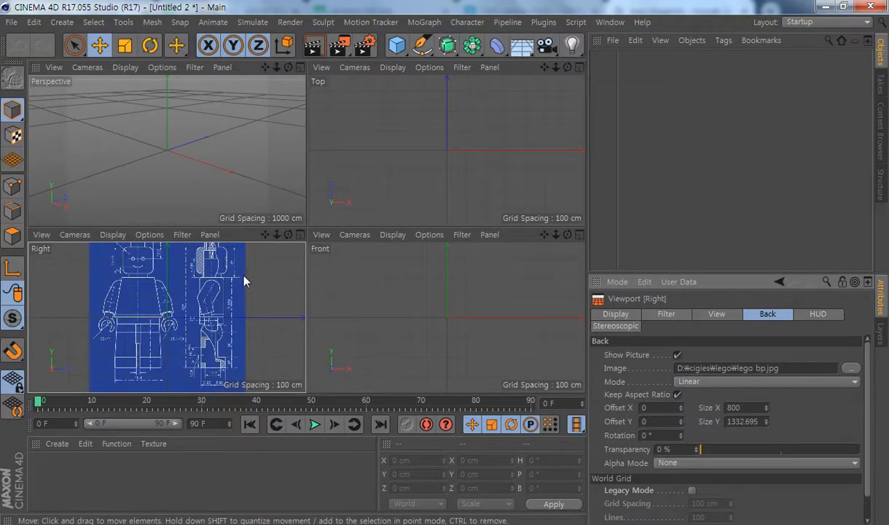
# Load the same "lego bp" image from the lego folder as the Front view's background image
pyautogui.click(449, 310)
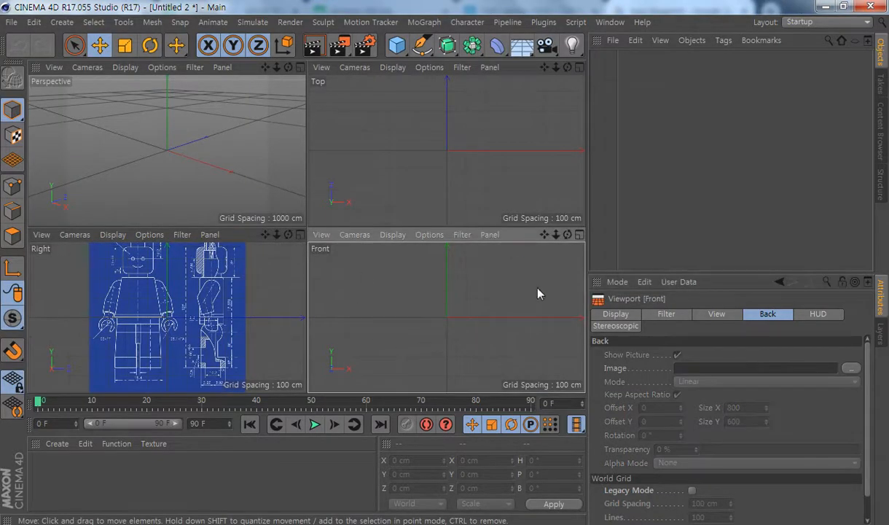
pyautogui.click(202, 312)
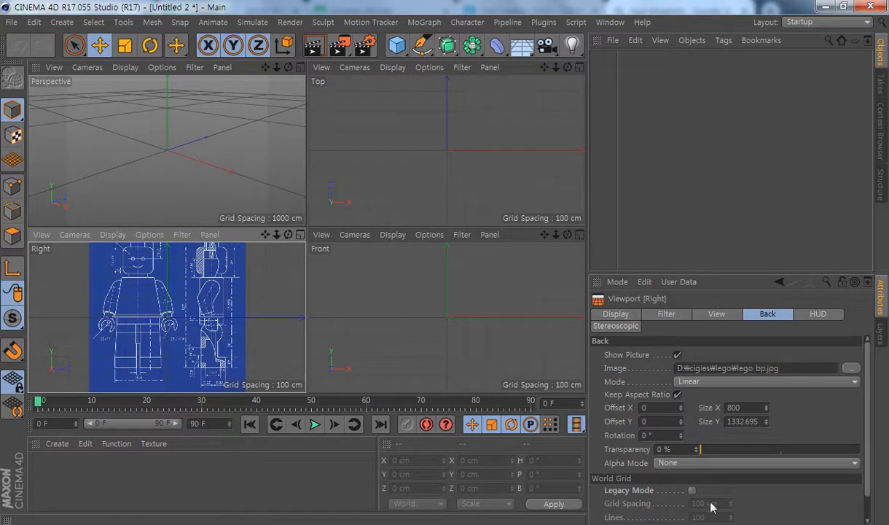
pyautogui.click(469, 317)
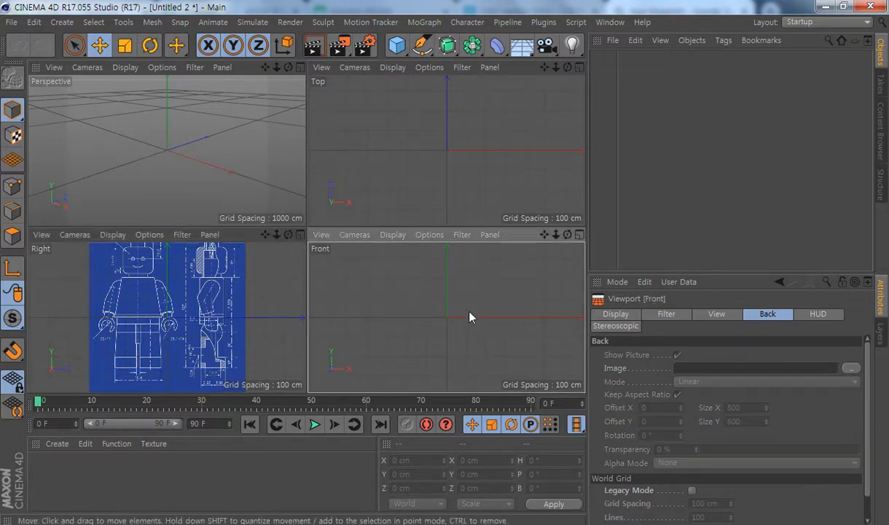
pyautogui.click(849, 368)
pyautogui.click(376, 122)
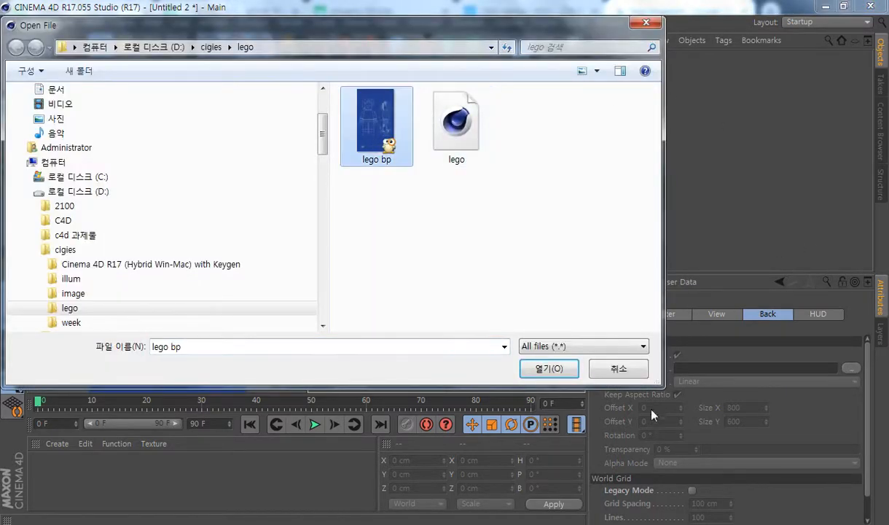
pyautogui.click(549, 368)
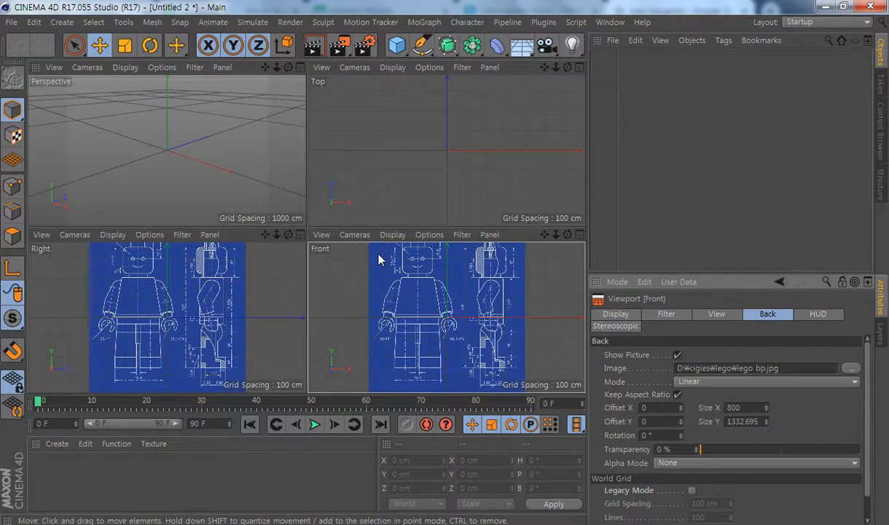
# Set the Front view background's Offset X to 149, centring the front-facing figure on the vertical axis
pyautogui.middleClick(432, 314)
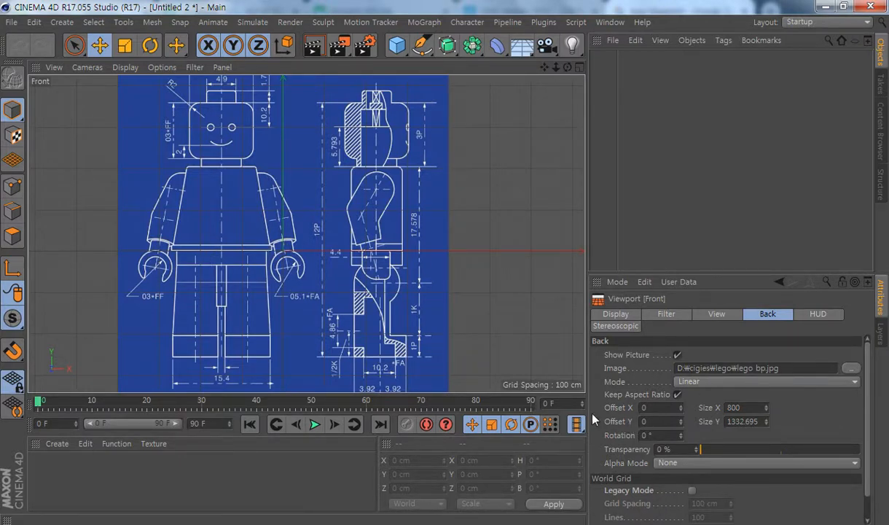
pyautogui.moveTo(681, 408)
pyautogui.mouseDown()
pyautogui.moveTo(681, 400)
pyautogui.moveTo(681, 421)
pyautogui.moveTo(681, 403)
pyautogui.mouseUp()
pyautogui.scroll(4, 288, 275)
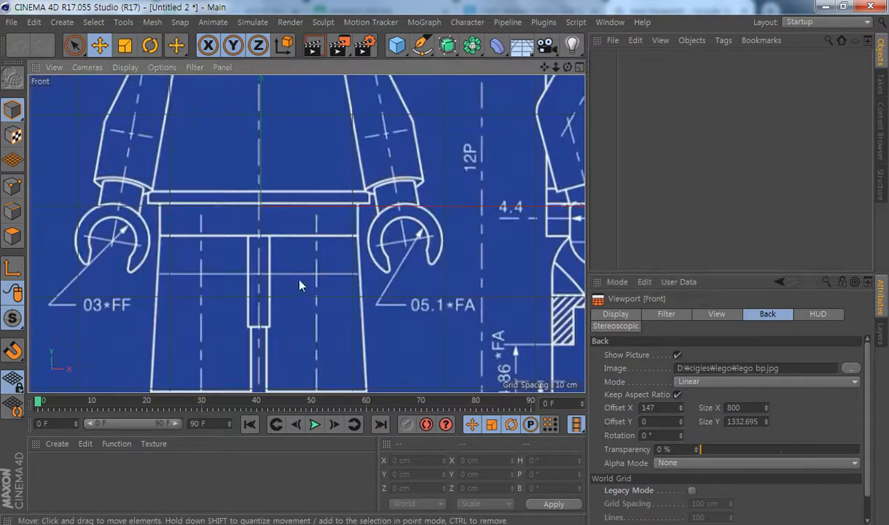
pyautogui.middleClick(288, 193)
pyautogui.middleClick(388, 319)
pyautogui.keyDown('alt'); pyautogui.moveTo(265, 121); pyautogui.dragTo(335, 241, button='middle'); pyautogui.keyUp('alt')
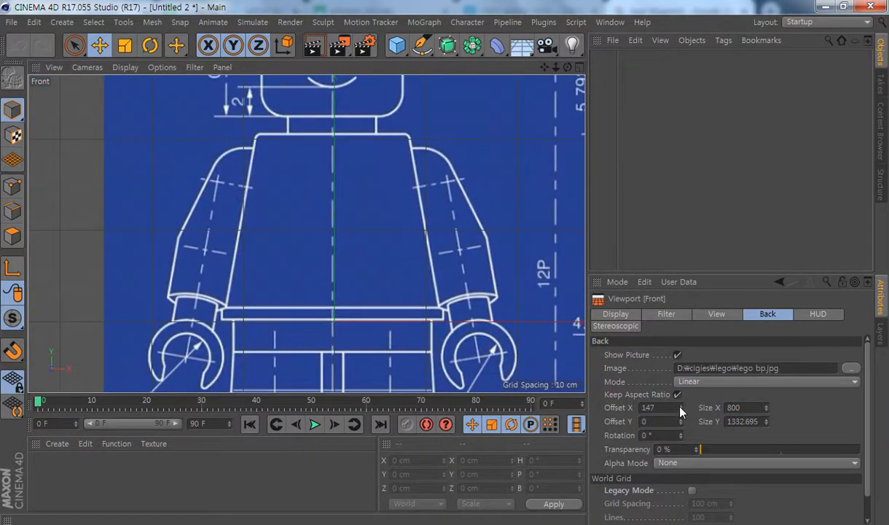
pyautogui.moveTo(681, 409); pyautogui.dragTo(679, 408)
pyautogui.scroll(-6, 423, 258)
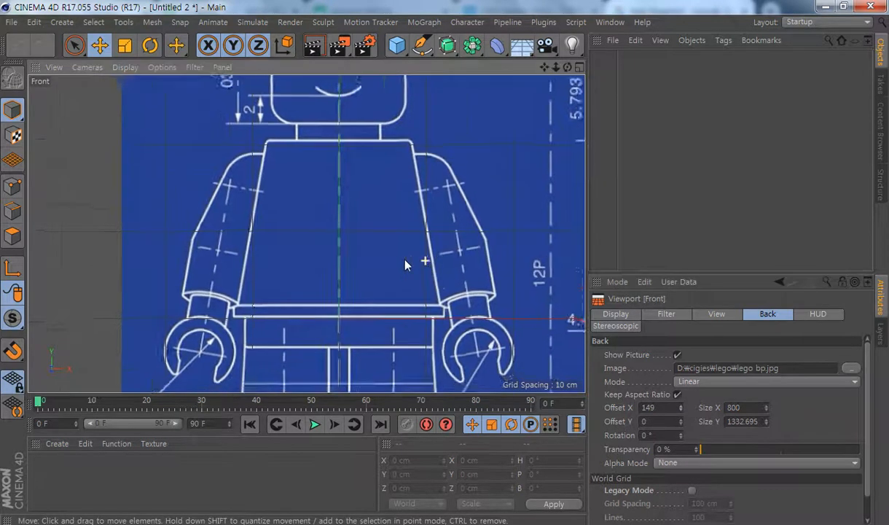
pyautogui.scroll(2, 395, 301)
pyautogui.keyDown('alt'); pyautogui.moveTo(396, 301); pyautogui.dragTo(293, 250, button='middle'); pyautogui.keyUp('alt')
# Set the Right view background's Offset X to -225, centring the side-profile figure on the vertical axis
pyautogui.middleClick(354, 276)
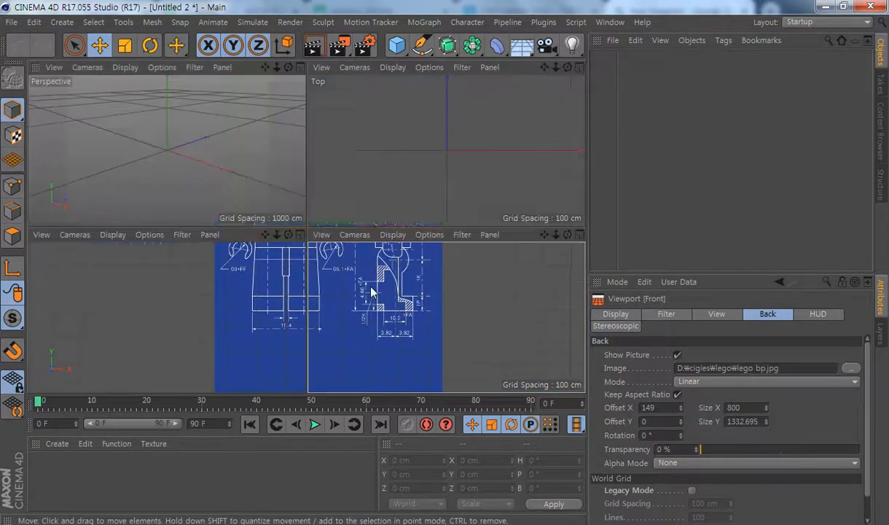
pyautogui.middleClick(149, 318)
pyautogui.scroll(5, 343, 260)
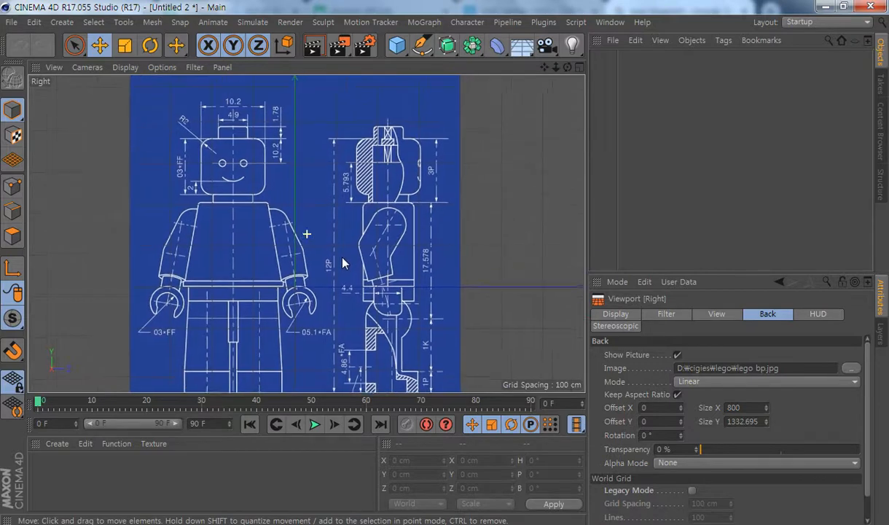
pyautogui.keyDown('alt'); pyautogui.moveTo(398, 284); pyautogui.dragTo(365, 266, button='right'); pyautogui.keyUp('alt')
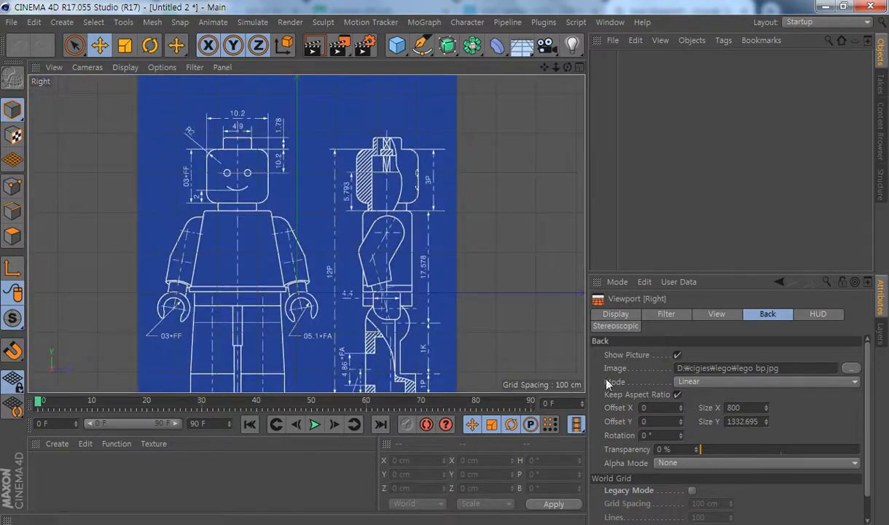
pyautogui.moveTo(681, 408); pyautogui.dragTo(681, 511)
pyautogui.click(680, 406)
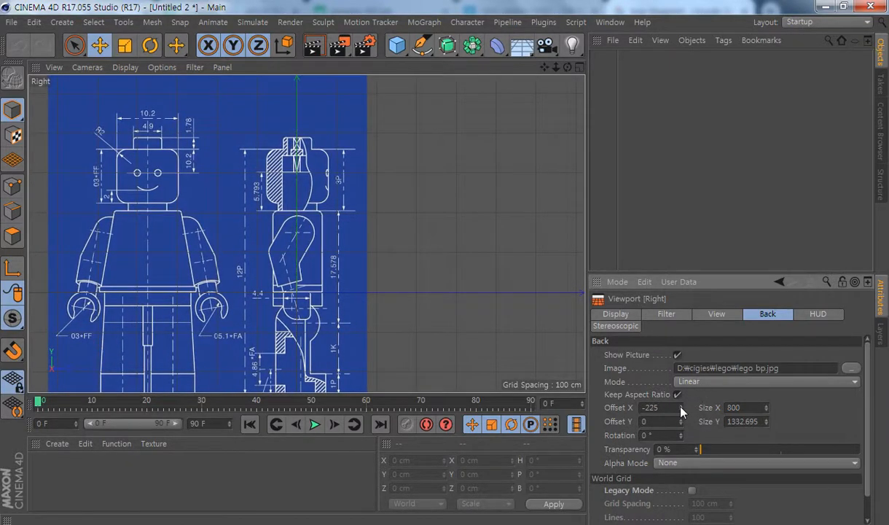
pyautogui.keyDown('alt'); pyautogui.moveTo(340, 280); pyautogui.dragTo(409, 273, button='middle'); pyautogui.keyUp('alt')
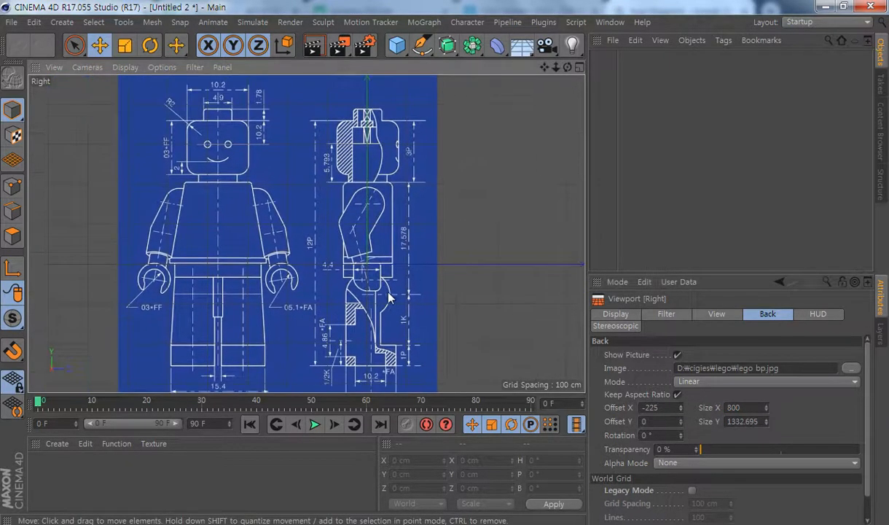
# Add a cylinder in the Front view and raise it to about Y 292 cm, over the blueprint's head
pyautogui.middleClick(294, 181)
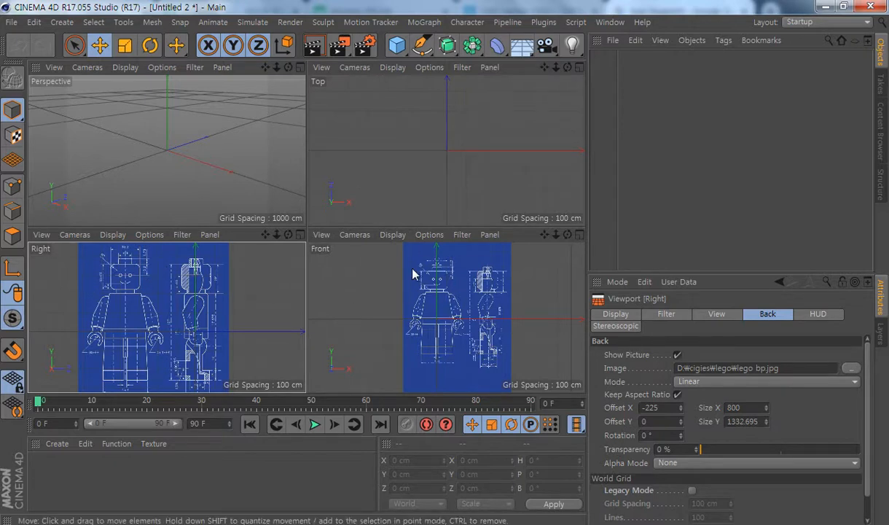
pyautogui.moveTo(430, 295); pyautogui.dragTo(418, 315, button='middle')
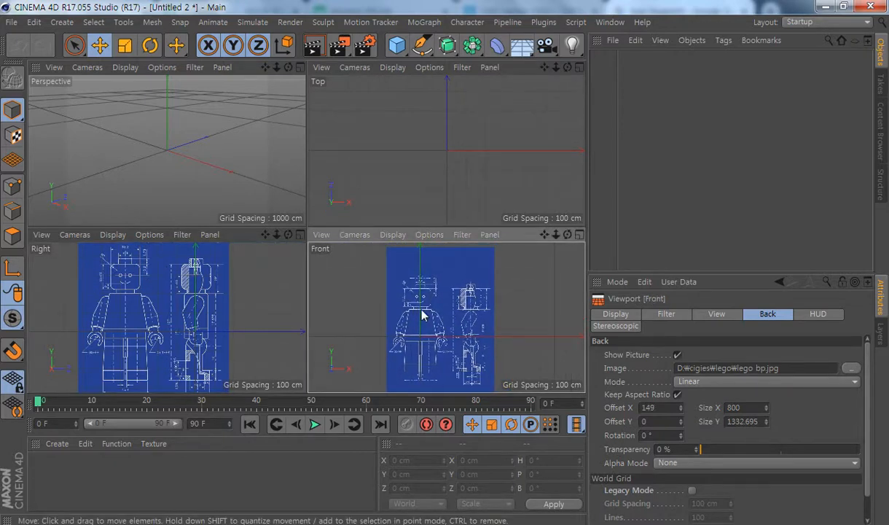
pyautogui.middleClick(438, 308)
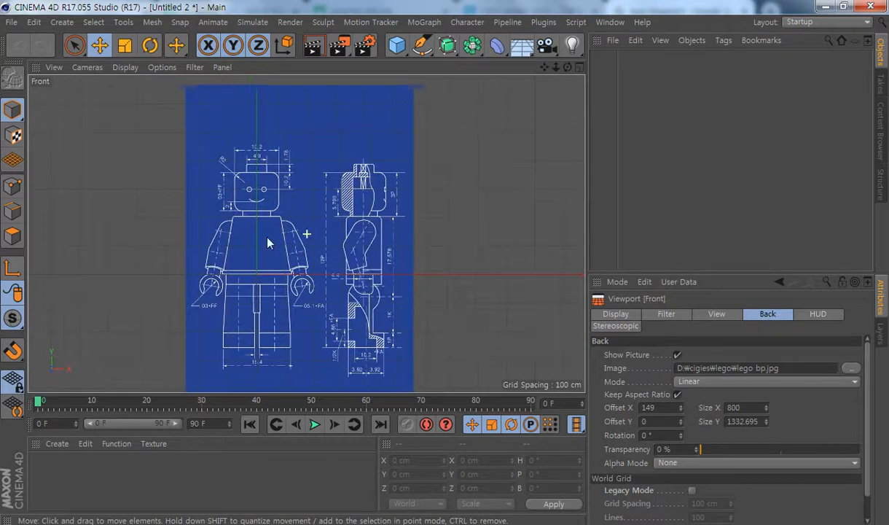
pyautogui.keyDown('alt'); pyautogui.moveTo(267, 238); pyautogui.dragTo(306, 247, button='middle'); pyautogui.keyUp('alt')
pyautogui.keyDown('alt'); pyautogui.moveTo(318, 186); pyautogui.dragTo(400, 223, button='right'); pyautogui.keyUp('alt')
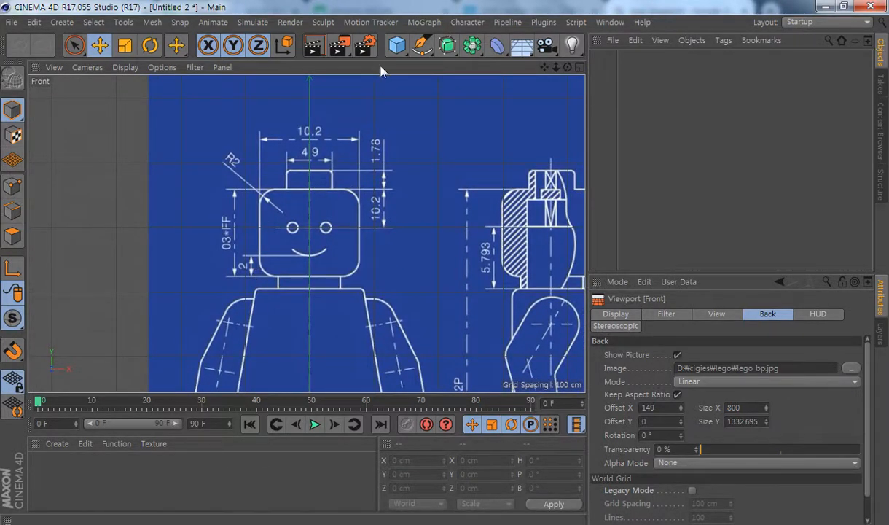
pyautogui.click(403, 49)
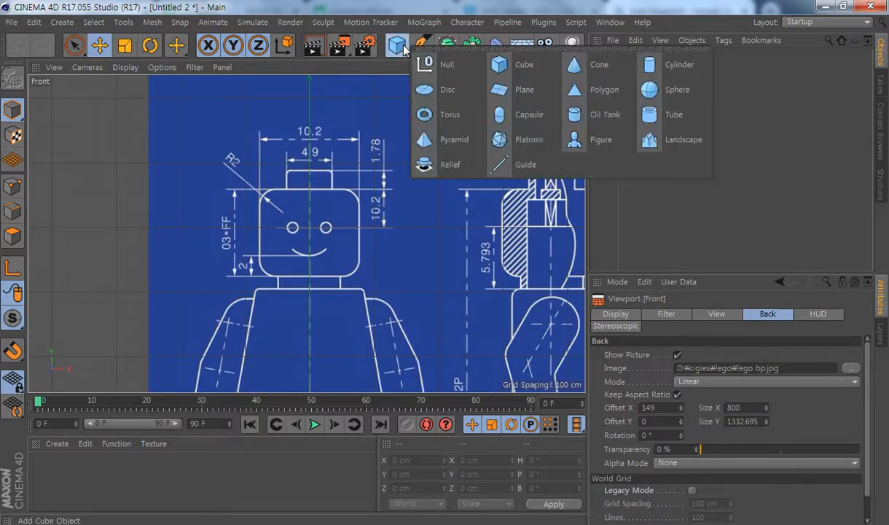
pyautogui.click(677, 65)
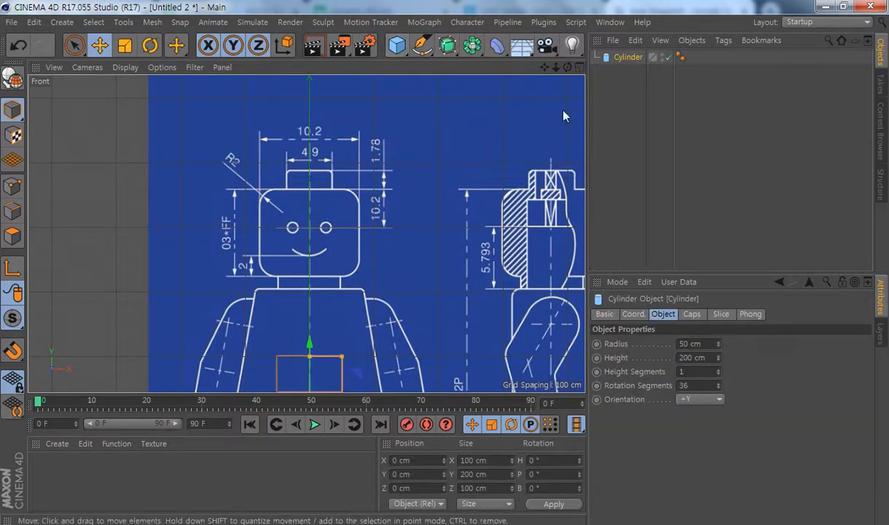
pyautogui.scroll(-3, 426, 304)
pyautogui.scroll(5, 419, 306)
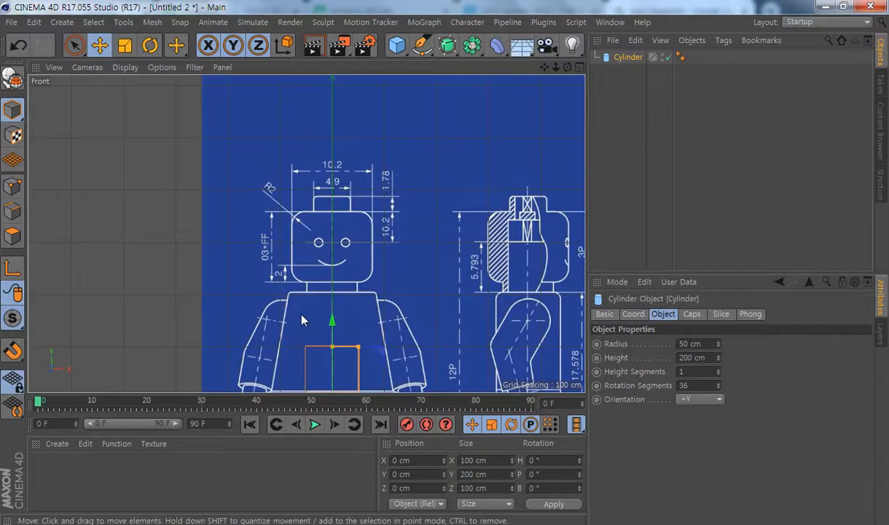
pyautogui.moveTo(333, 324); pyautogui.dragTo(336, 175)
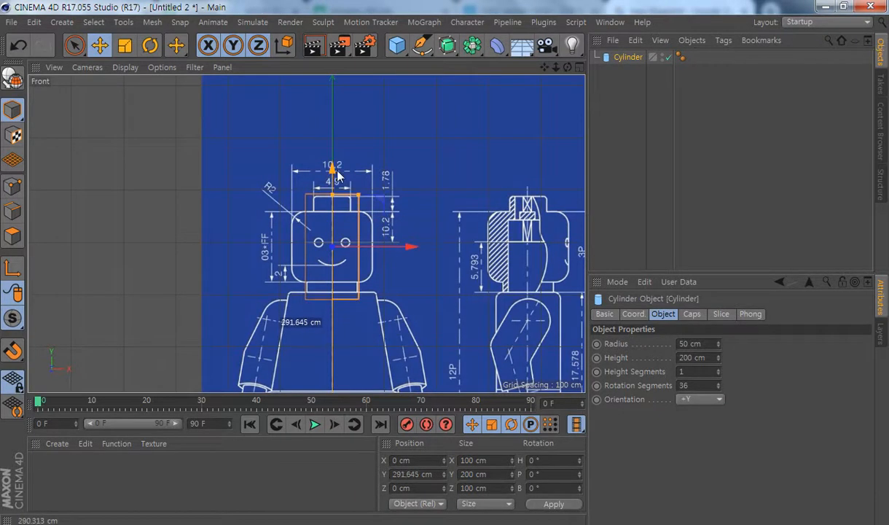
# Resize the cylinder to the head outline, with a height of about 134 cm and a radius of about 77 cm
pyautogui.scroll(4, 407, 275)
pyautogui.keyDown('alt'); pyautogui.moveTo(406, 270); pyautogui.dragTo(391, 264, button='middle'); pyautogui.keyUp('alt')
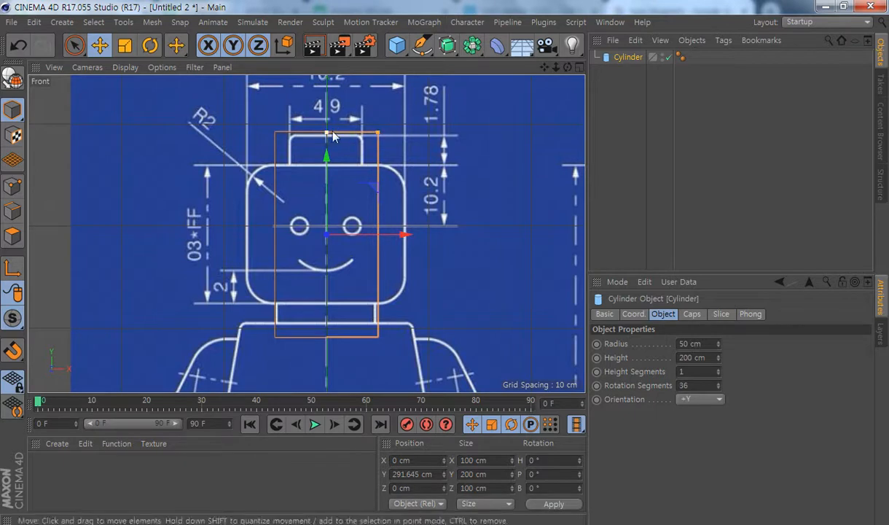
pyautogui.moveTo(327, 134); pyautogui.dragTo(325, 172)
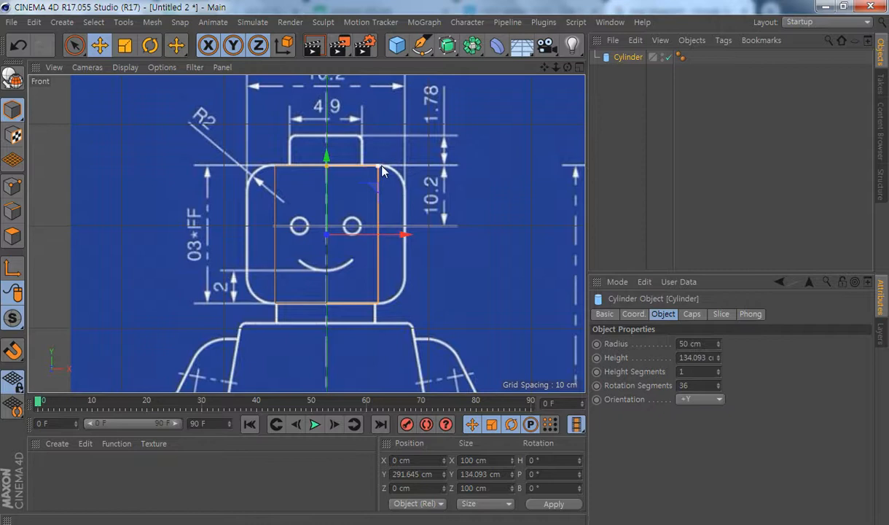
pyautogui.moveTo(378, 170); pyautogui.dragTo(405, 169)
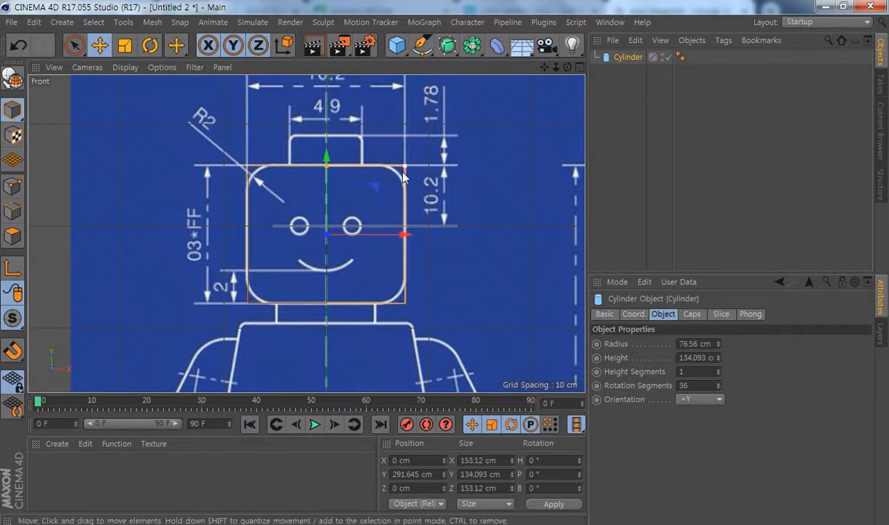
# Examine the head cylinder's shape from several angles in the Perspective view
pyautogui.middleClick(142, 126)
pyautogui.keyDown('alt'); pyautogui.moveTo(145, 108); pyautogui.dragTo(165, 161, button='middle'); pyautogui.keyUp('alt')
pyautogui.keyDown('alt'); pyautogui.moveTo(165, 161); pyautogui.dragTo(199, 183); pyautogui.keyUp('alt')
pyautogui.keyDown('alt'); pyautogui.moveTo(166, 152); pyautogui.dragTo(191, 156, button='right'); pyautogui.keyUp('alt')
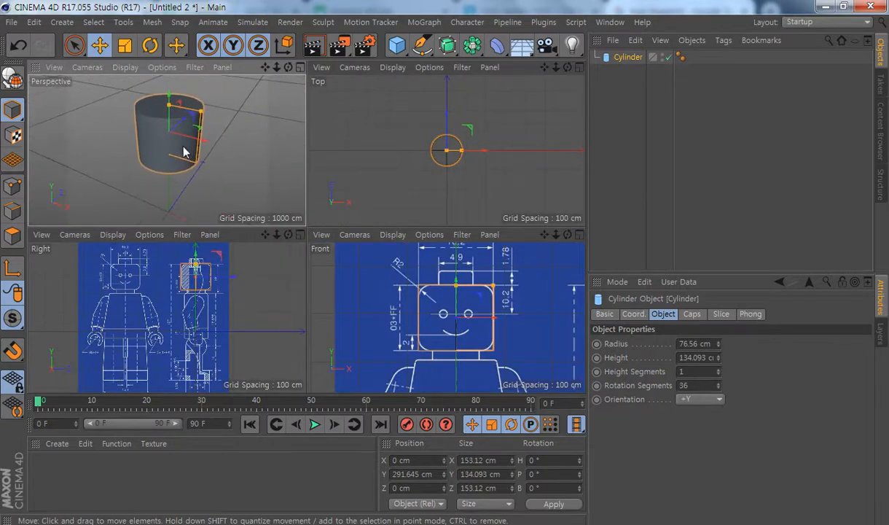
pyautogui.keyDown('alt'); pyautogui.moveTo(184, 152); pyautogui.dragTo(181, 168, button='middle'); pyautogui.keyUp('alt')
pyautogui.keyDown('alt'); pyautogui.moveTo(168, 179); pyautogui.dragTo(167, 107); pyautogui.keyUp('alt')
pyautogui.hotkey('ctrl', 'z')
pyautogui.hotkey('ctrl', 'z')
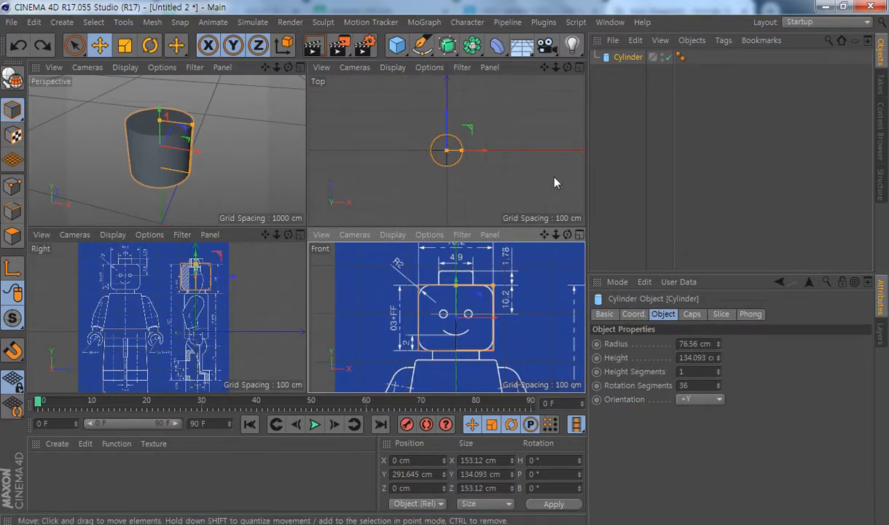
# Enable filleted caps on the head cylinder and enlarge the fillet radius to about 23 cm, matching the rounded corners in the blueprint
pyautogui.middleClick(466, 312)
pyautogui.scroll(3, 405, 255)
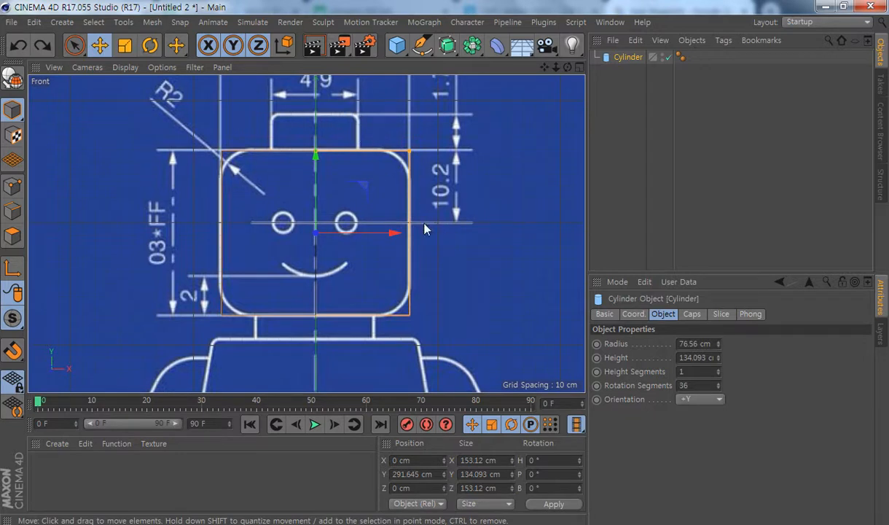
pyautogui.keyDown('alt'); pyautogui.moveTo(418, 207); pyautogui.dragTo(440, 217, button='middle'); pyautogui.keyUp('alt')
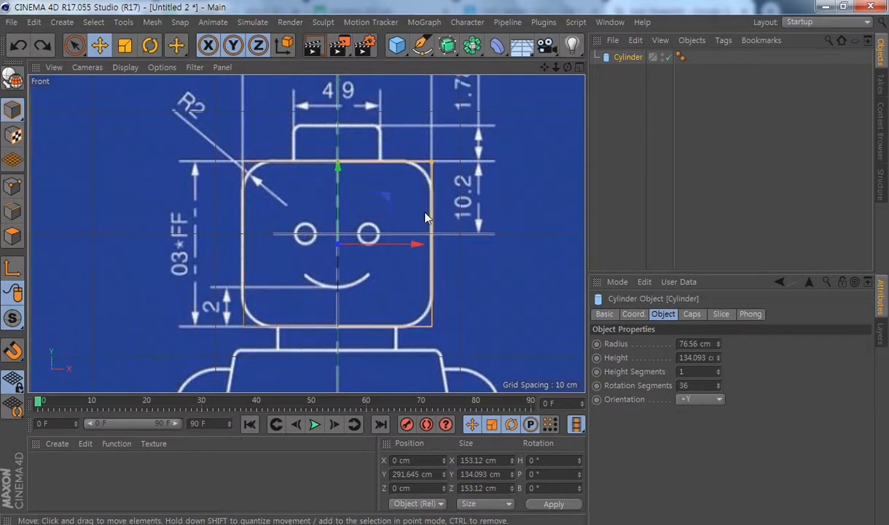
pyautogui.click(692, 314)
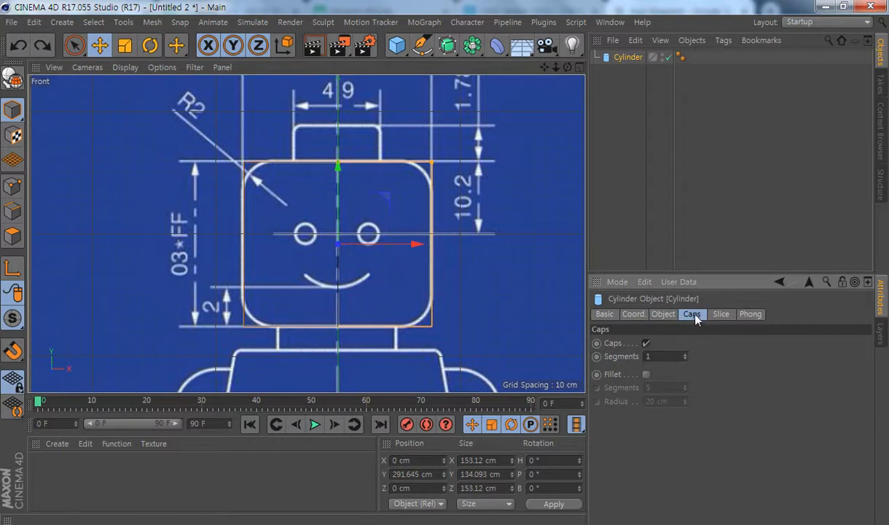
pyautogui.click(647, 375)
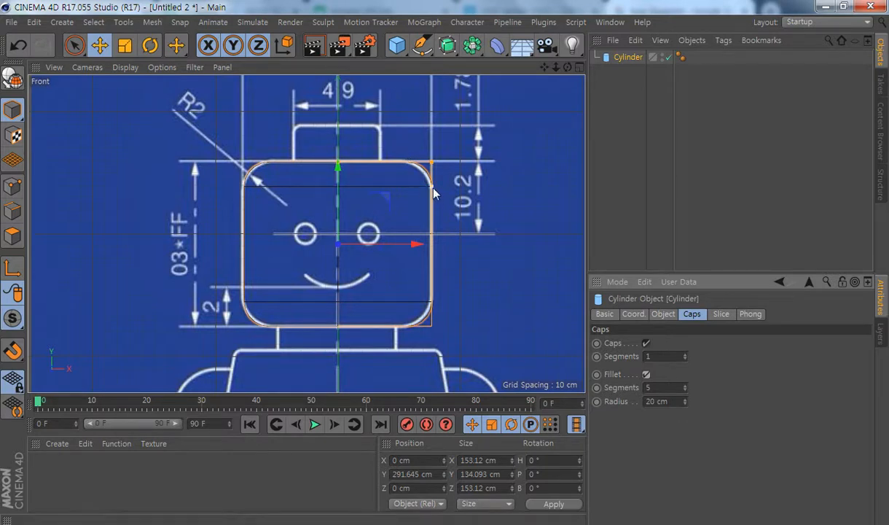
pyautogui.click(647, 374)
pyautogui.click(646, 374)
pyautogui.moveTo(432, 186)
pyautogui.mouseDown()
pyautogui.moveTo(434, 232)
pyautogui.moveTo(427, 195)
pyautogui.mouseUp()
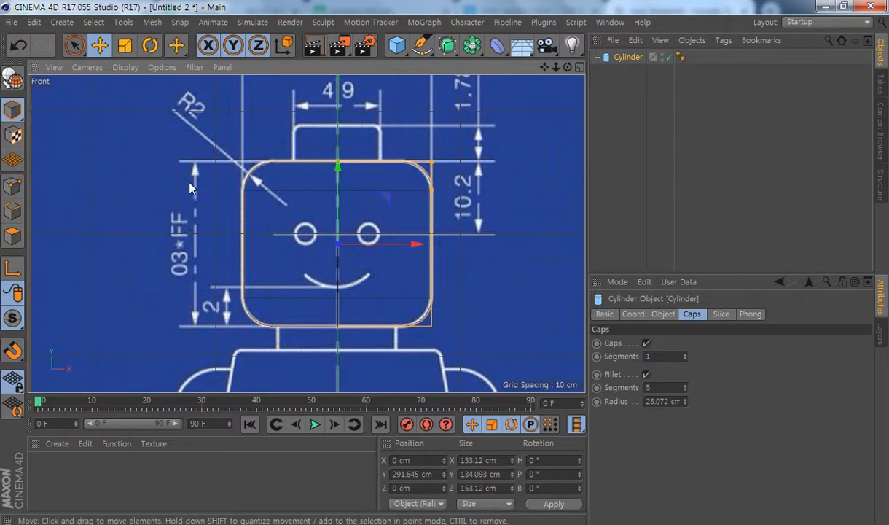
# Rename the head cylinder as face
pyautogui.middleClick(374, 206)
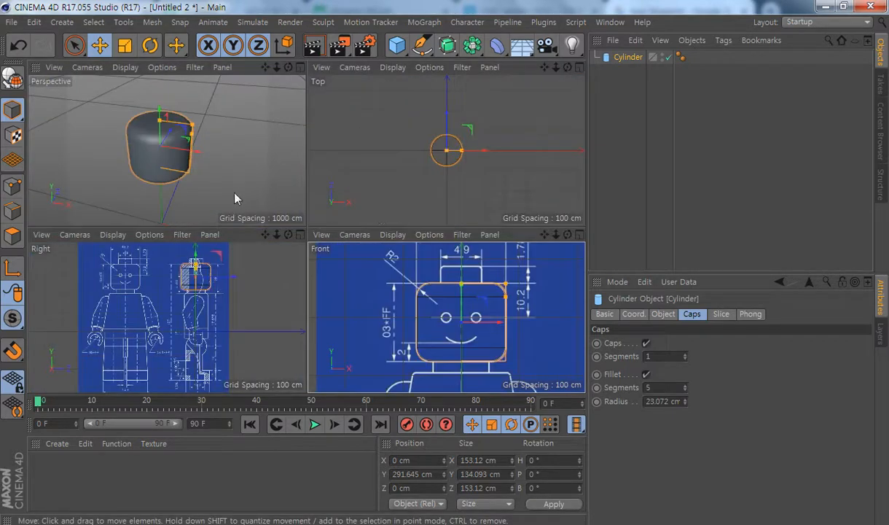
pyautogui.keyDown('alt'); pyautogui.moveTo(171, 173); pyautogui.dragTo(245, 168); pyautogui.keyUp('alt')
pyautogui.moveTo(132, 155)
pyautogui.keyDown('alt'); pyautogui.mouseDown(button='right')
pyautogui.moveTo(167, 169)
pyautogui.moveTo(143, 161)
pyautogui.mouseUp(button='right'); pyautogui.keyUp('alt')
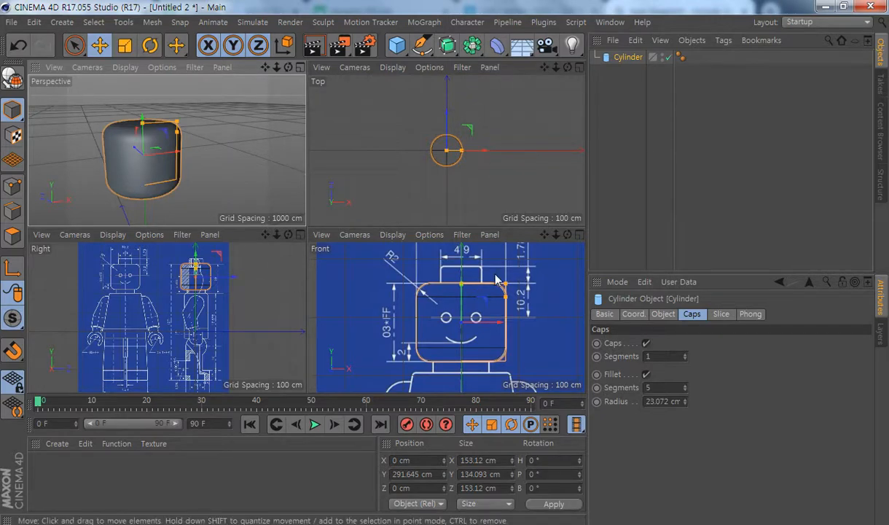
pyautogui.scroll(3, 478, 333)
pyautogui.middleClick(459, 292)
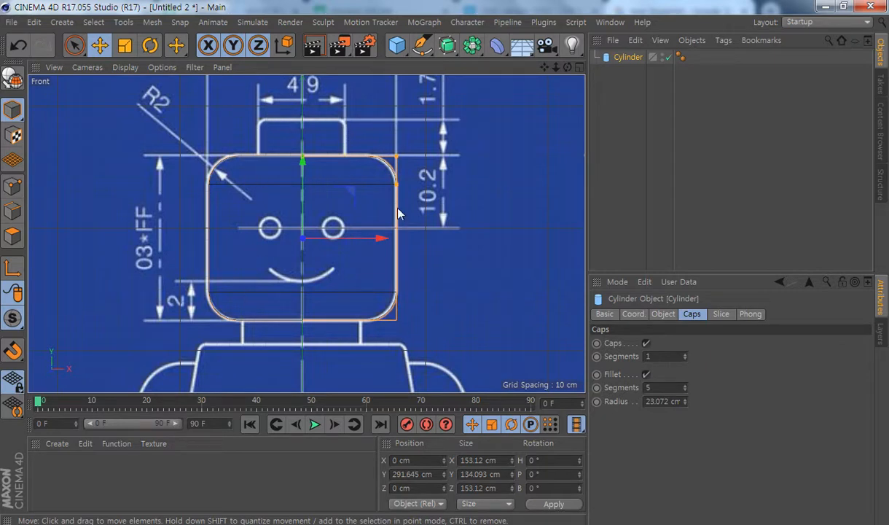
pyautogui.click(609, 85)
pyautogui.doubleClick(628, 57)
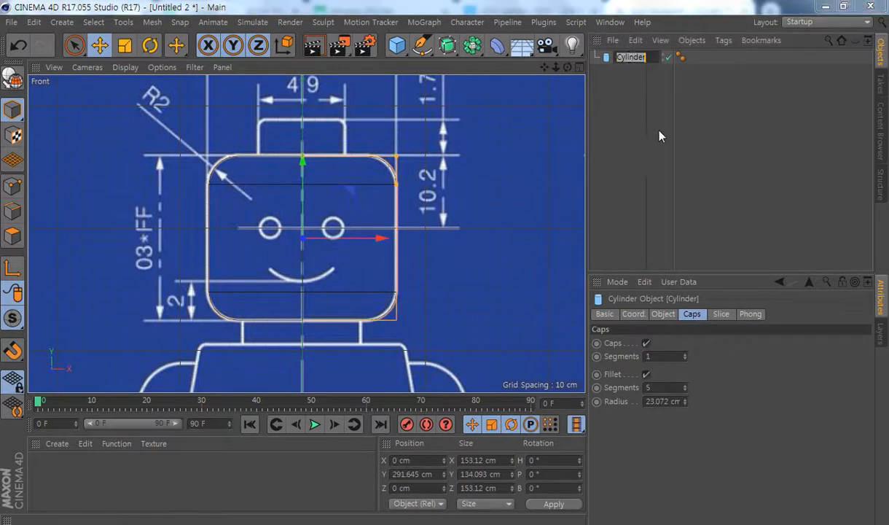
pyautogui.write('face')
pyautogui.press('Return')
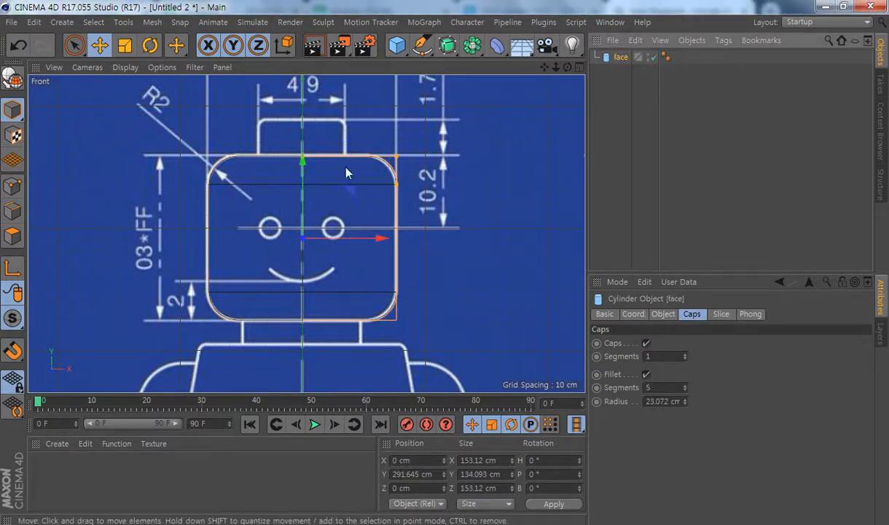
# Preview the Front view in Gouraud Shading (Lines) and switch it back to Lines
pyautogui.click(124, 67)
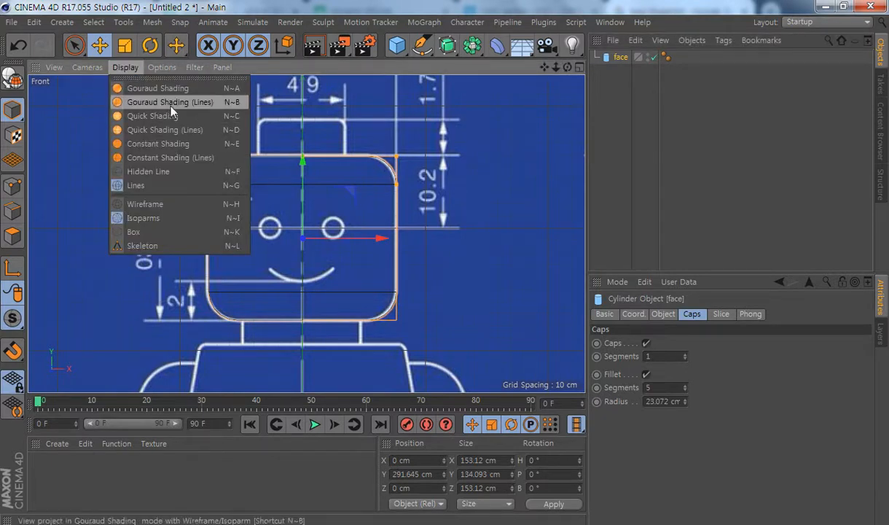
pyautogui.click(166, 101)
pyautogui.click(132, 68)
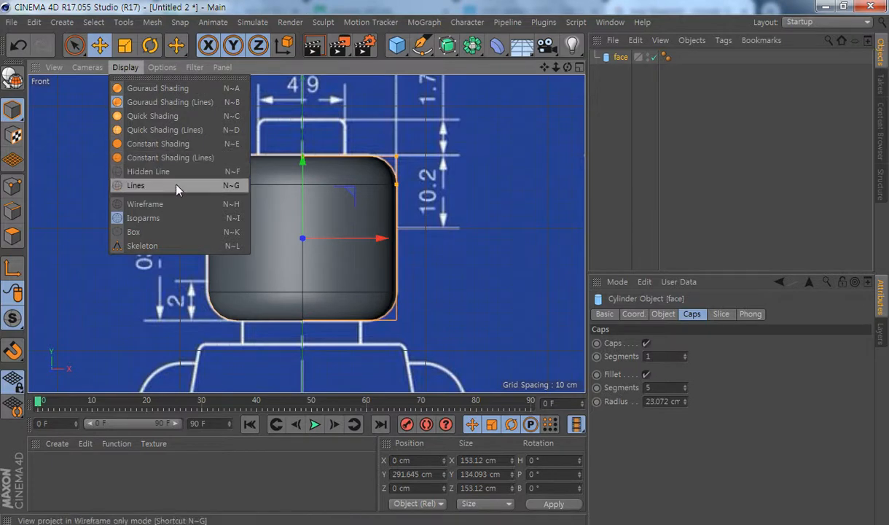
pyautogui.click(178, 187)
# Set the Front view to display objects as Wireframe so all edges of the face cylinder are drawn
pyautogui.click(125, 67)
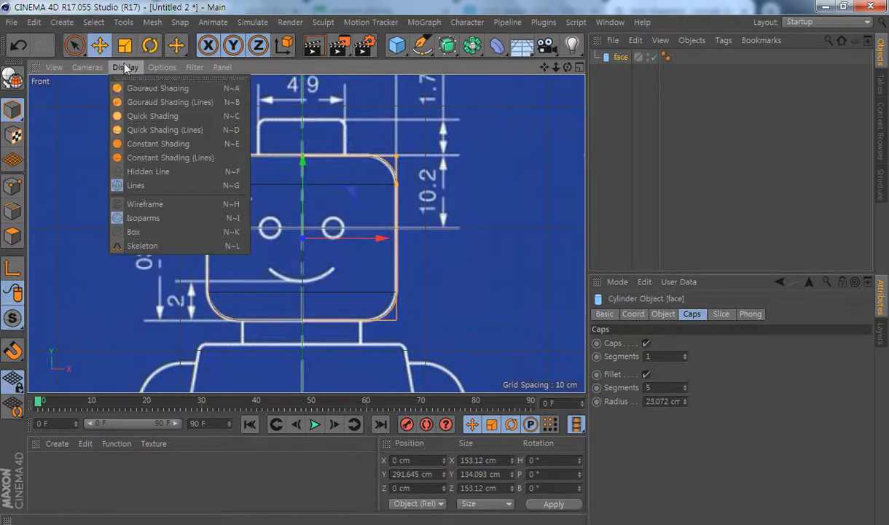
pyautogui.click(149, 204)
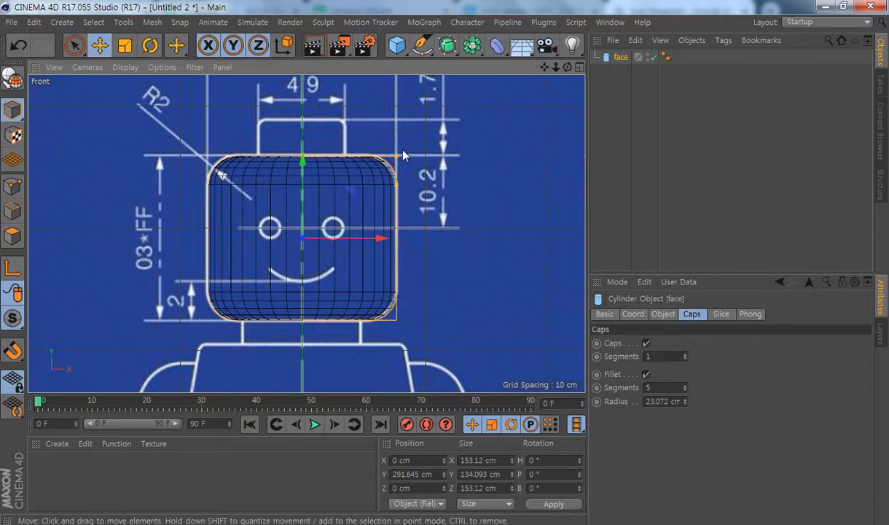
pyautogui.moveTo(382, 226)
pyautogui.keyDown('alt'); pyautogui.mouseDown(button='middle')
pyautogui.moveTo(395, 205)
pyautogui.moveTo(381, 216)
pyautogui.mouseUp(button='middle'); pyautogui.keyUp('alt')
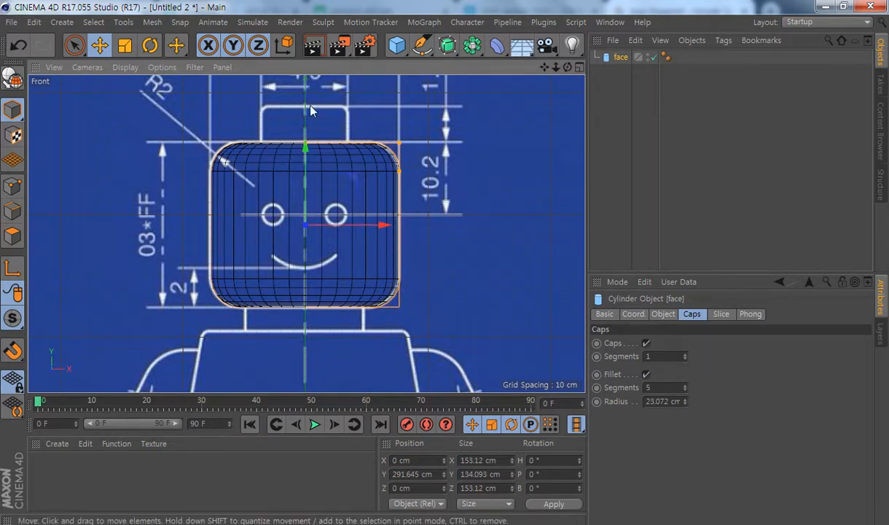
# Duplicate the face cylinder in place as the basis for the stud on top of the head
pyautogui.keyDown('alt'); pyautogui.moveTo(311, 182); pyautogui.dragTo(300, 233, button='middle'); pyautogui.keyUp('alt')
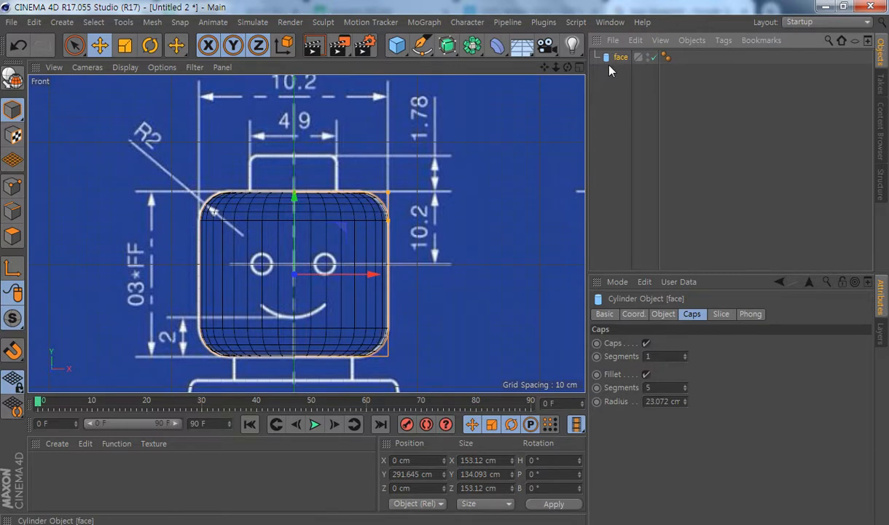
pyautogui.hotkey('ctrl', 'c')
pyautogui.hotkey('ctrl', 'v')
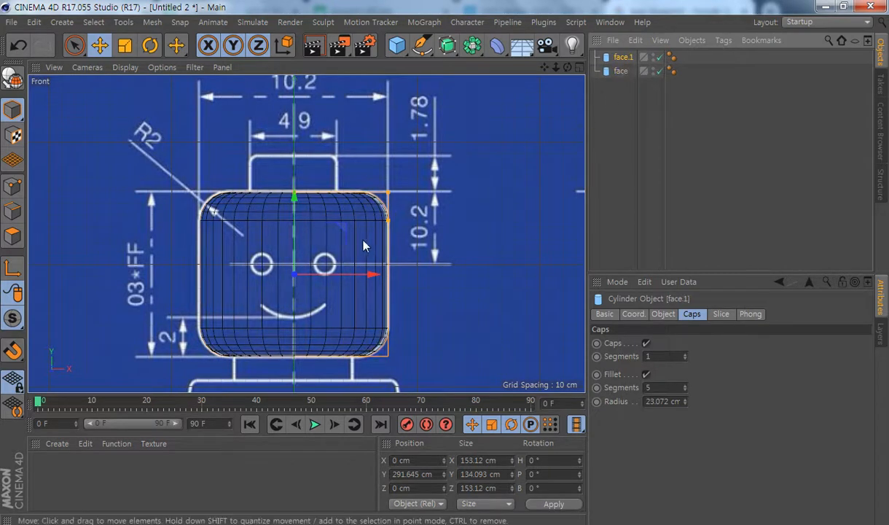
pyautogui.moveTo(295, 193); pyautogui.dragTo(297, 142)
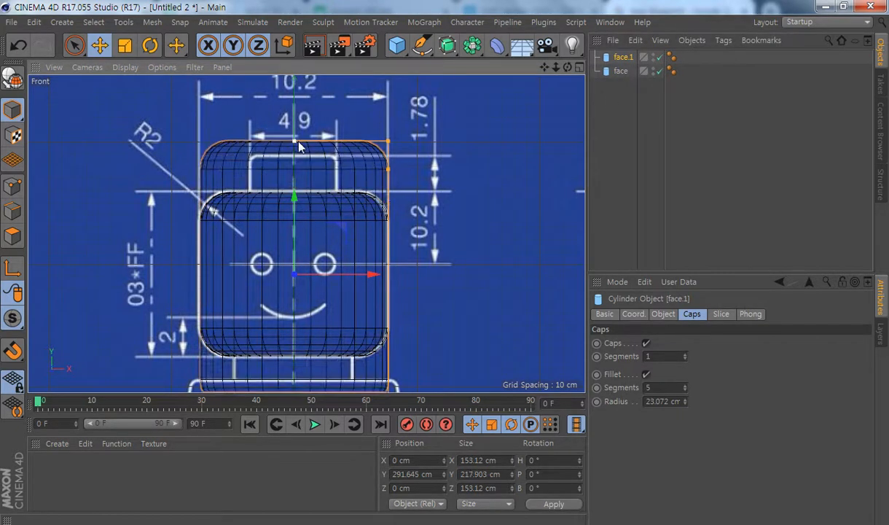
pyautogui.hotkey('ctrl', 'z')
pyautogui.moveTo(295, 246); pyautogui.dragTo(307, 143)
pyautogui.hotkey('ctrl', 'z')
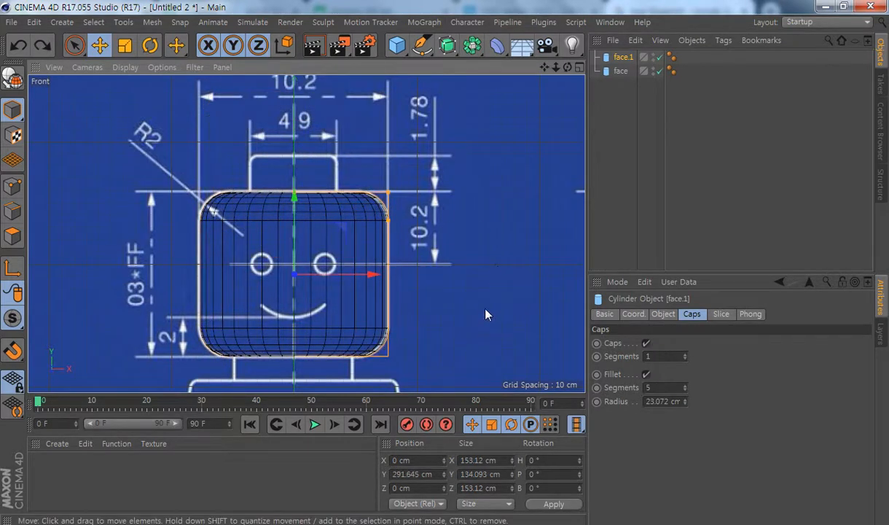
pyautogui.moveTo(541, 223); pyautogui.dragTo(522, 238)
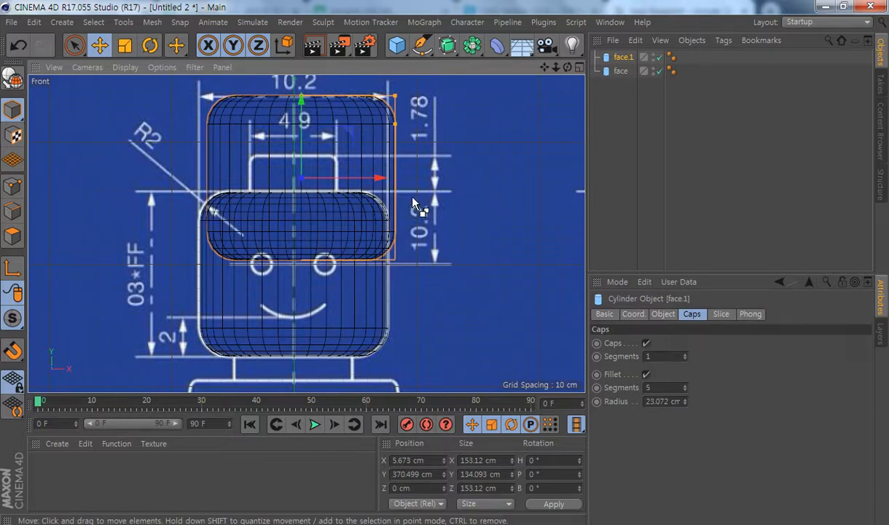
pyautogui.hotkey('ctrl', 'z')
# Fit the duplicated cylinder to the blueprint's top stud, with radius about 35.3 cm, height about 64.7 cm and fillet about 6.8 cm, centred at Y about 356 cm
pyautogui.moveTo(294, 233); pyautogui.dragTo(294, 121)
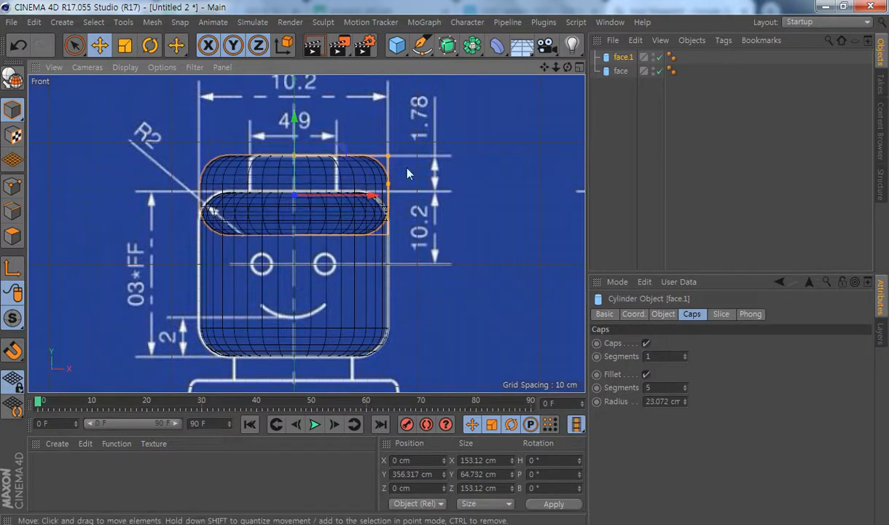
pyautogui.click(663, 314)
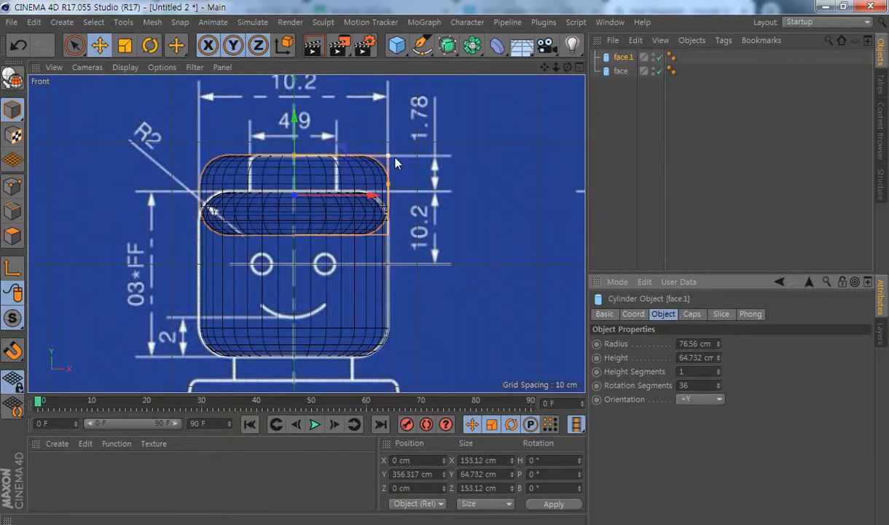
pyautogui.moveTo(369, 148); pyautogui.dragTo(338, 191)
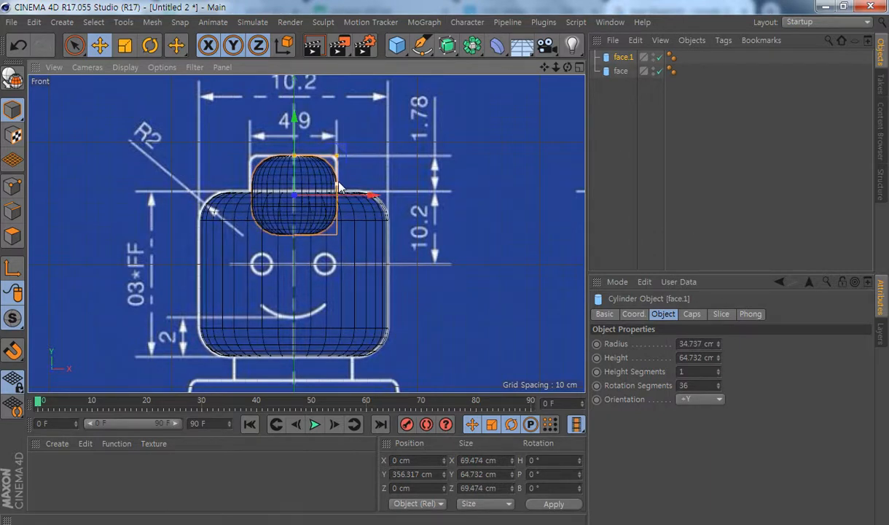
pyautogui.moveTo(337, 191); pyautogui.dragTo(334, 169)
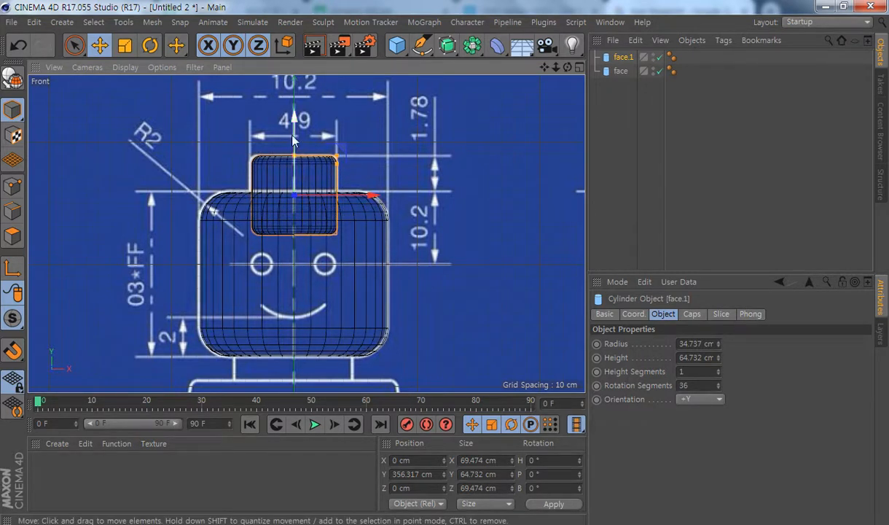
pyautogui.moveTo(336, 155); pyautogui.dragTo(338, 154)
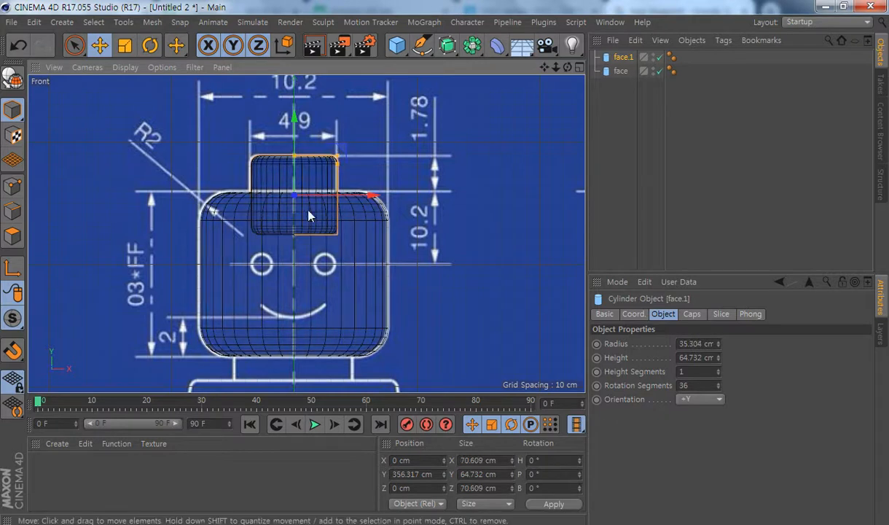
# Duplicate the stud cylinder and move the copy straight down to the neck, at Y about 217 cm
pyautogui.keyDown('alt'); pyautogui.moveTo(354, 306); pyautogui.dragTo(370, 227, button='middle'); pyautogui.keyUp('alt')
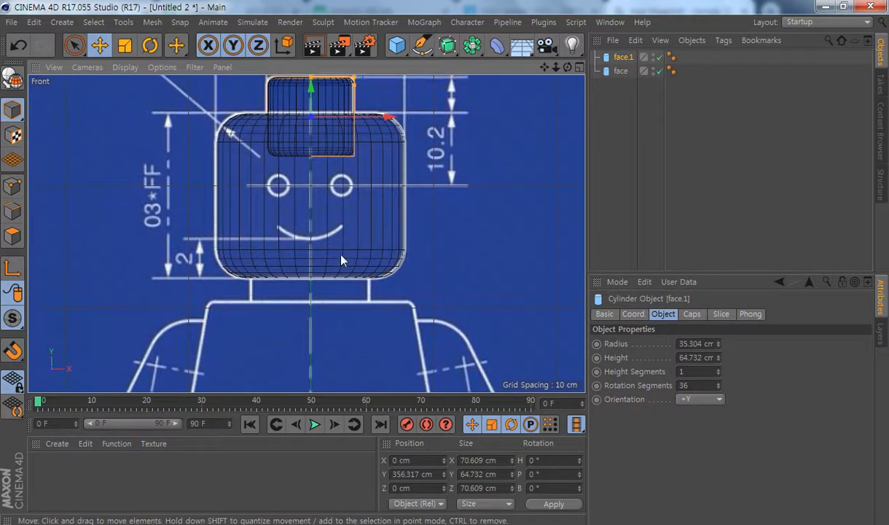
pyautogui.keyDown('alt'); pyautogui.moveTo(425, 199); pyautogui.dragTo(414, 227, button='middle'); pyautogui.keyUp('alt')
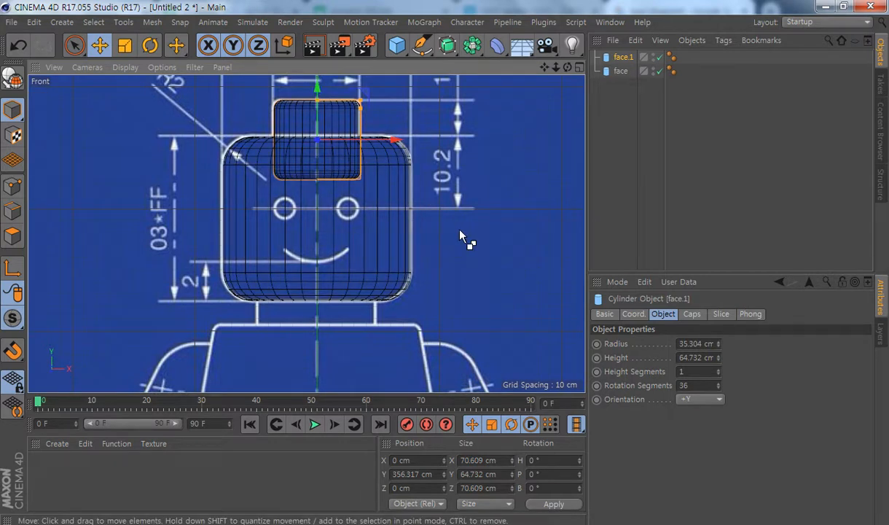
pyautogui.hotkey('ctrl', 'c')
pyautogui.hotkey('ctrl', 'v')
pyautogui.moveTo(318, 87); pyautogui.dragTo(384, 274)
pyautogui.keyDown('alt'); pyautogui.moveTo(382, 270); pyautogui.dragTo(381, 210, button='middle'); pyautogui.keyUp('alt')
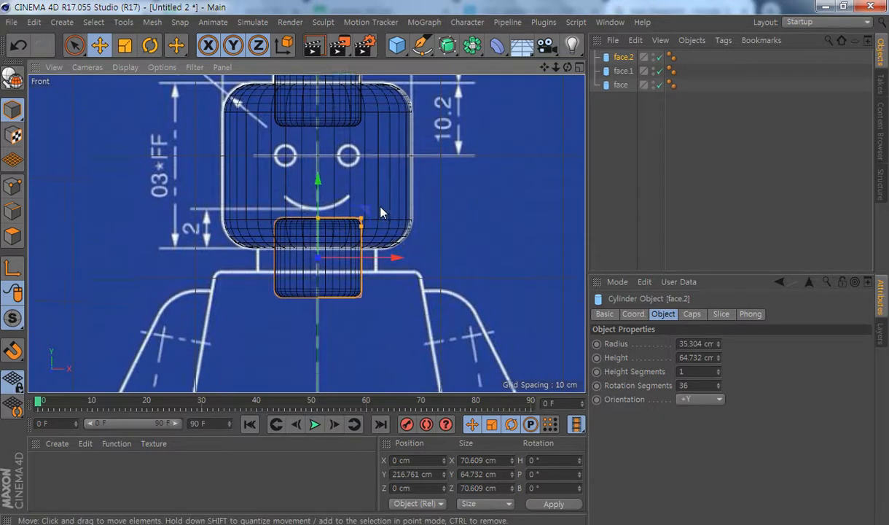
# Turn off the neck cylinder's fillet and widen it to the blueprint's neck outline, about 96 cm across
pyautogui.keyDown('alt'); pyautogui.moveTo(381, 208); pyautogui.dragTo(416, 220, button='right'); pyautogui.keyUp('alt')
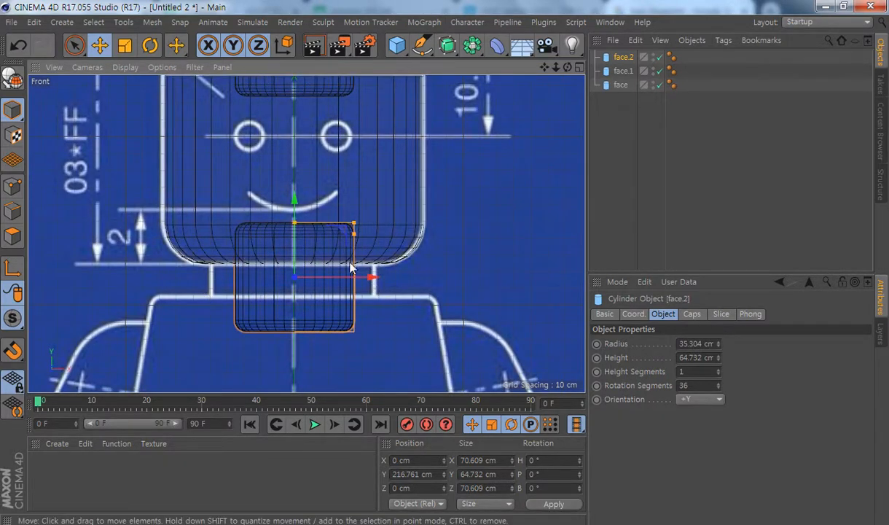
pyautogui.click(696, 314)
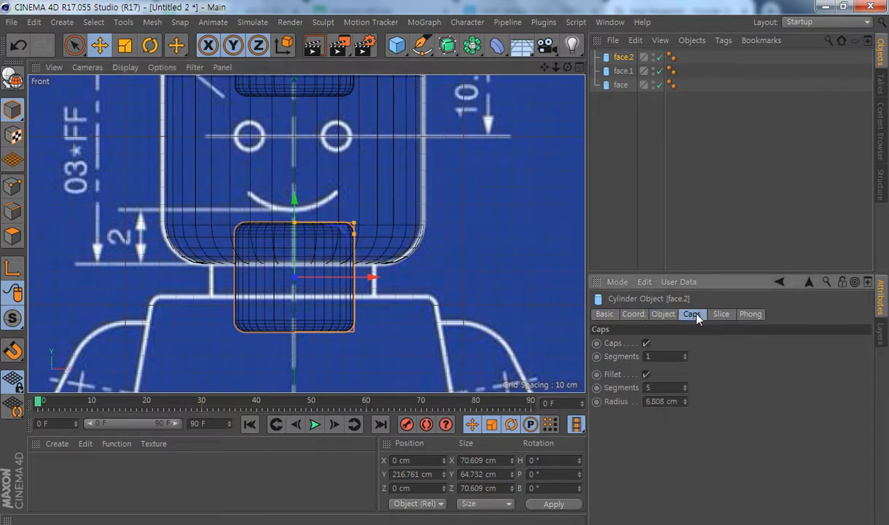
pyautogui.click(645, 375)
pyautogui.moveTo(354, 223); pyautogui.dragTo(377, 227)
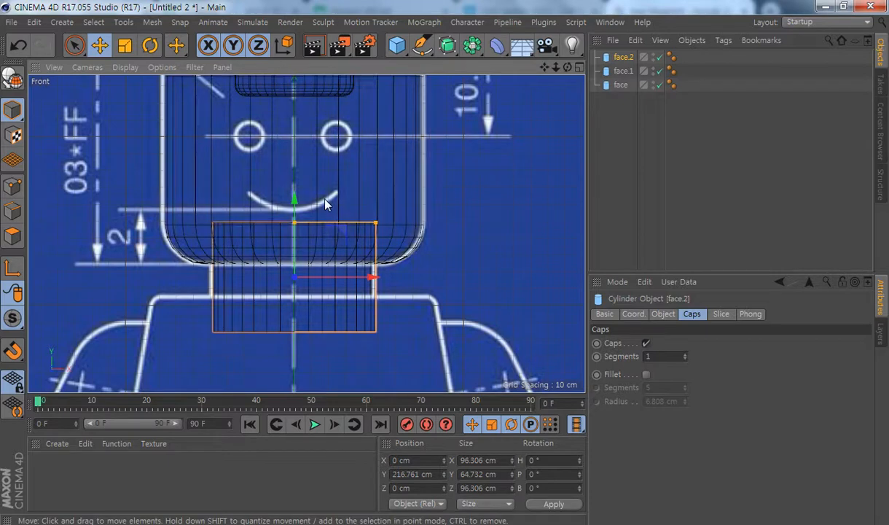
# Add a Boole object to the scene for combining the head parts
pyautogui.scroll(-5, 364, 263)
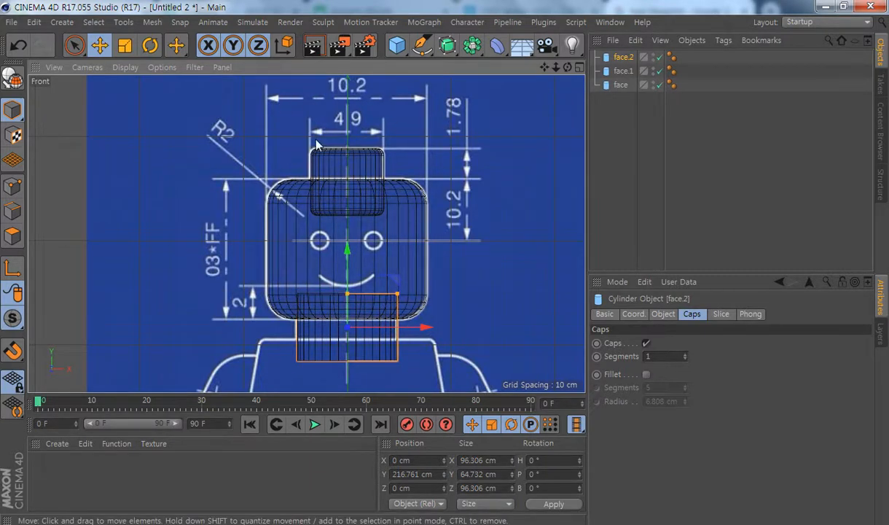
pyautogui.keyDown('alt'); pyautogui.moveTo(369, 288); pyautogui.dragTo(342, 271, button='middle'); pyautogui.keyUp('alt')
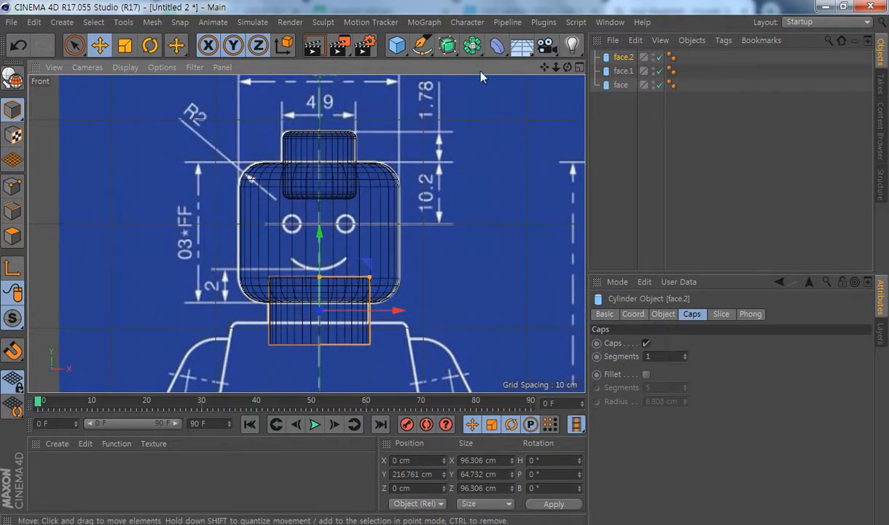
pyautogui.click(445, 49)
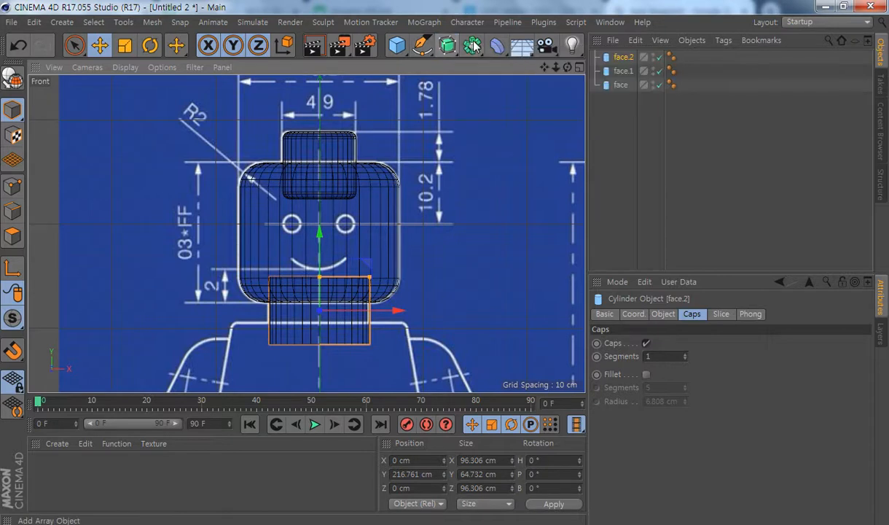
pyautogui.click(474, 47)
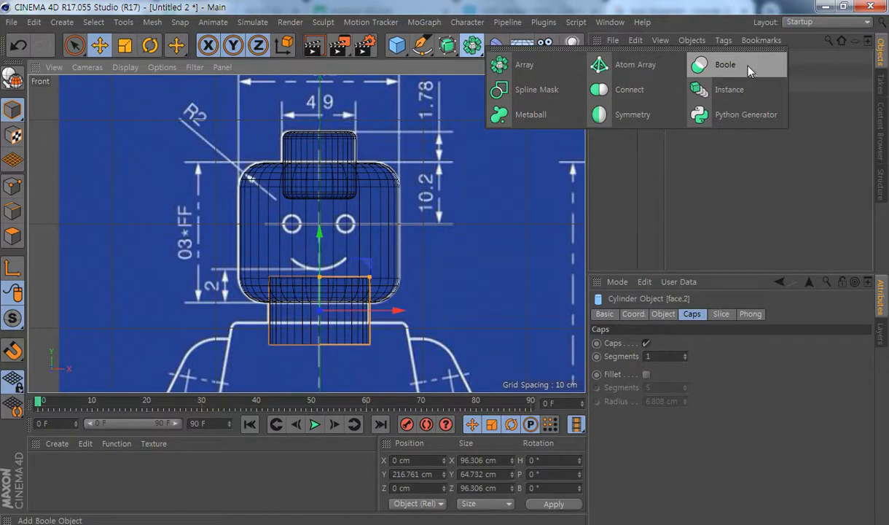
pyautogui.click(704, 66)
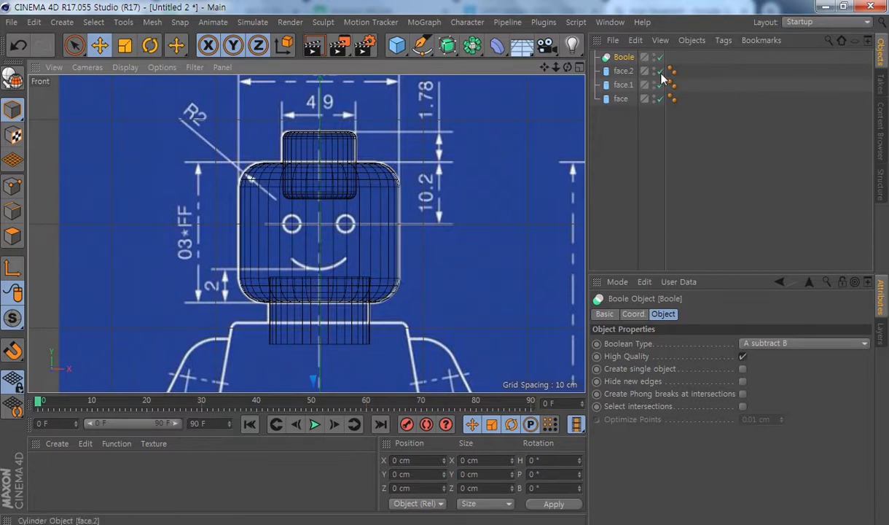
# Rename the stud cylinder face.1 as head
pyautogui.click(623, 84)
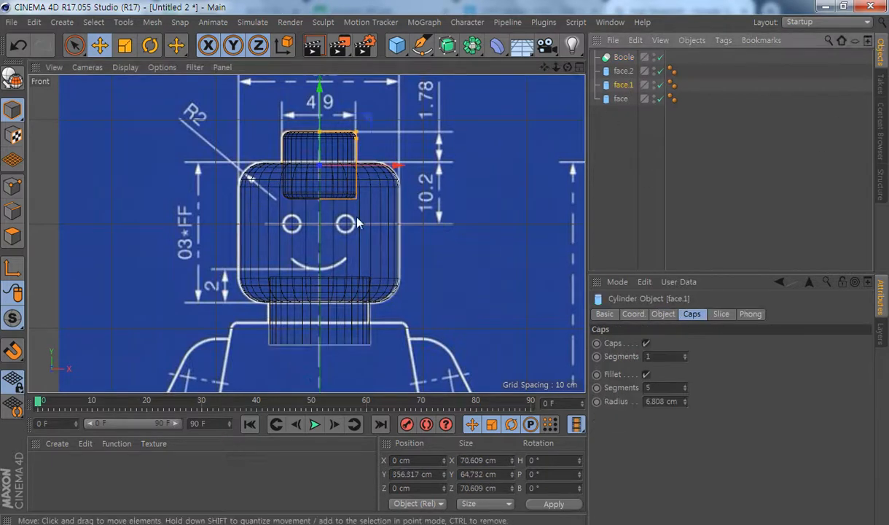
pyautogui.click(623, 71)
pyautogui.click(621, 99)
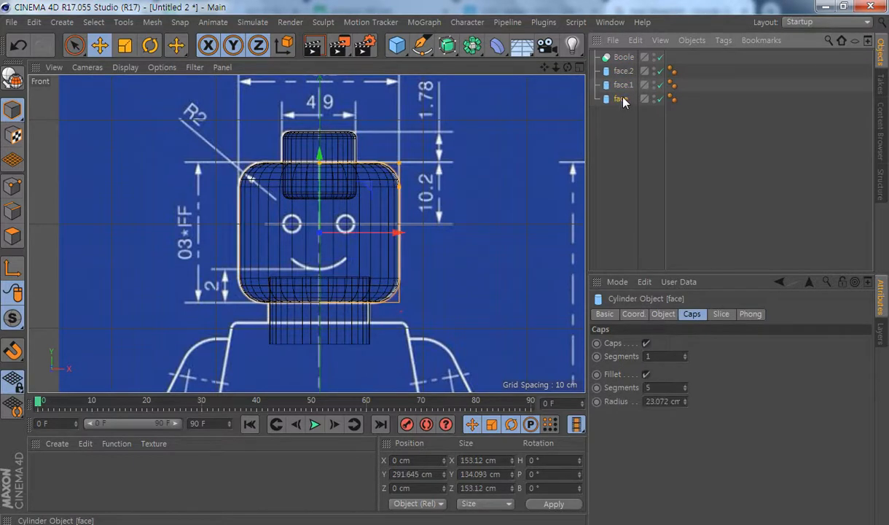
pyautogui.click(624, 85)
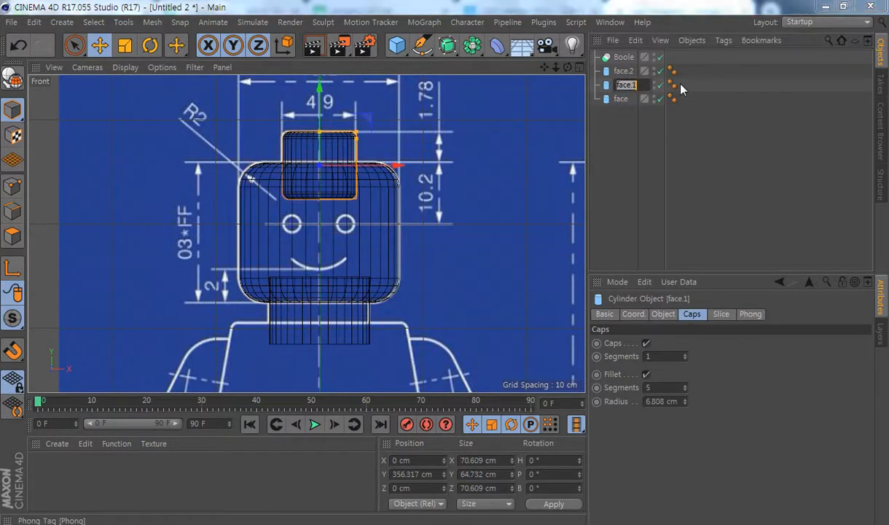
pyautogui.write('head')
pyautogui.press('Return')
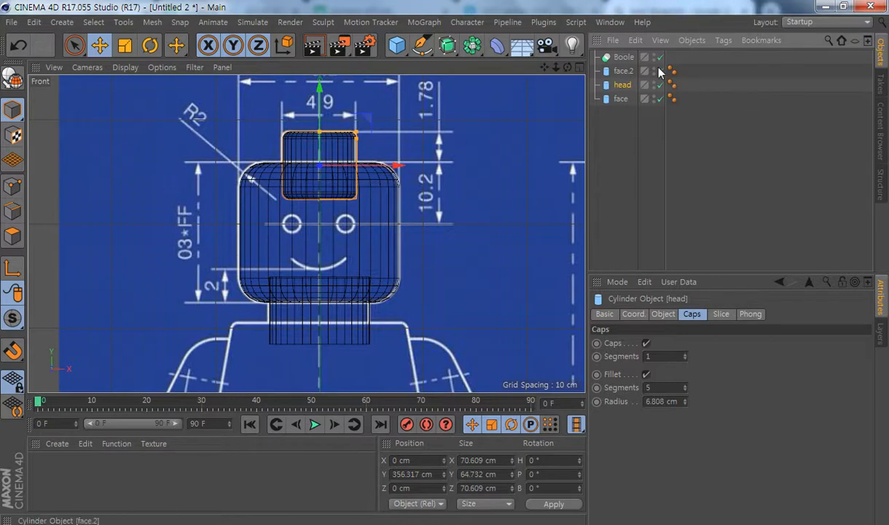
# Rename the lower cylinder face.2 as neck
pyautogui.doubleClick(623, 71)
pyautogui.write('ne')
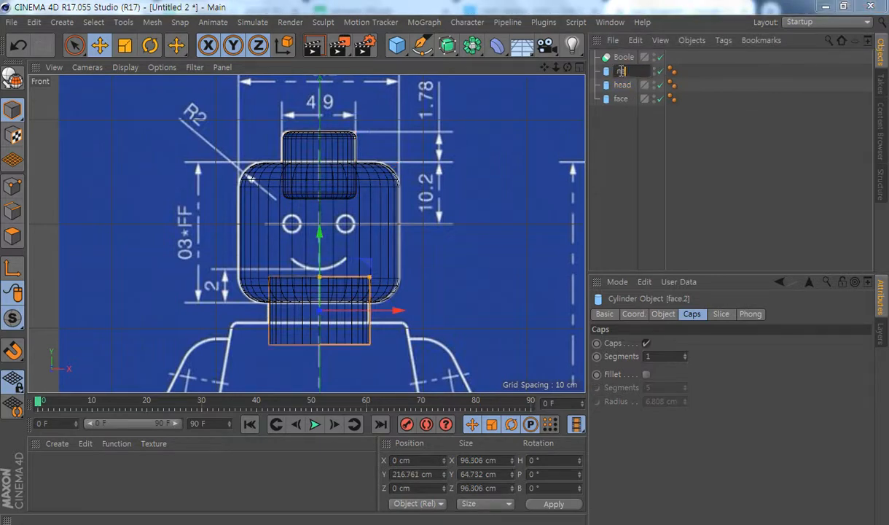
pyautogui.write('ck')
pyautogui.press('Return')
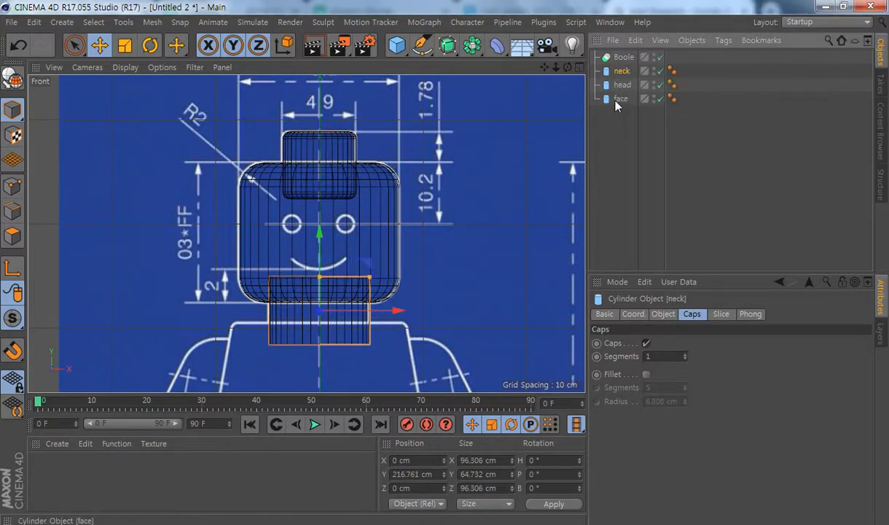
# Make the head and face cylinders children of the Boole object, with head above face
pyautogui.click(620, 99)
pyautogui.click(622, 85)
pyautogui.click(620, 98)
pyautogui.click(622, 85)
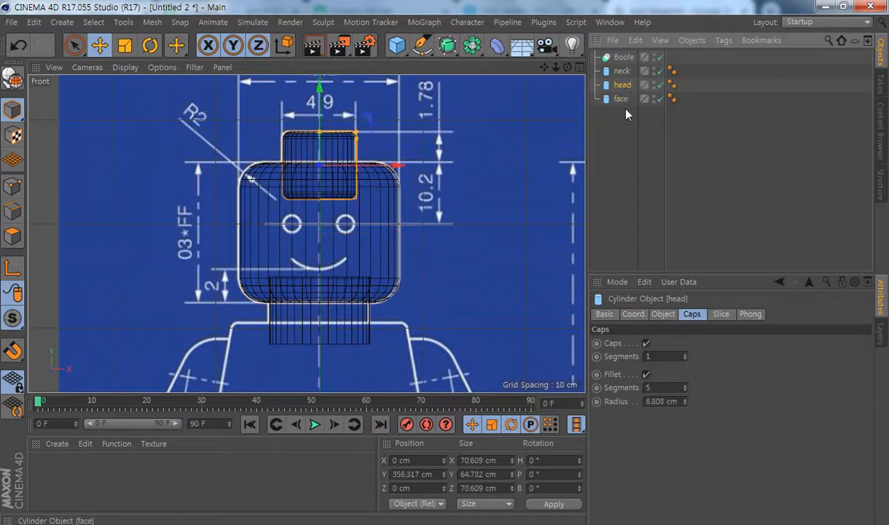
pyautogui.click(626, 100)
pyautogui.click(626, 88)
pyautogui.keyDown('ctrl'); pyautogui.click(627, 99); pyautogui.keyUp('ctrl')
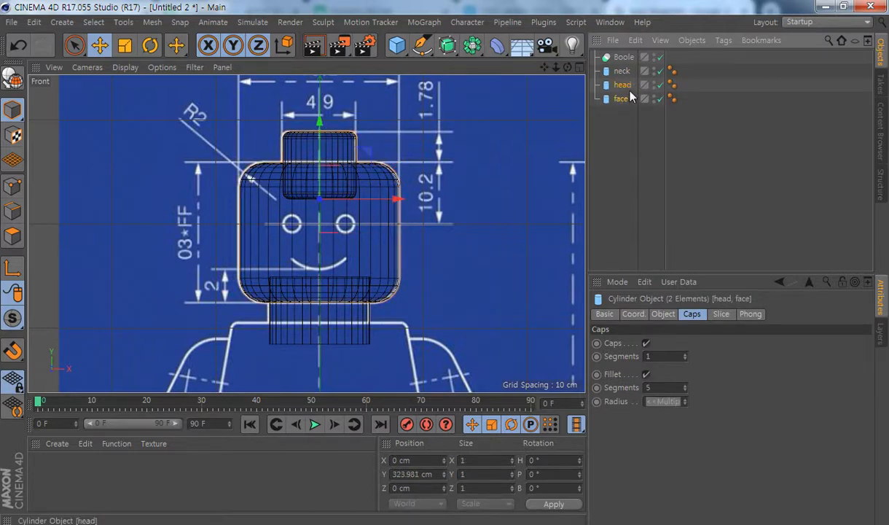
pyautogui.moveTo(623, 90); pyautogui.dragTo(626, 59)
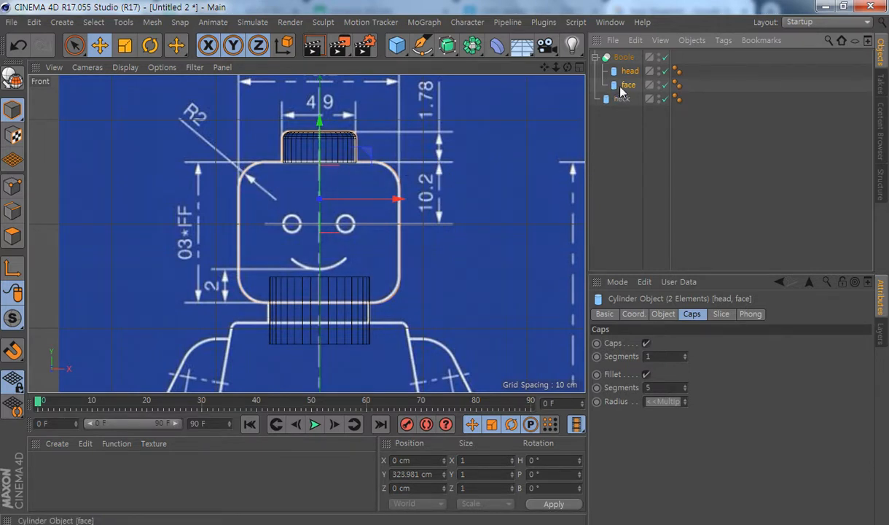
# Set the Boole's Boolean Type to A union B and compare the head with the Boole disabled and enabled
pyautogui.click(623, 58)
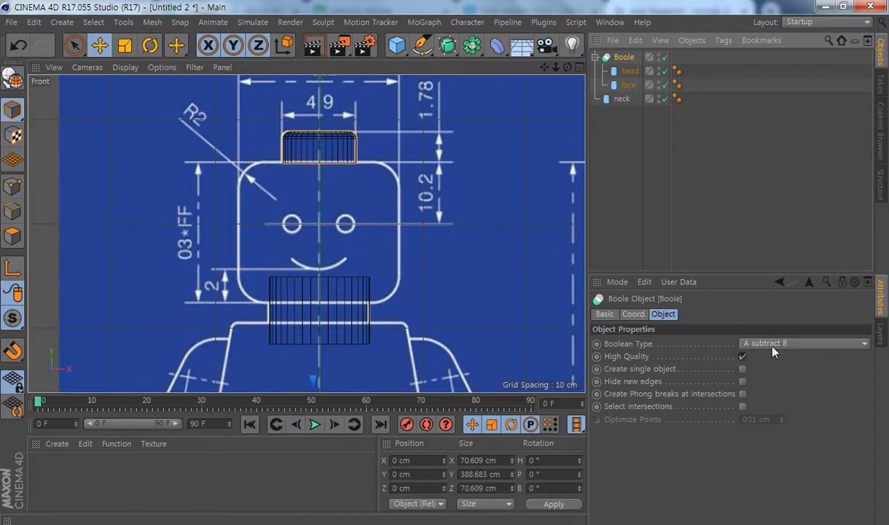
pyautogui.click(629, 72)
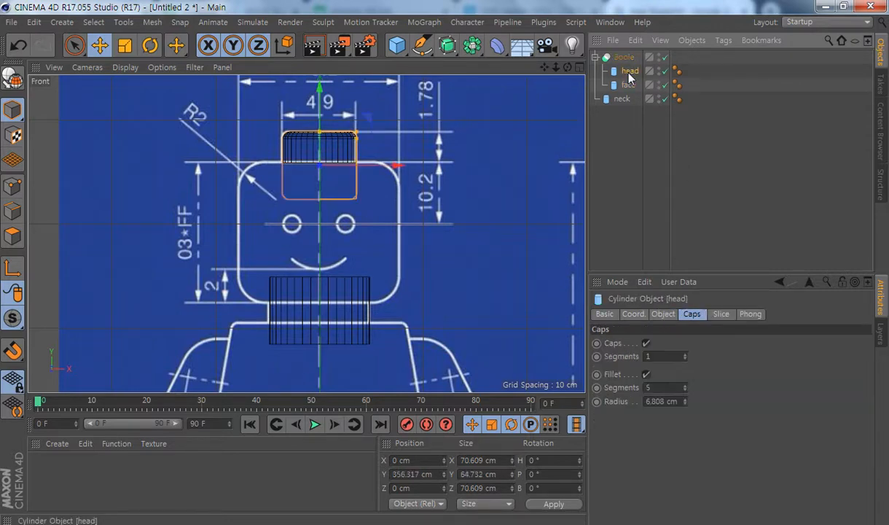
pyautogui.click(626, 85)
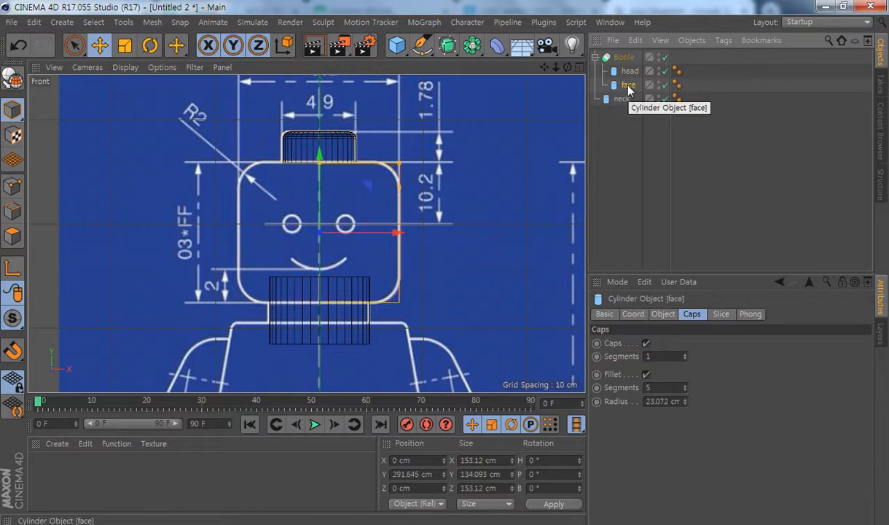
pyautogui.click(631, 71)
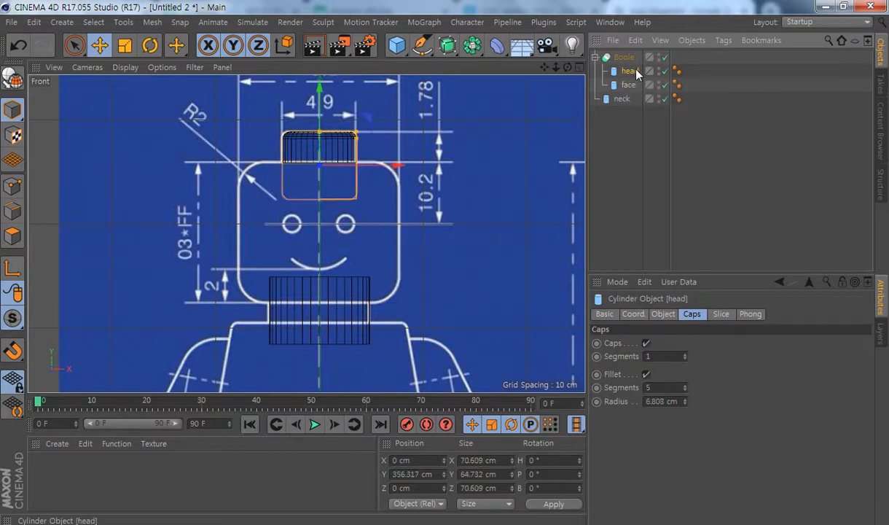
pyautogui.click(628, 85)
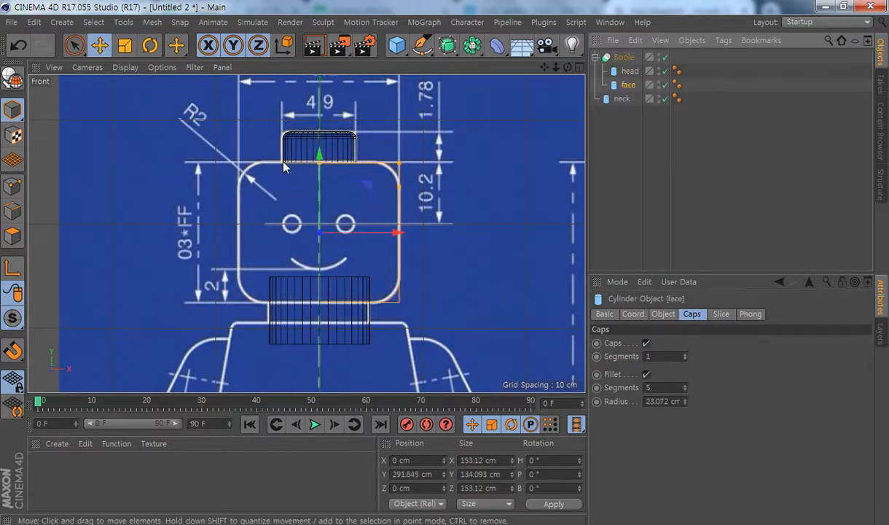
pyautogui.click(634, 57)
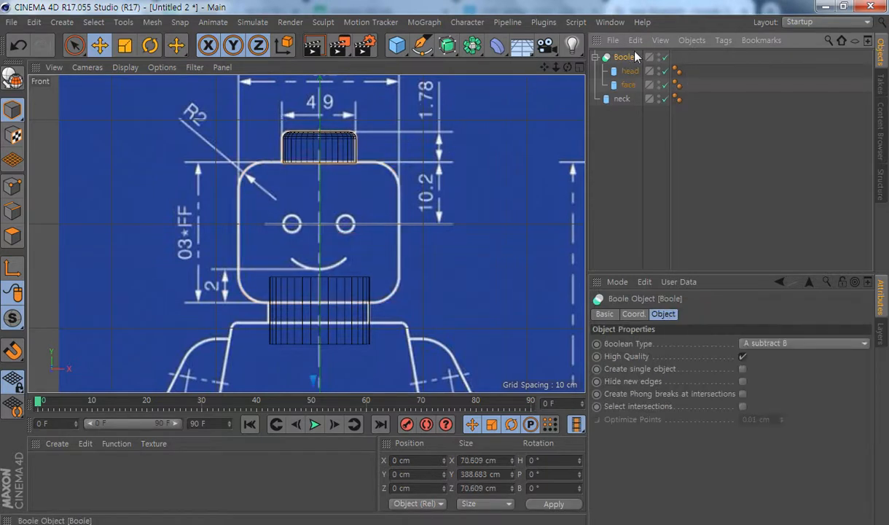
pyautogui.click(772, 343)
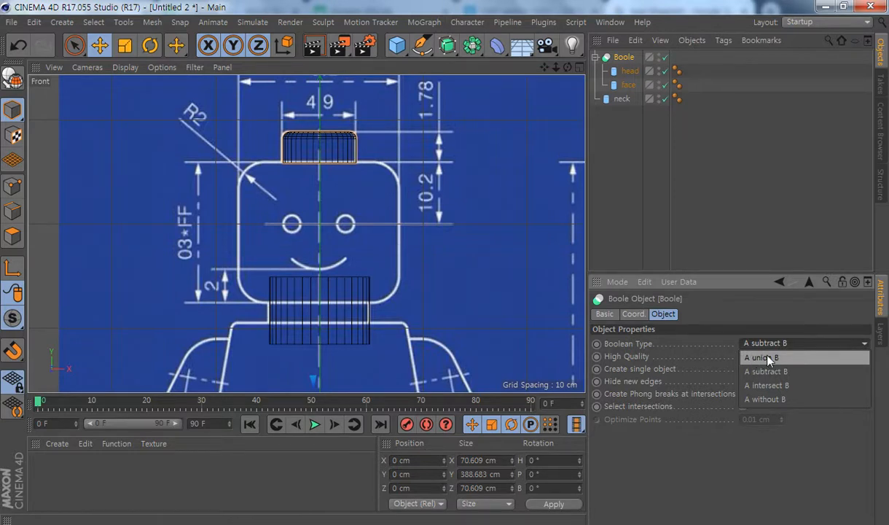
pyautogui.click(768, 359)
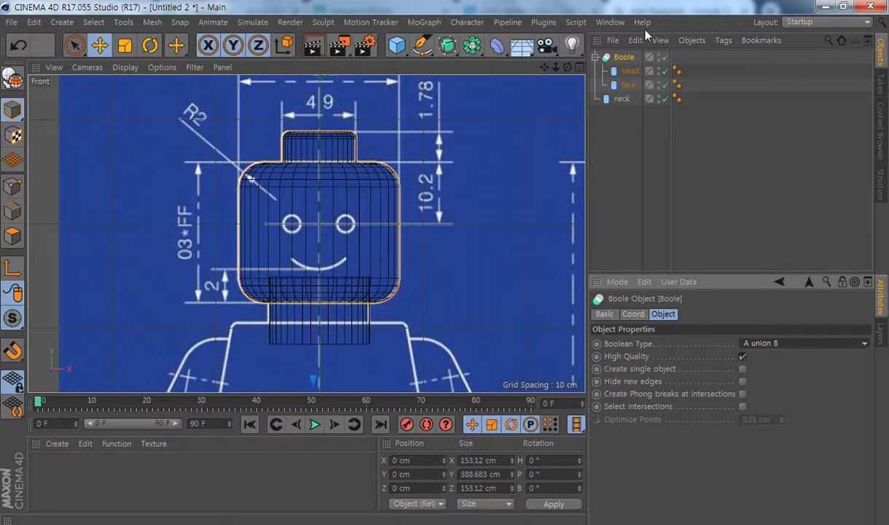
pyautogui.click(665, 57)
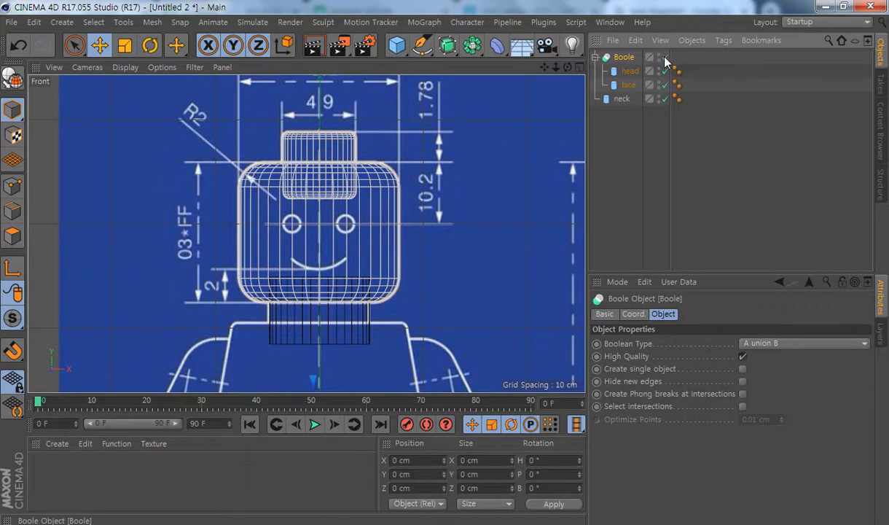
pyautogui.click(664, 58)
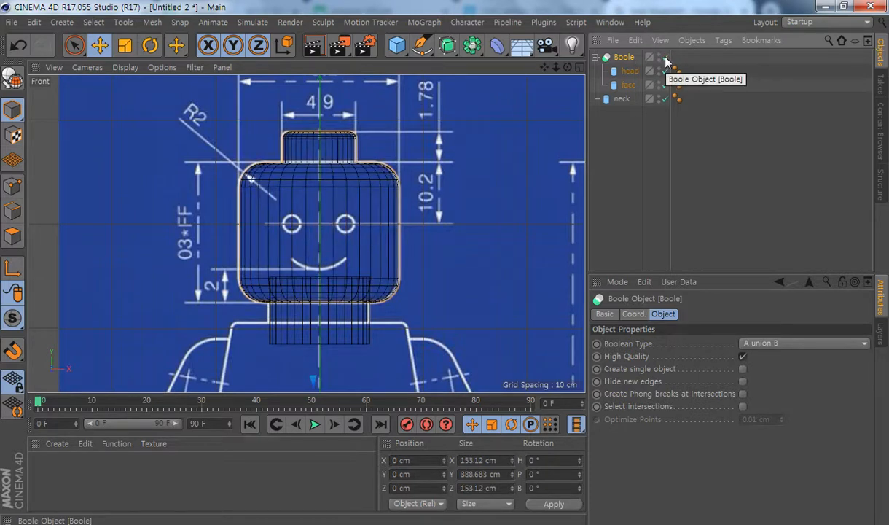
# Compare the head with the Boole disabled and enabled, and review the head and face cylinders inside it
pyautogui.click(664, 58)
pyautogui.click(667, 59)
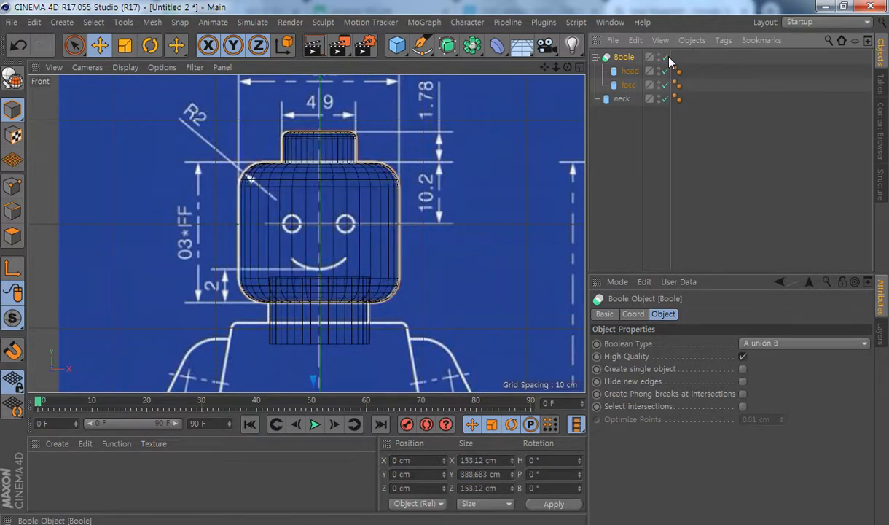
pyautogui.click(628, 70)
pyautogui.click(629, 86)
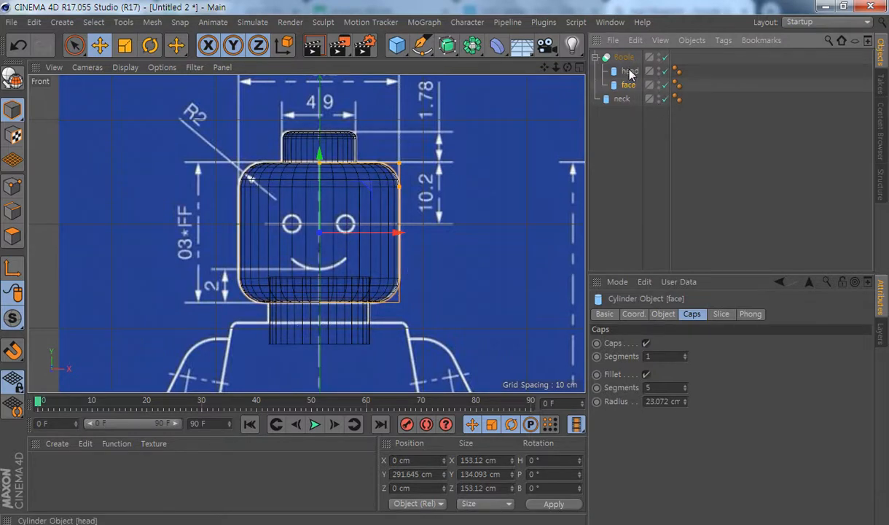
pyautogui.click(596, 57)
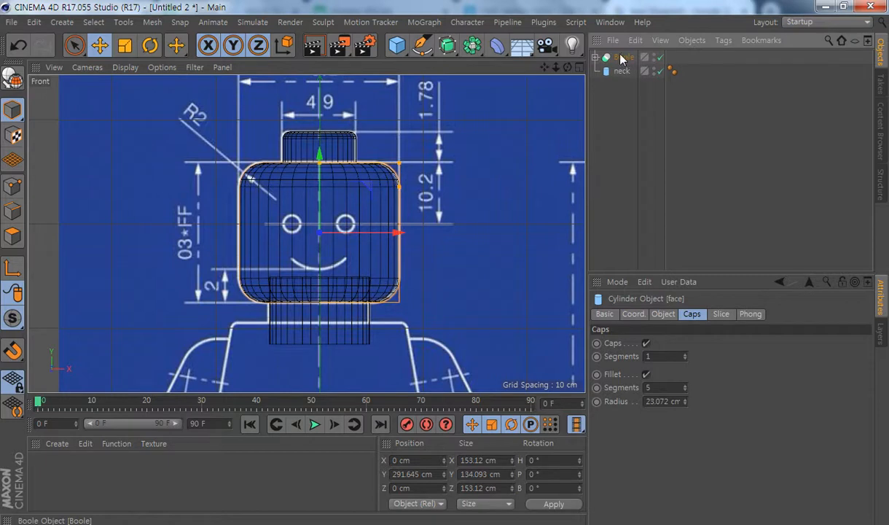
pyautogui.click(595, 57)
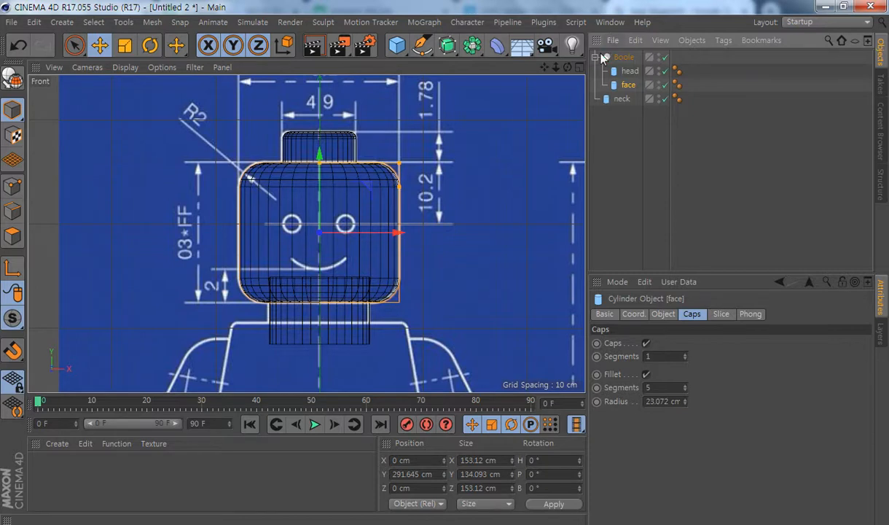
# Add a second Boole object and make the first Boole and the neck cylinder its children, with the Boole above neck
pyautogui.click(468, 49)
pyautogui.click(711, 63)
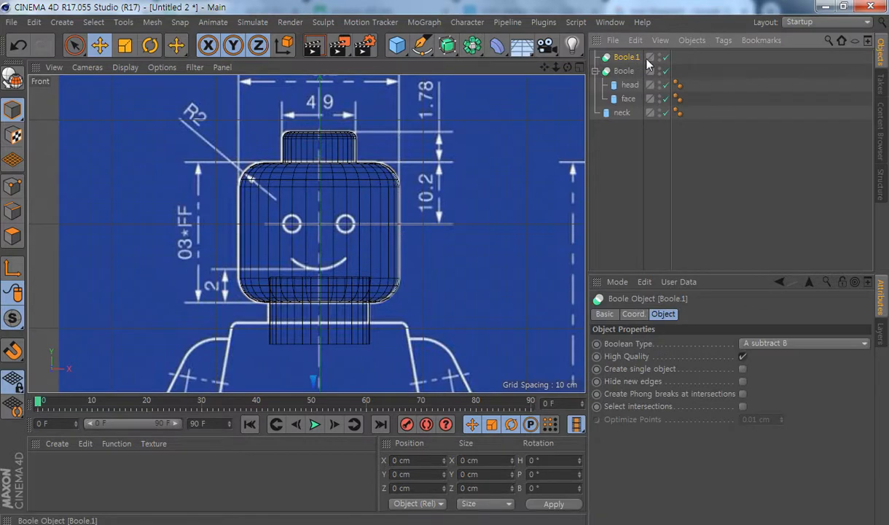
pyautogui.click(595, 70)
pyautogui.click(625, 71)
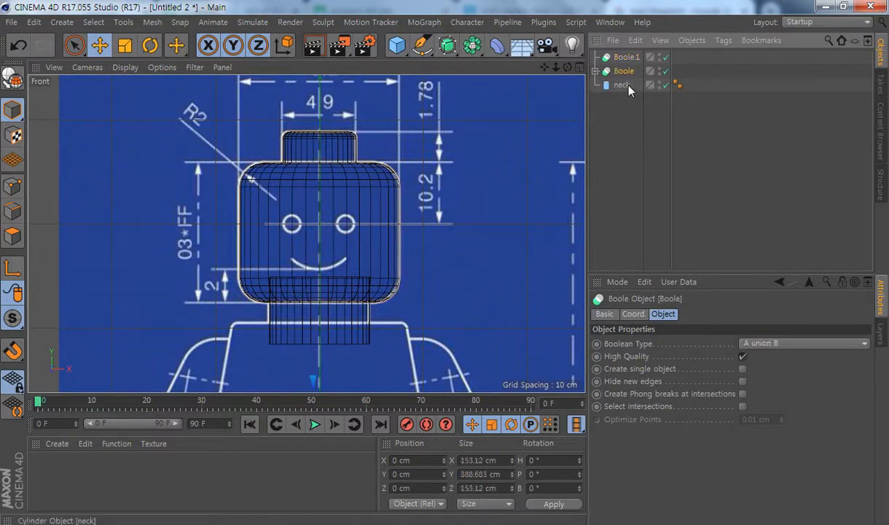
pyautogui.keyDown('ctrl'); pyautogui.click(623, 85); pyautogui.keyUp('ctrl')
pyautogui.moveTo(620, 85); pyautogui.dragTo(632, 60)
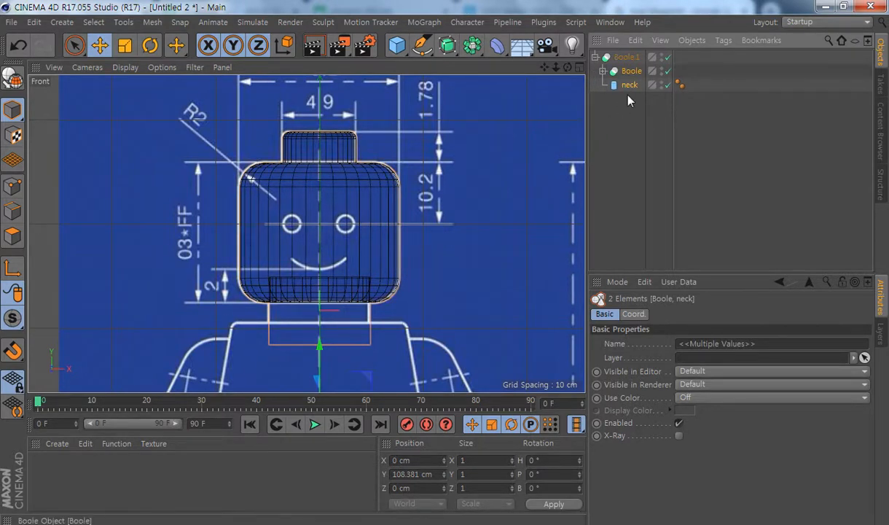
# Set the outer Boole's Boolean Type to A union B and expand its full hierarchy
pyautogui.click(628, 58)
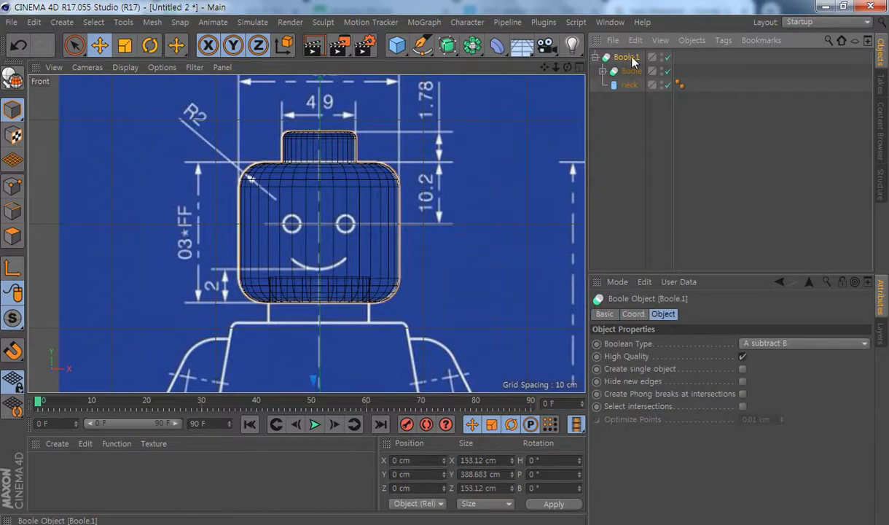
pyautogui.click(774, 342)
pyautogui.click(777, 358)
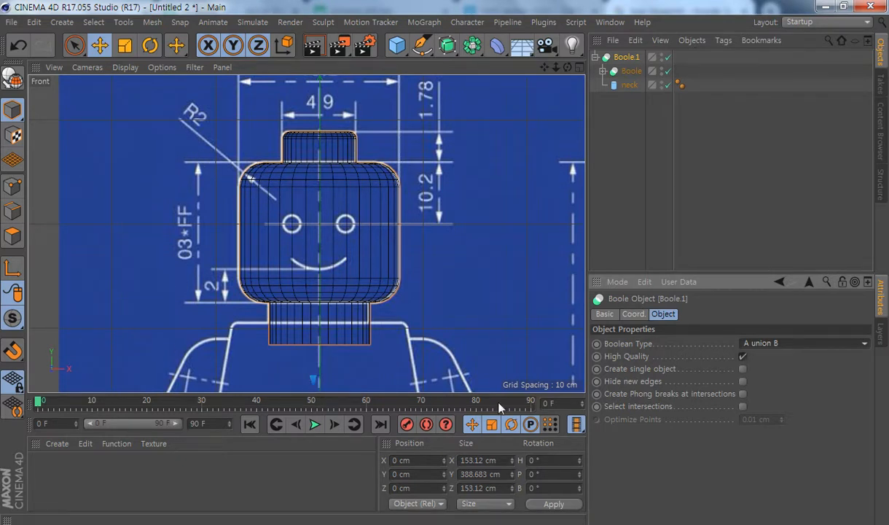
pyautogui.click(596, 57)
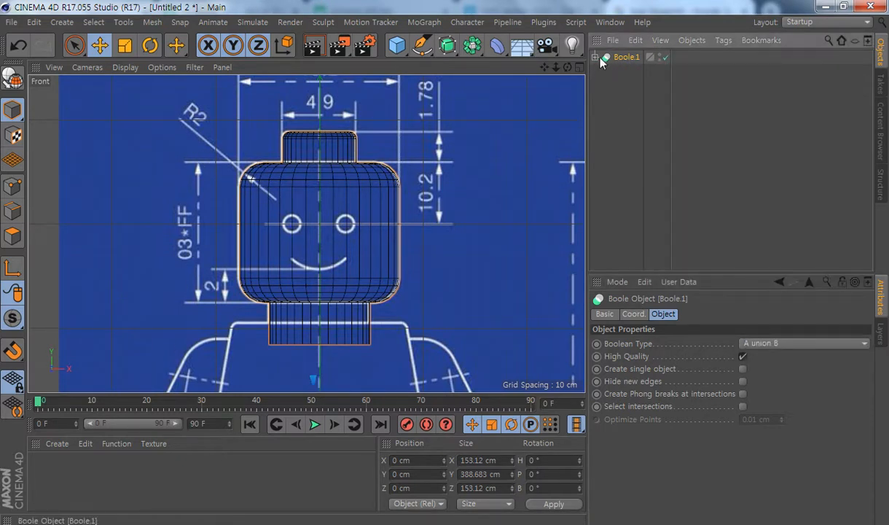
pyautogui.click(595, 56)
pyautogui.click(601, 71)
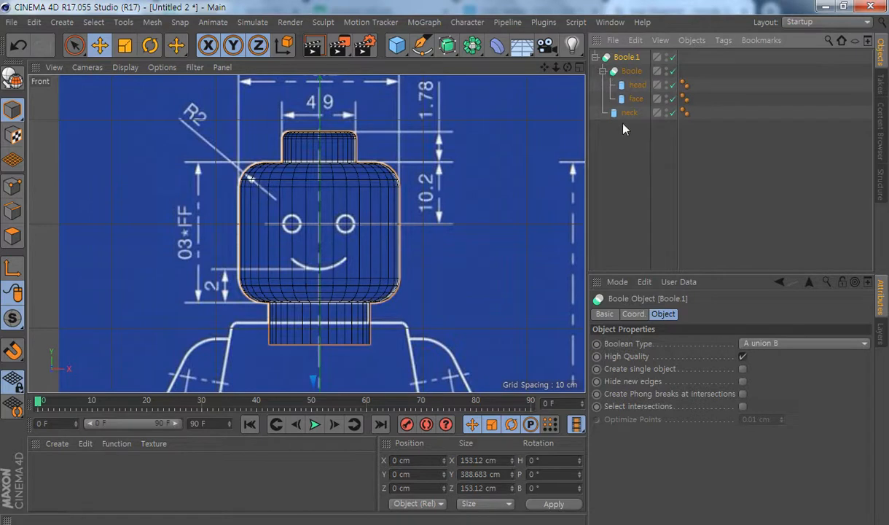
# Rename the outer Boole object as head
pyautogui.doubleClick(626, 57)
pyautogui.write('head')
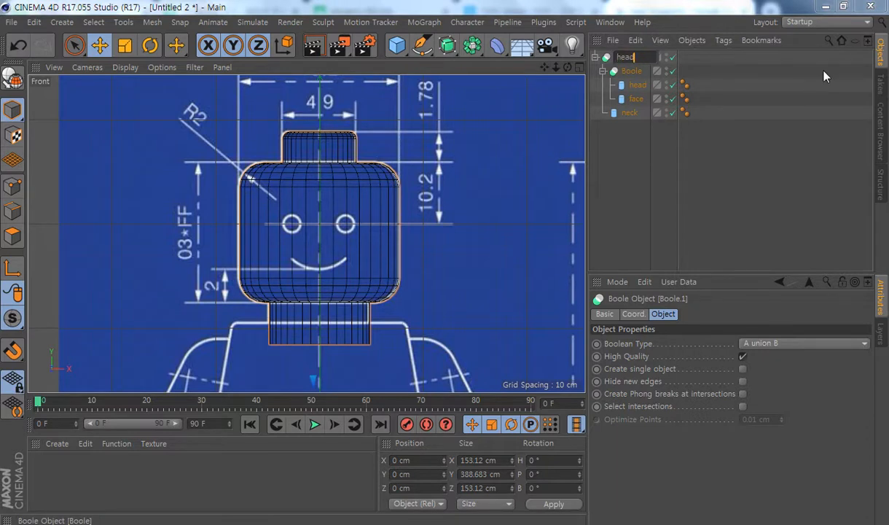
pyautogui.press('Return')
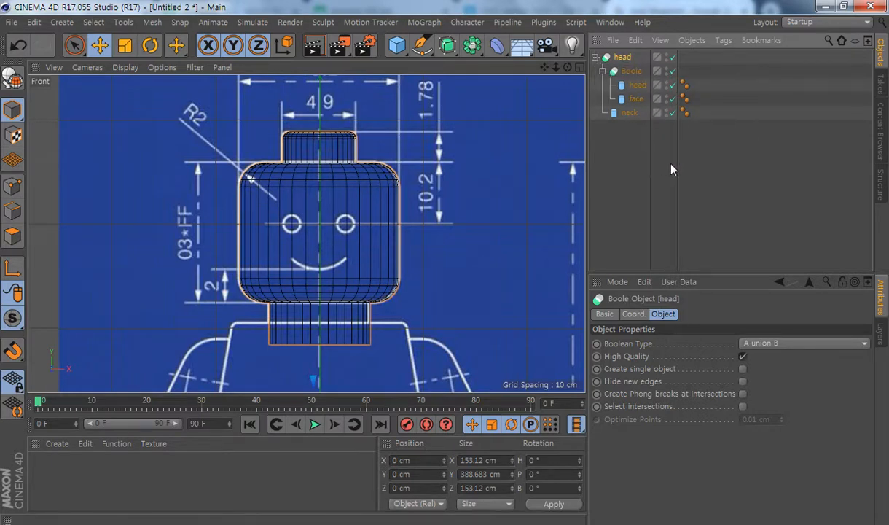
pyautogui.moveTo(614, 148); pyautogui.dragTo(568, 44)
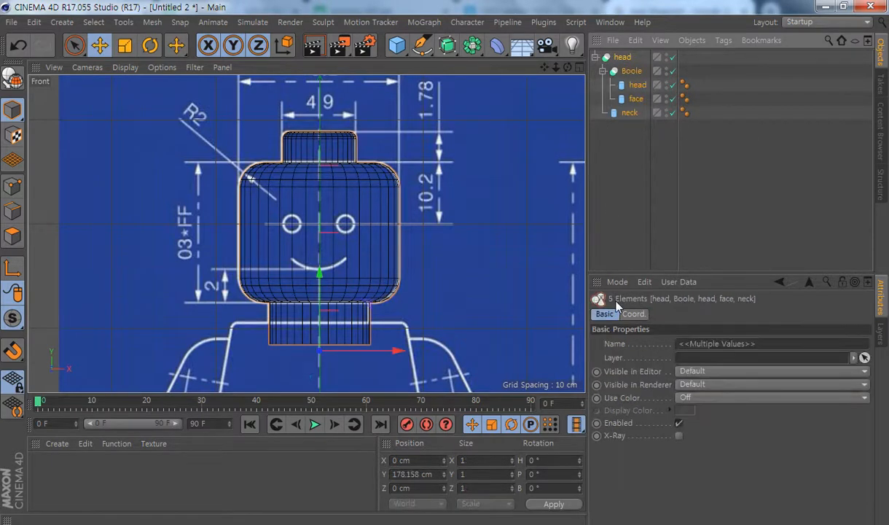
pyautogui.click(626, 153)
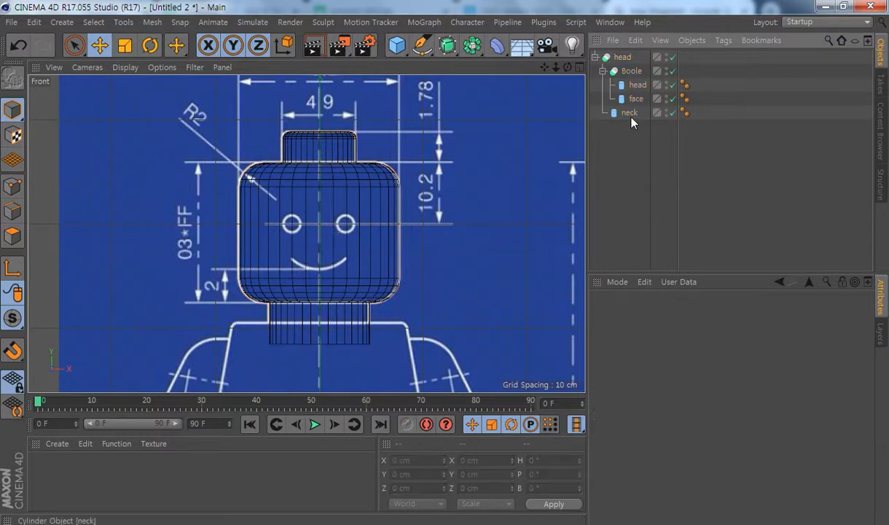
pyautogui.click(631, 114)
pyautogui.keyDown('shift'); pyautogui.click(622, 57); pyautogui.keyUp('shift')
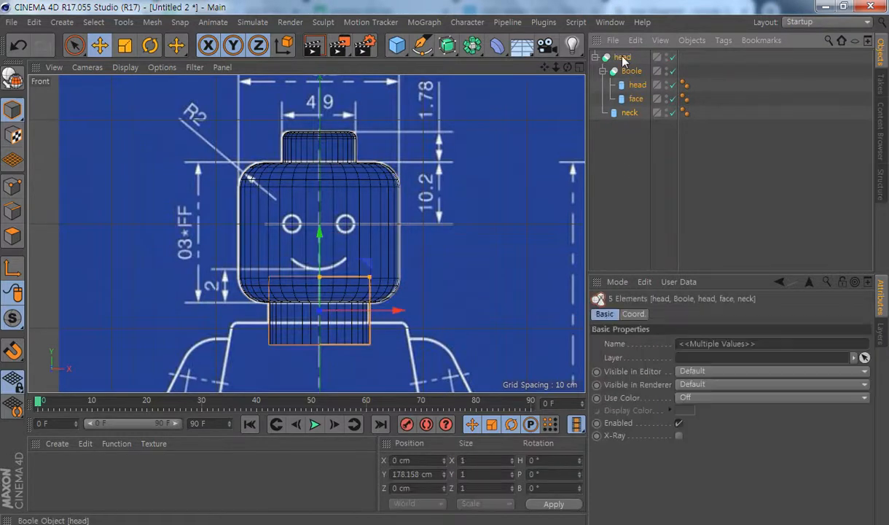
pyautogui.click(601, 128)
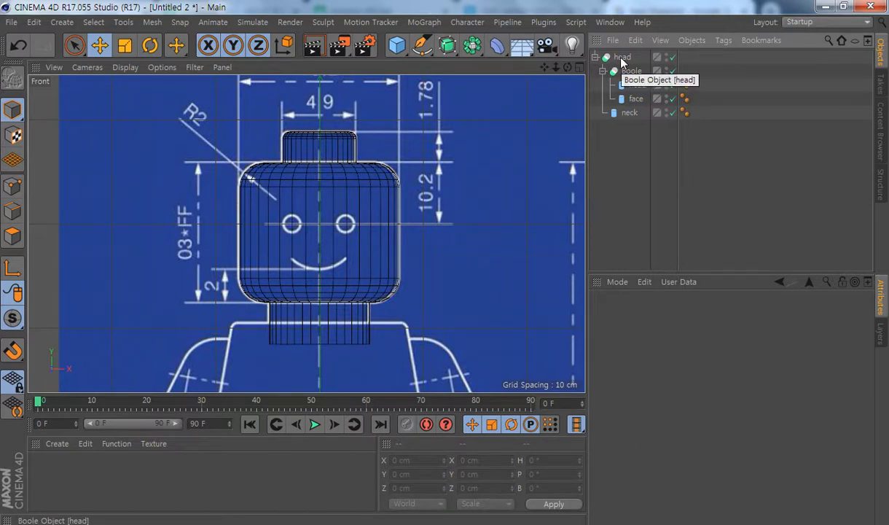
# Merge the whole head hierarchy, including both Booles and all cylinders, into one polygon object with Connect Objects + Delete
pyautogui.hotkey('ctrl', 'a')
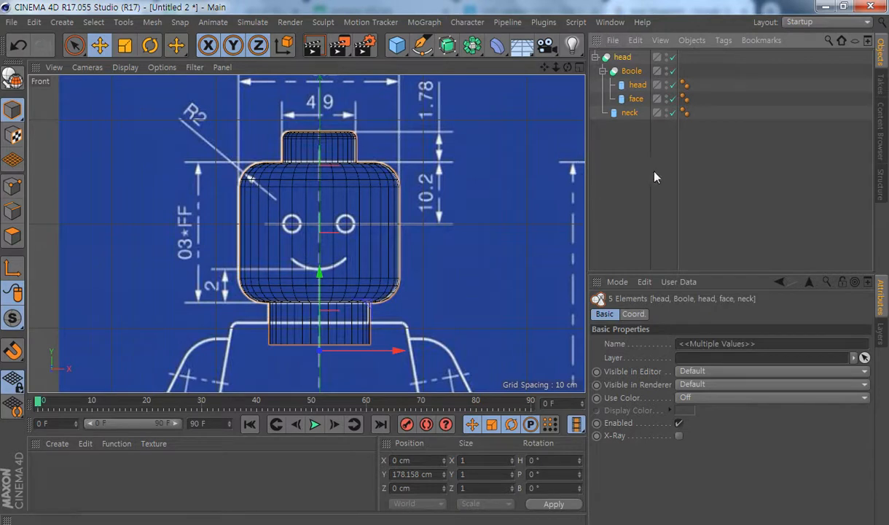
pyautogui.rightClick(624, 62)
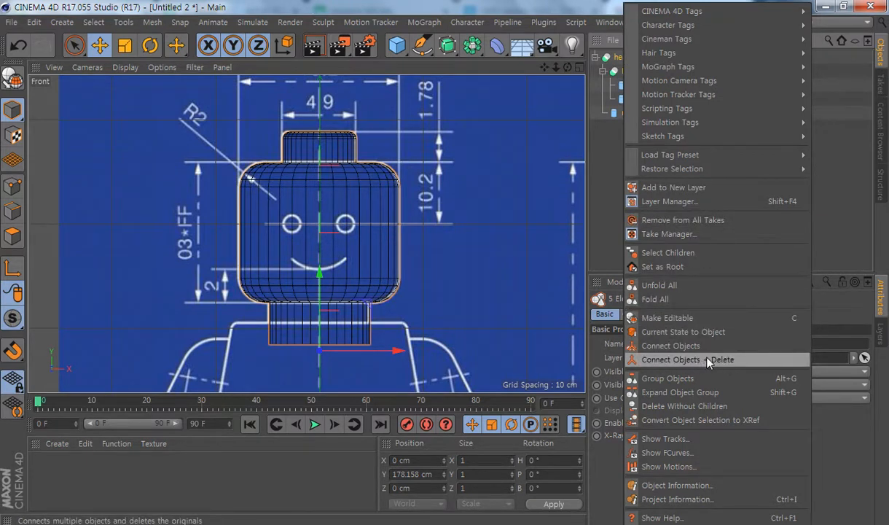
pyautogui.click(605, 154)
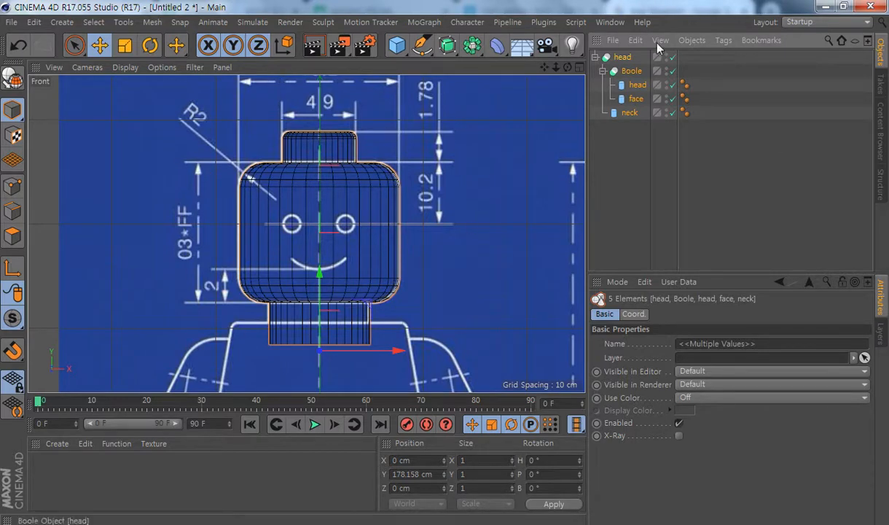
pyautogui.rightClick(619, 57)
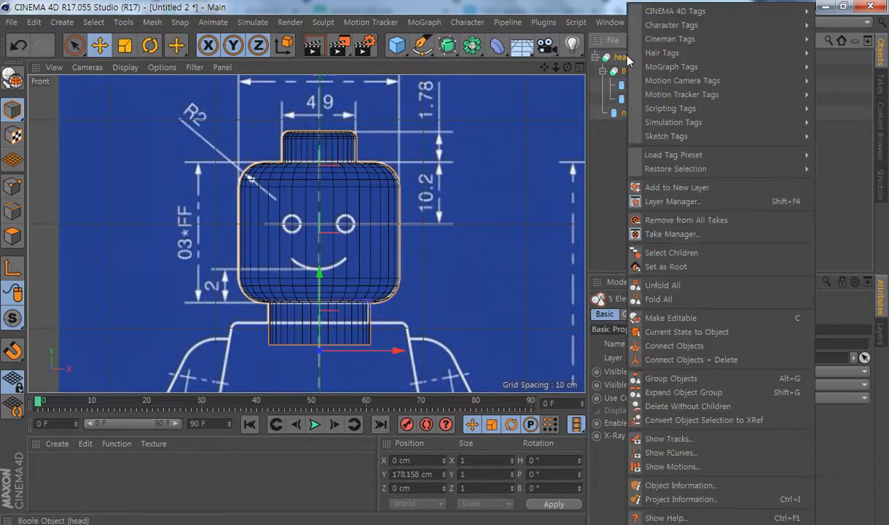
pyautogui.click(720, 362)
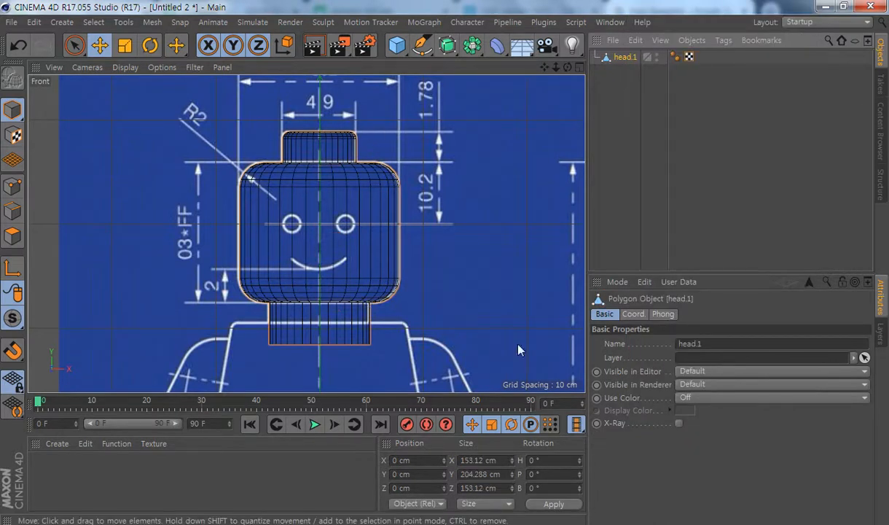
# Rename the merged polygon object as head
pyautogui.click(625, 57)
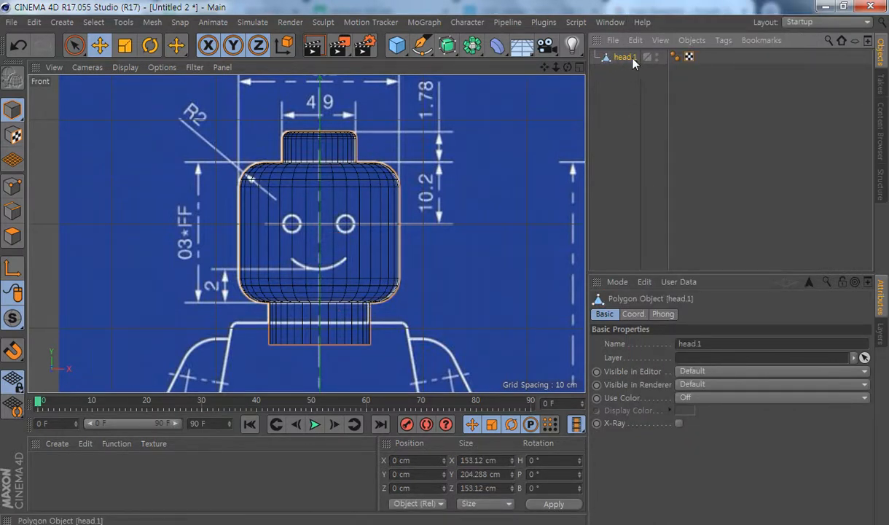
pyautogui.doubleClick(628, 58)
pyautogui.write('head')
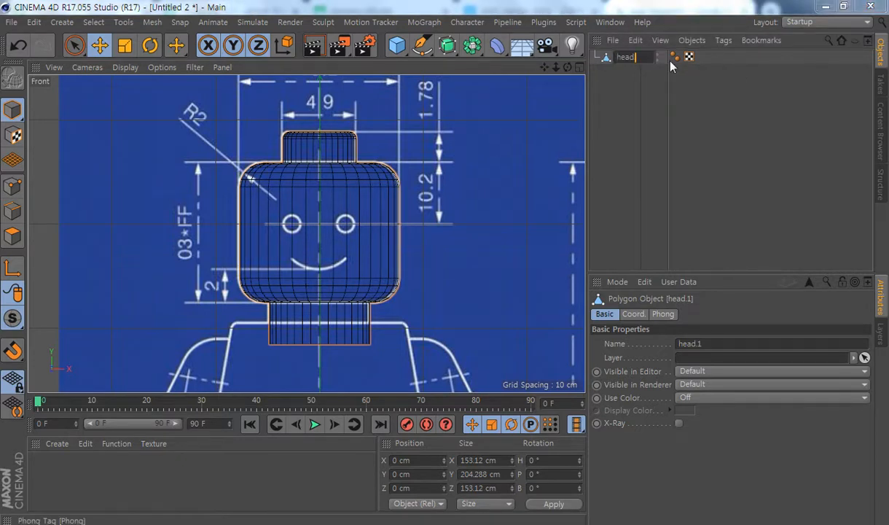
pyautogui.press('Return')
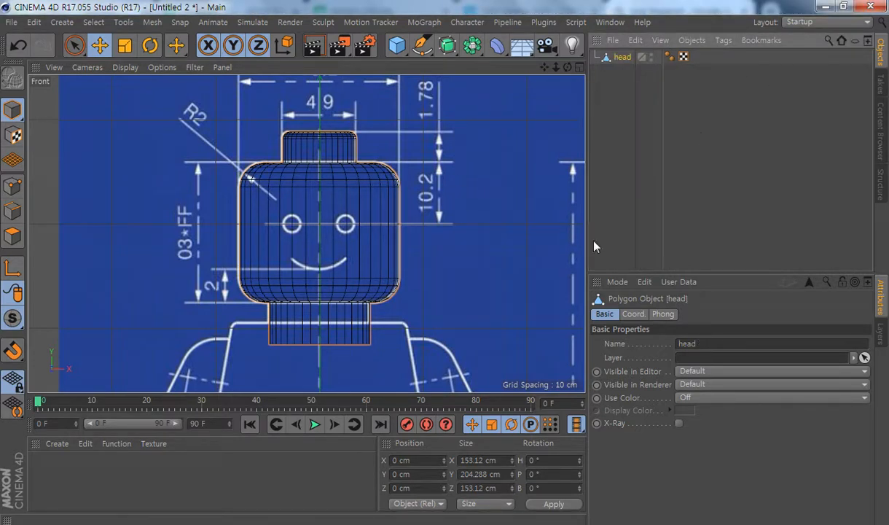
# Examine the merged head's shape in the perspective view
pyautogui.scroll(-3, 433, 325)
pyautogui.middleClick(404, 285)
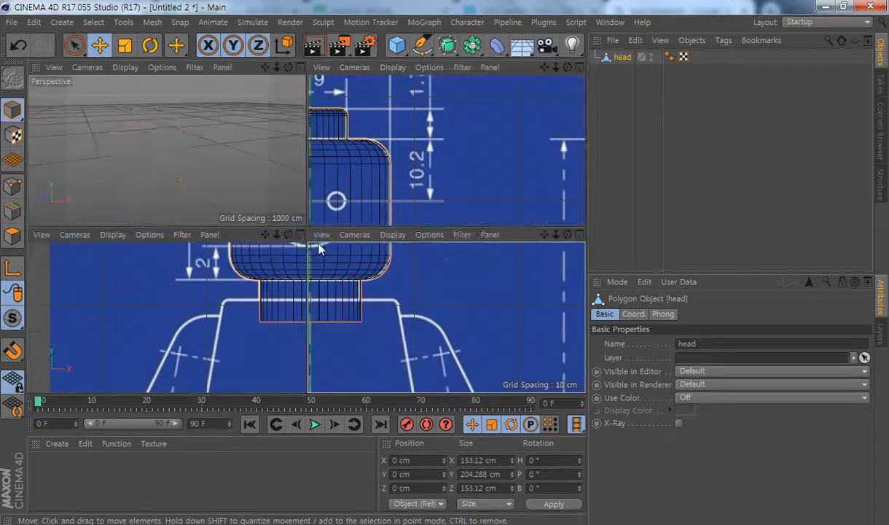
pyautogui.keyDown('alt'); pyautogui.moveTo(166, 145); pyautogui.dragTo(119, 150); pyautogui.keyUp('alt')
pyautogui.keyDown('alt'); pyautogui.moveTo(130, 169); pyautogui.dragTo(146, 143, button='middle'); pyautogui.keyUp('alt')
pyautogui.scroll(2, 468, 331)
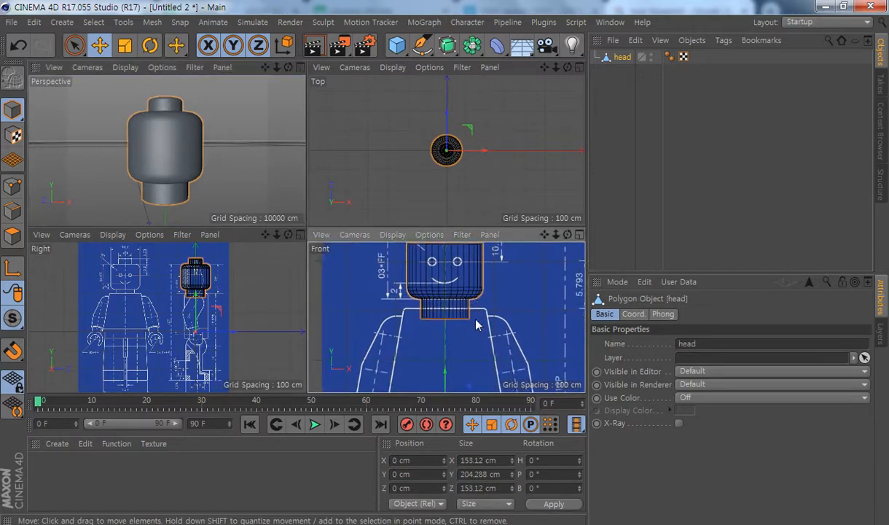
# Add a cube for the torso, working in the front view over the blueprint's body
pyautogui.middleClick(470, 321)
pyautogui.scroll(3, 364, 161)
pyautogui.scroll(-3, 365, 160)
pyautogui.keyDown('alt'); pyautogui.moveTo(391, 197); pyautogui.dragTo(360, 264, button='middle'); pyautogui.keyUp('alt')
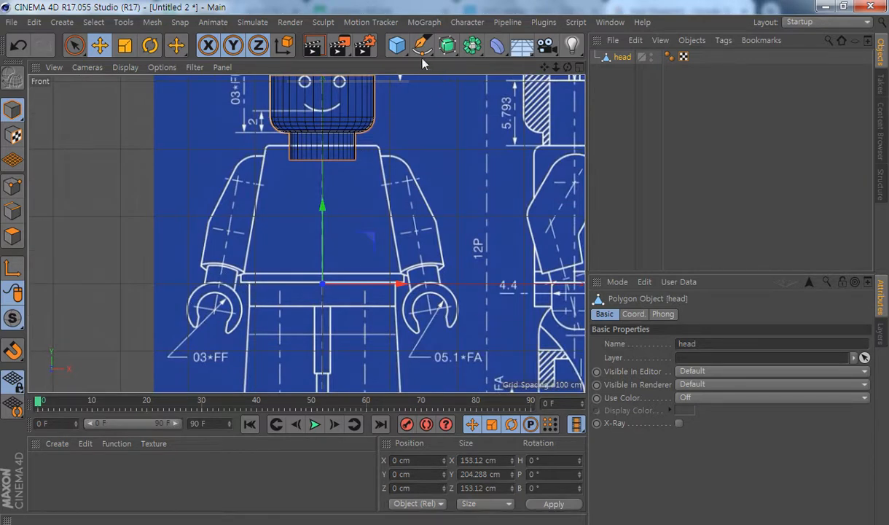
pyautogui.click(397, 46)
pyautogui.scroll(2, 353, 306)
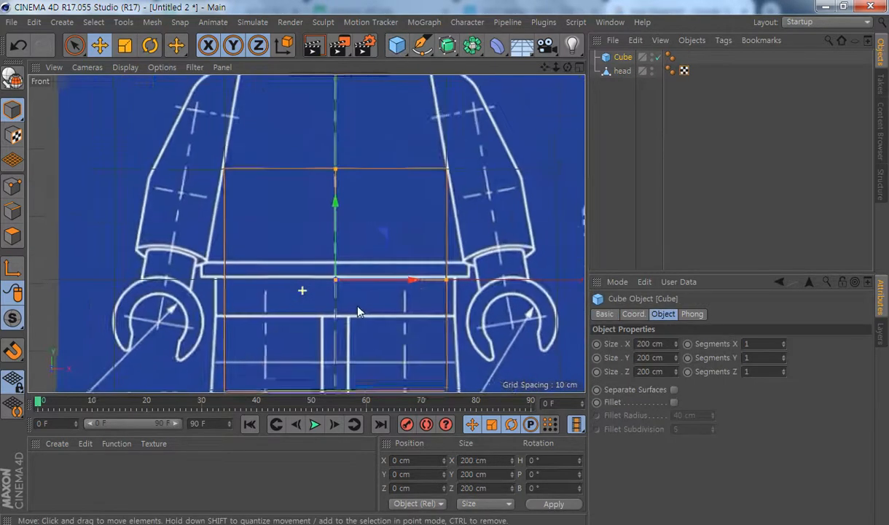
pyautogui.scroll(-1, 314, 291)
# Raise the cube to about Y 111 cm and size it about 240 cm wide and 189 cm high to enclose the blueprint torso
pyautogui.moveTo(328, 213); pyautogui.dragTo(325, 120)
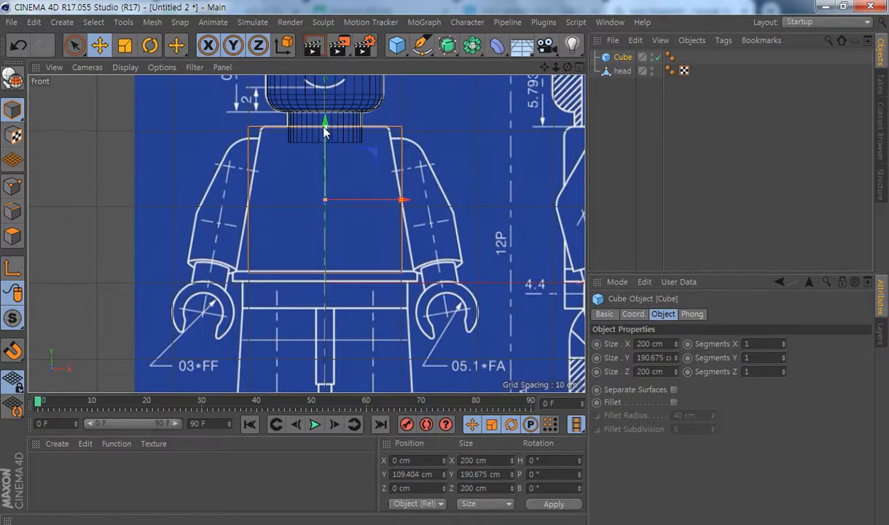
pyautogui.moveTo(324, 128); pyautogui.dragTo(323, 117)
pyautogui.moveTo(402, 199); pyautogui.dragTo(418, 198)
pyautogui.scroll(5, 410, 285)
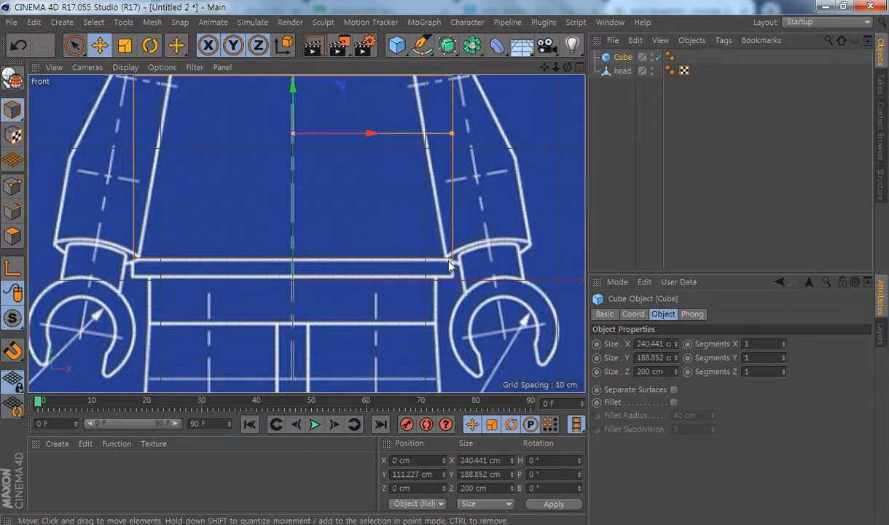
pyautogui.keyDown('alt'); pyautogui.moveTo(448, 186); pyautogui.dragTo(455, 252, button='middle'); pyautogui.keyUp('alt')
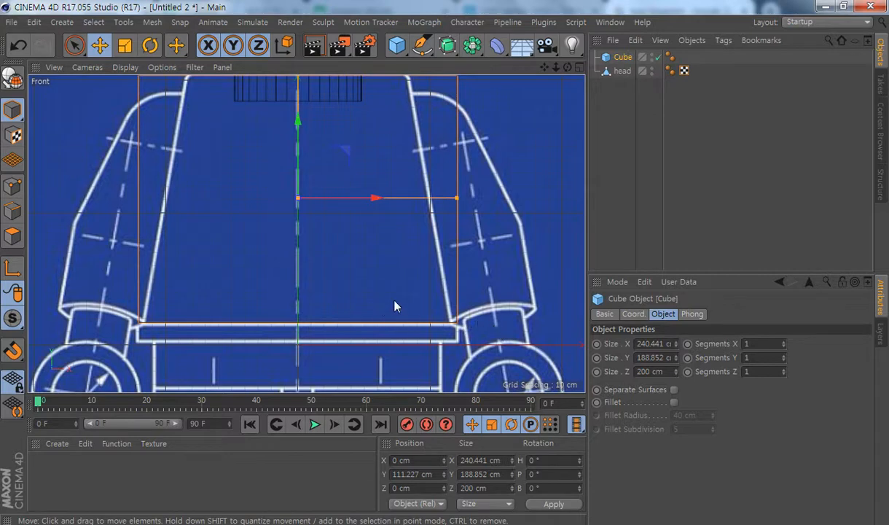
pyautogui.keyDown('alt'); pyautogui.moveTo(403, 279); pyautogui.dragTo(430, 313, button='middle'); pyautogui.keyUp('alt')
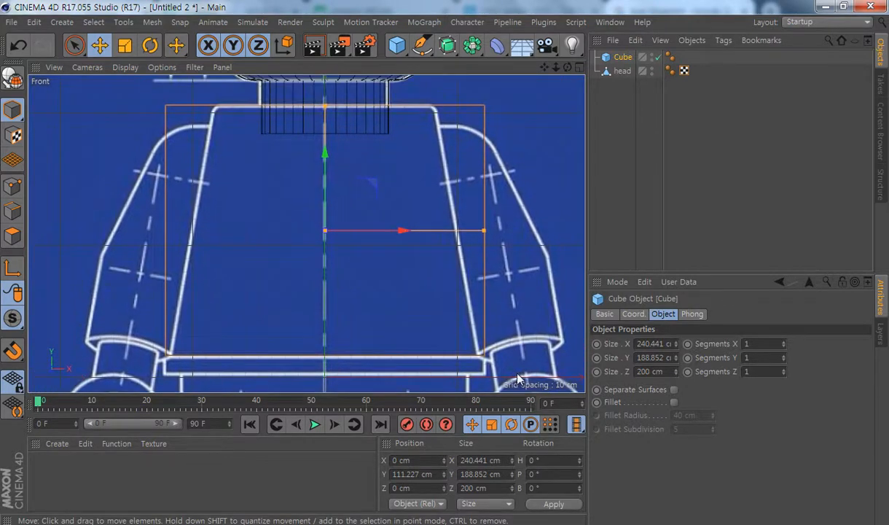
pyautogui.keyDown('alt'); pyautogui.moveTo(493, 356); pyautogui.dragTo(514, 331, button='middle'); pyautogui.keyUp('alt')
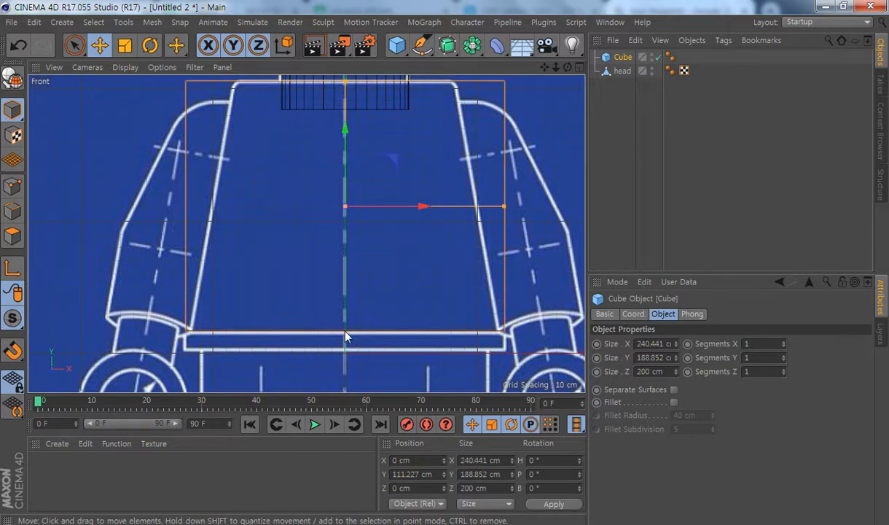
pyautogui.keyDown('alt'); pyautogui.moveTo(394, 276); pyautogui.dragTo(370, 292, button='middle'); pyautogui.keyUp('alt')
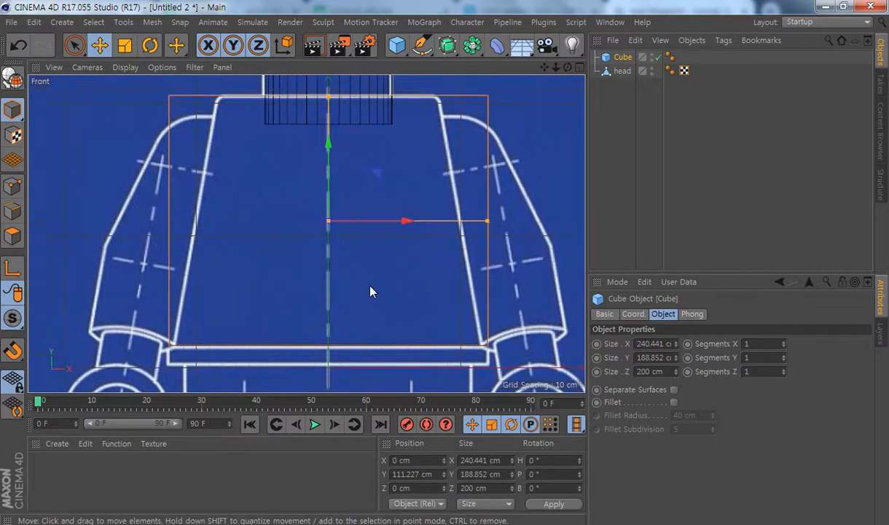
# Divide the torso cube into 4 segments along Y
pyautogui.keyDown('alt'); pyautogui.moveTo(462, 272); pyautogui.dragTo(459, 286, button='middle'); pyautogui.keyUp('alt')
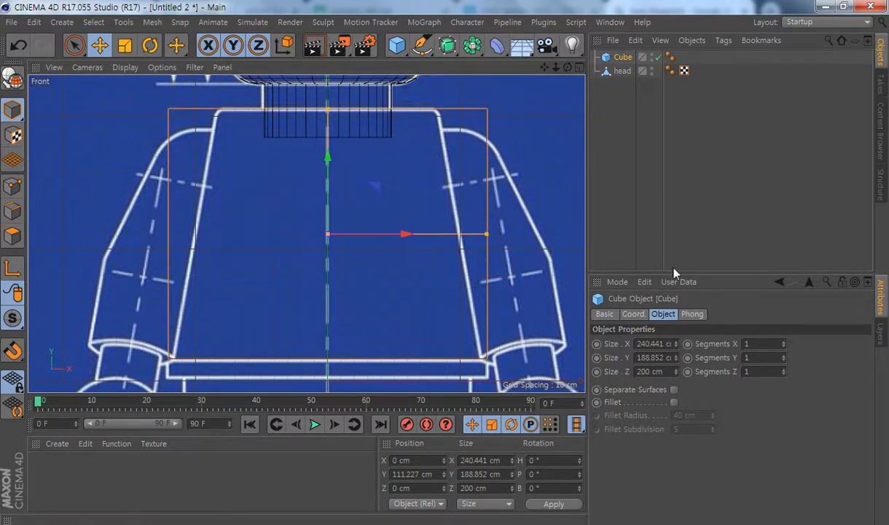
pyautogui.click(784, 355)
pyautogui.click(784, 355)
pyautogui.click(784, 355)
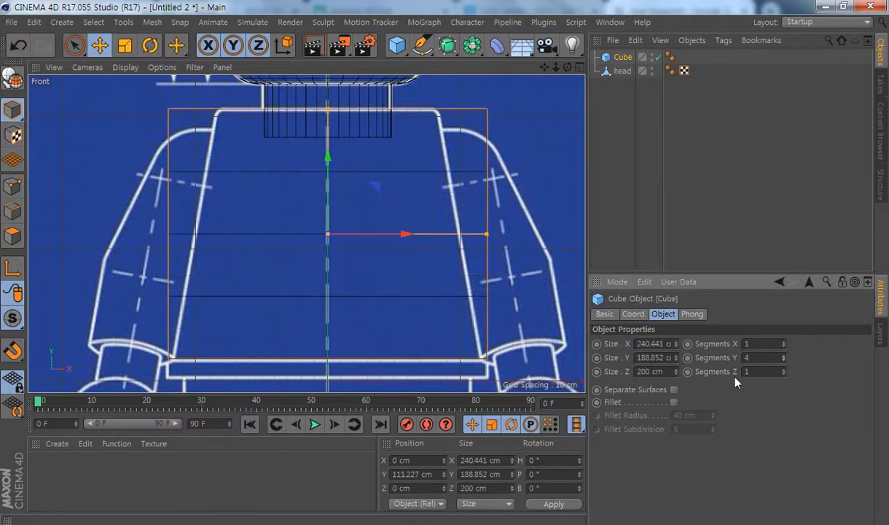
# Reduce the cube's Z size to about 124 cm in the right view to match the blueprint torso's side profile
pyautogui.middleClick(318, 252)
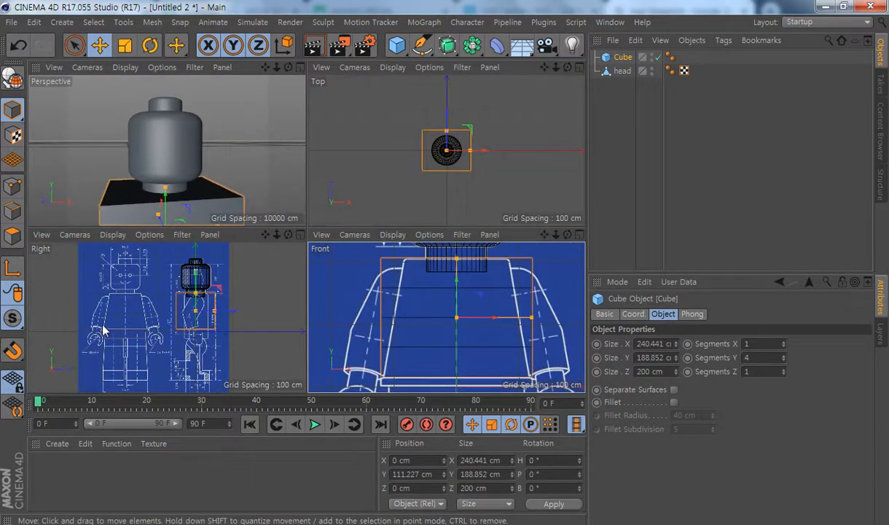
pyautogui.middleClick(158, 312)
pyautogui.scroll(5, 437, 276)
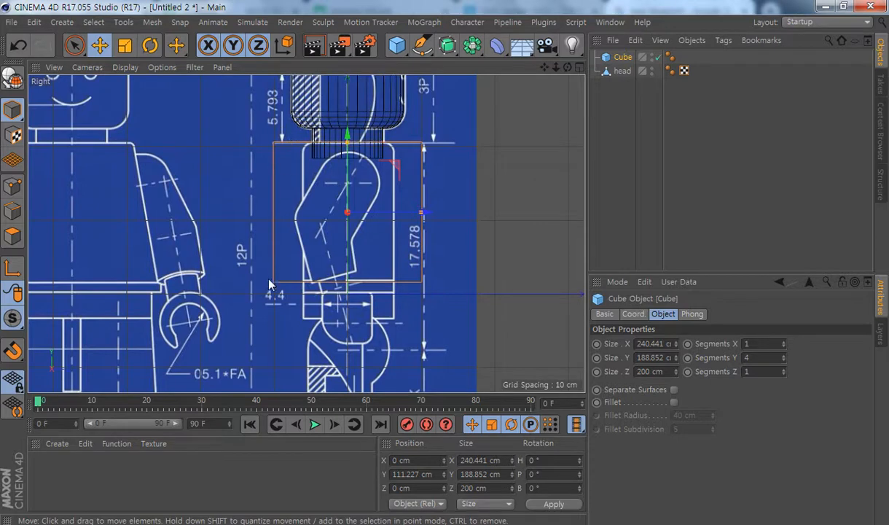
pyautogui.scroll(3, 292, 252)
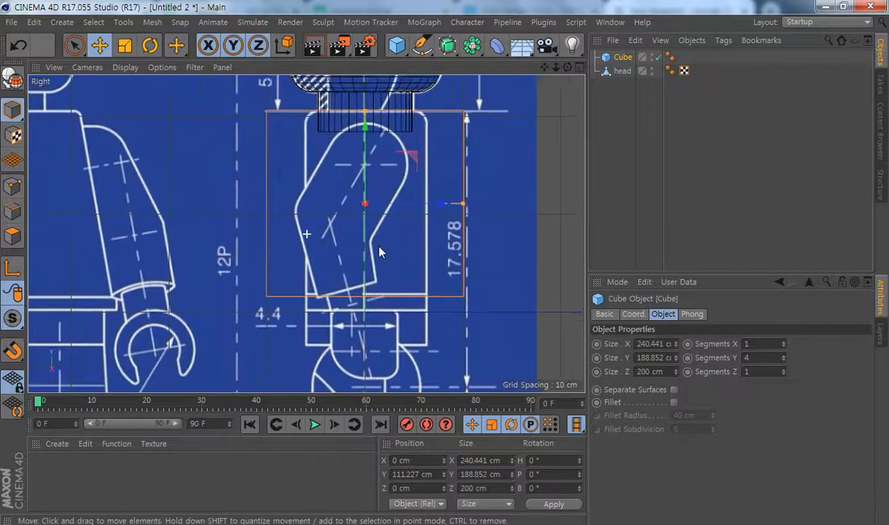
pyautogui.moveTo(453, 212); pyautogui.dragTo(416, 222)
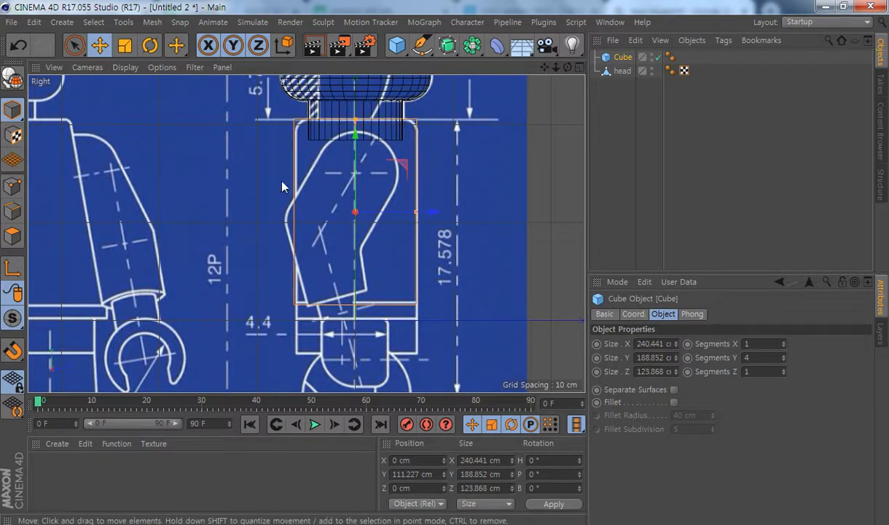
# Show the right view's objects in Wireframe mode and set the cube's Z segments to 3
pyautogui.click(784, 368)
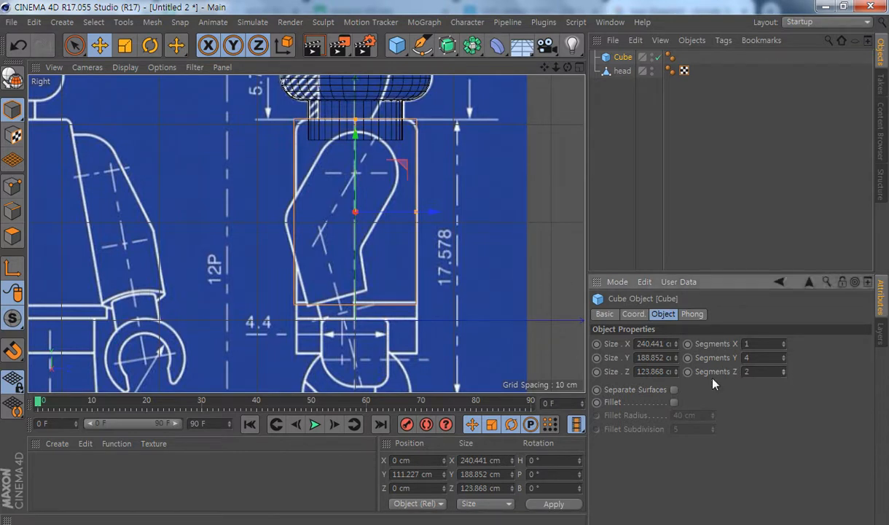
pyautogui.click(784, 374)
pyautogui.click(784, 374)
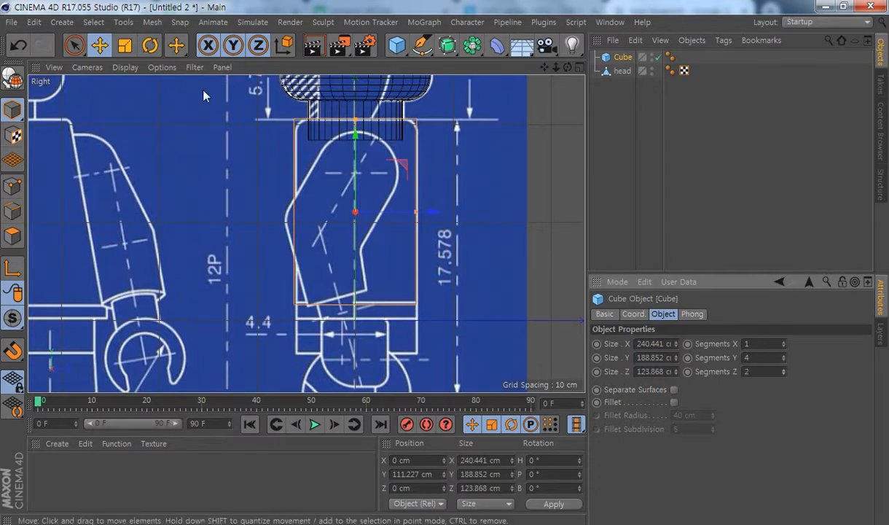
pyautogui.click(125, 67)
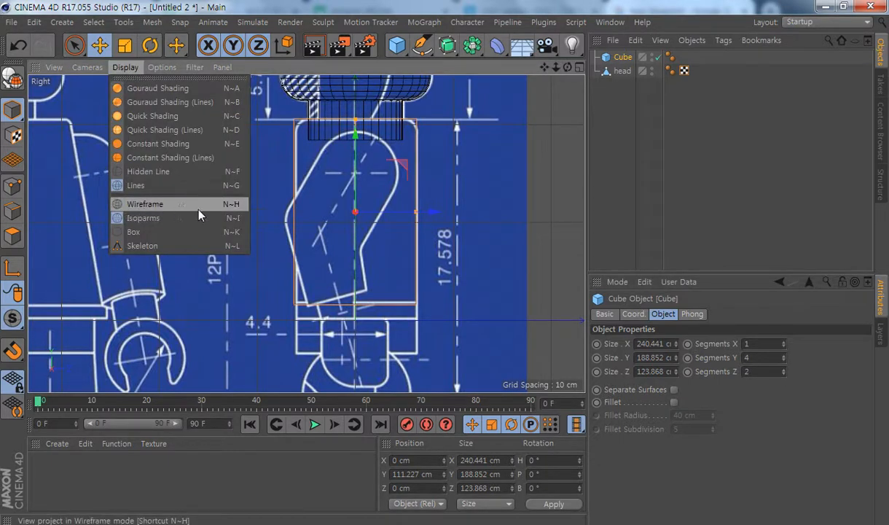
pyautogui.click(155, 204)
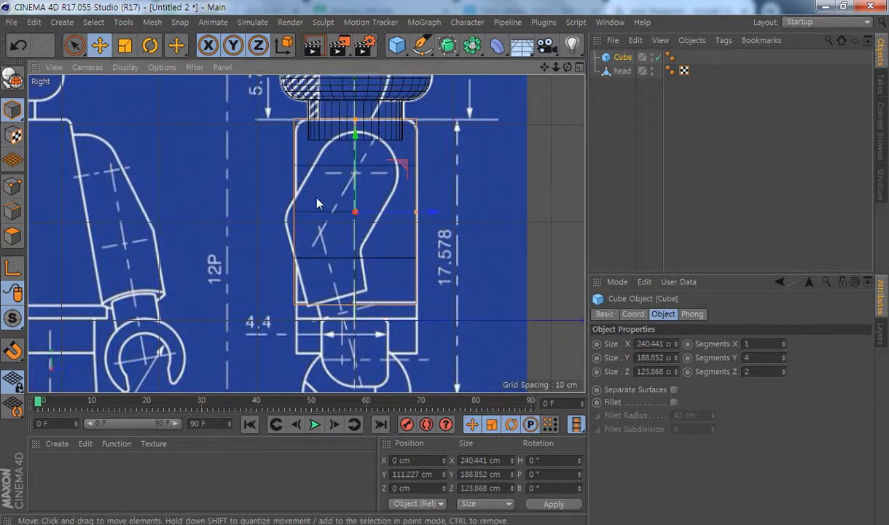
pyautogui.click(783, 369)
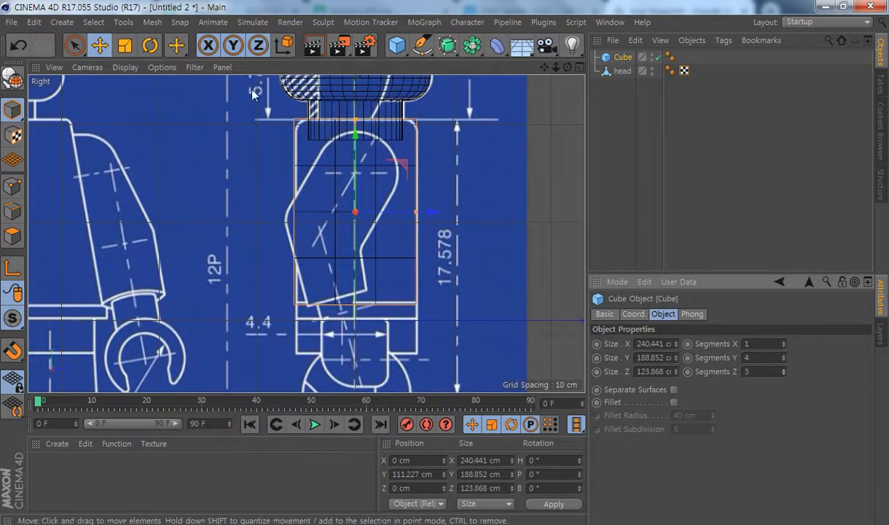
# Divide the cube into 4 segments along X, checking the divisions against the blueprint in the front view
pyautogui.middleClick(416, 281)
pyautogui.middleClick(480, 348)
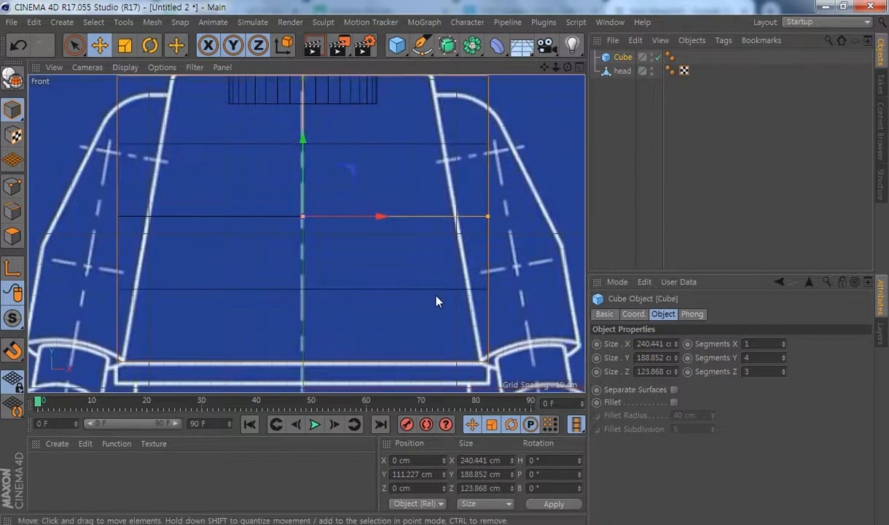
pyautogui.keyDown('alt'); pyautogui.moveTo(406, 290); pyautogui.dragTo(397, 287, button='right'); pyautogui.keyUp('alt')
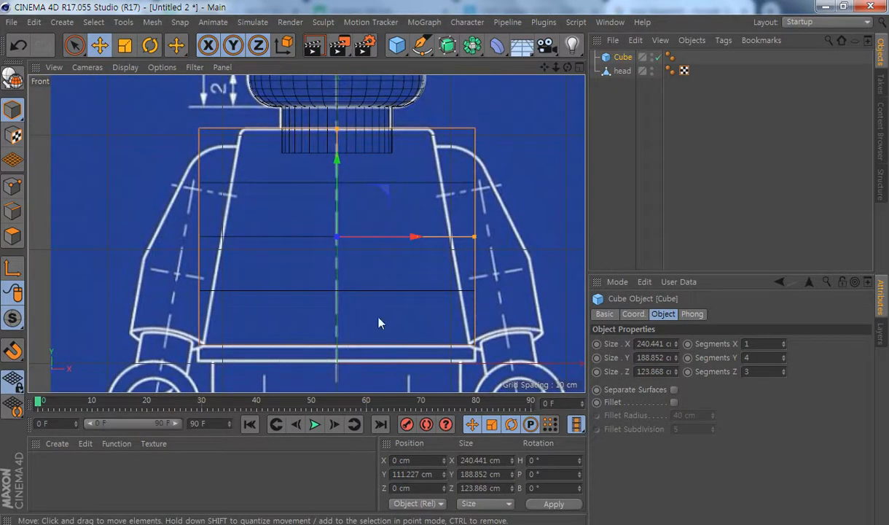
pyautogui.click(784, 341)
pyautogui.click(784, 341)
pyautogui.click(784, 342)
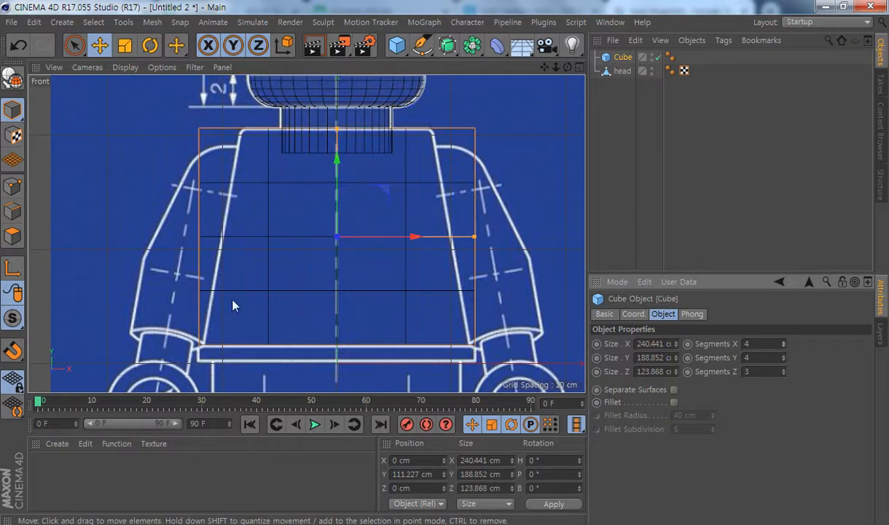
pyautogui.keyDown('alt'); pyautogui.moveTo(418, 287); pyautogui.dragTo(387, 300, button='middle'); pyautogui.keyUp('alt')
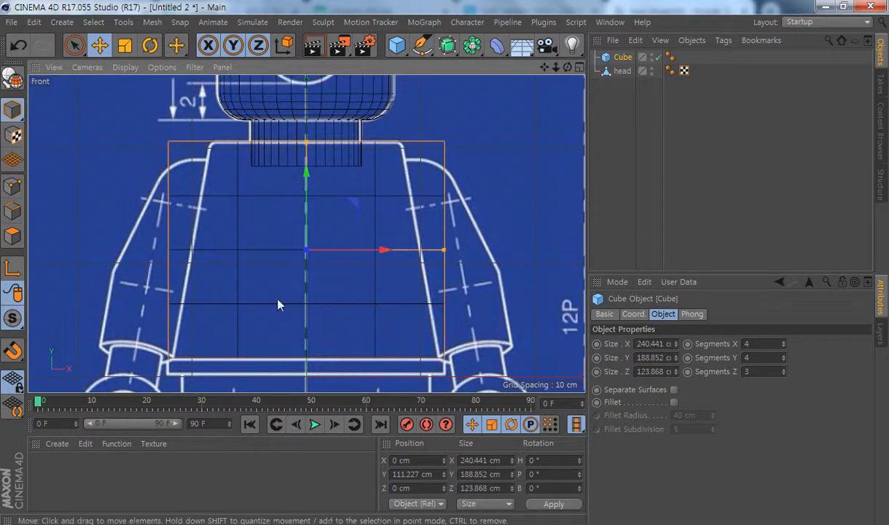
# Add an FFD deformer and make it a child of the torso cube
pyautogui.keyDown('alt'); pyautogui.moveTo(365, 230); pyautogui.dragTo(359, 220, button='middle'); pyautogui.keyUp('alt')
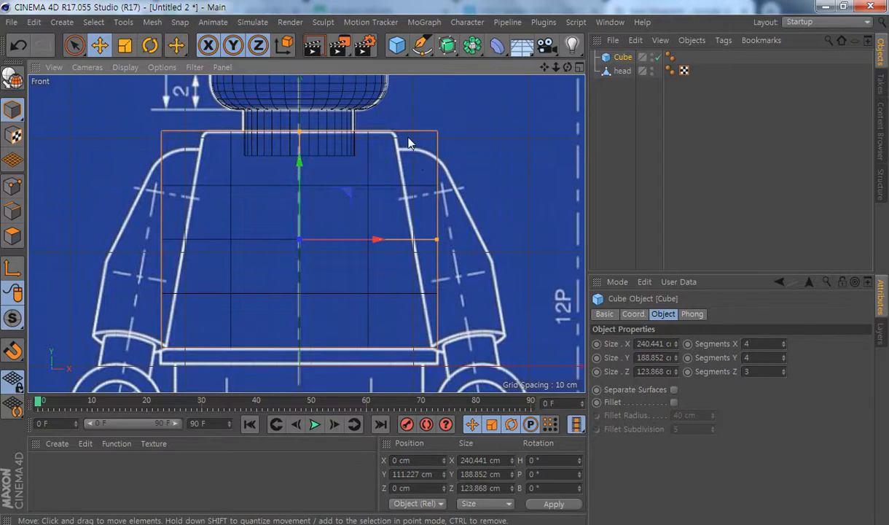
pyautogui.click(496, 45)
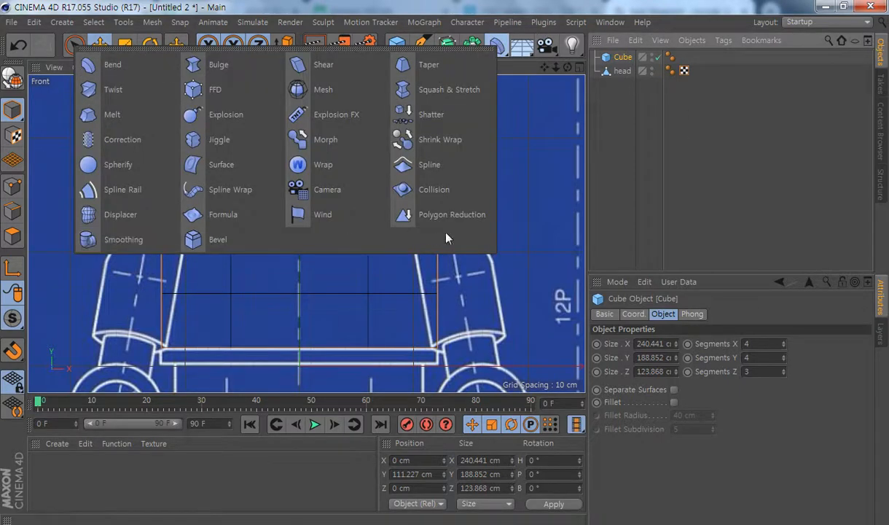
pyautogui.click(194, 89)
pyautogui.moveTo(619, 57); pyautogui.dragTo(625, 73)
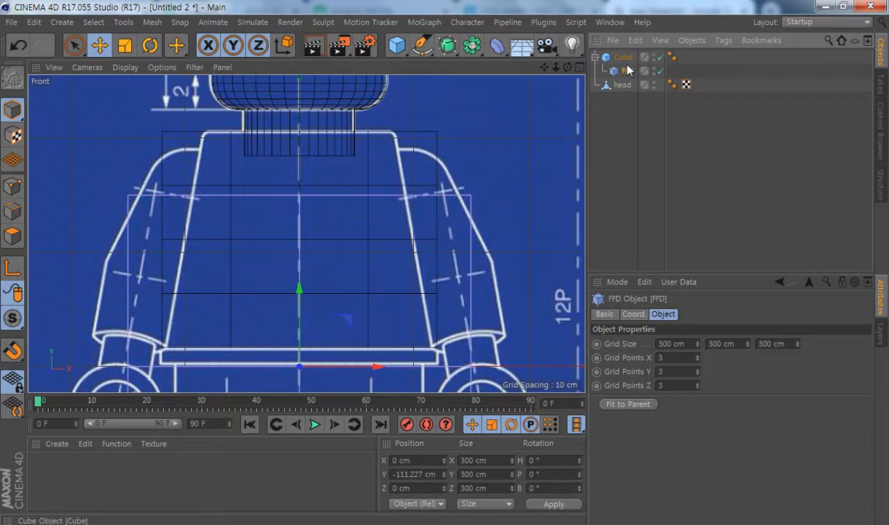
pyautogui.scroll(-3, 484, 320)
pyautogui.moveTo(448, 328); pyautogui.dragTo(452, 163, button='middle')
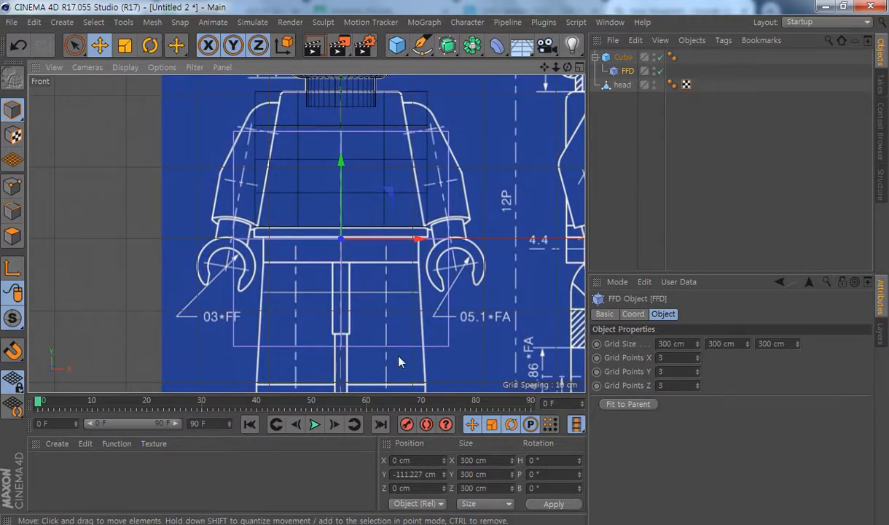
# Fit the FFD deformer's grid to its parent cube
pyautogui.click(622, 57)
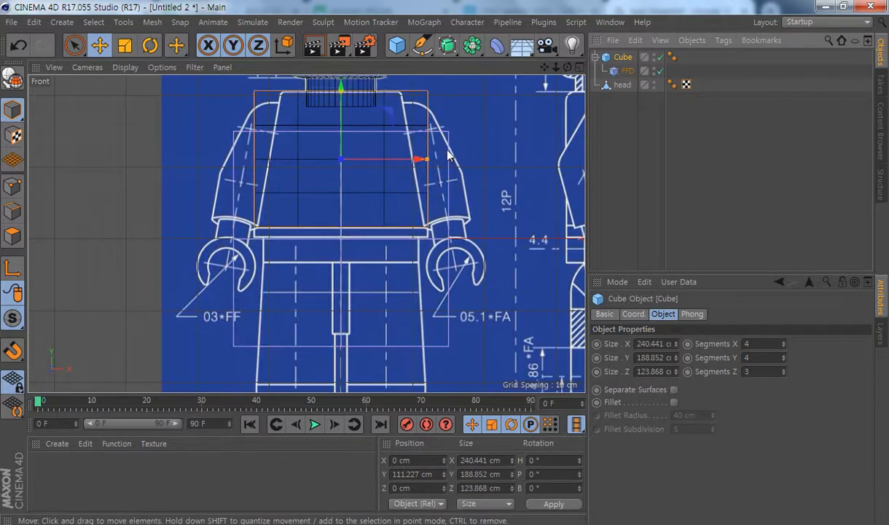
pyautogui.keyDown('alt'); pyautogui.moveTo(449, 199); pyautogui.dragTo(452, 210, button='middle'); pyautogui.keyUp('alt')
pyautogui.click(625, 72)
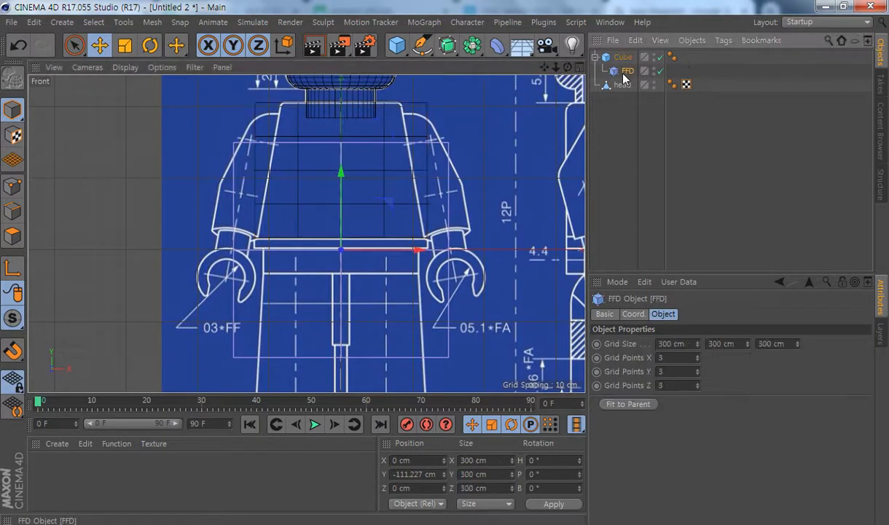
pyautogui.click(632, 405)
pyautogui.keyDown('alt'); pyautogui.moveTo(308, 233); pyautogui.dragTo(308, 274, button='middle'); pyautogui.keyUp('alt')
pyautogui.keyDown('alt'); pyautogui.moveTo(276, 275); pyautogui.dragTo(299, 287, button='right'); pyautogui.keyUp('alt')
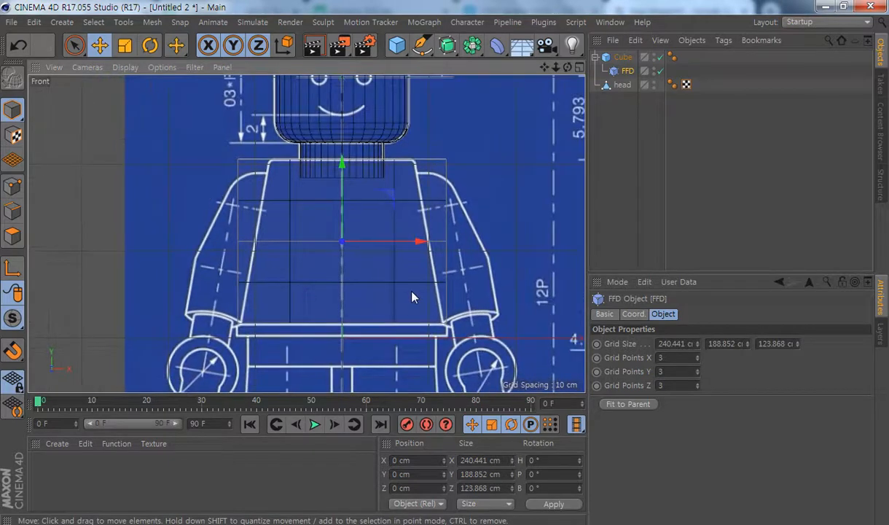
pyautogui.keyDown('alt'); pyautogui.moveTo(412, 296); pyautogui.dragTo(397, 290, button='middle'); pyautogui.keyUp('alt')
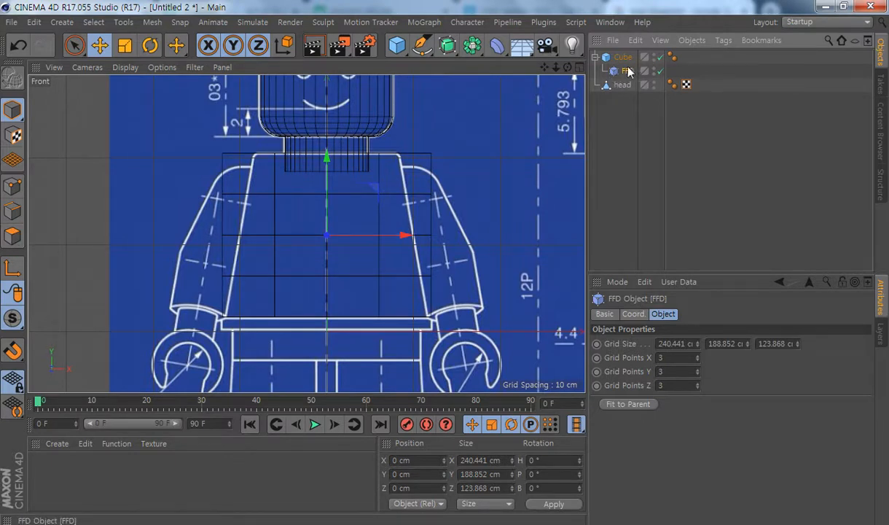
# Switch to point editing for the FFD deformer and select the cage's upper corner point on the positive X side
pyautogui.click(11, 186)
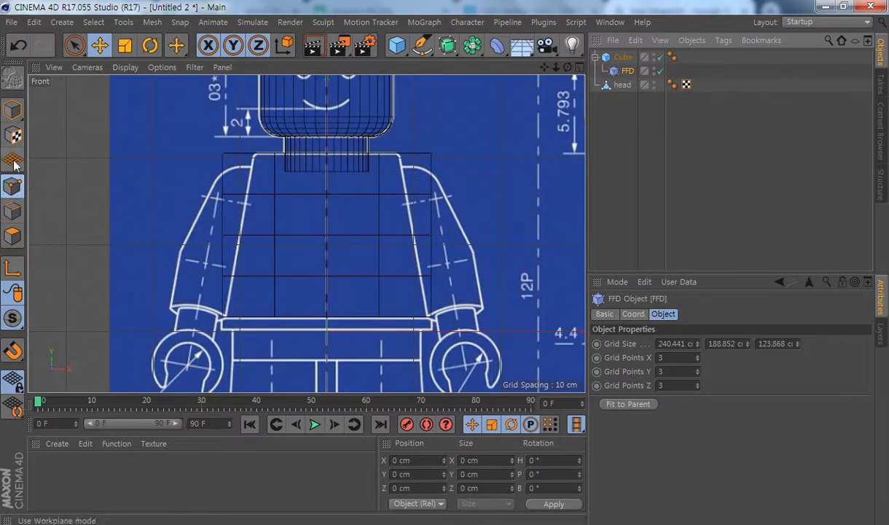
pyautogui.keyDown('alt'); pyautogui.moveTo(415, 191); pyautogui.dragTo(367, 263, button='middle'); pyautogui.keyUp('alt')
pyautogui.keyDown('alt'); pyautogui.moveTo(376, 236); pyautogui.dragTo(582, 290, button='right'); pyautogui.keyUp('alt')
pyautogui.click(437, 177)
pyautogui.keyDown('alt'); pyautogui.moveTo(472, 281); pyautogui.dragTo(237, 321, button='right'); pyautogui.keyUp('alt')
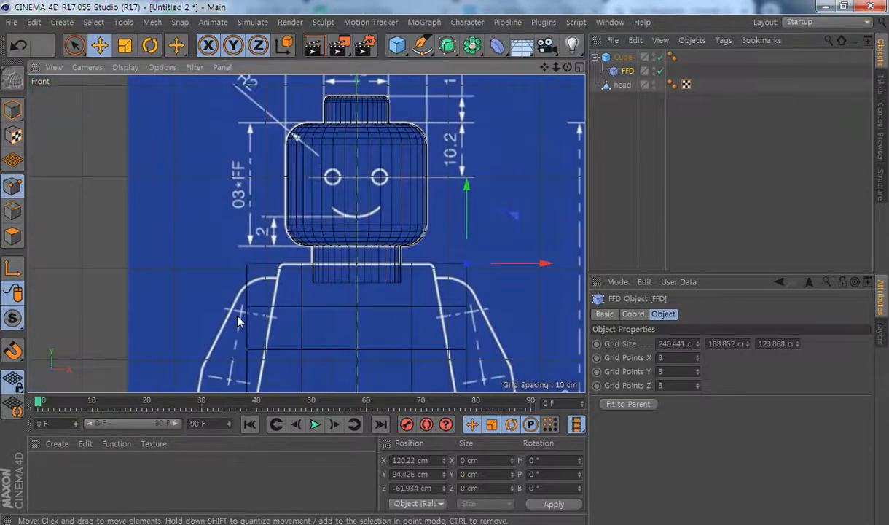
# Examine the FFD cage's control points around the torso cube from several angles in the perspective view
pyautogui.keyDown('alt'); pyautogui.moveTo(396, 341); pyautogui.dragTo(375, 211, button='middle'); pyautogui.keyUp('alt')
pyautogui.middleClick(374, 211)
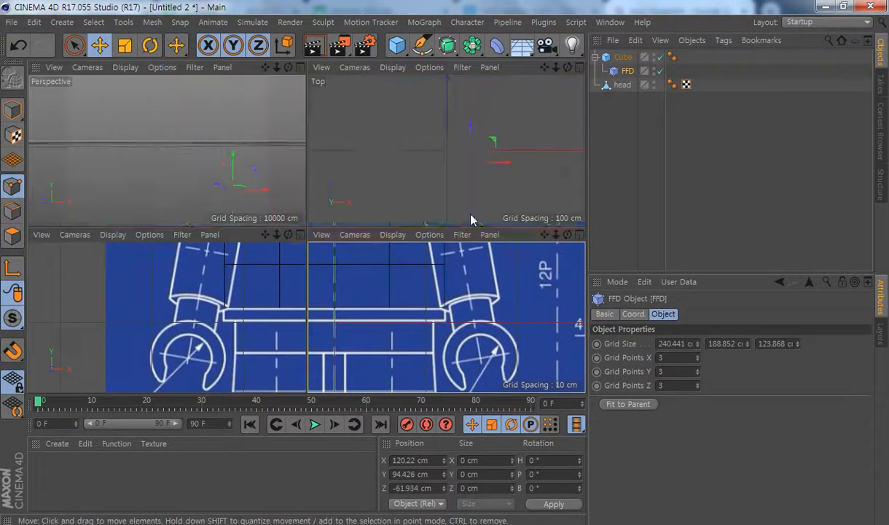
pyautogui.middleClick(202, 184)
pyautogui.keyDown('alt'); pyautogui.moveTo(389, 333); pyautogui.dragTo(444, 357); pyautogui.keyUp('alt')
pyautogui.keyDown('alt'); pyautogui.moveTo(444, 356); pyautogui.dragTo(391, 273, button='middle'); pyautogui.keyUp('alt')
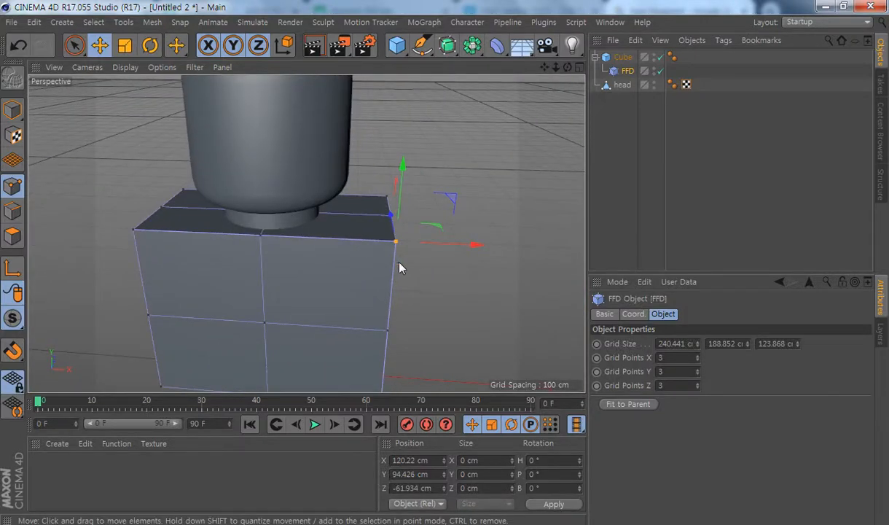
pyautogui.keyDown('alt'); pyautogui.moveTo(417, 323); pyautogui.dragTo(435, 245, button='middle'); pyautogui.keyUp('alt')
pyautogui.keyDown('alt'); pyautogui.moveTo(434, 245); pyautogui.dragTo(389, 232, button='right'); pyautogui.keyUp('alt')
pyautogui.keyDown('alt'); pyautogui.moveTo(389, 232); pyautogui.dragTo(389, 243); pyautogui.keyUp('alt')
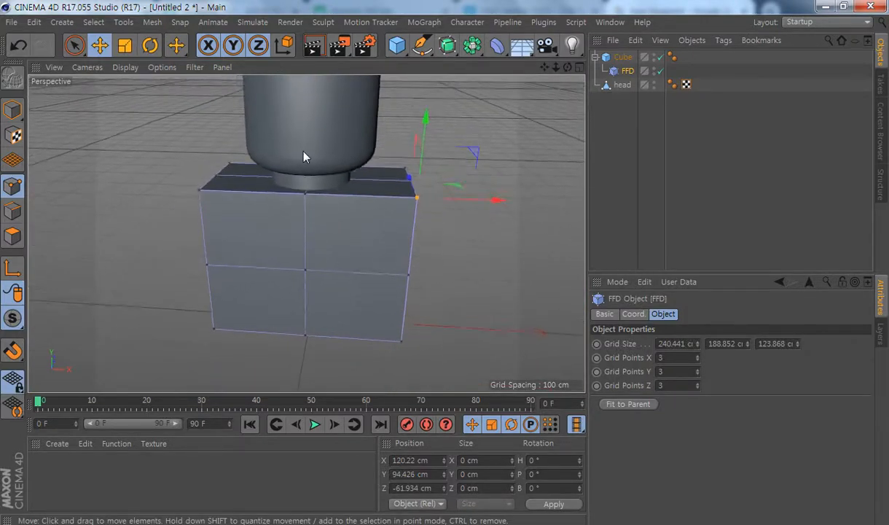
pyautogui.keyDown('alt'); pyautogui.moveTo(506, 270); pyautogui.dragTo(399, 252); pyautogui.keyUp('alt')
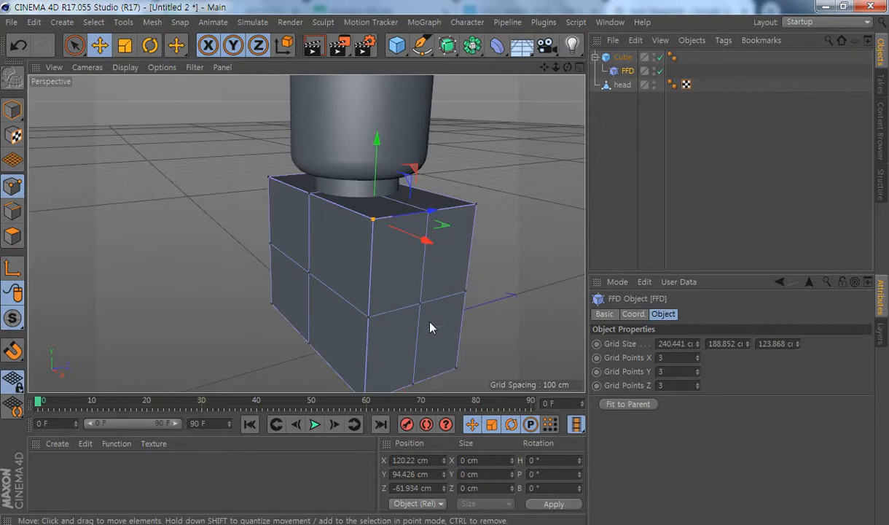
pyautogui.keyDown('alt'); pyautogui.moveTo(473, 353); pyautogui.dragTo(255, 176); pyautogui.keyUp('alt')
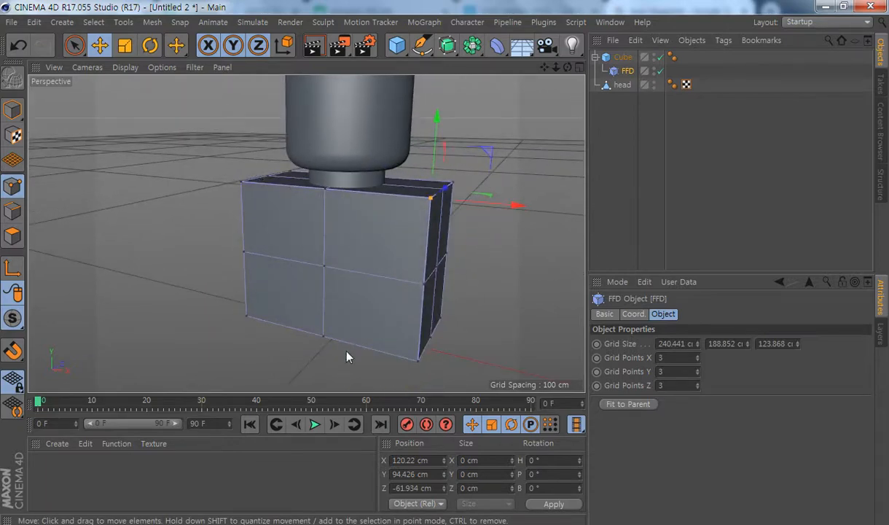
# Set the FFD deformer's grid points to 2 in X, Y and Z
pyautogui.click(697, 360)
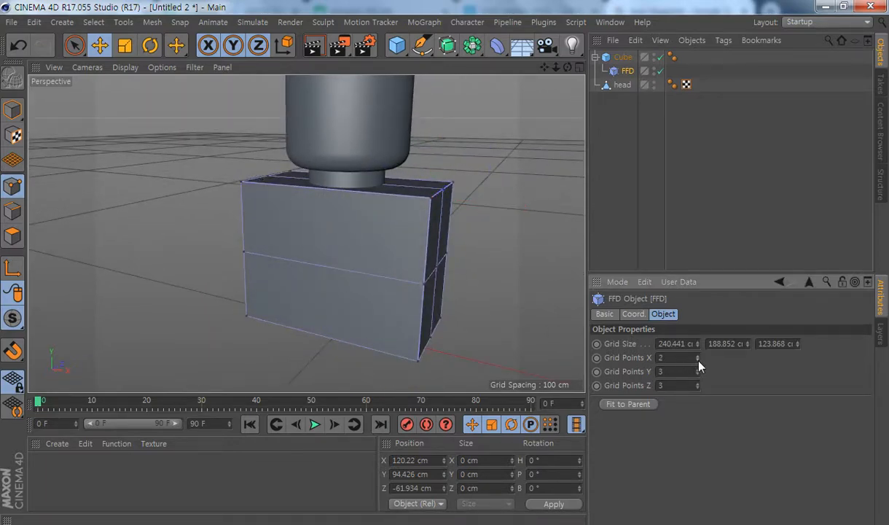
pyautogui.click(697, 375)
pyautogui.click(697, 388)
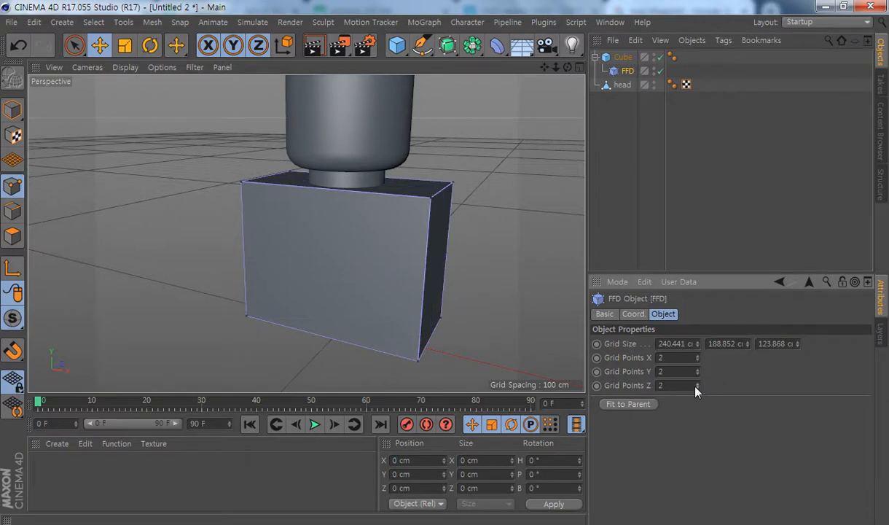
# Try selecting the FFD cage's four upper corner points in the perspective view, clear the selection and return to the four-view layout
pyautogui.keyDown('alt'); pyautogui.moveTo(492, 313); pyautogui.dragTo(406, 234); pyautogui.keyUp('alt')
pyautogui.click(420, 193)
pyautogui.keyDown('shift'); pyautogui.click(425, 192); pyautogui.keyUp('shift')
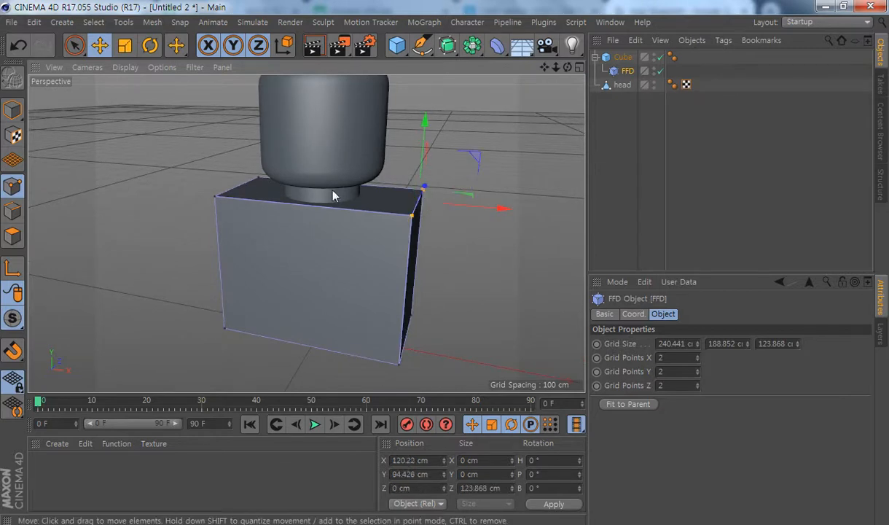
pyautogui.keyDown('shift'); pyautogui.click(254, 184); pyautogui.keyUp('shift')
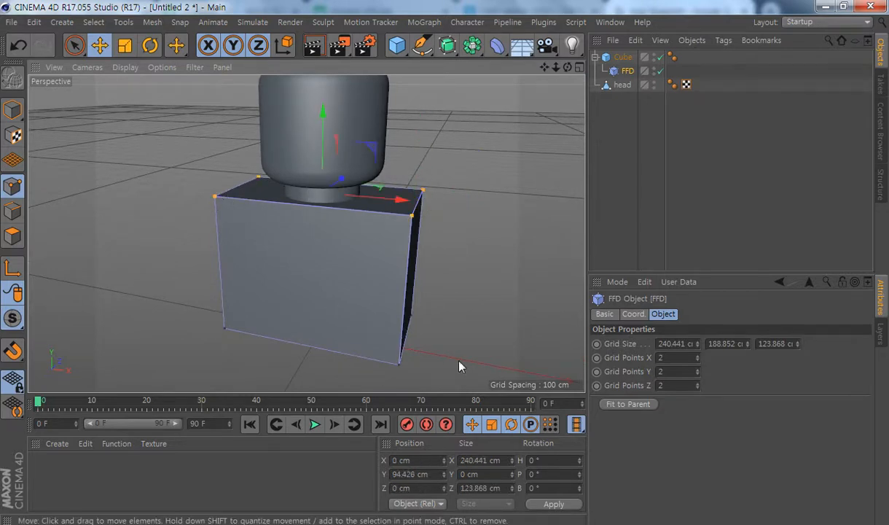
pyautogui.click(499, 298)
pyautogui.keyDown('alt'); pyautogui.moveTo(422, 300); pyautogui.dragTo(390, 304); pyautogui.keyUp('alt')
pyautogui.middleClick(306, 222)
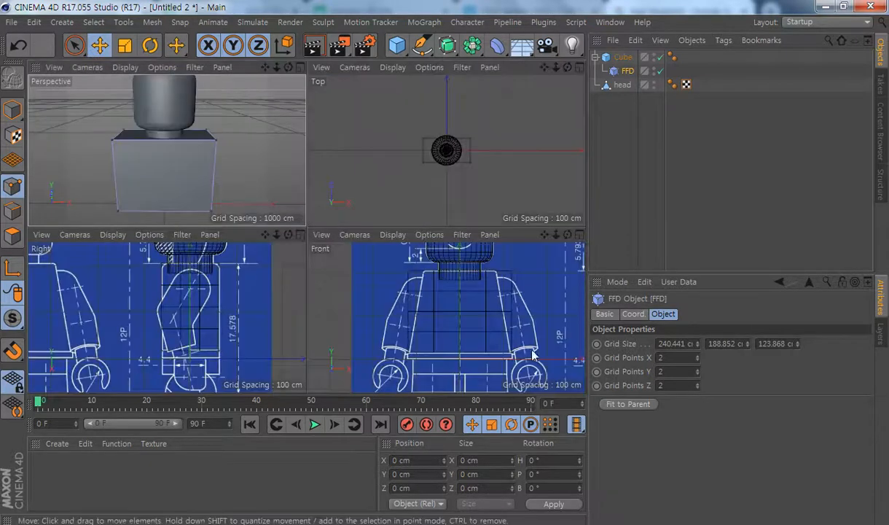
# Try picking one of the FFD cage's upper corner points in the perspective view with the Move tool, and clear the selection
pyautogui.middleClick(452, 289)
pyautogui.keyDown('alt'); pyautogui.moveTo(390, 140); pyautogui.dragTo(407, 175, button='middle'); pyautogui.keyUp('alt')
pyautogui.middleClick(411, 203)
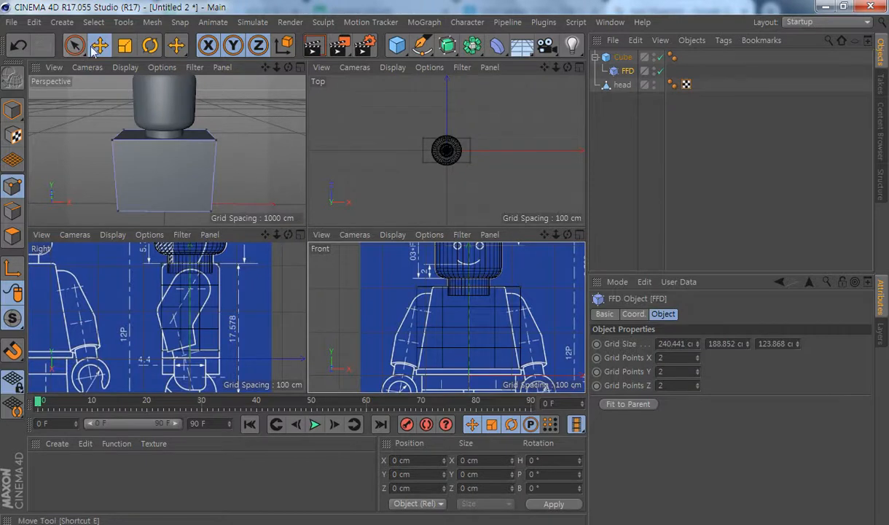
pyautogui.click(215, 141)
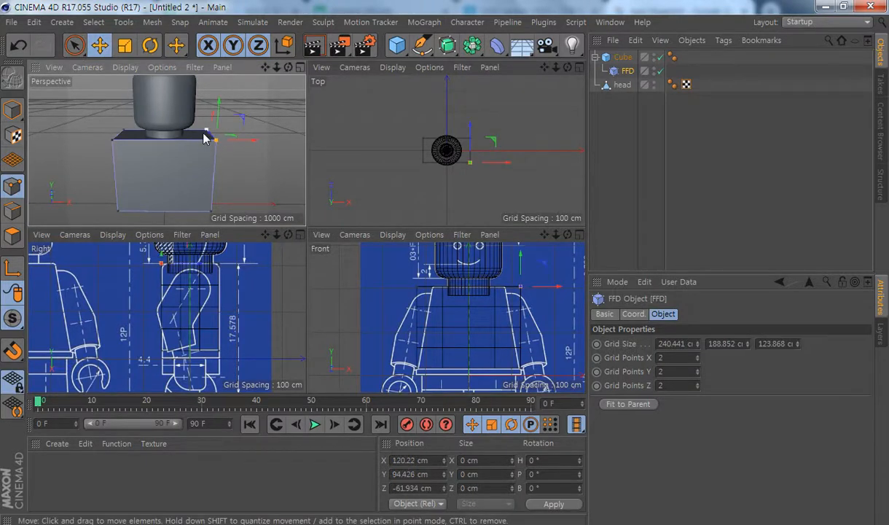
pyautogui.click(260, 183)
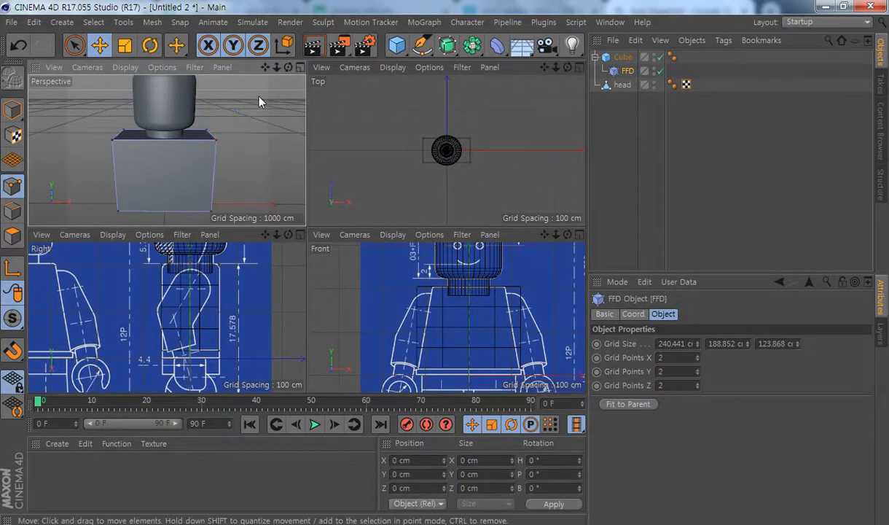
# Try Live Selection on the FFD cage's four upper corner points in the perspective view, and clear the selection
pyautogui.moveTo(238, 111); pyautogui.dragTo(232, 129)
pyautogui.moveTo(73, 45); pyautogui.dragTo(93, 64)
pyautogui.moveTo(218, 139)
pyautogui.mouseDown()
pyautogui.moveTo(159, 129)
pyautogui.moveTo(110, 137)
pyautogui.mouseUp()
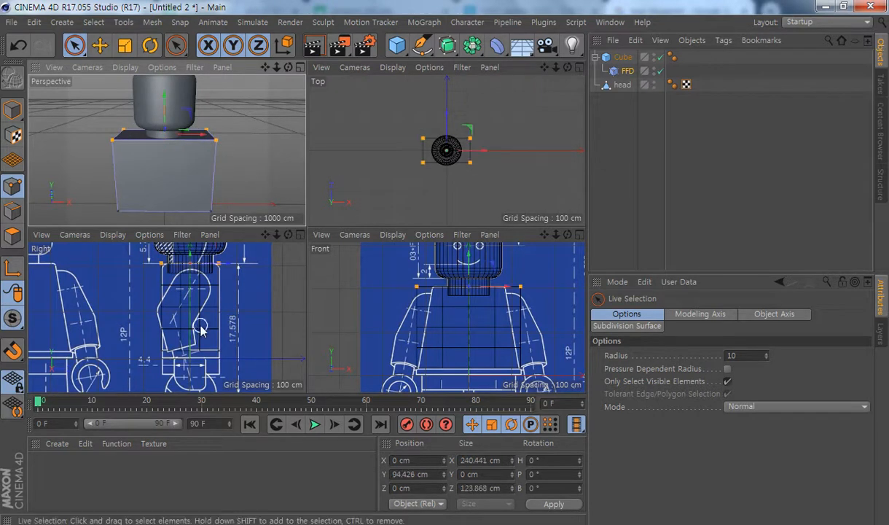
pyautogui.click(234, 153)
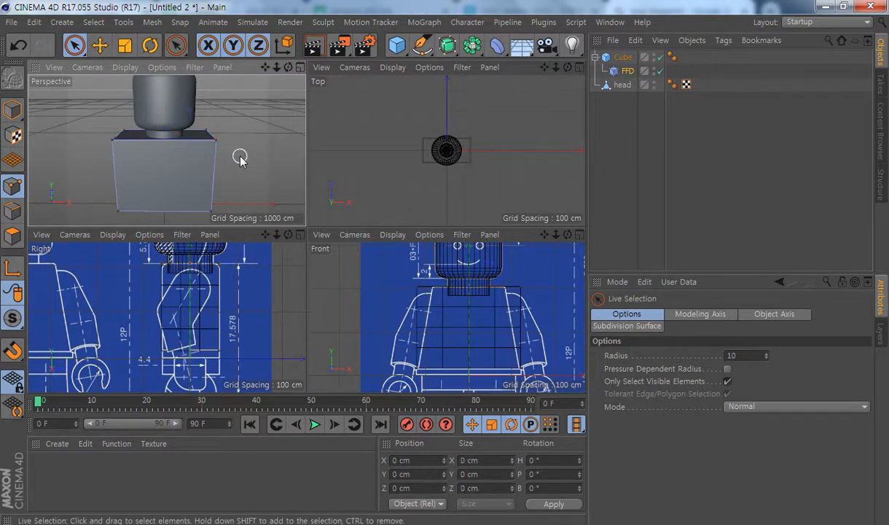
# Use Rectangle Selection with Only Select Visible Elements off to select the FFD cage's four upper corner points in the front view
pyautogui.click(74, 45)
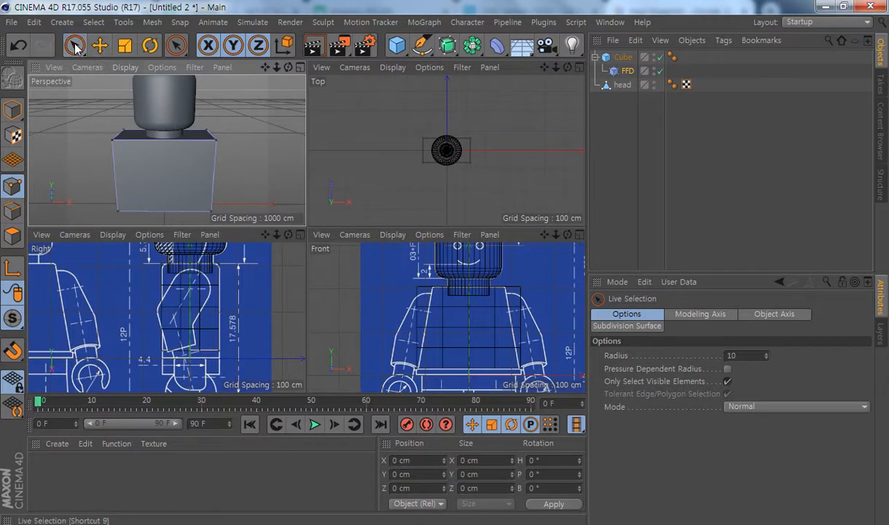
pyautogui.click(150, 90)
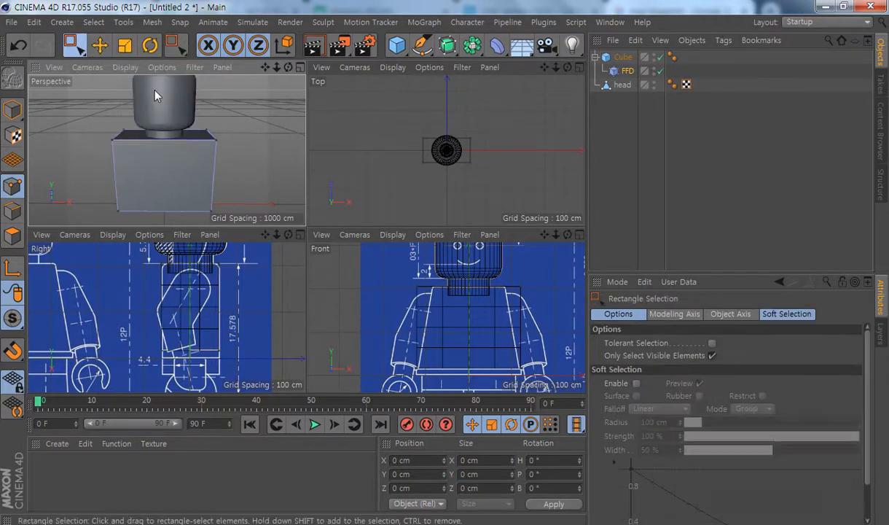
pyautogui.moveTo(186, 98); pyautogui.dragTo(230, 159)
pyautogui.moveTo(188, 154); pyautogui.dragTo(177, 145)
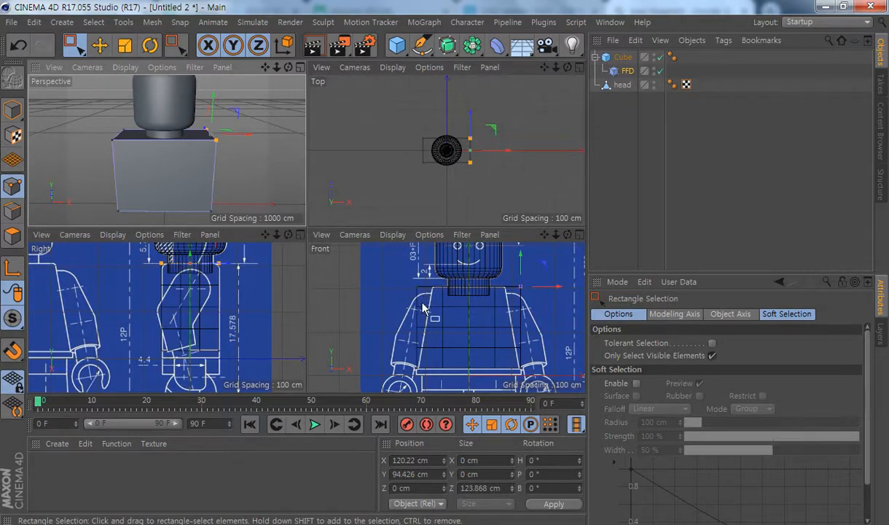
pyautogui.click(506, 292)
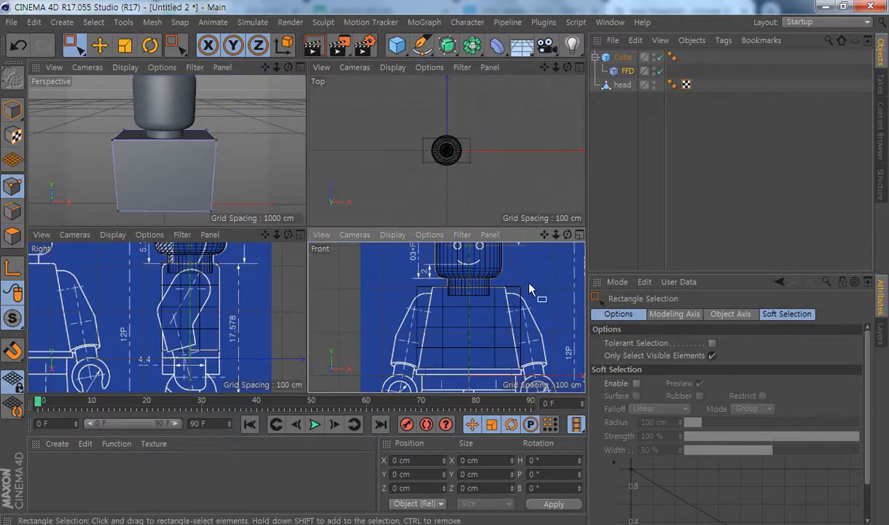
pyautogui.moveTo(547, 263); pyautogui.dragTo(360, 303)
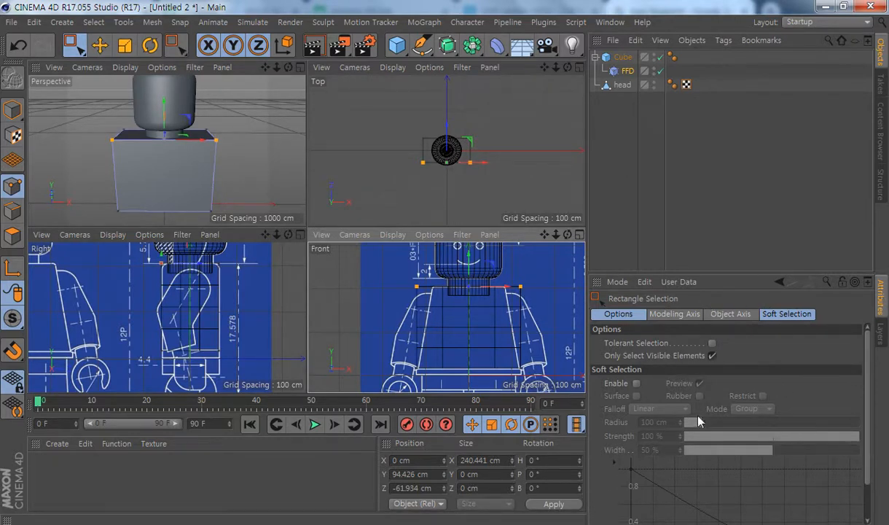
pyautogui.click(621, 316)
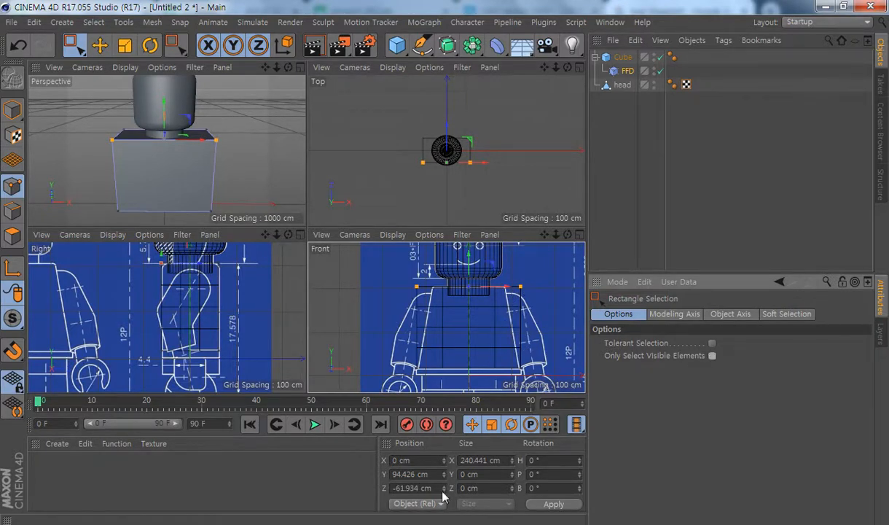
pyautogui.moveTo(548, 268); pyautogui.dragTo(381, 310)
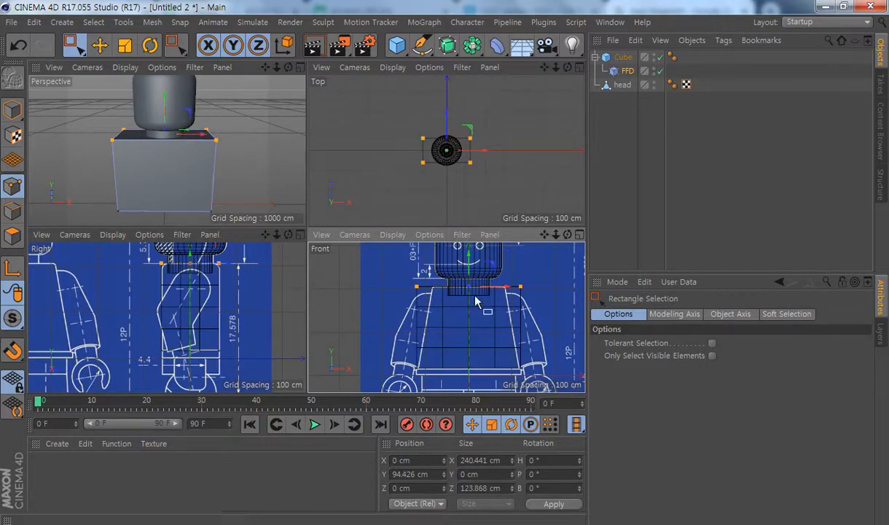
# Try scaling the FFD cage's upper points along X to about 166 cm in the enlarged front view, and undo the scaling
pyautogui.keyDown('alt'); pyautogui.moveTo(509, 325); pyautogui.dragTo(491, 324, button='middle'); pyautogui.keyUp('alt')
pyautogui.middleClick(501, 315)
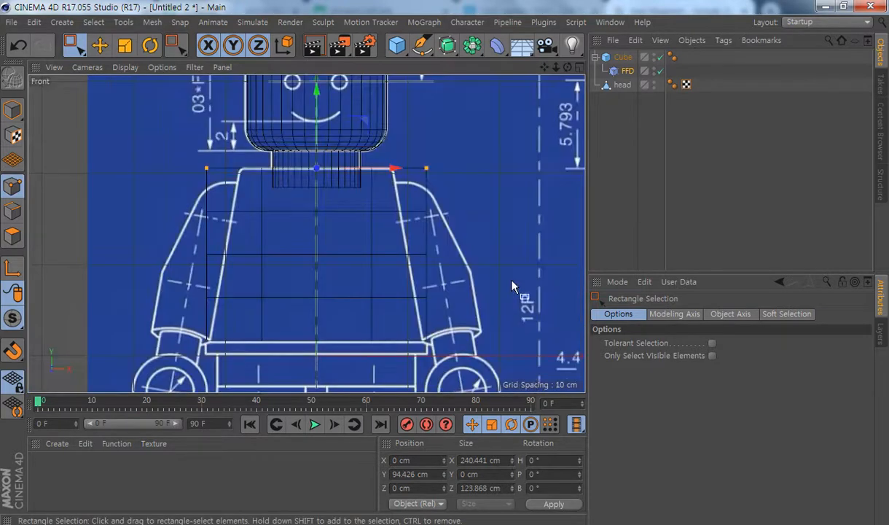
pyautogui.click(125, 45)
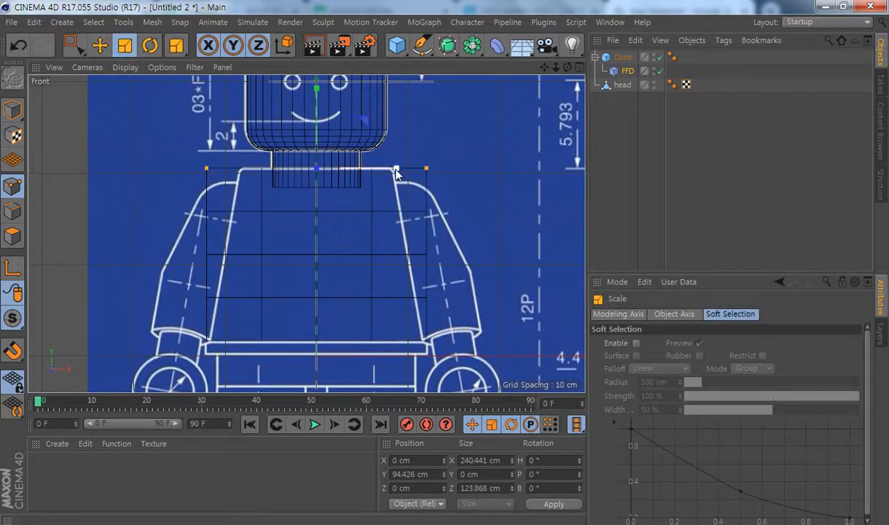
pyautogui.moveTo(395, 169)
pyautogui.mouseDown()
pyautogui.moveTo(370, 178)
pyautogui.moveTo(397, 180)
pyautogui.mouseUp()
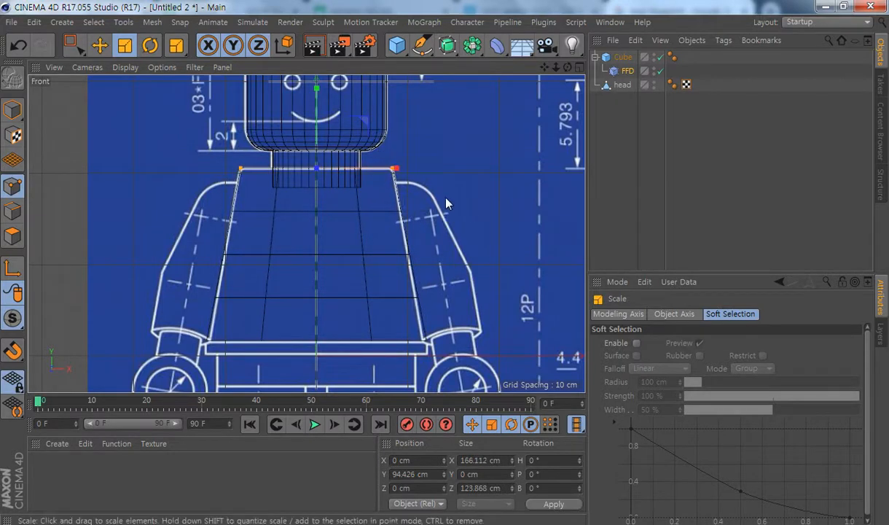
pyautogui.middleClick(484, 200)
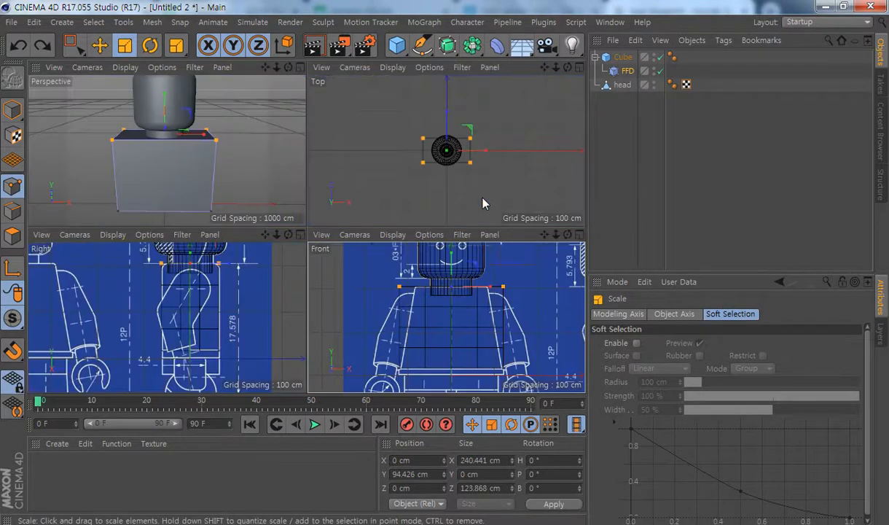
# Try scaling the FFD cage's upper points uniformly on all axes, check the narrowed torso in the perspective view, and undo the scaling
pyautogui.keyDown('alt'); pyautogui.moveTo(550, 313); pyautogui.dragTo(539, 316, button='middle'); pyautogui.keyUp('alt')
pyautogui.keyDown('alt'); pyautogui.moveTo(202, 162); pyautogui.dragTo(204, 191); pyautogui.keyUp('alt')
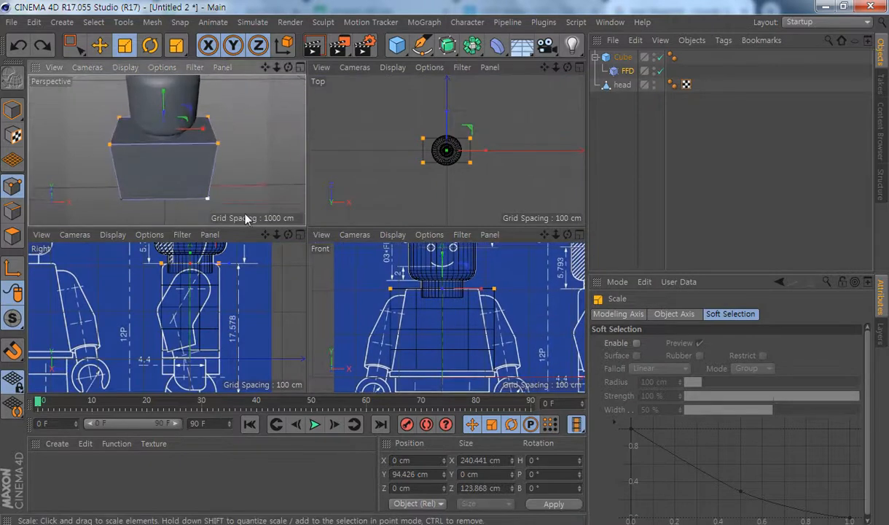
pyautogui.moveTo(559, 291); pyautogui.dragTo(483, 289)
pyautogui.hotkey('ctrl', 'z')
pyautogui.moveTo(550, 271); pyautogui.dragTo(409, 295)
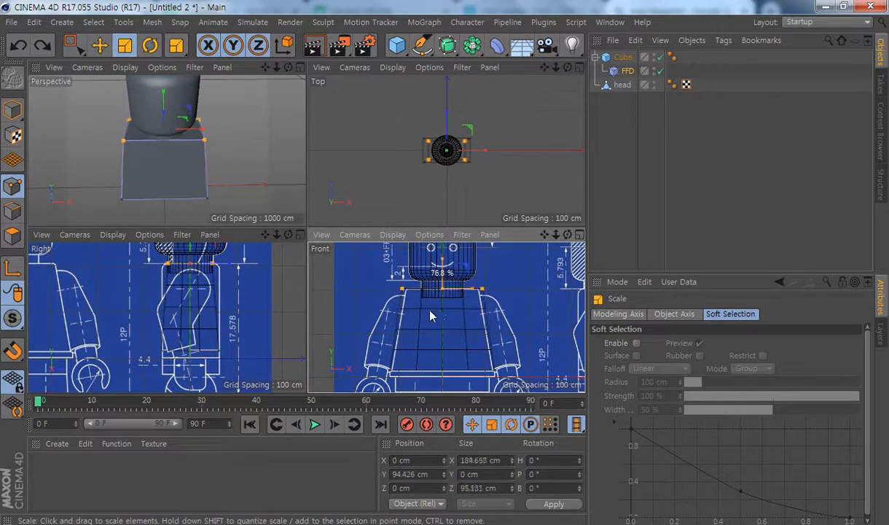
pyautogui.keyDown('alt'); pyautogui.moveTo(113, 186); pyautogui.dragTo(269, 190); pyautogui.keyUp('alt')
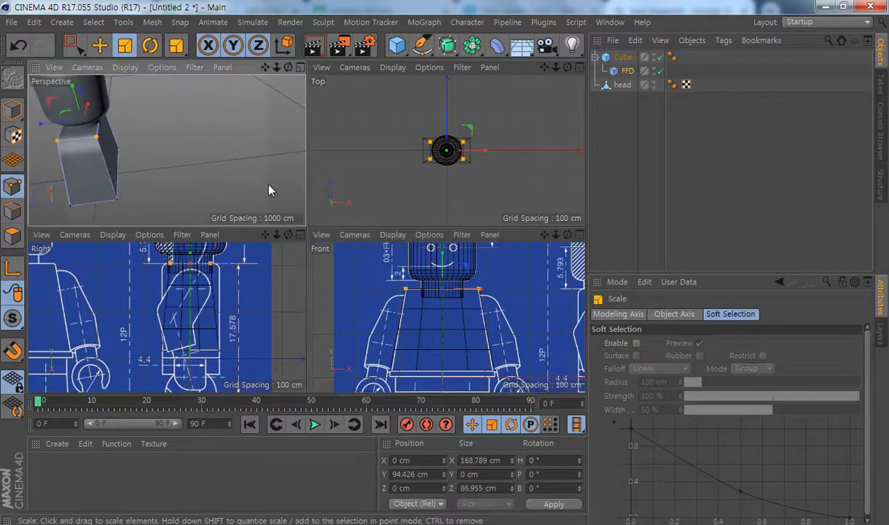
pyautogui.keyDown('alt'); pyautogui.moveTo(124, 151); pyautogui.dragTo(106, 135); pyautogui.keyUp('alt')
pyautogui.keyDown('alt'); pyautogui.moveTo(159, 141); pyautogui.dragTo(68, 136); pyautogui.keyUp('alt')
pyautogui.hotkey('ctrl', 'z')
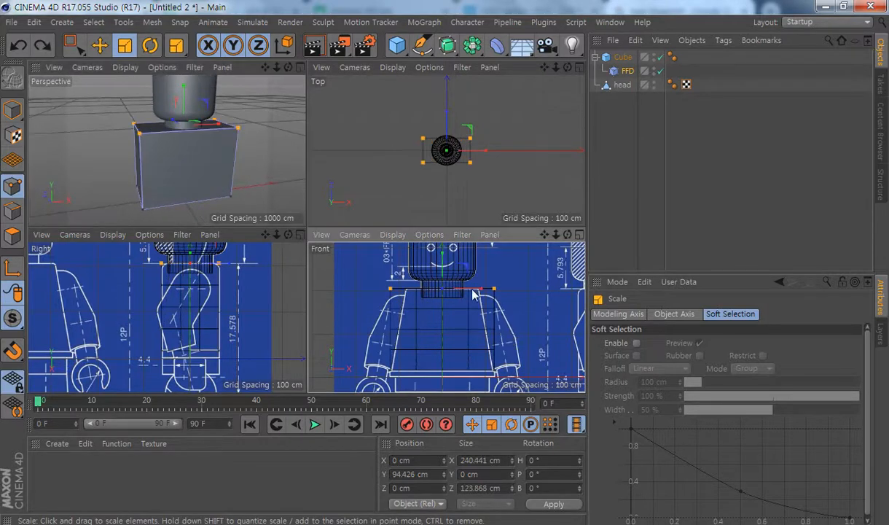
# Scale the FFD cage's four upper points along X only to about 166.5 cm, matching the torso outline in the front blueprint
pyautogui.scroll(-2, 479, 297)
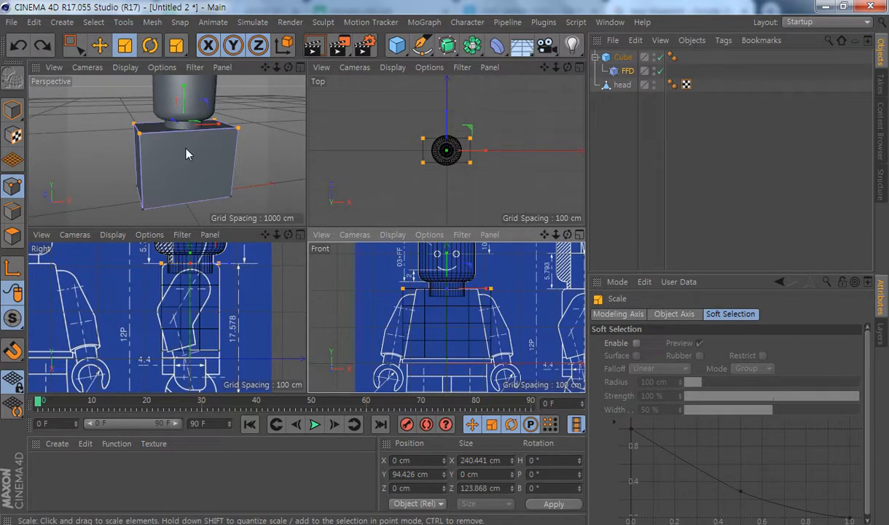
pyautogui.middleClick(514, 316)
pyautogui.moveTo(376, 181)
pyautogui.mouseDown()
pyautogui.moveTo(372, 173)
pyautogui.moveTo(382, 179)
pyautogui.moveTo(364, 182)
pyautogui.mouseUp()
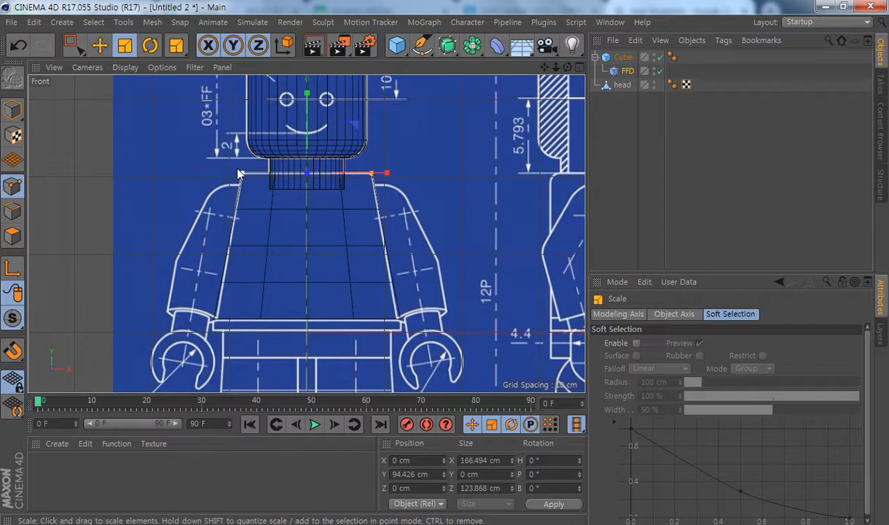
# Select the torso cube together with its FFD child and merge them with Connect Objects + Delete
pyautogui.click(624, 57)
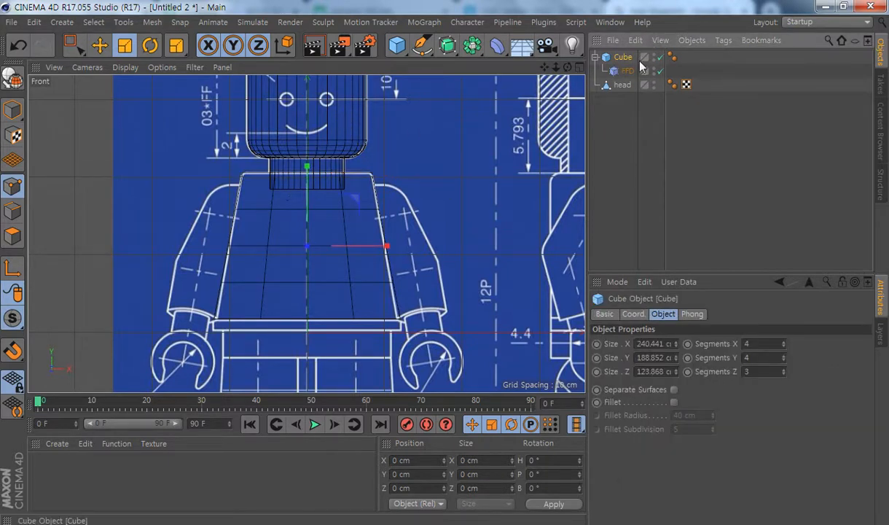
pyautogui.middleClick(624, 58)
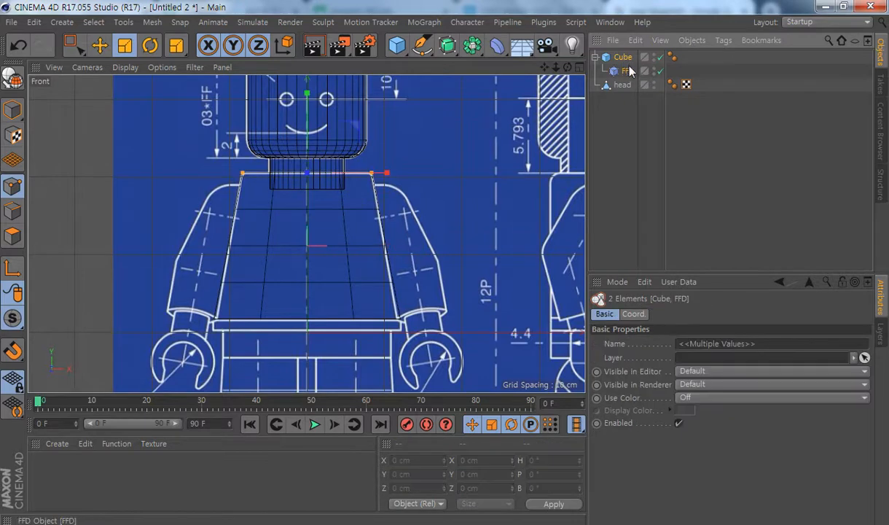
pyautogui.rightClick(624, 57)
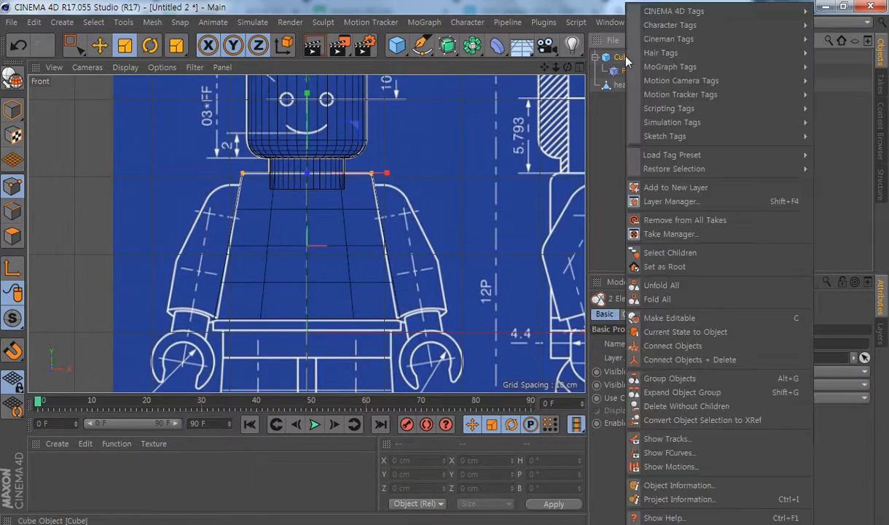
pyautogui.click(725, 360)
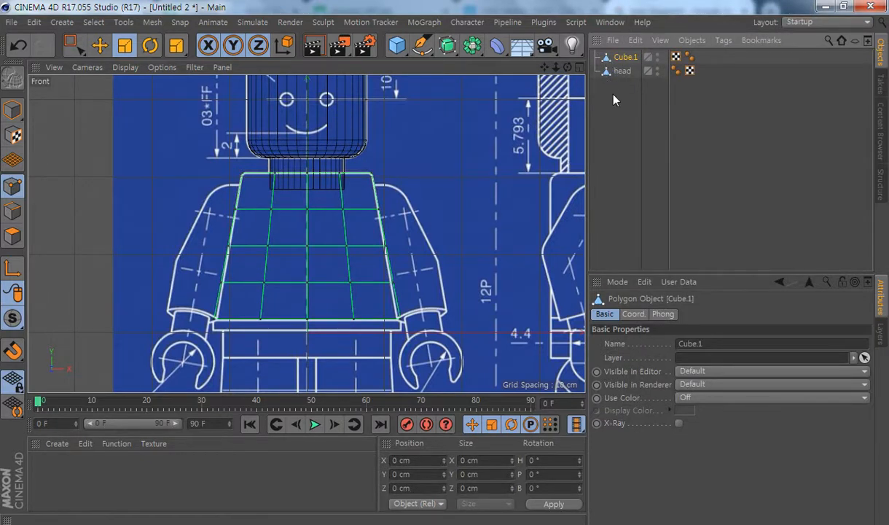
# Add a default cube, compare it with the merged torso object as parametric versus polygonal, and delete the new cube
pyautogui.click(396, 45)
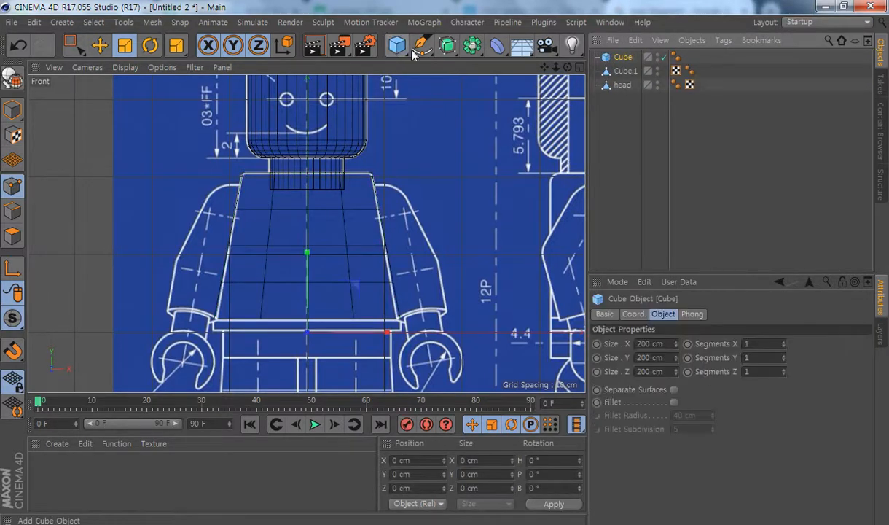
pyautogui.click(621, 72)
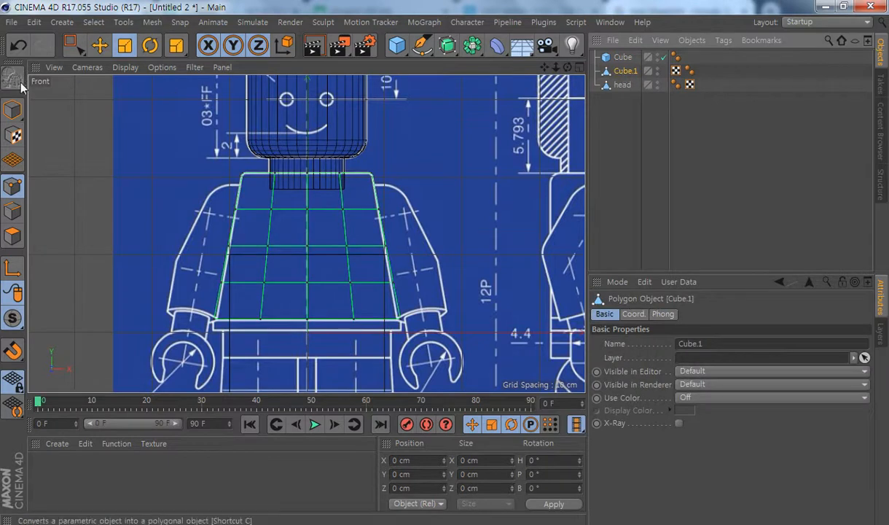
pyautogui.click(622, 57)
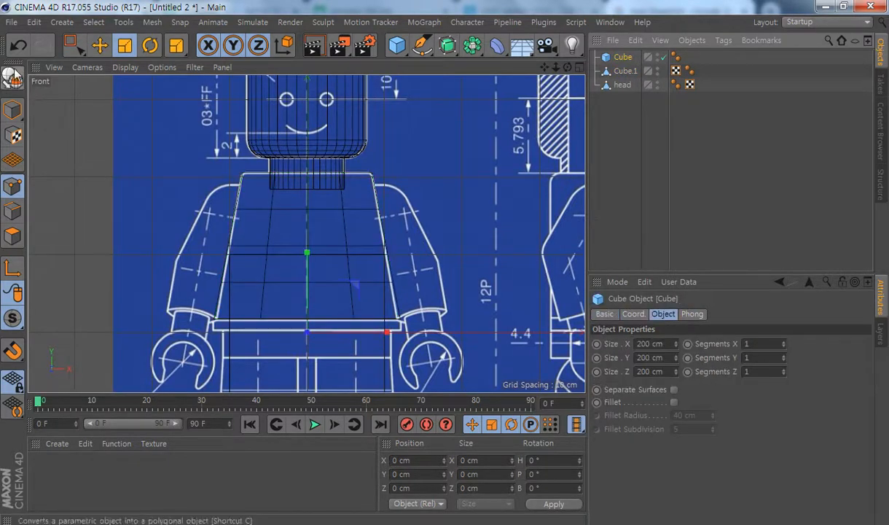
pyautogui.press('Delete')
pyautogui.hotkey('ctrl', 'z')
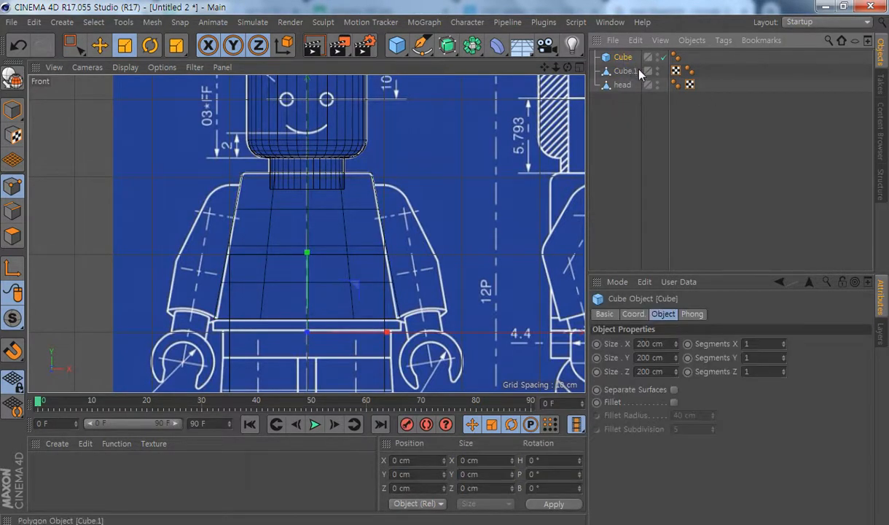
pyautogui.press('Delete')
# Switch the merged torso to polygon editing and select a front corner polygon on its underside in the perspective view
pyautogui.click(628, 58)
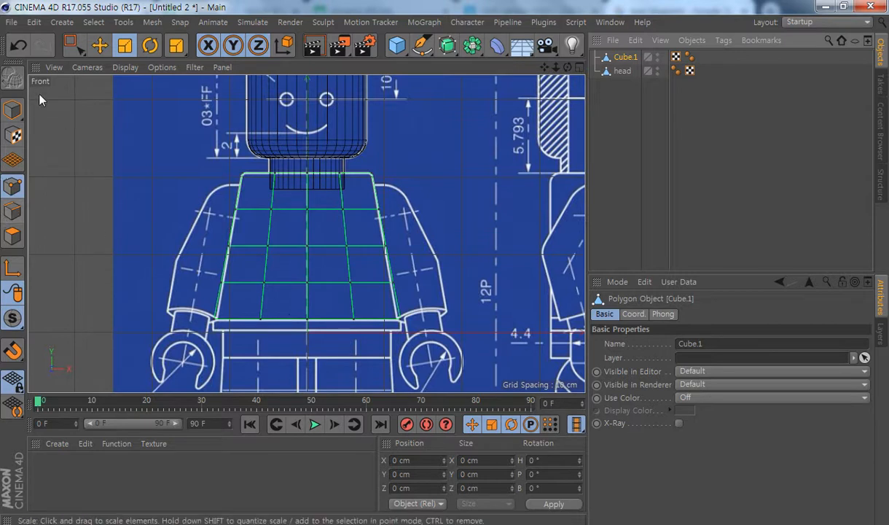
pyautogui.click(14, 237)
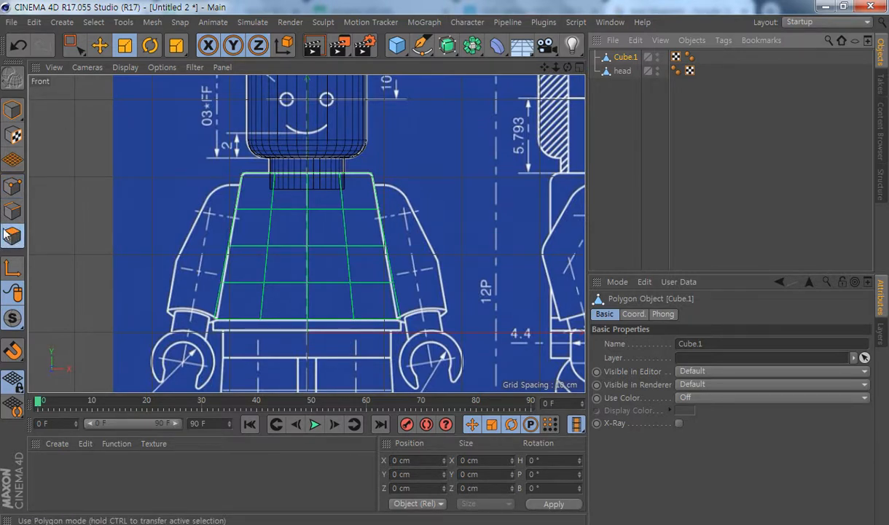
pyautogui.keyDown('alt'); pyautogui.moveTo(420, 270); pyautogui.dragTo(407, 244, button='middle'); pyautogui.keyUp('alt')
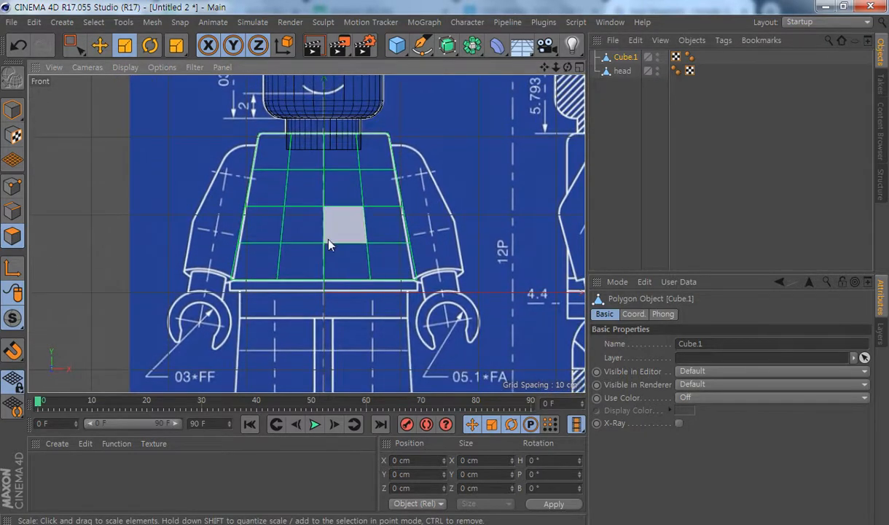
pyautogui.middleClick(321, 241)
pyautogui.middleClick(260, 101)
pyautogui.keyDown('alt'); pyautogui.moveTo(397, 268); pyautogui.dragTo(378, 221); pyautogui.keyUp('alt')
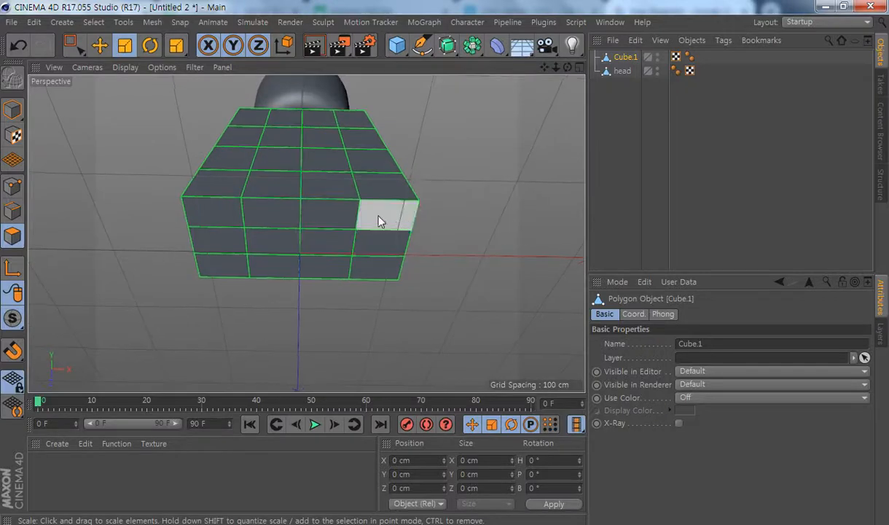
pyautogui.click(394, 225)
pyautogui.moveTo(469, 270)
pyautogui.keyDown('alt'); pyautogui.mouseDown()
pyautogui.moveTo(473, 344)
pyautogui.moveTo(473, 273)
pyautogui.mouseUp(); pyautogui.keyUp('alt')
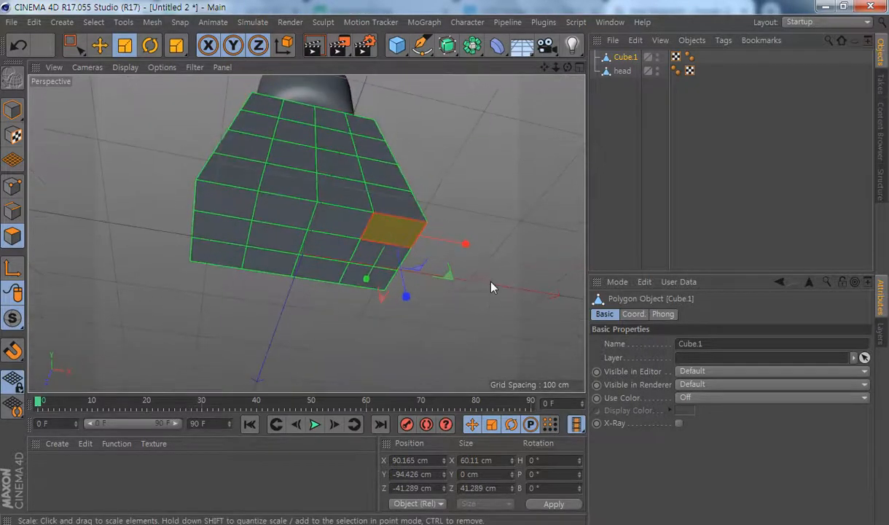
# Add the remaining polygons on the torso's underside to the selection, covering the entire bottom face
pyautogui.click(100, 45)
pyautogui.keyDown('shift'); pyautogui.click(368, 251); pyautogui.keyUp('shift')
pyautogui.keyDown('shift'); pyautogui.click(361, 271); pyautogui.keyUp('shift')
pyautogui.keyDown('shift'); pyautogui.click(321, 267); pyautogui.keyUp('shift')
pyautogui.keyDown('shift'); pyautogui.click(317, 250); pyautogui.keyUp('shift')
pyautogui.keyDown('shift'); pyautogui.click(336, 217); pyautogui.keyUp('shift')
pyautogui.keyDown('shift'); pyautogui.click(271, 204); pyautogui.keyUp('shift')
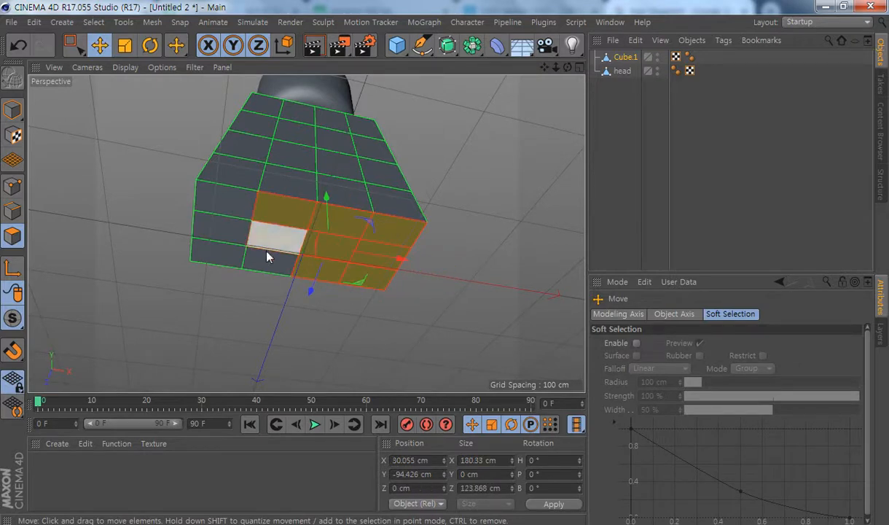
pyautogui.keyDown('shift'); pyautogui.click(262, 240); pyautogui.keyUp('shift')
pyautogui.keyDown('shift'); pyautogui.click(226, 256); pyautogui.keyUp('shift')
pyautogui.keyDown('shift'); pyautogui.click(211, 221); pyautogui.keyUp('shift')
pyautogui.keyDown('shift'); pyautogui.click(221, 193); pyautogui.keyUp('shift')
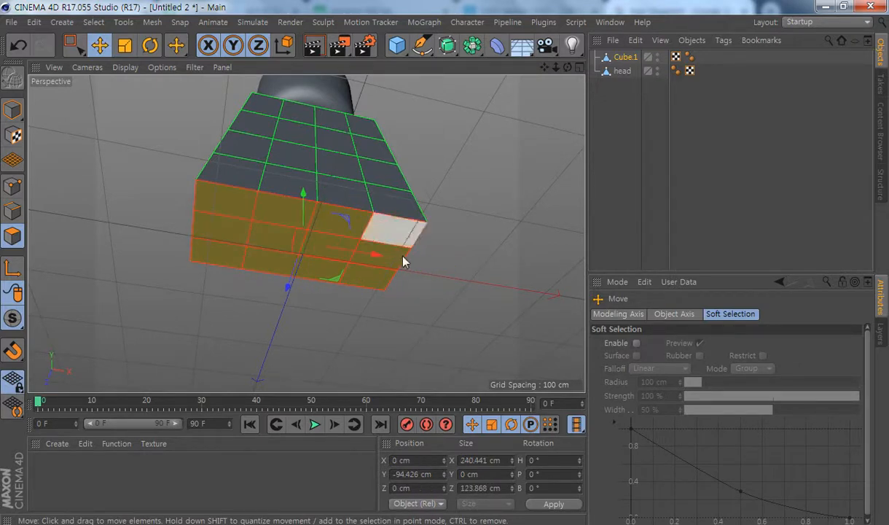
# Try moving the selected underside polygons down to the lower edge of the waistband in the front blueprint, and undo the move
pyautogui.keyDown('alt'); pyautogui.moveTo(469, 211); pyautogui.dragTo(516, 264); pyautogui.keyUp('alt')
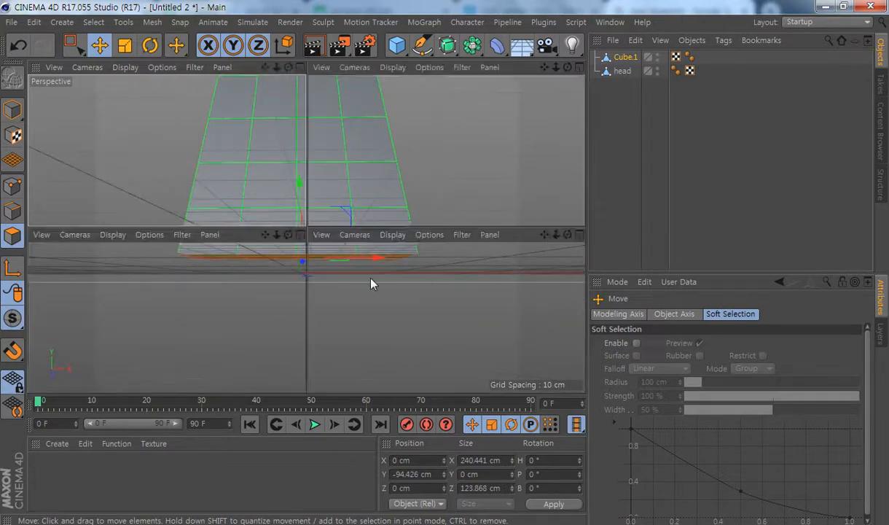
pyautogui.middleClick(373, 284)
pyautogui.scroll(4, 368, 333)
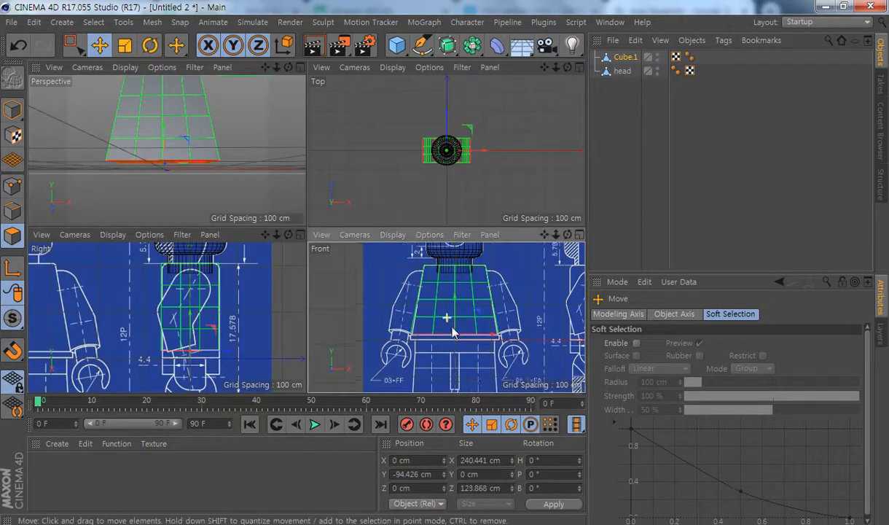
pyautogui.middleClick(440, 337)
pyautogui.scroll(2, 386, 295)
pyautogui.scroll(3, 397, 287)
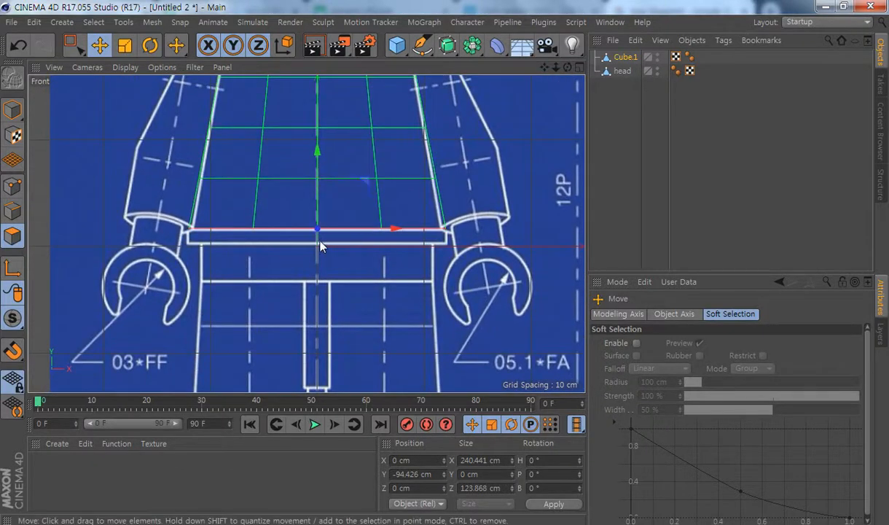
pyautogui.moveTo(318, 149); pyautogui.dragTo(314, 171)
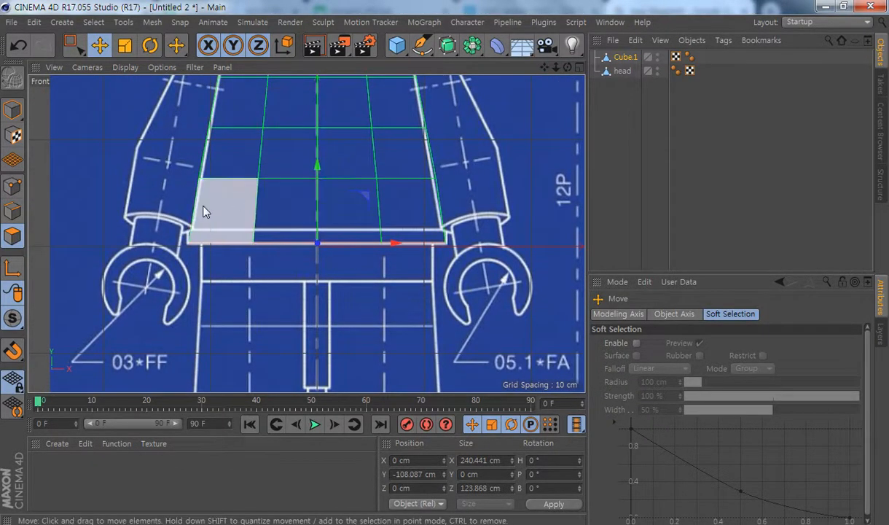
pyautogui.hotkey('ctrl', 'z')
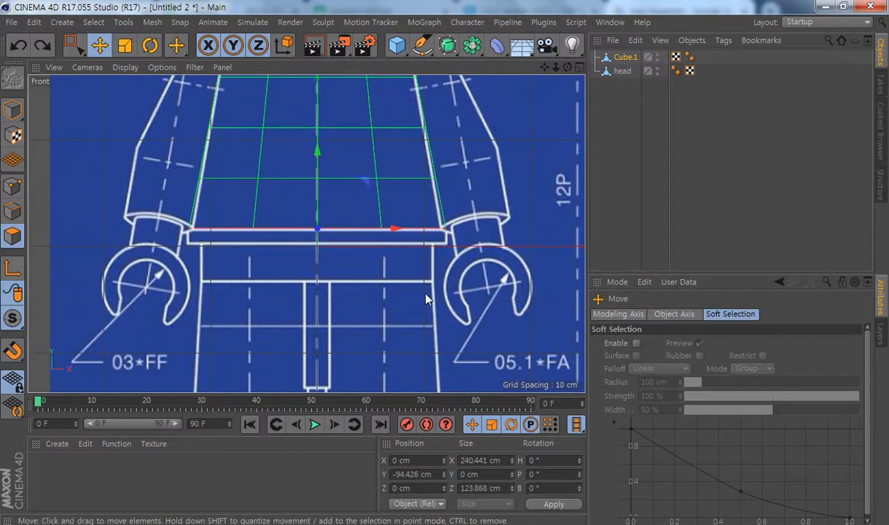
# Extrude the underside polygons 14.3 cm to the lower edge of the waistband in the front blueprint, and clear the selection
pyautogui.rightClick(474, 155)
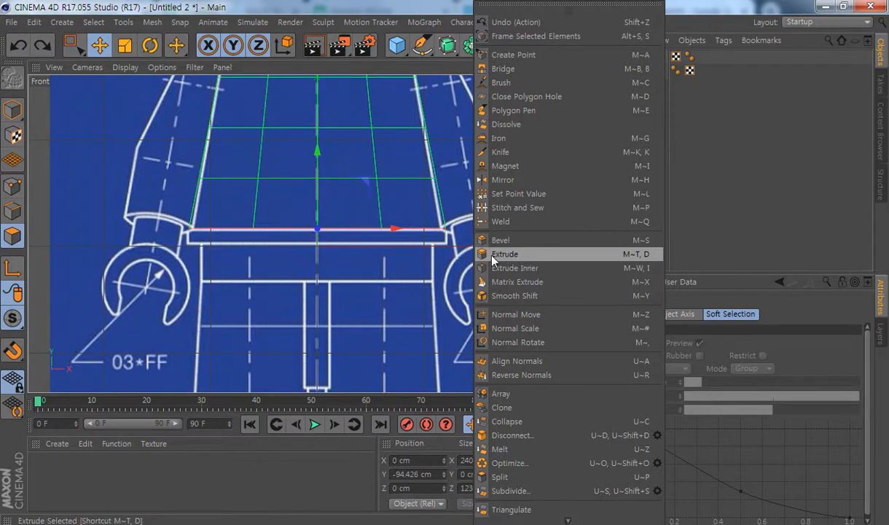
pyautogui.click(514, 255)
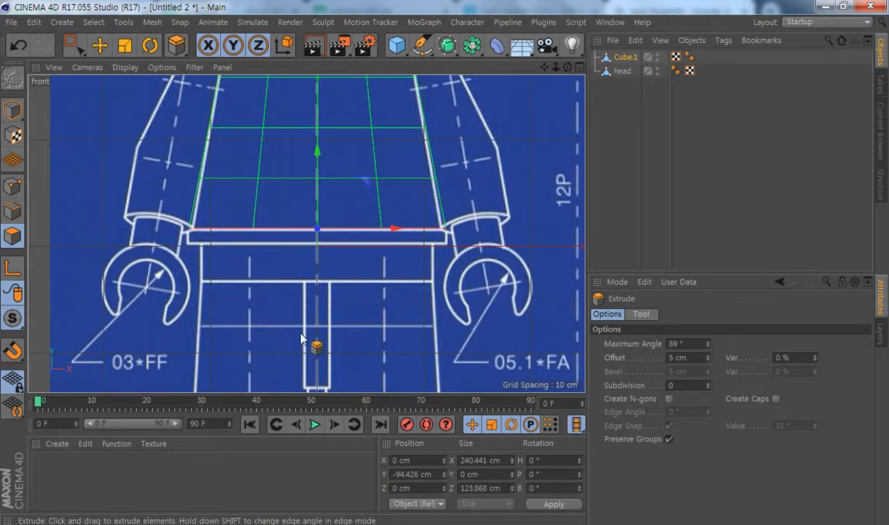
pyautogui.moveTo(303, 333); pyautogui.dragTo(338, 332)
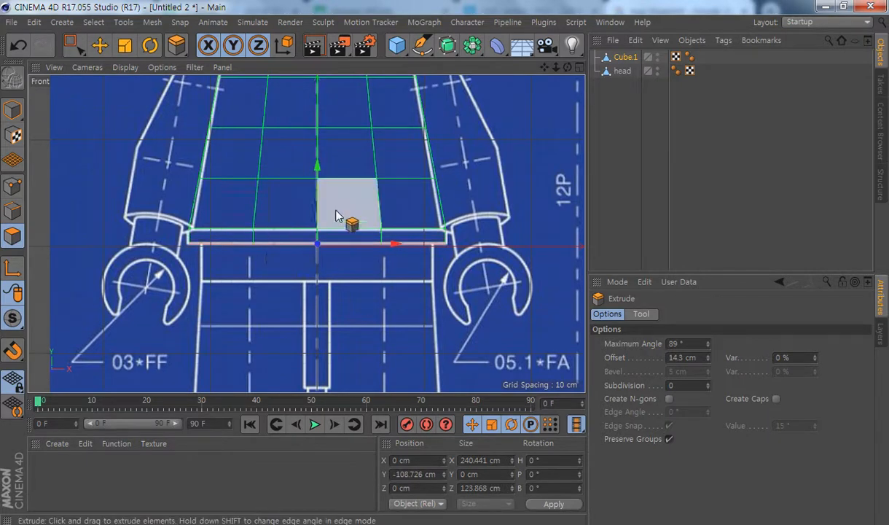
pyautogui.middleClick(290, 250)
pyautogui.keyDown('alt'); pyautogui.moveTo(146, 183); pyautogui.dragTo(211, 210); pyautogui.keyUp('alt')
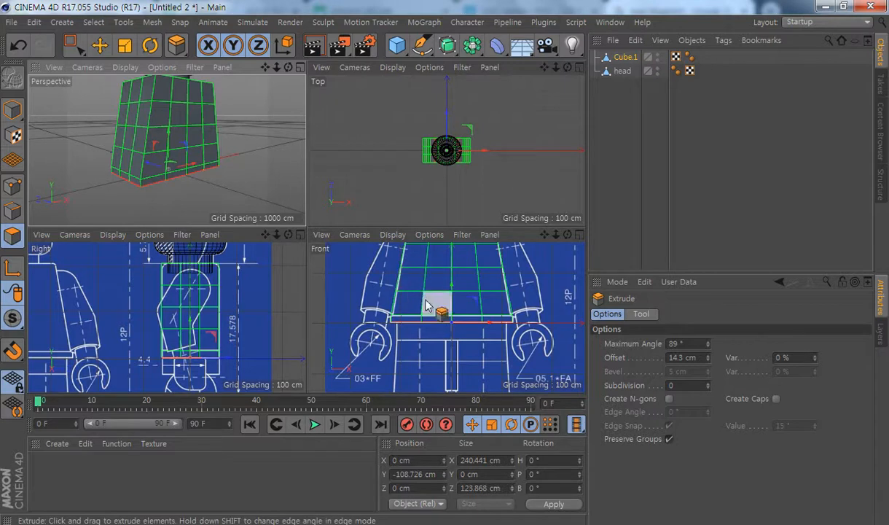
pyautogui.click(100, 46)
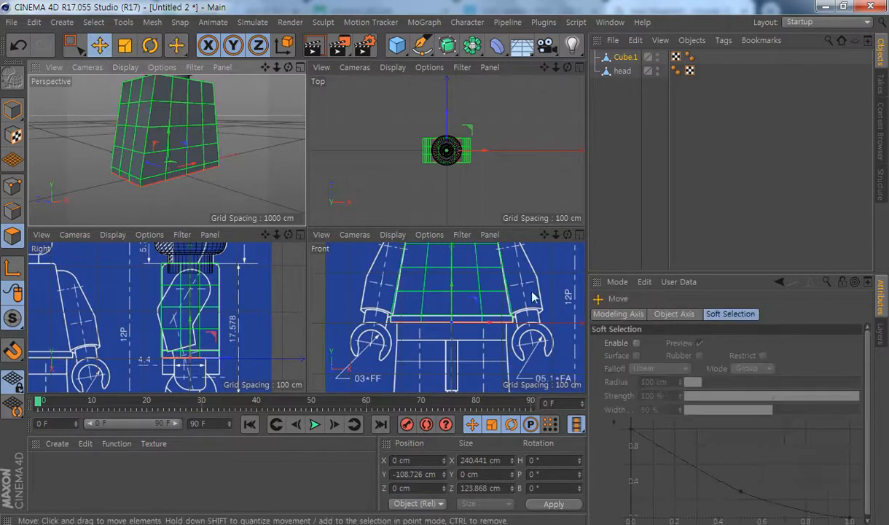
pyautogui.click(461, 362)
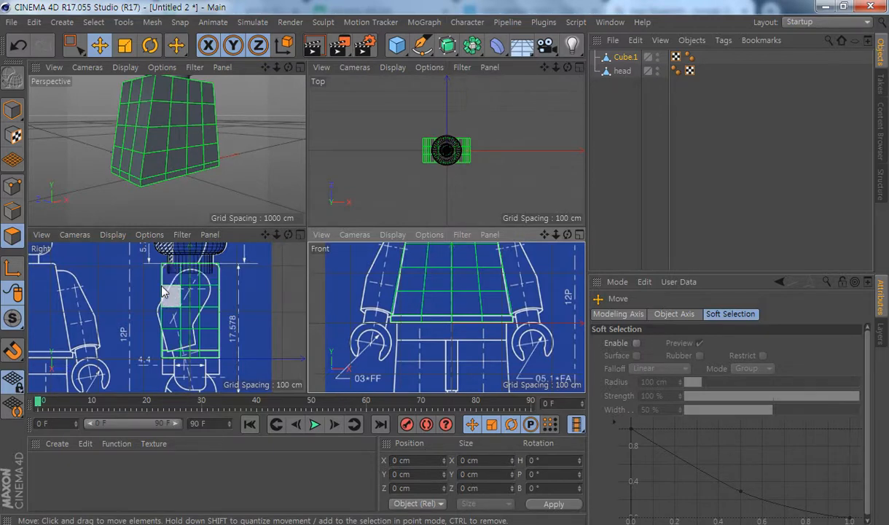
# Examine the torso's upper corners against the side blueprint and around the neck in perspective
pyautogui.scroll(3, 183, 273)
pyautogui.middleClick(191, 310)
pyautogui.keyDown('alt'); pyautogui.moveTo(385, 213); pyautogui.dragTo(323, 274, button='middle'); pyautogui.keyUp('alt')
pyautogui.keyDown('alt'); pyautogui.moveTo(398, 344); pyautogui.dragTo(407, 220, button='middle'); pyautogui.keyUp('alt')
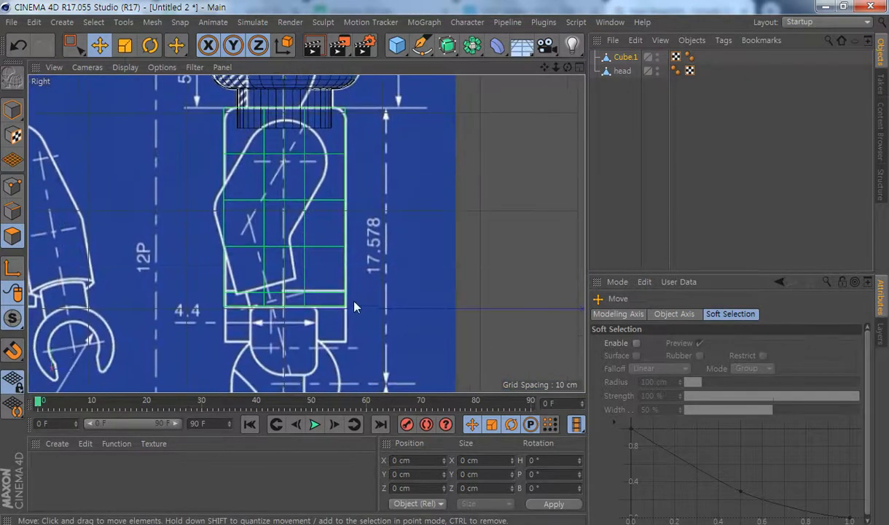
pyautogui.keyDown('alt'); pyautogui.moveTo(352, 190); pyautogui.dragTo(352, 258, button='middle'); pyautogui.keyUp('alt')
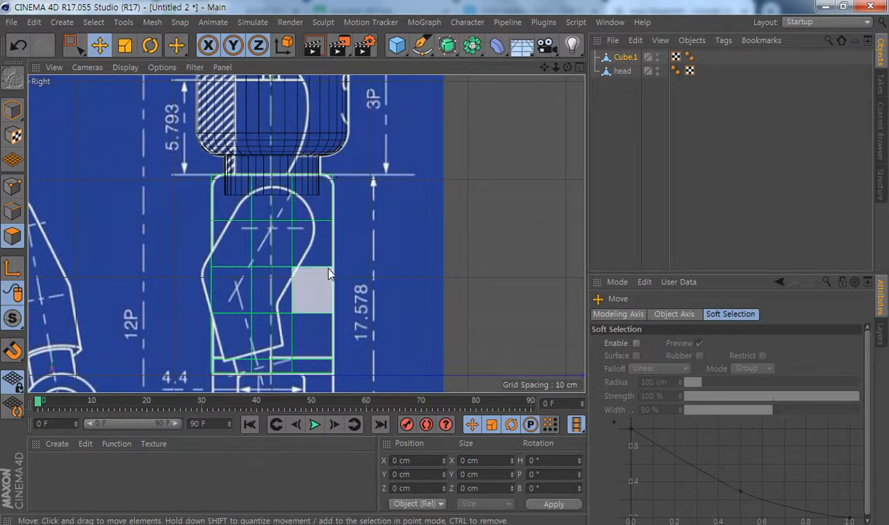
pyautogui.middleClick(331, 272)
pyautogui.keyDown('alt'); pyautogui.moveTo(190, 128); pyautogui.dragTo(210, 200, button='middle'); pyautogui.keyUp('alt')
pyautogui.keyDown('alt'); pyautogui.moveTo(211, 201); pyautogui.dragTo(204, 175); pyautogui.keyUp('alt')
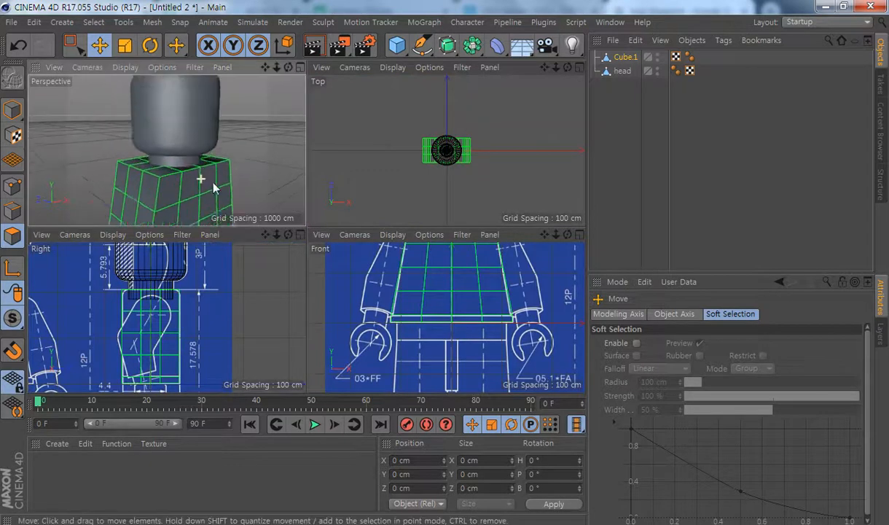
pyautogui.keyDown('alt'); pyautogui.moveTo(204, 175); pyautogui.dragTo(228, 176, button='right'); pyautogui.keyUp('alt')
pyautogui.keyDown('alt'); pyautogui.moveTo(228, 176); pyautogui.dragTo(210, 182); pyautogui.keyUp('alt')
# Try selecting the polygons on the torso's top face on one side of the neck
pyautogui.click(238, 161)
pyautogui.keyDown('shift'); pyautogui.click(213, 175); pyautogui.keyUp('shift')
pyautogui.keyDown('shift'); pyautogui.click(234, 161); pyautogui.keyUp('shift')
pyautogui.keyDown('shift'); pyautogui.click(163, 174); pyautogui.keyUp('shift')
pyautogui.keyDown('alt'); pyautogui.moveTo(148, 171); pyautogui.dragTo(295, 138); pyautogui.keyUp('alt')
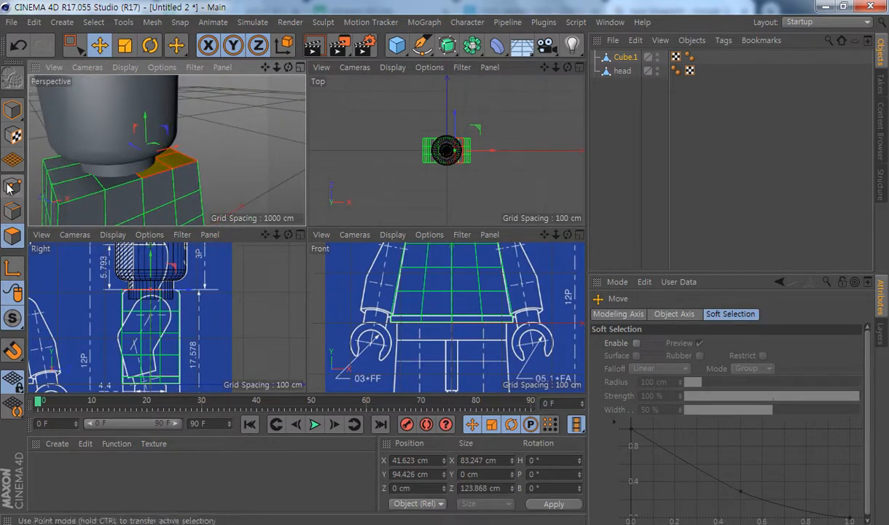
# Switch the torso to edge editing and select all the outer edges around its top face
pyautogui.keyDown('alt'); pyautogui.moveTo(97, 162); pyautogui.dragTo(178, 146); pyautogui.keyUp('alt')
pyautogui.keyDown('alt'); pyautogui.moveTo(179, 147); pyautogui.dragTo(189, 134, button='middle'); pyautogui.keyUp('alt')
pyautogui.click(18, 211)
pyautogui.doubleClick(164, 162)
pyautogui.keyDown('shift'); pyautogui.doubleClick(133, 154); pyautogui.keyUp('shift')
pyautogui.keyDown('alt'); pyautogui.moveTo(109, 168); pyautogui.dragTo(248, 183); pyautogui.keyUp('alt')
pyautogui.keyDown('alt'); pyautogui.moveTo(66, 168); pyautogui.dragTo(217, 177); pyautogui.keyUp('alt')
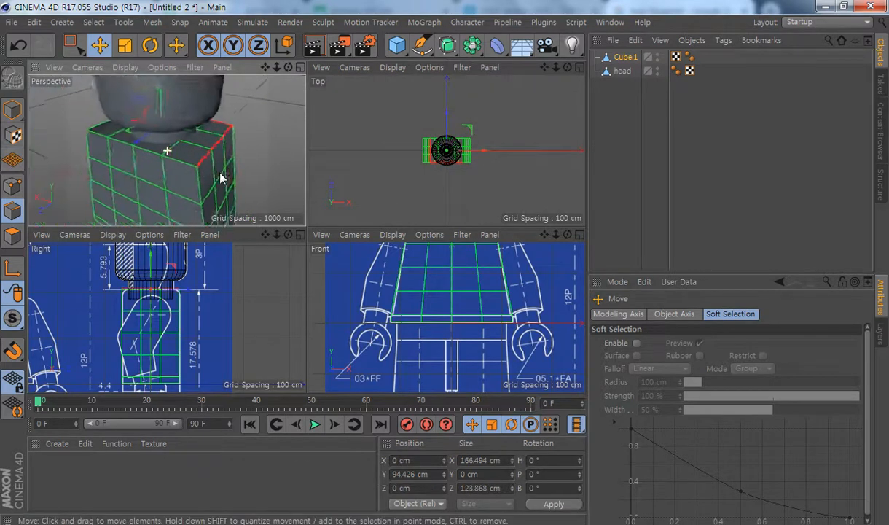
pyautogui.keyDown('alt'); pyautogui.moveTo(216, 177); pyautogui.dragTo(256, 181, button='middle'); pyautogui.keyUp('alt')
pyautogui.keyDown('shift'); pyautogui.doubleClick(242, 172); pyautogui.keyUp('shift')
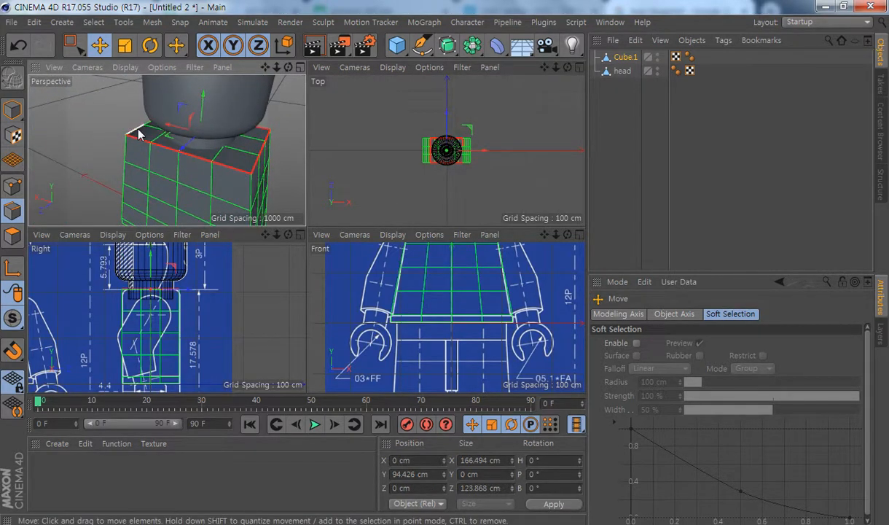
pyautogui.keyDown('alt'); pyautogui.moveTo(253, 173); pyautogui.dragTo(306, 191); pyautogui.keyUp('alt')
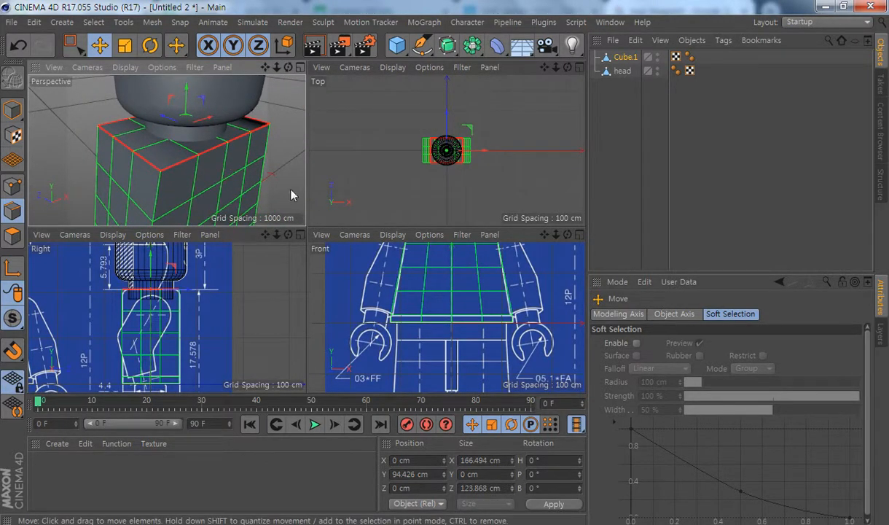
# Bevel the torso's top perimeter edges with a 4 cm offset, matching the rounded shoulder corner in the front blueprint
pyautogui.rightClick(283, 104)
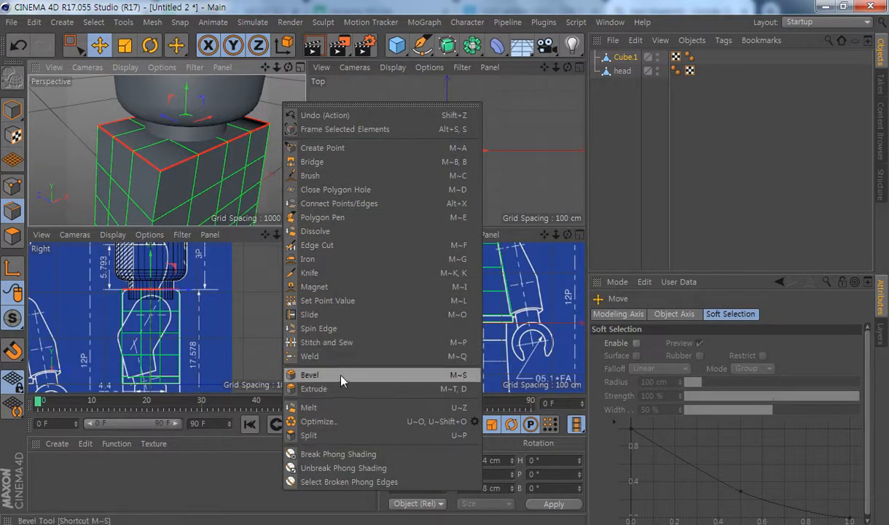
pyautogui.click(321, 379)
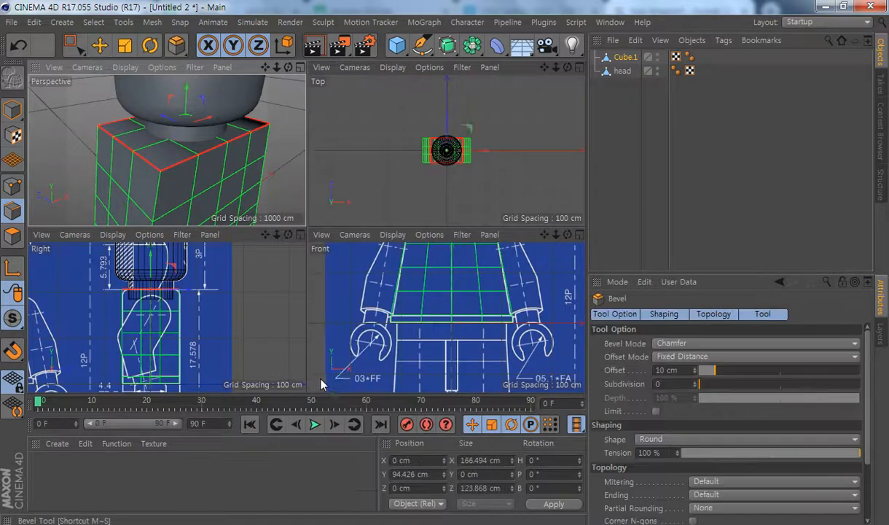
pyautogui.keyDown('alt'); pyautogui.moveTo(452, 283); pyautogui.dragTo(446, 347, button='middle'); pyautogui.keyUp('alt')
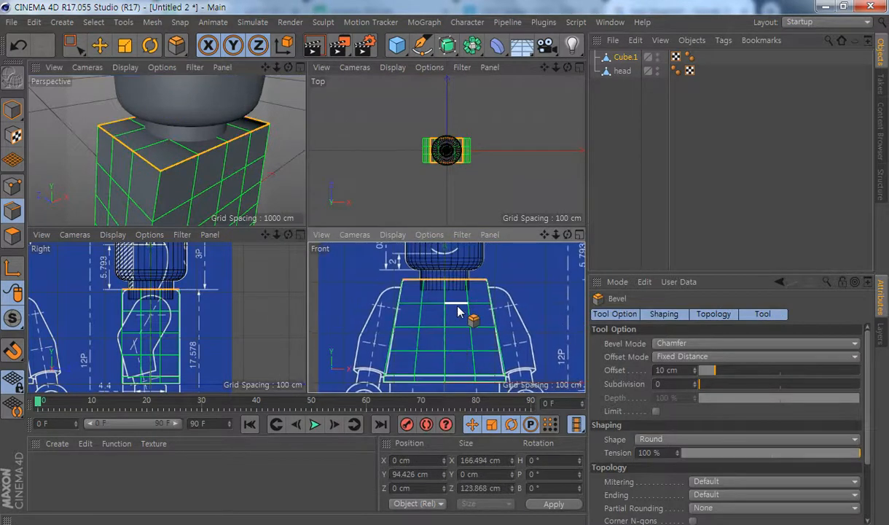
pyautogui.middleClick(457, 305)
pyautogui.keyDown('alt'); pyautogui.moveTo(426, 189); pyautogui.dragTo(447, 254, button='middle'); pyautogui.keyUp('alt')
pyautogui.keyDown('alt'); pyautogui.moveTo(428, 223); pyautogui.dragTo(361, 212, button='middle'); pyautogui.keyUp('alt')
pyautogui.keyDown('alt'); pyautogui.moveTo(362, 212); pyautogui.dragTo(452, 241, button='right'); pyautogui.keyUp('alt')
pyautogui.moveTo(390, 186); pyautogui.dragTo(403, 186)
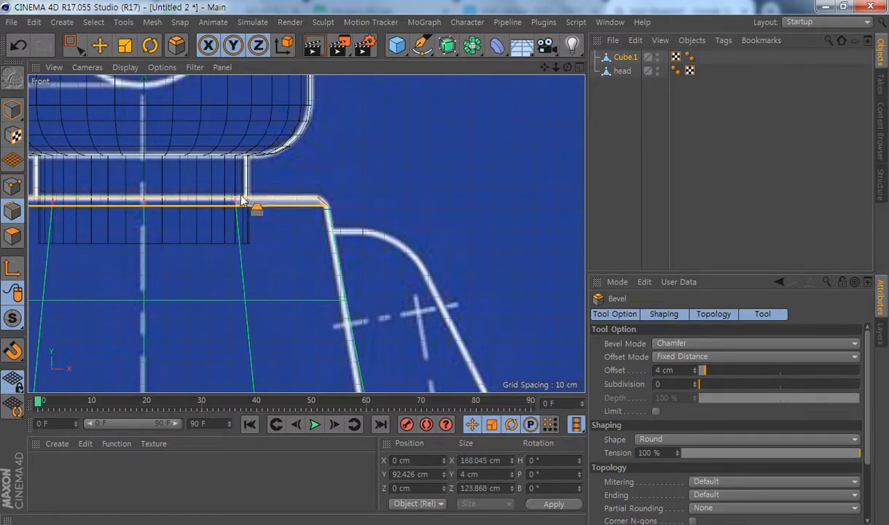
# Set the top edge bevel's subdivision to 2 and check the rounding against the front blueprint
pyautogui.middleClick(428, 212)
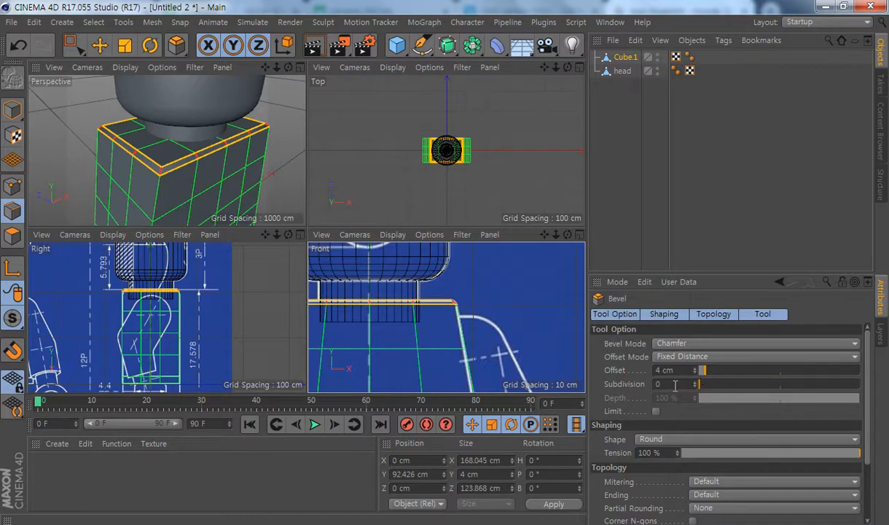
pyautogui.moveTo(675, 385); pyautogui.dragTo(628, 386)
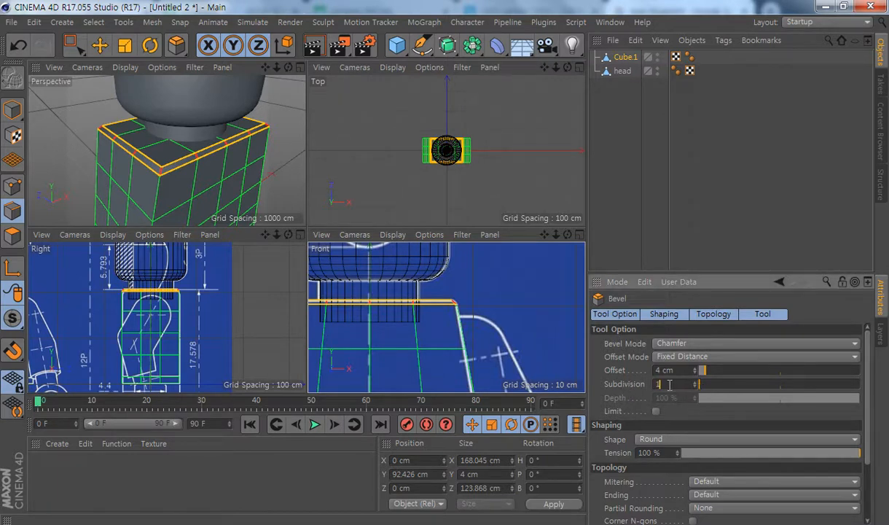
pyautogui.press('Return')
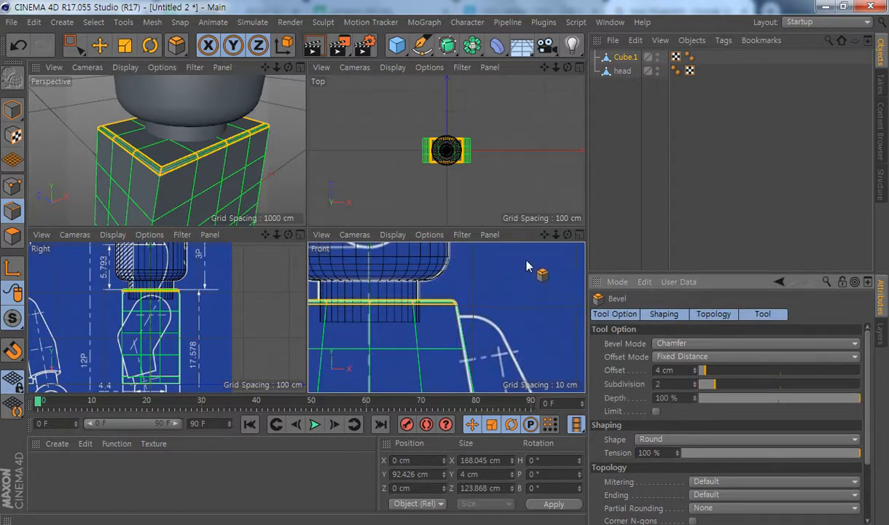
pyautogui.scroll(5, 512, 311)
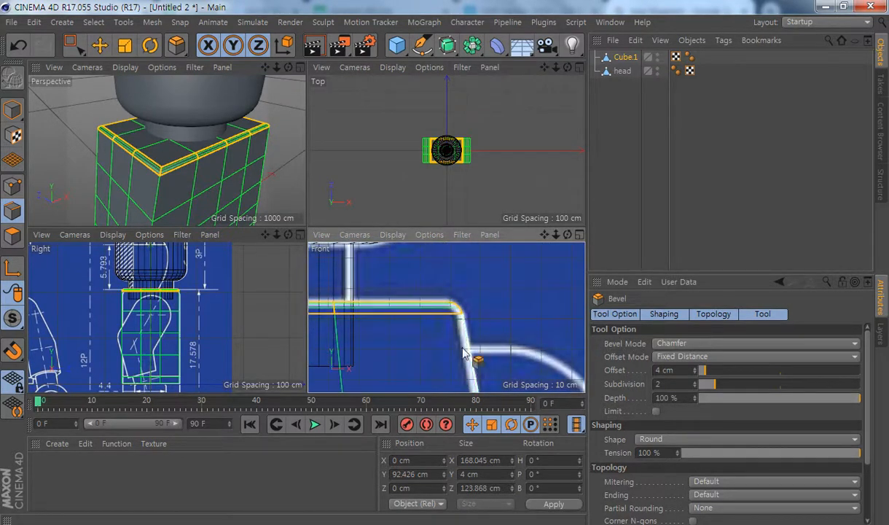
pyautogui.scroll(-5, 386, 277)
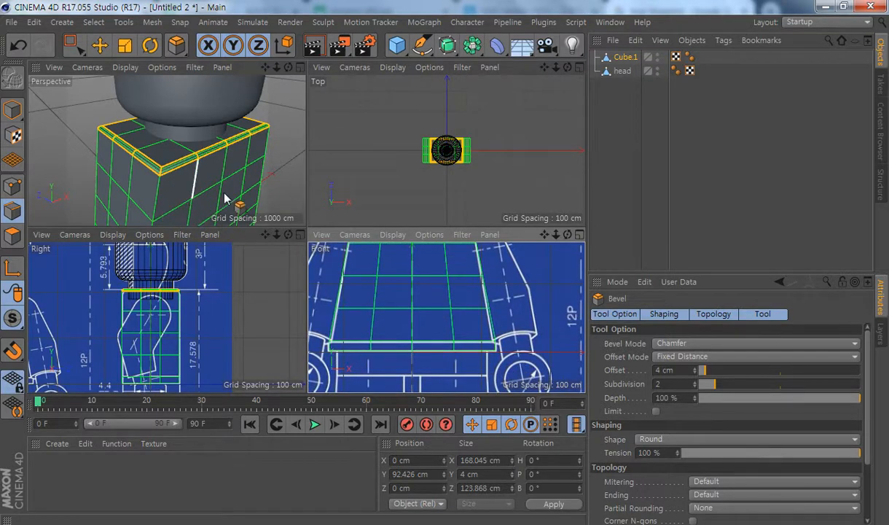
# Select all four vertical corner edge runs around the torso in the perspective view
pyautogui.scroll(5, 226, 131)
pyautogui.keyDown('alt'); pyautogui.moveTo(225, 124); pyautogui.dragTo(200, 142, button='right'); pyautogui.keyUp('alt')
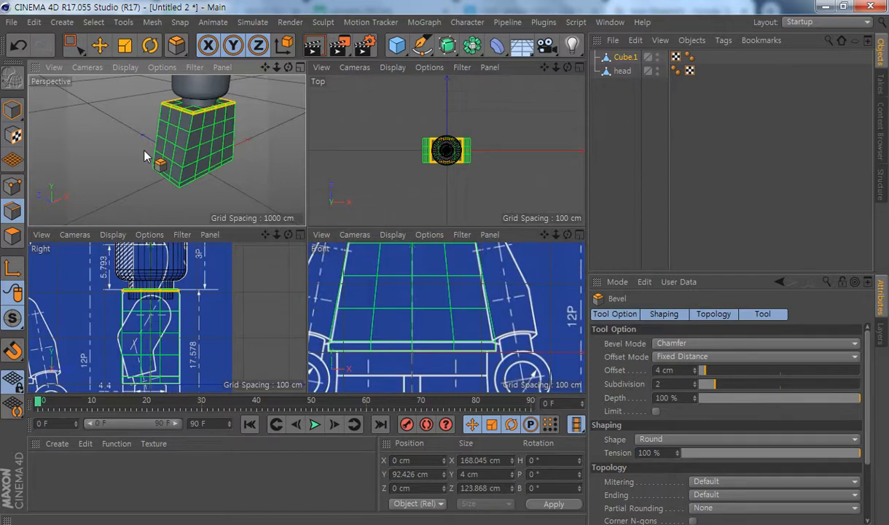
pyautogui.middleClick(241, 140)
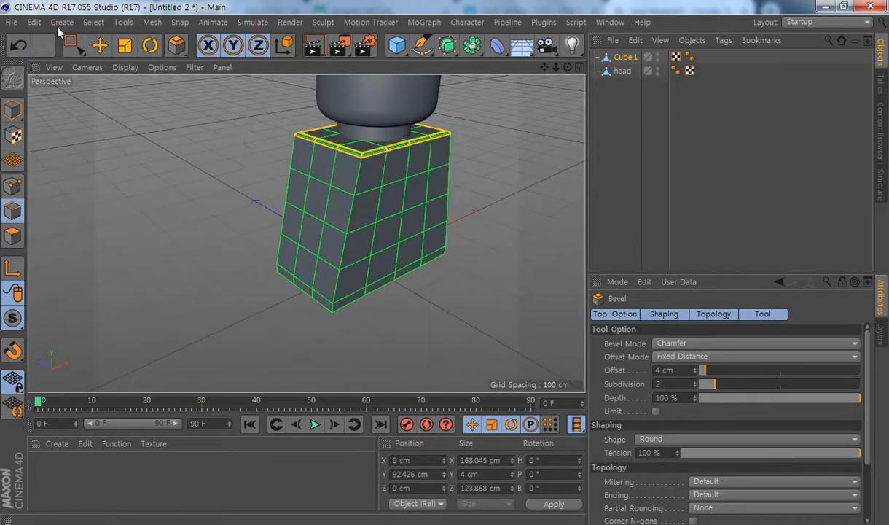
pyautogui.press('e')
pyautogui.keyDown('alt'); pyautogui.moveTo(389, 232); pyautogui.dragTo(368, 238, button='middle'); pyautogui.keyUp('alt')
pyautogui.click(471, 215)
pyautogui.doubleClick(326, 226)
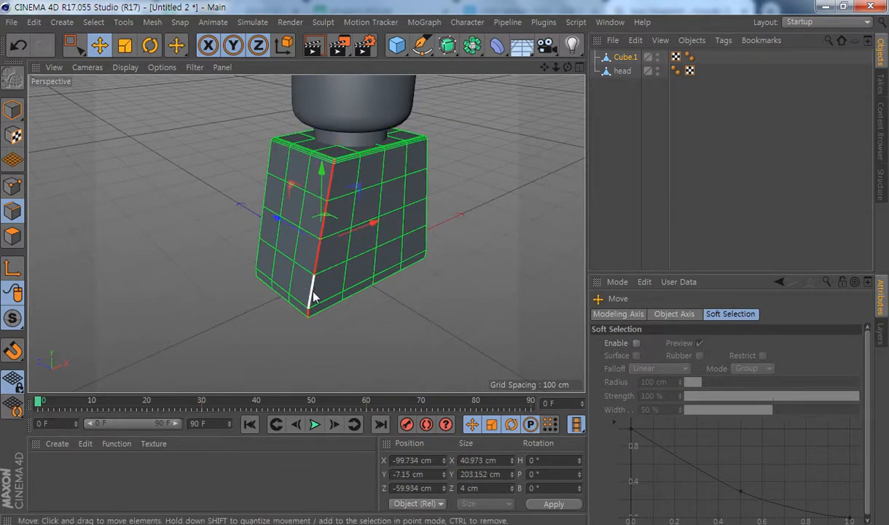
pyautogui.keyDown('alt'); pyautogui.moveTo(290, 292); pyautogui.dragTo(503, 250); pyautogui.keyUp('alt')
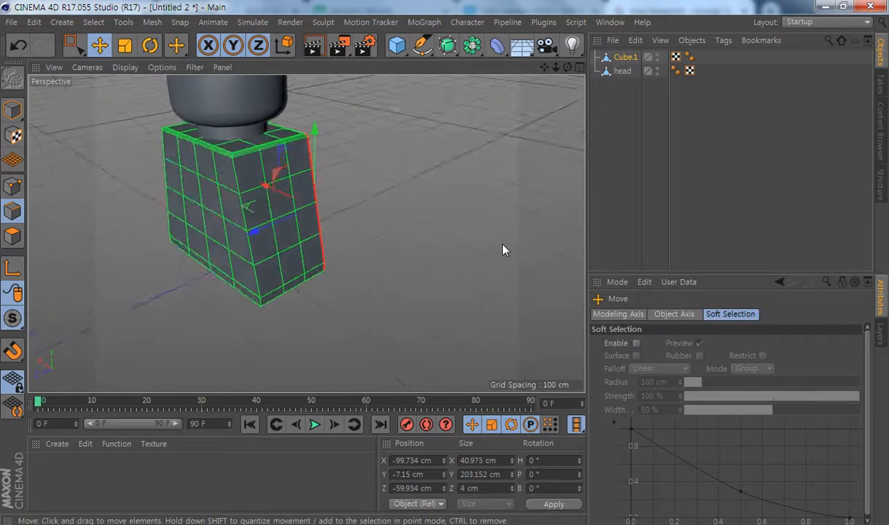
pyautogui.keyDown('shift'); pyautogui.doubleClick(254, 252); pyautogui.keyUp('shift')
pyautogui.keyDown('alt'); pyautogui.moveTo(222, 254); pyautogui.dragTo(495, 252); pyautogui.keyUp('alt')
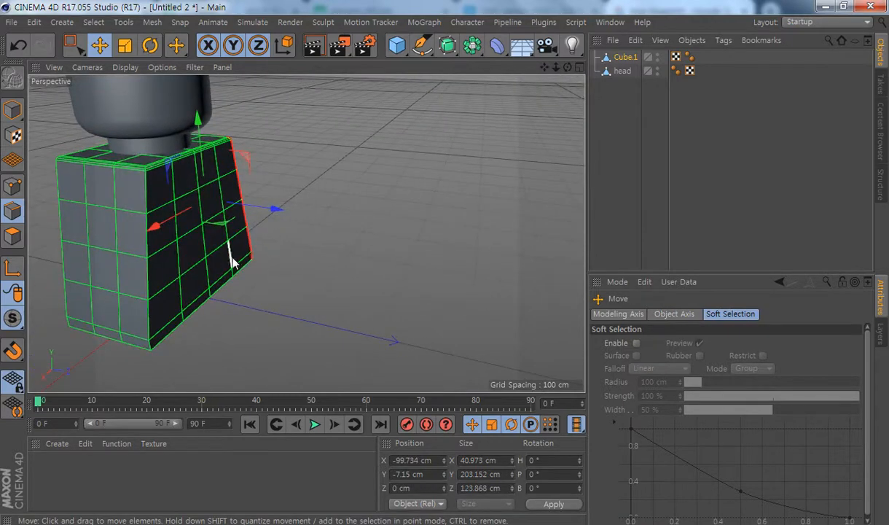
pyautogui.keyDown('shift'); pyautogui.doubleClick(154, 281); pyautogui.keyUp('shift')
pyautogui.keyDown('alt'); pyautogui.moveTo(153, 278); pyautogui.dragTo(233, 264); pyautogui.keyUp('alt')
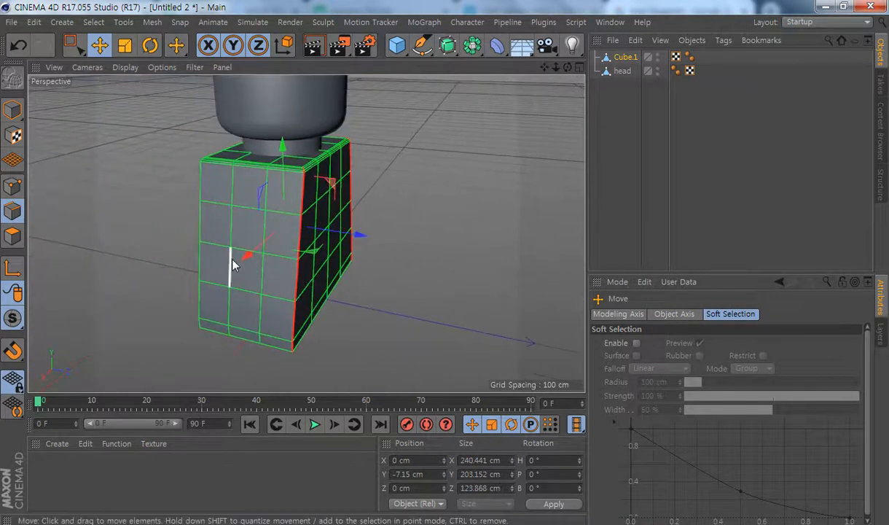
# Add the waistband's upper and lower edge loops to the torso's vertical corner edge selection
pyautogui.keyDown('alt'); pyautogui.moveTo(426, 334); pyautogui.dragTo(397, 232); pyautogui.keyUp('alt')
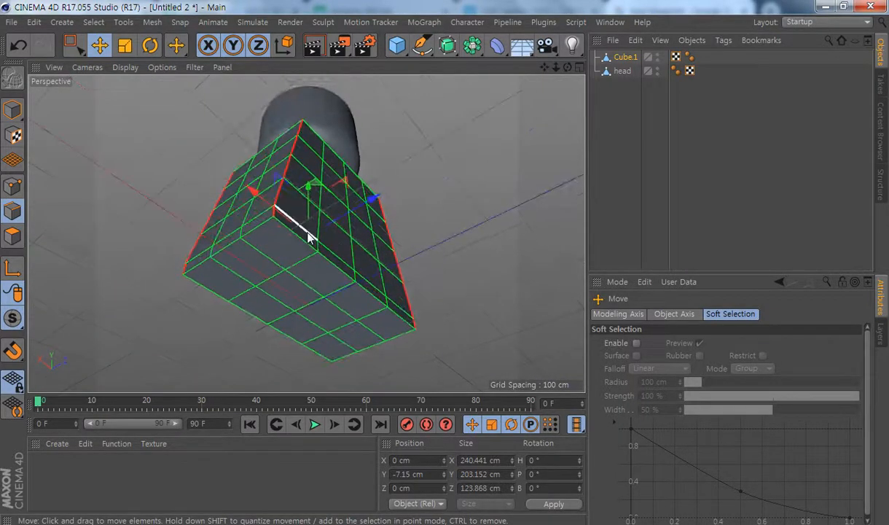
pyautogui.keyDown('shift'); pyautogui.click(217, 296); pyautogui.keyUp('shift')
pyautogui.keyDown('alt'); pyautogui.moveTo(459, 305); pyautogui.dragTo(344, 320); pyautogui.keyUp('alt')
# Bevel the selected torso corner and waistband edges with a 1 cm offset and a subdivision of 0
pyautogui.rightClick(435, 217)
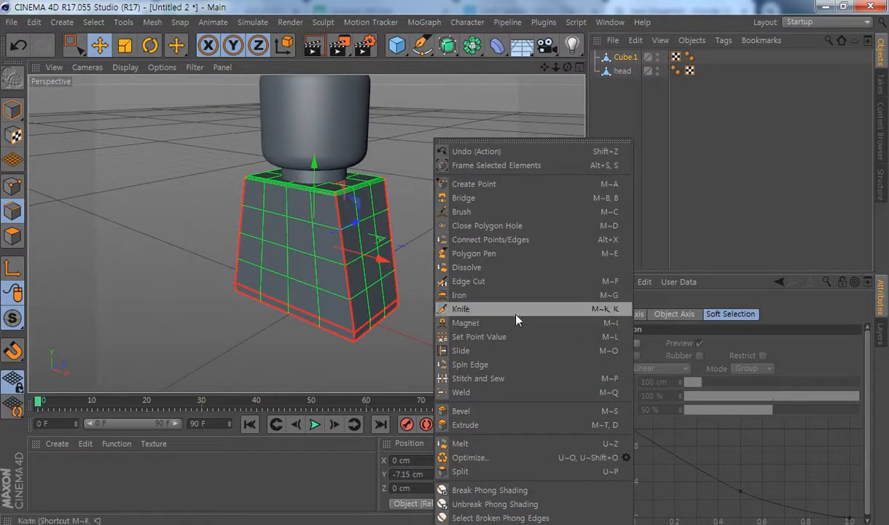
pyautogui.click(491, 411)
pyautogui.scroll(3, 380, 294)
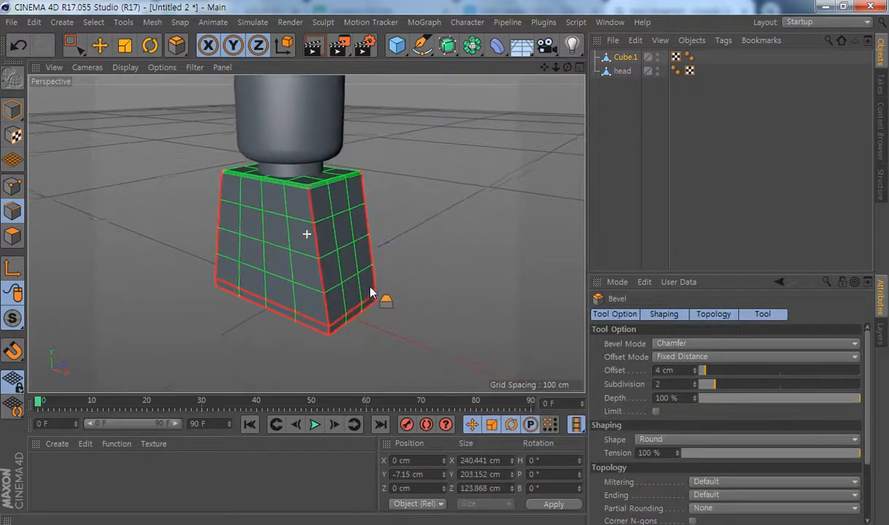
pyautogui.keyDown('alt'); pyautogui.moveTo(370, 293); pyautogui.dragTo(404, 277); pyautogui.keyUp('alt')
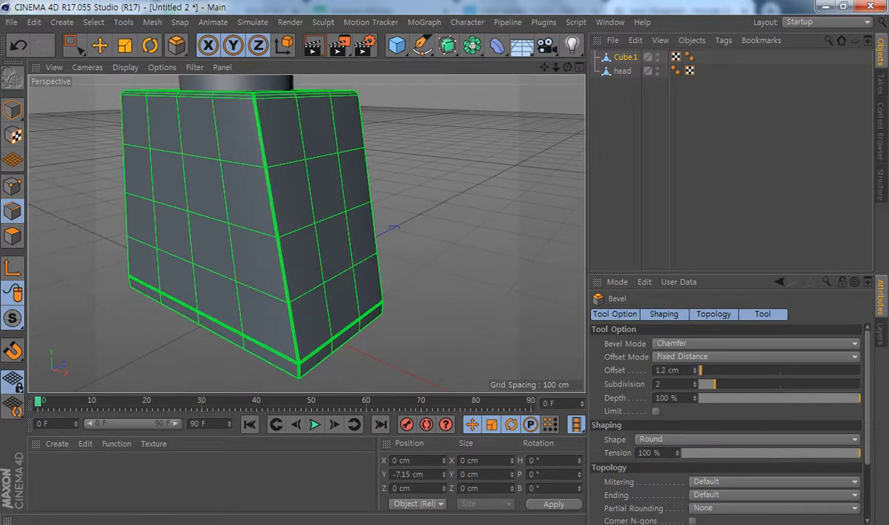
pyautogui.doubleClick(665, 370)
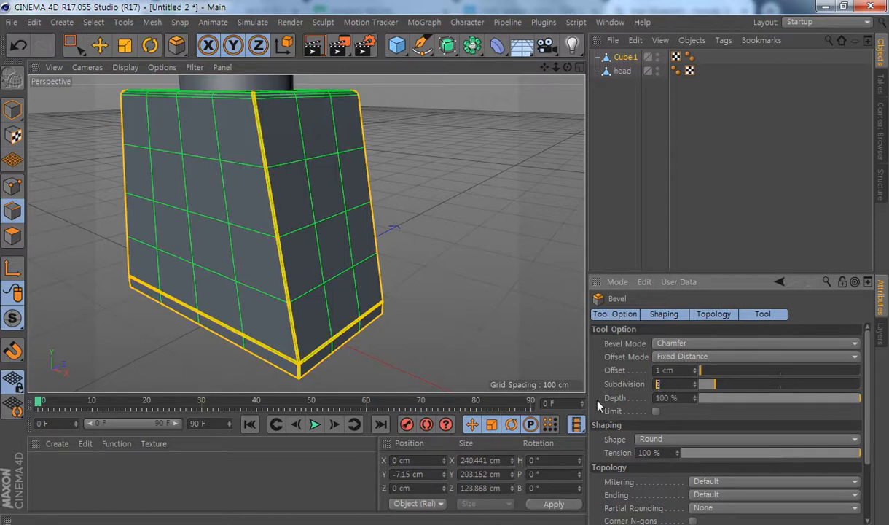
pyautogui.write('0')
pyautogui.press('Return')
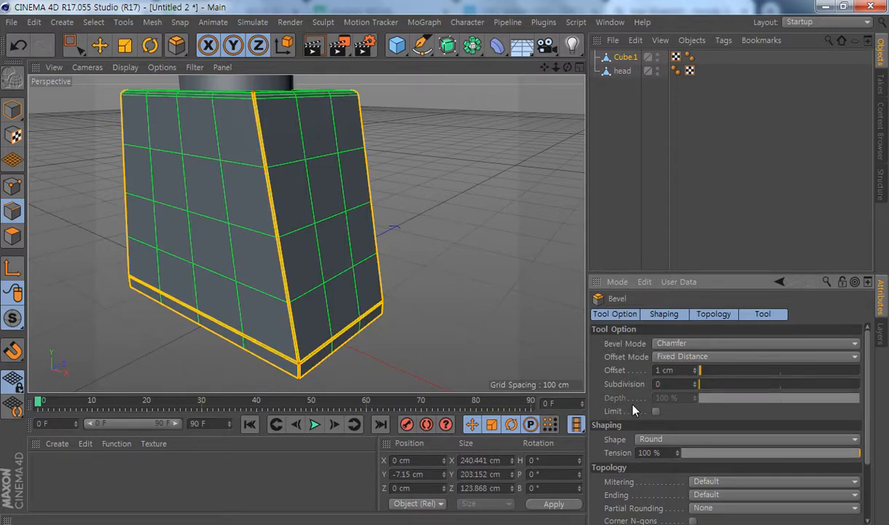
# Examine the bevelled torso corners and top edges up close, then inspect the shaded figure in Model mode
pyautogui.keyDown('alt'); pyautogui.moveTo(354, 212); pyautogui.dragTo(385, 221, button='middle'); pyautogui.keyUp('alt')
pyautogui.keyDown('alt'); pyautogui.moveTo(348, 172); pyautogui.dragTo(368, 217); pyautogui.keyUp('alt')
pyautogui.keyDown('alt'); pyautogui.moveTo(261, 149); pyautogui.dragTo(374, 184, button='right'); pyautogui.keyUp('alt')
pyautogui.keyDown('alt'); pyautogui.moveTo(397, 173); pyautogui.dragTo(336, 231); pyautogui.keyUp('alt')
pyautogui.keyDown('alt'); pyautogui.moveTo(335, 232); pyautogui.dragTo(297, 231, button='right'); pyautogui.keyUp('alt')
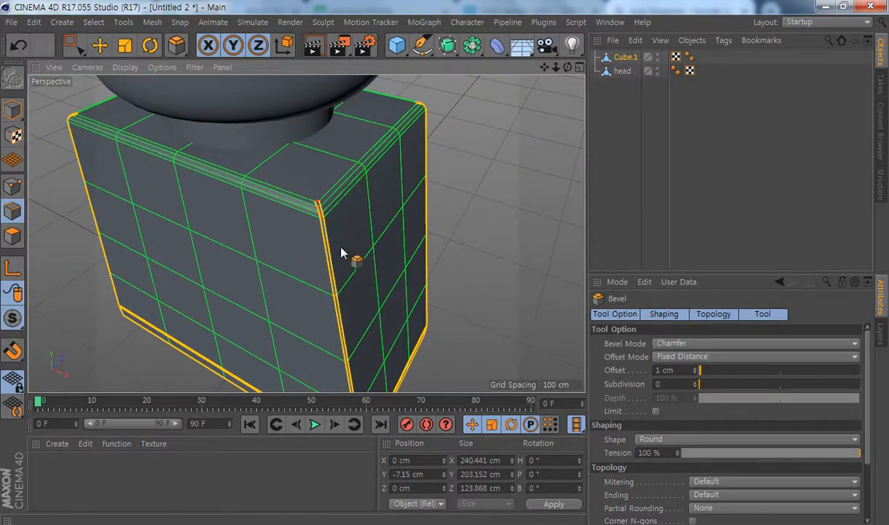
pyautogui.click(13, 109)
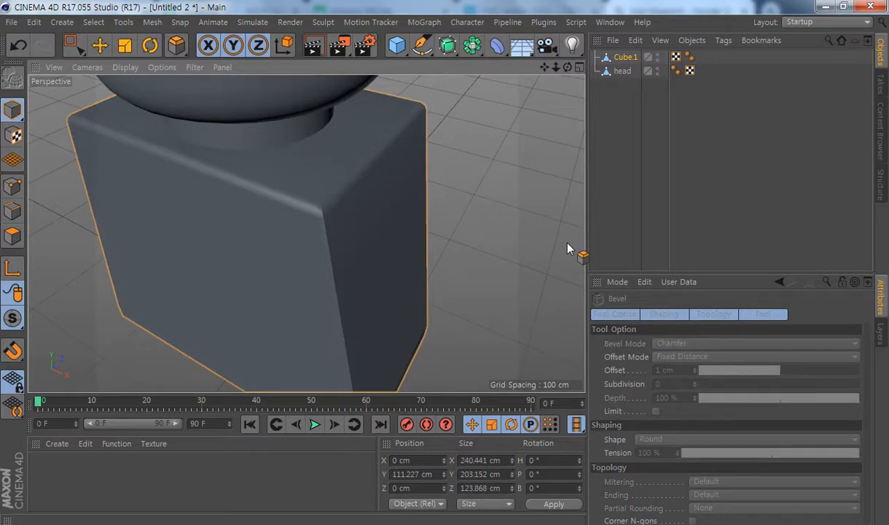
pyautogui.keyDown('alt'); pyautogui.moveTo(389, 230); pyautogui.dragTo(341, 250, button='right'); pyautogui.keyUp('alt')
pyautogui.keyDown('alt'); pyautogui.moveTo(340, 250); pyautogui.dragTo(393, 294); pyautogui.keyUp('alt')
pyautogui.scroll(-3, 359, 291)
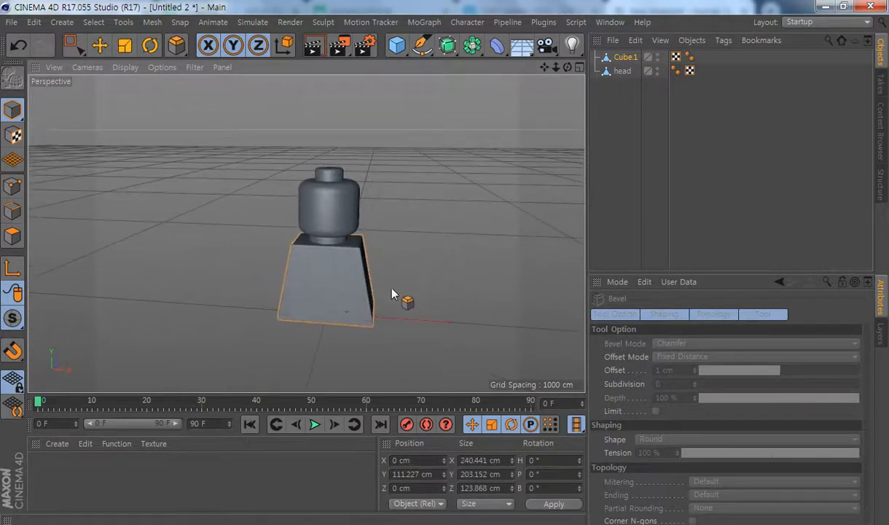
# Add a cube primitive for the hips with the front blueprint view enlarged around the waist and legs
pyautogui.middleClick(392, 294)
pyautogui.scroll(-5, 424, 314)
pyautogui.scroll(5, 398, 310)
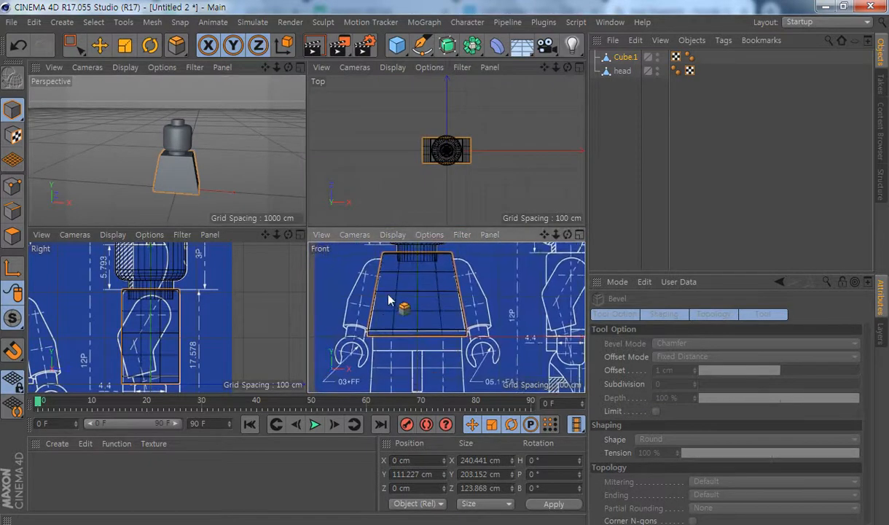
pyautogui.middleClick(451, 299)
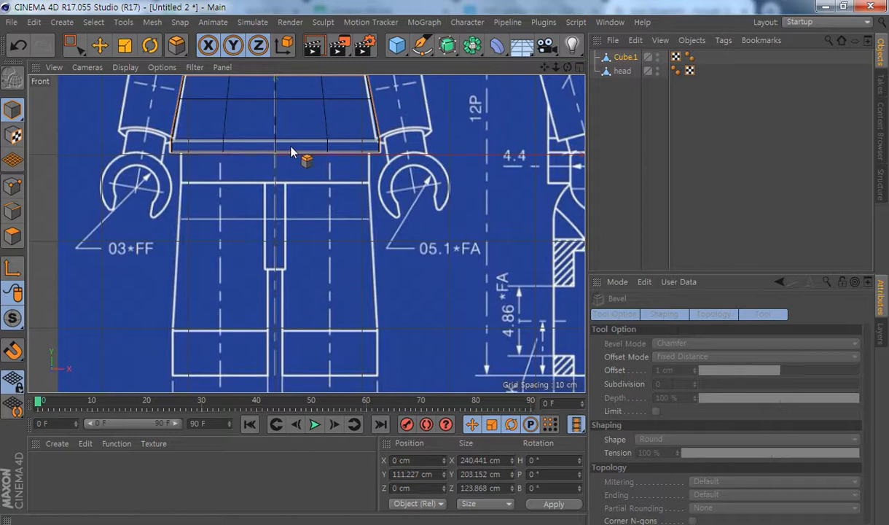
pyautogui.keyDown('alt'); pyautogui.moveTo(286, 255); pyautogui.dragTo(361, 230, button='middle'); pyautogui.keyUp('alt')
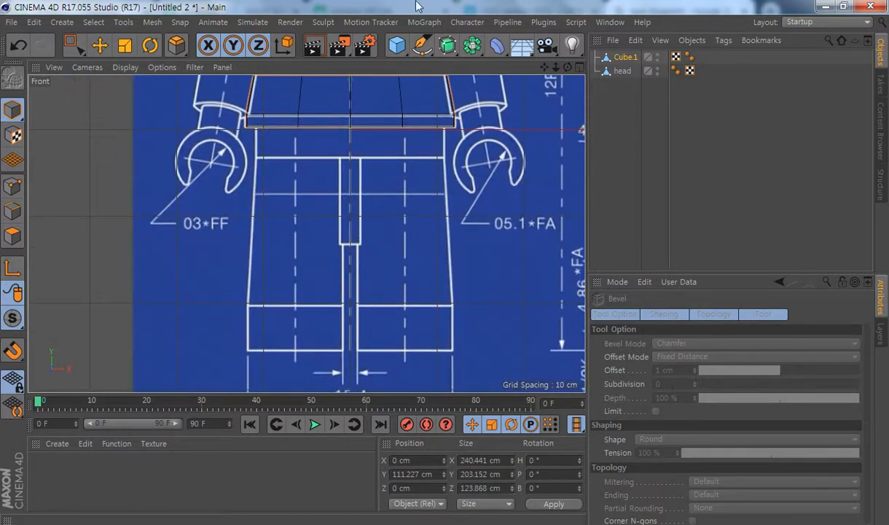
pyautogui.click(401, 47)
pyautogui.click(491, 64)
# Reduce the hip cube's height to about 34.3 cm and lower it beneath the torso on the front blueprint
pyautogui.keyDown('alt'); pyautogui.moveTo(373, 228); pyautogui.dragTo(353, 311, button='middle'); pyautogui.keyUp('alt')
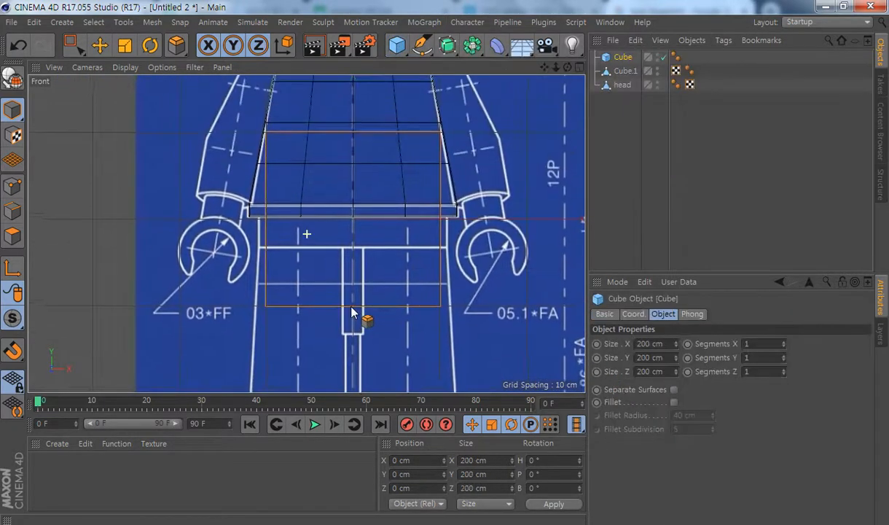
pyautogui.keyDown('alt'); pyautogui.moveTo(411, 230); pyautogui.dragTo(389, 231, button='middle'); pyautogui.keyUp('alt')
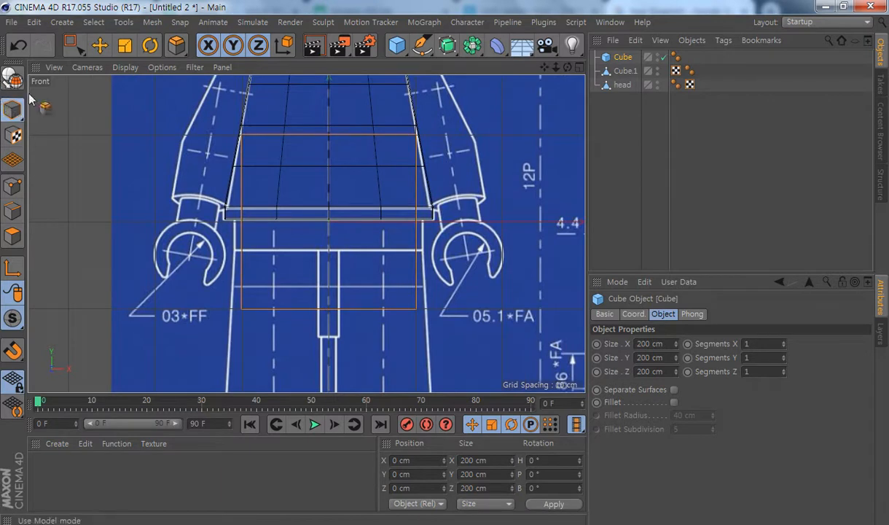
pyautogui.click(13, 110)
pyautogui.keyDown('alt'); pyautogui.moveTo(344, 152); pyautogui.dragTo(354, 159, button='middle'); pyautogui.keyUp('alt')
pyautogui.moveTo(339, 146); pyautogui.dragTo(340, 208)
pyautogui.moveTo(339, 155); pyautogui.dragTo(336, 168)
pyautogui.moveTo(339, 220); pyautogui.dragTo(339, 232)
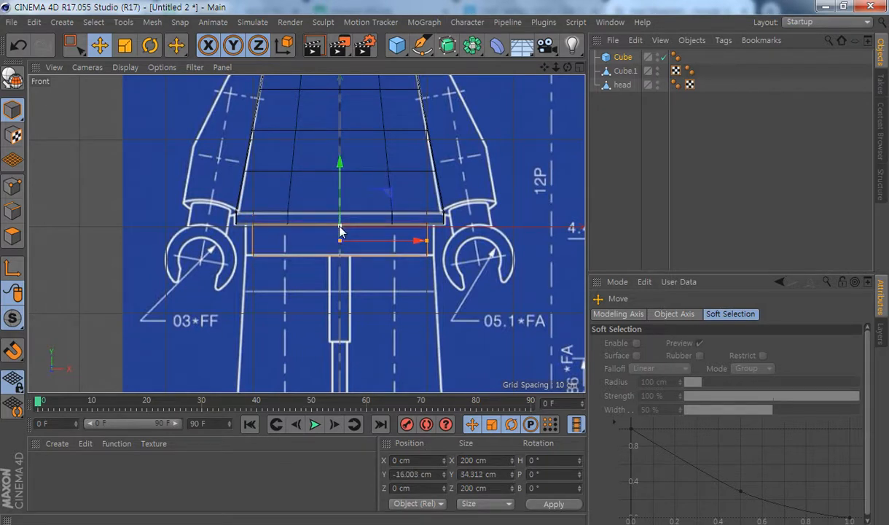
# Nudge the hip cube up to Y about -15.2 cm and widen it to about 215.6 cm, matching the blueprint
pyautogui.moveTo(340, 173); pyautogui.dragTo(338, 169)
pyautogui.scroll(5, 387, 236)
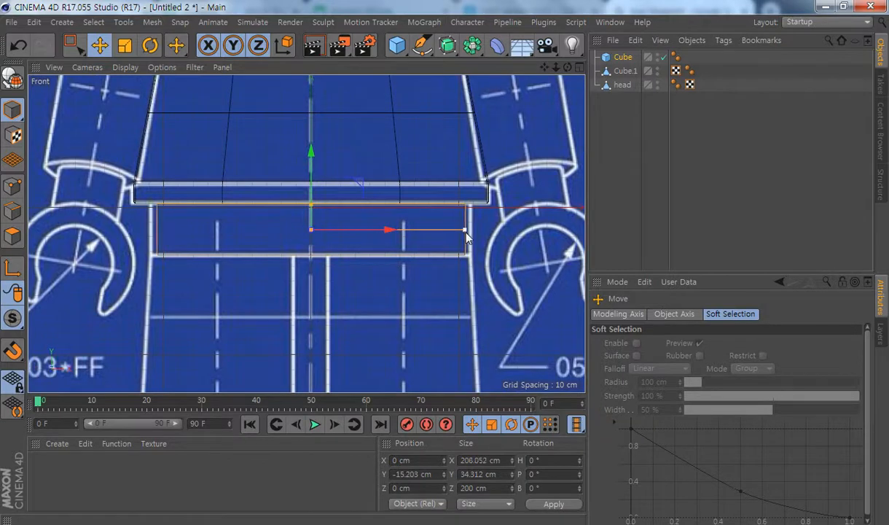
pyautogui.moveTo(469, 234); pyautogui.dragTo(471, 234)
# Reduce the hip cube's depth to about 124 cm, matching the hip outline on the right blueprint
pyautogui.middleClick(420, 294)
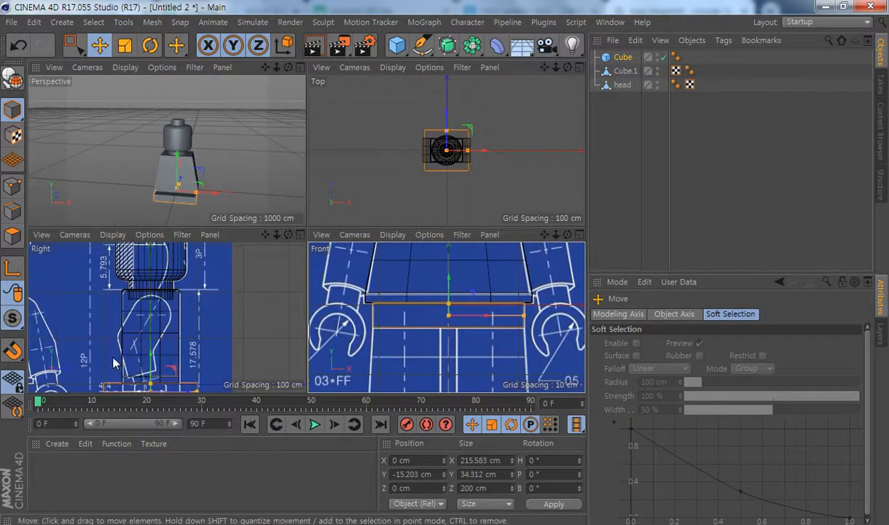
pyautogui.scroll(3, 168, 308)
pyautogui.middleClick(267, 350)
pyautogui.moveTo(379, 249); pyautogui.dragTo(346, 258)
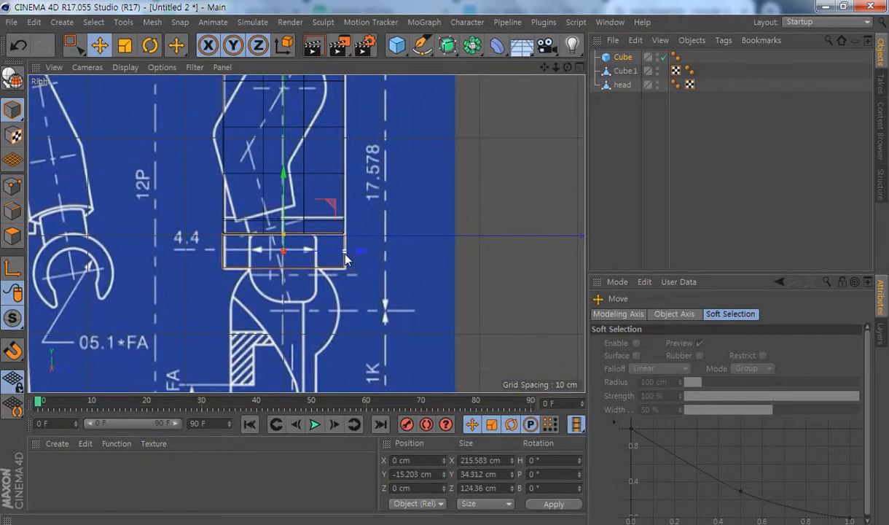
pyautogui.scroll(5, 346, 259)
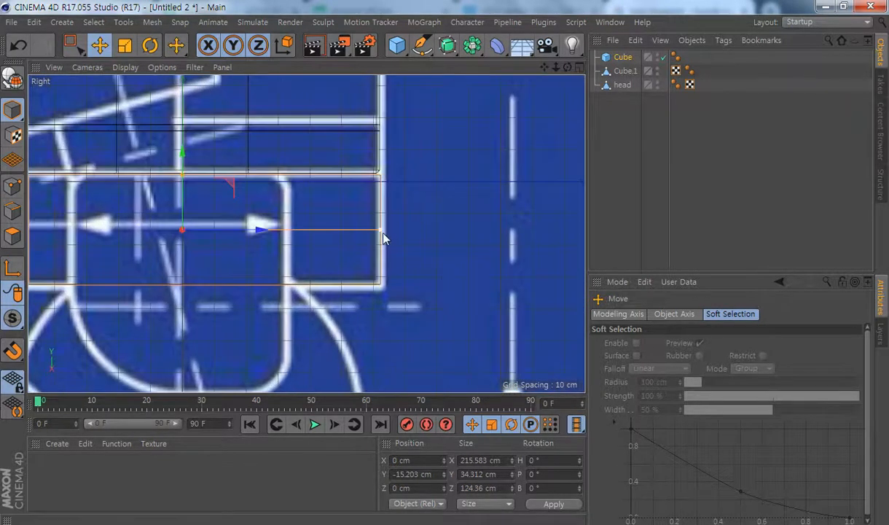
pyautogui.moveTo(379, 237); pyautogui.dragTo(379, 235)
pyautogui.keyDown('alt'); pyautogui.moveTo(403, 301); pyautogui.dragTo(358, 297, button='right'); pyautogui.keyUp('alt')
pyautogui.keyDown('alt'); pyautogui.moveTo(305, 232); pyautogui.dragTo(346, 286, button='middle'); pyautogui.keyUp('alt')
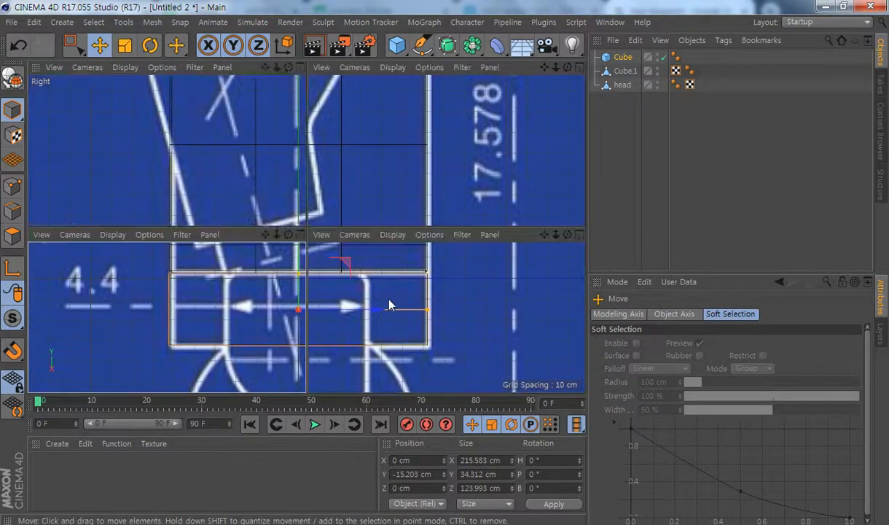
# Set the hip cube's X segments to 4
pyautogui.middleClick(390, 303)
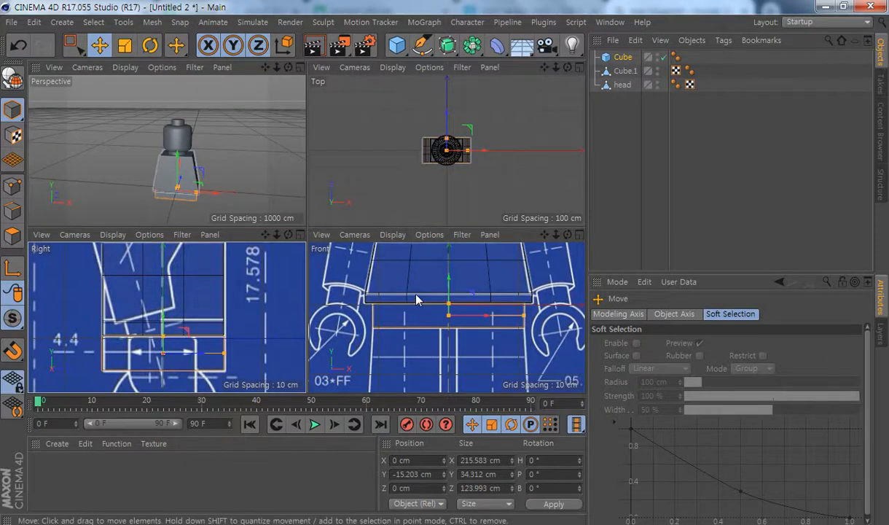
pyautogui.middleClick(495, 300)
pyautogui.scroll(-6, 397, 255)
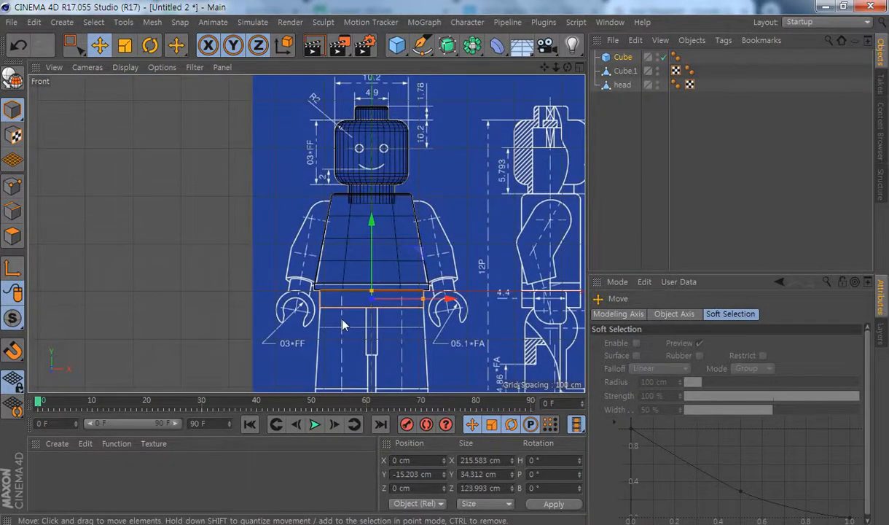
pyautogui.scroll(5, 326, 303)
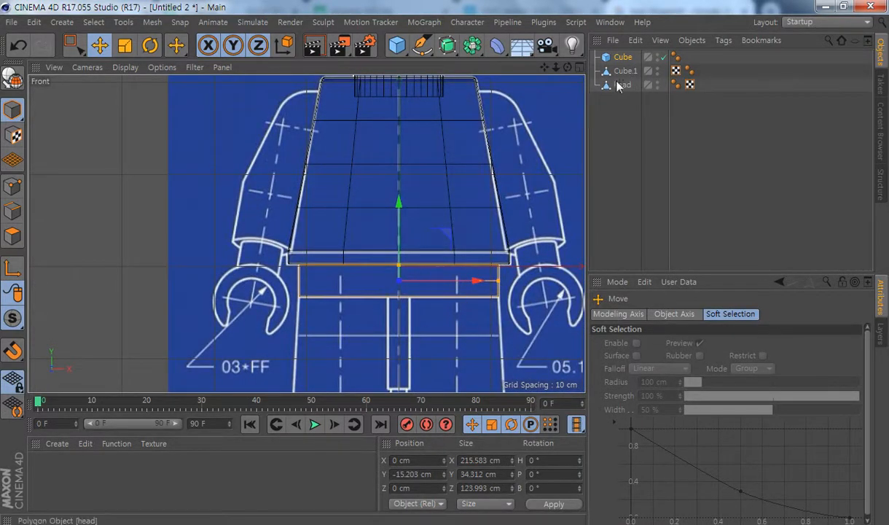
pyautogui.click(612, 58)
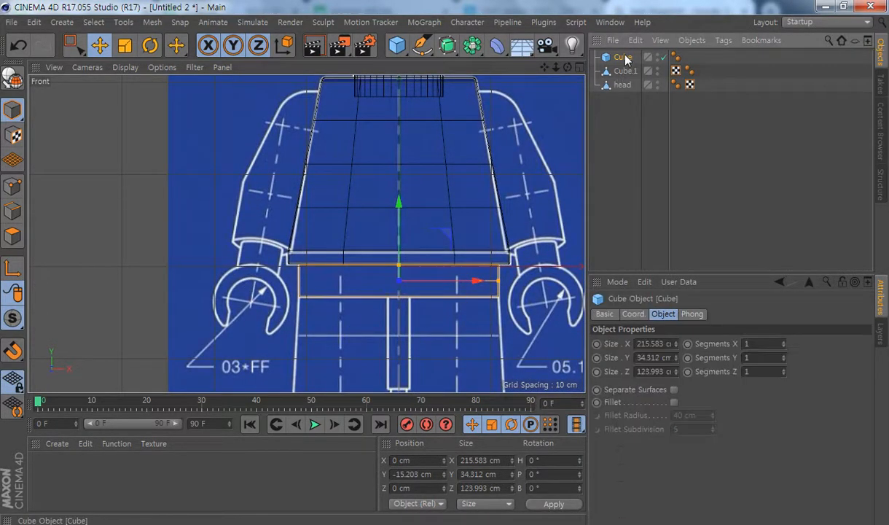
pyautogui.click(782, 343)
pyautogui.click(782, 342)
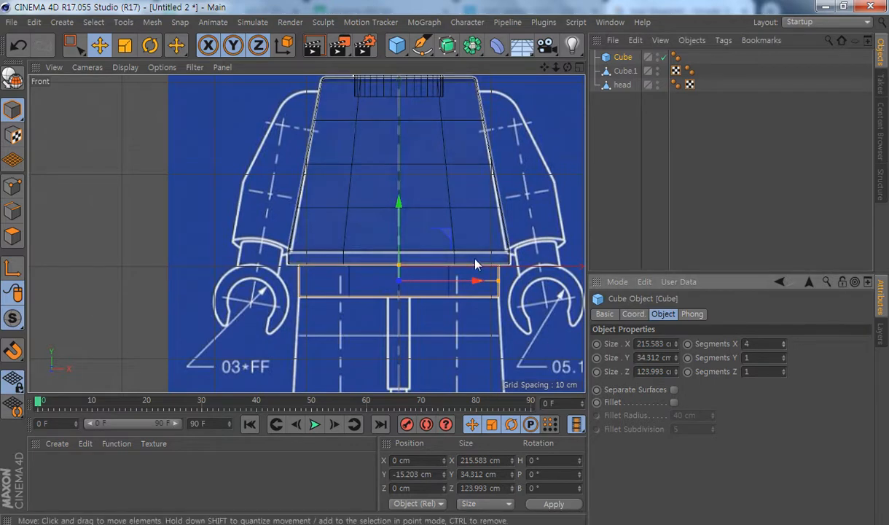
# Set the hip cube's Z segments to 3 and check the divisions against the right and front blueprints
pyautogui.scroll(-2, 405, 286)
pyautogui.middleClick(327, 270)
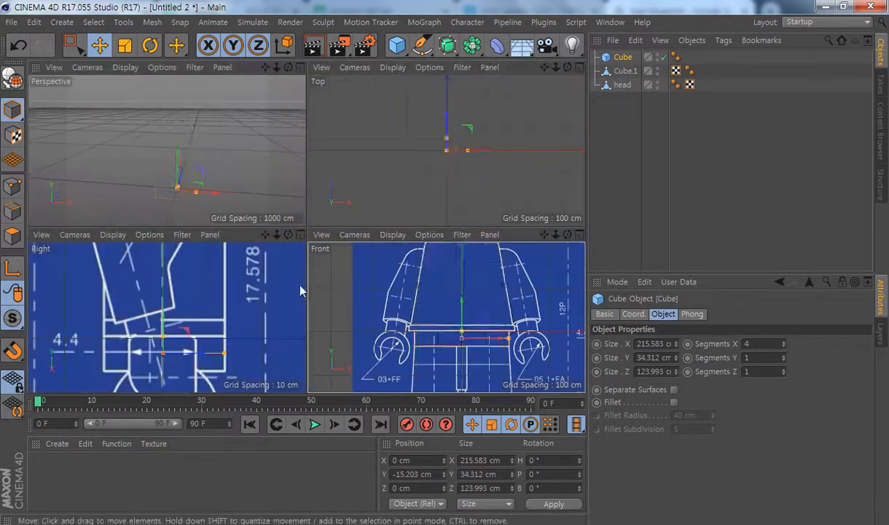
pyautogui.click(783, 370)
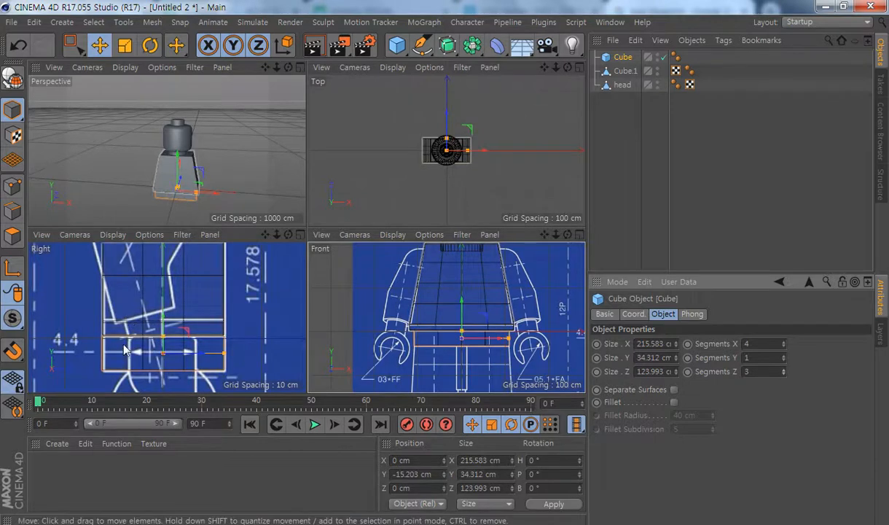
pyautogui.keyDown('alt'); pyautogui.moveTo(220, 355); pyautogui.dragTo(227, 309, button='middle'); pyautogui.keyUp('alt')
pyautogui.keyDown('alt'); pyautogui.moveTo(227, 309); pyautogui.dragTo(265, 320, button='right'); pyautogui.keyUp('alt')
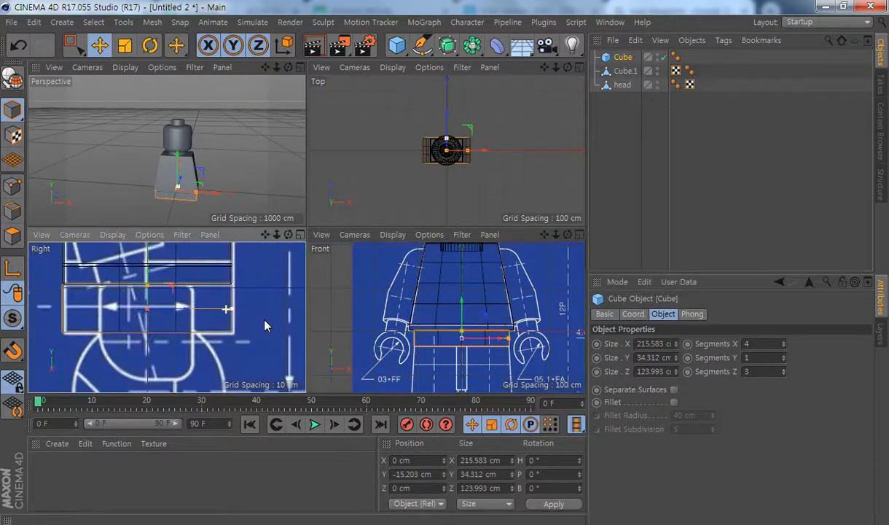
pyautogui.middleClick(466, 357)
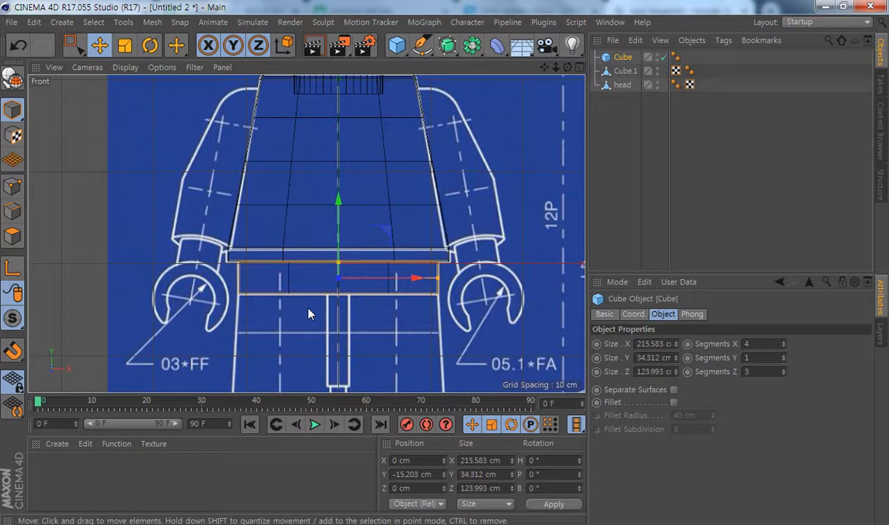
# Add a Bevel deformer and make it a child of the hip cube
pyautogui.click(619, 184)
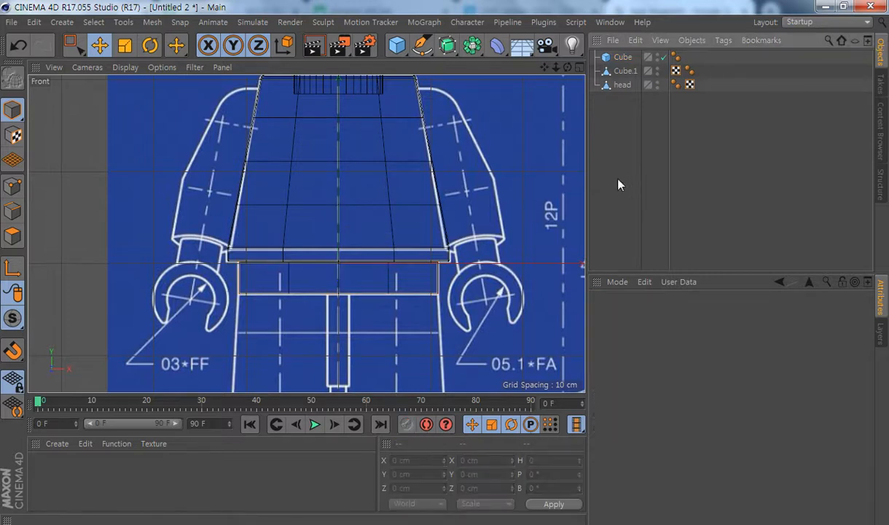
pyautogui.click(622, 57)
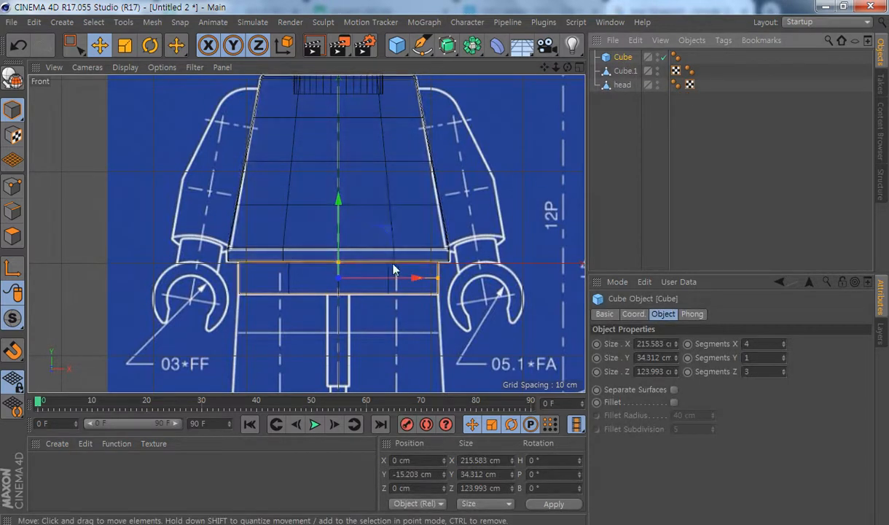
pyautogui.click(498, 50)
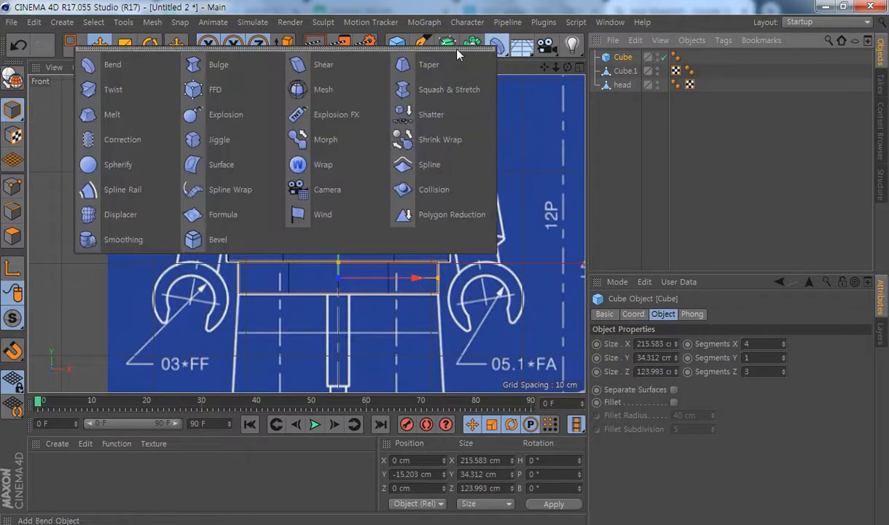
pyautogui.click(204, 245)
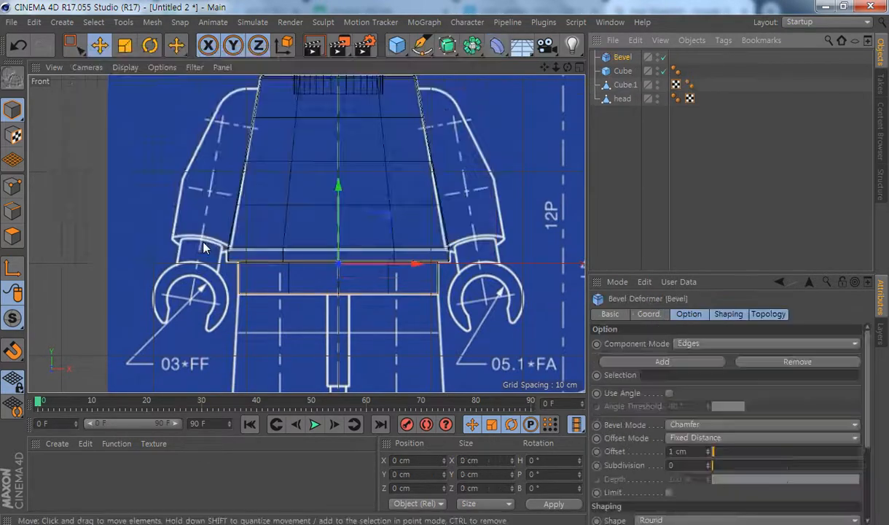
pyautogui.moveTo(628, 72); pyautogui.dragTo(629, 73)
pyautogui.scroll(5, 367, 308)
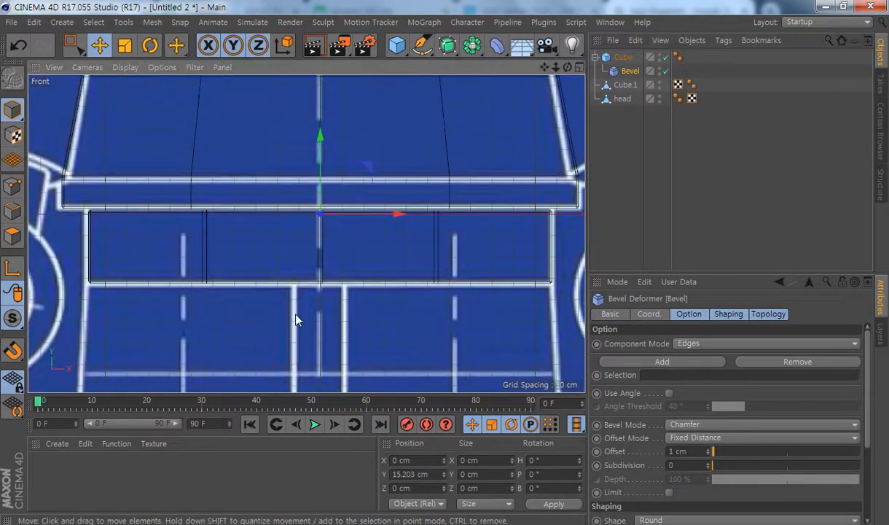
# Limit the hip cube's Bevel deformer by angle, enabling Use Angle with the 40° threshold
pyautogui.middleClick(400, 228)
pyautogui.keyDown('alt'); pyautogui.moveTo(191, 194); pyautogui.dragTo(172, 177, button='middle'); pyautogui.keyUp('alt')
pyautogui.keyDown('alt'); pyautogui.moveTo(172, 176); pyautogui.dragTo(204, 169, button='right'); pyautogui.keyUp('alt')
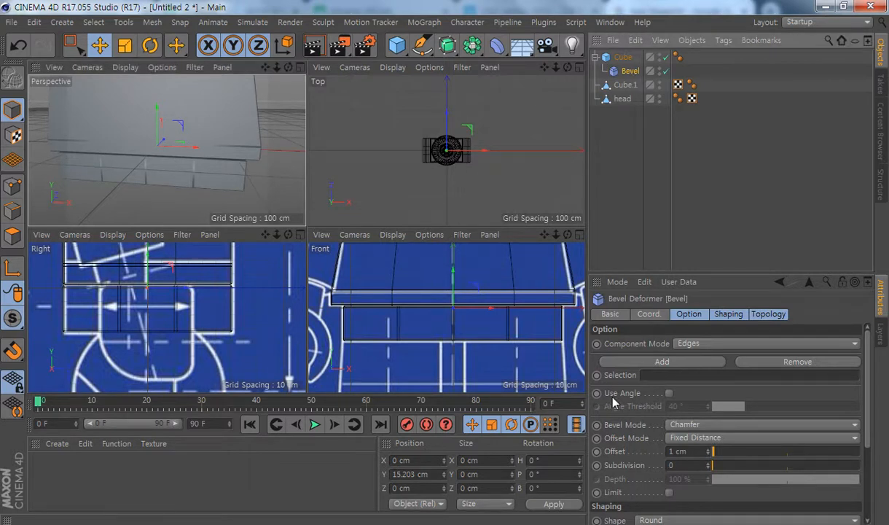
pyautogui.click(669, 394)
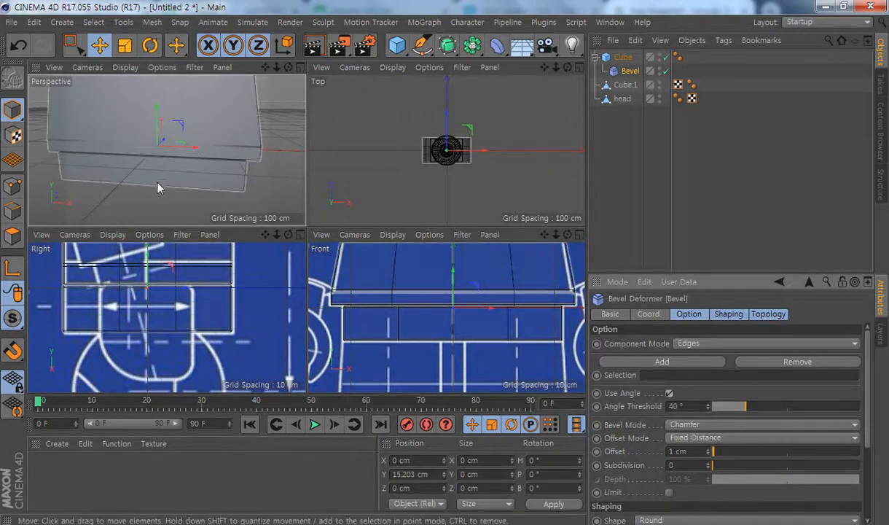
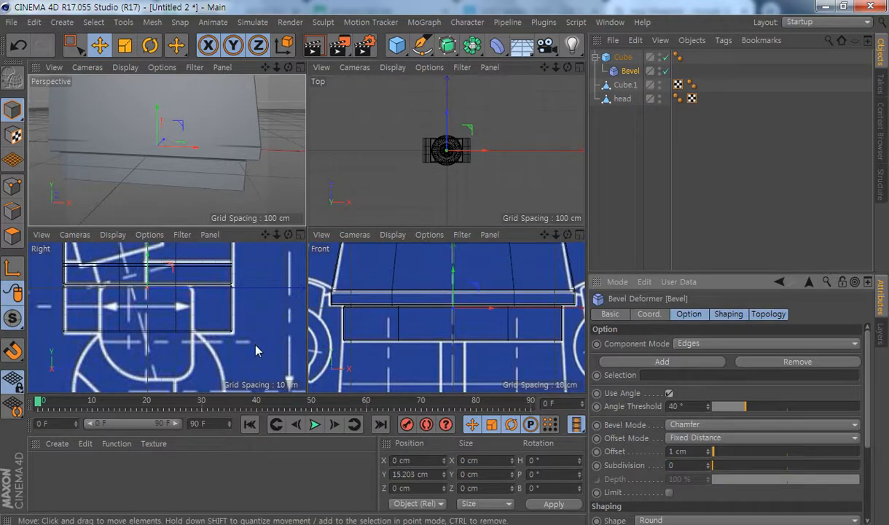
# Examine the bevelled hip block in perspective and compare it with the leg joint outlines on the front and right blueprints
pyautogui.keyDown('alt'); pyautogui.moveTo(227, 171); pyautogui.dragTo(137, 138); pyautogui.keyUp('alt')
pyautogui.keyDown('alt'); pyautogui.moveTo(313, 164); pyautogui.dragTo(386, 196, button='right'); pyautogui.keyUp('alt')
pyautogui.keyDown('alt'); pyautogui.moveTo(255, 176); pyautogui.dragTo(205, 163, button='middle'); pyautogui.keyUp('alt')
pyautogui.keyDown('alt'); pyautogui.moveTo(205, 164); pyautogui.dragTo(224, 158, button='right'); pyautogui.keyUp('alt')
pyautogui.keyDown('alt'); pyautogui.moveTo(221, 204); pyautogui.dragTo(200, 141); pyautogui.keyUp('alt')
pyautogui.keyDown('alt'); pyautogui.moveTo(250, 134); pyautogui.dragTo(206, 137, button='right'); pyautogui.keyUp('alt')
pyautogui.keyDown('alt'); pyautogui.moveTo(229, 131); pyautogui.dragTo(280, 212); pyautogui.keyUp('alt')
pyautogui.keyDown('alt'); pyautogui.moveTo(167, 150); pyautogui.dragTo(218, 148); pyautogui.keyUp('alt')
pyautogui.scroll(3, 222, 152)
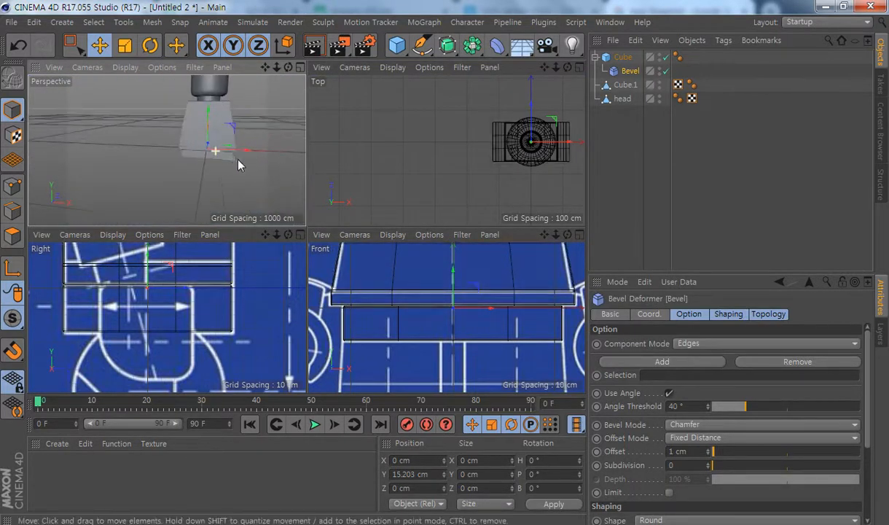
pyautogui.scroll(-5, 470, 294)
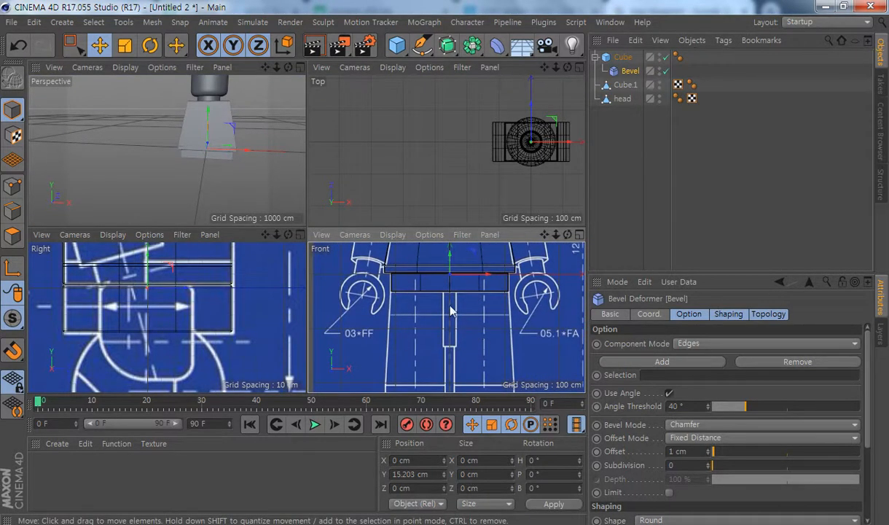
pyautogui.scroll(4, 191, 321)
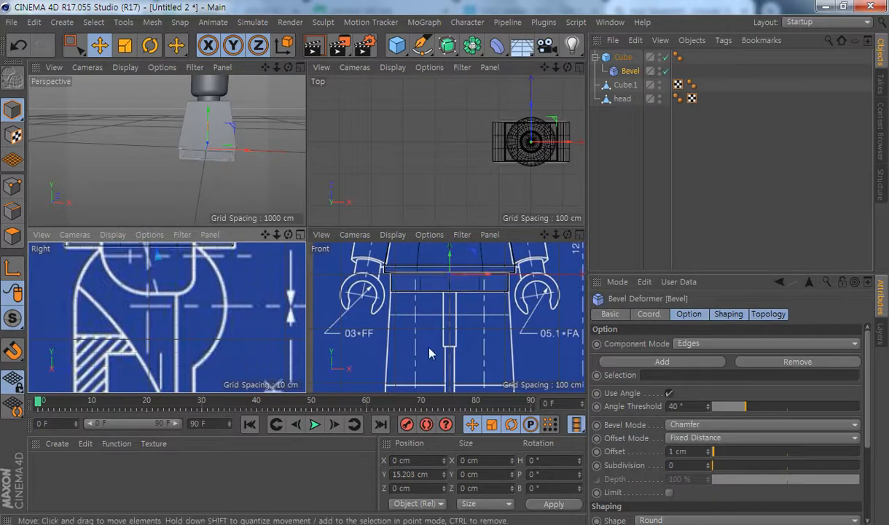
pyautogui.middleClick(200, 329)
pyautogui.scroll(3, 426, 289)
pyautogui.keyDown('alt'); pyautogui.moveTo(426, 284); pyautogui.dragTo(380, 297, button='right'); pyautogui.keyUp('alt')
pyautogui.keyDown('alt'); pyautogui.moveTo(405, 299); pyautogui.dragTo(283, 282, button='middle'); pyautogui.keyUp('alt')
pyautogui.middleClick(284, 282)
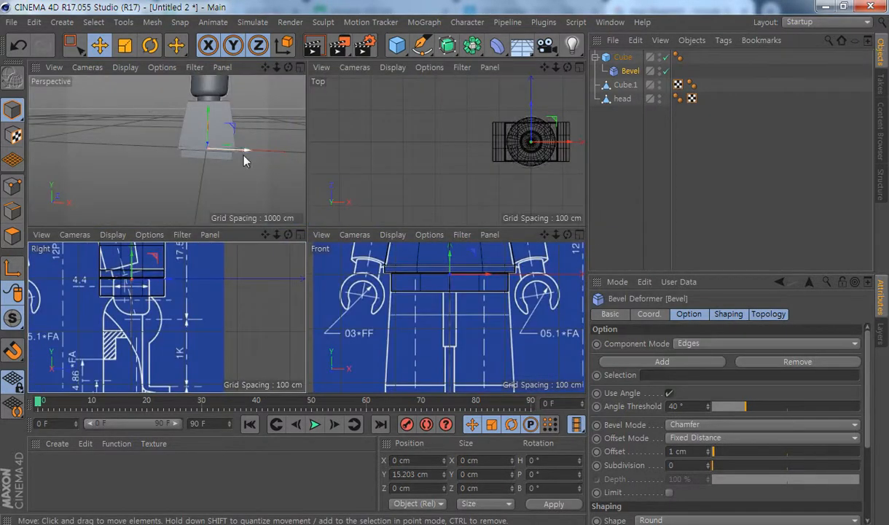
# Add a Cylinder primitive for the joint below the hip block
pyautogui.click(412, 49)
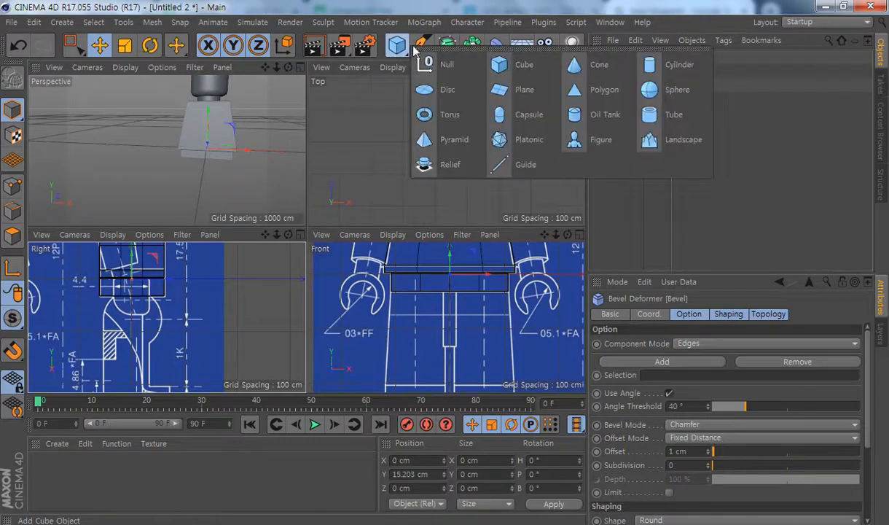
pyautogui.click(660, 67)
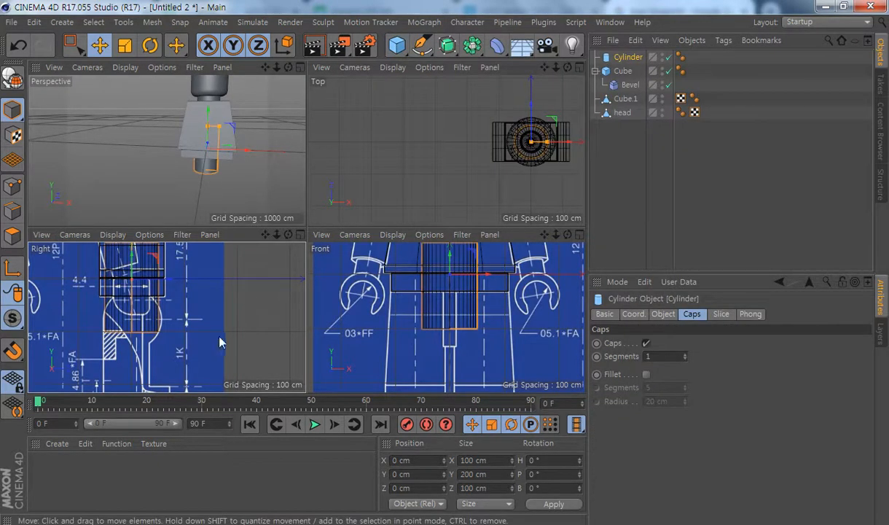
pyautogui.keyDown('alt'); pyautogui.moveTo(436, 302); pyautogui.dragTo(432, 317, button='middle'); pyautogui.keyUp('alt')
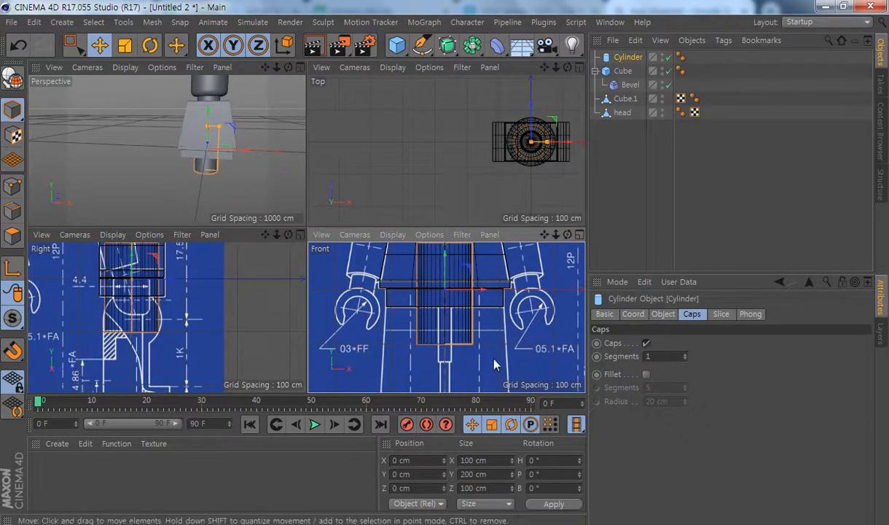
pyautogui.keyDown('alt'); pyautogui.moveTo(467, 301); pyautogui.dragTo(456, 304, button='middle'); pyautogui.keyUp('alt')
pyautogui.click(150, 46)
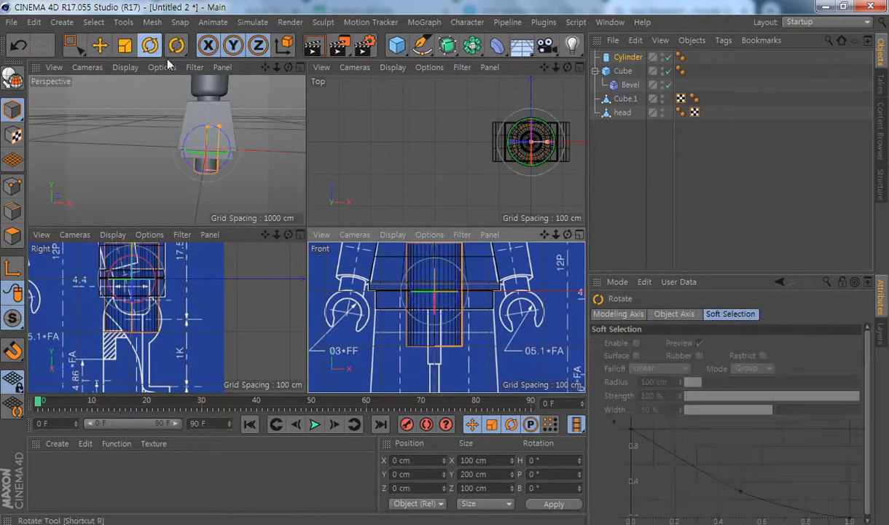
pyautogui.moveTo(454, 280); pyautogui.dragTo(405, 265)
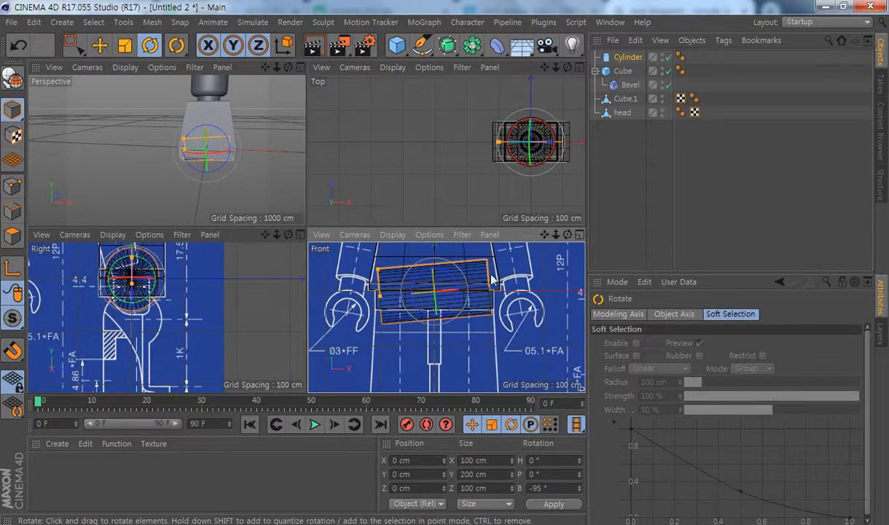
pyautogui.keyDown('alt'); pyautogui.moveTo(489, 309); pyautogui.dragTo(503, 325, button='middle'); pyautogui.keyUp('alt')
pyautogui.hotkey('ctrl', 'z')
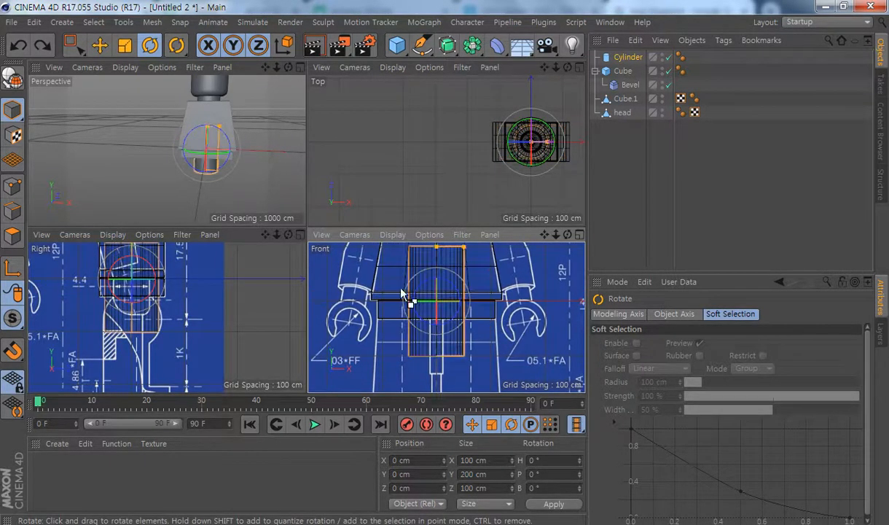
# Set the cylinder's orientation to +X so it lies along the hip's width
pyautogui.click(632, 58)
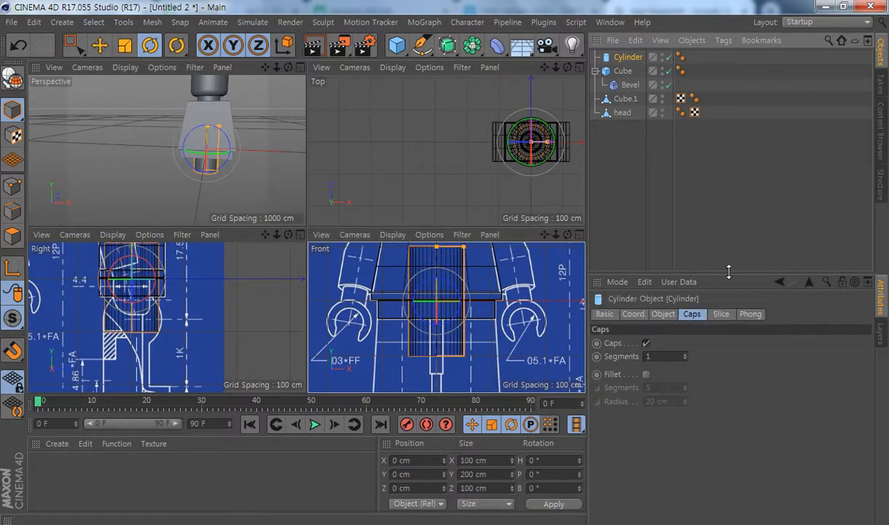
pyautogui.click(664, 314)
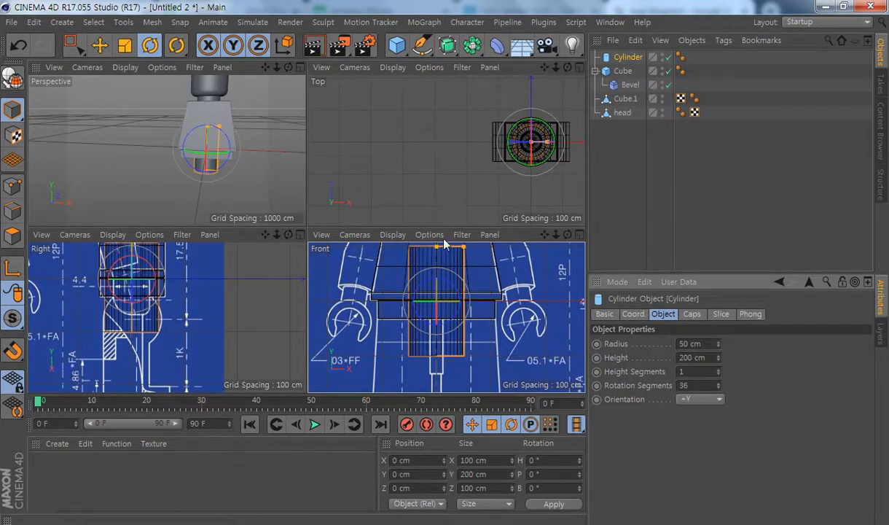
pyautogui.click(718, 403)
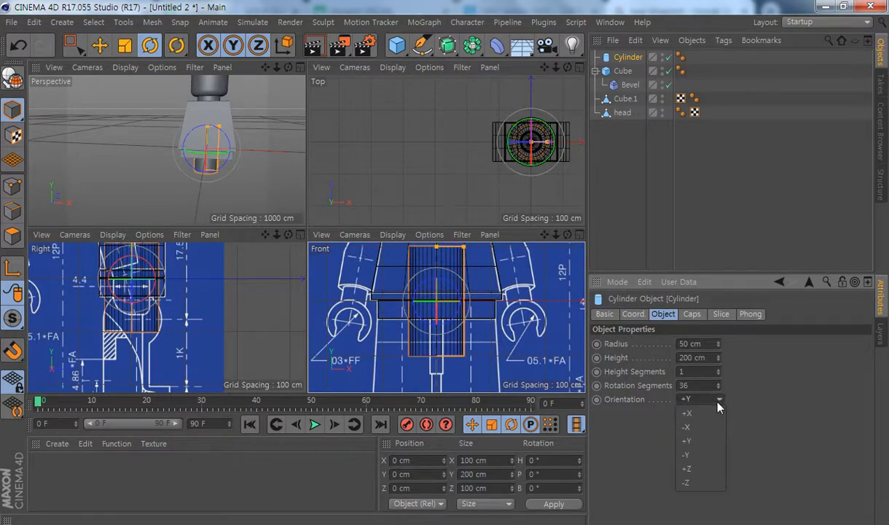
pyautogui.click(716, 413)
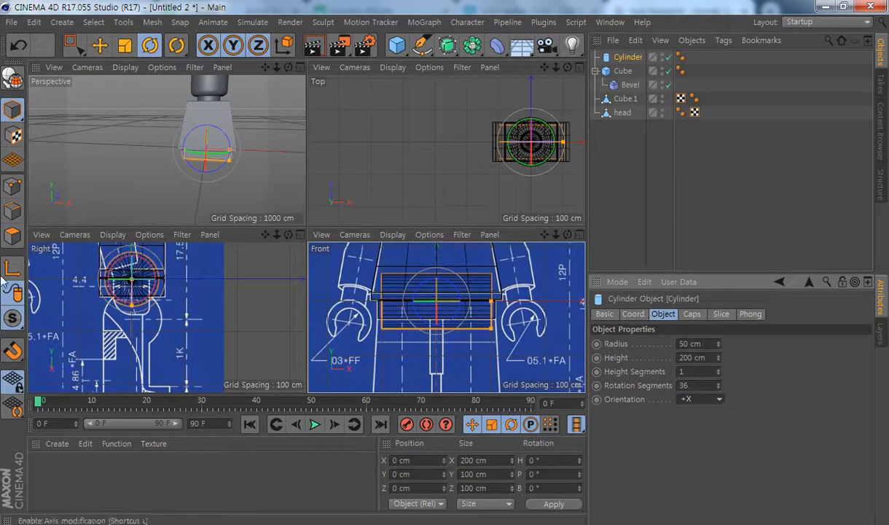
# Move the cylinder down to Y about -76 cm, centring it on the leg joint circle in the right blueprint
pyautogui.keyDown('alt'); pyautogui.moveTo(149, 316); pyautogui.dragTo(170, 323, button='middle'); pyautogui.keyUp('alt')
pyautogui.middleClick(215, 349)
pyautogui.keyDown('alt'); pyautogui.moveTo(343, 226); pyautogui.dragTo(341, 238, button='middle'); pyautogui.keyUp('alt')
pyautogui.keyDown('alt'); pyautogui.moveTo(341, 238); pyautogui.dragTo(399, 190, button='right'); pyautogui.keyUp('alt')
pyautogui.click(100, 45)
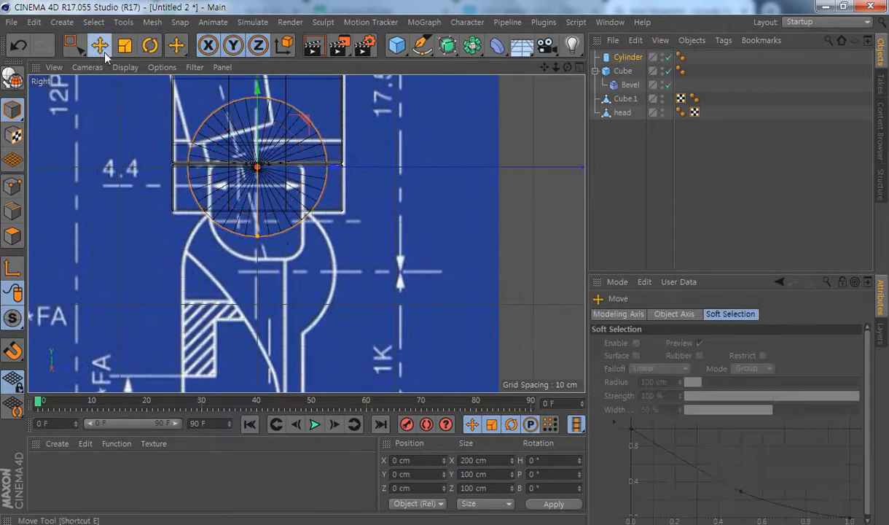
pyautogui.moveTo(306, 124); pyautogui.dragTo(302, 230)
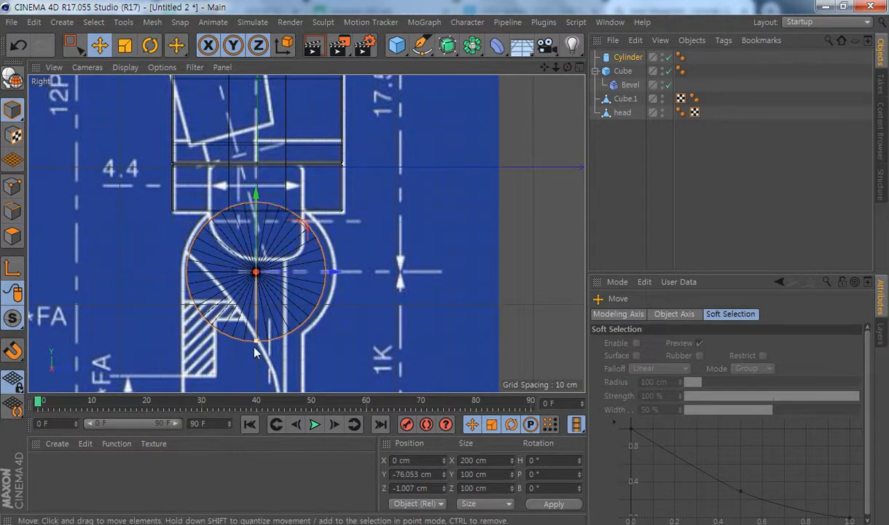
# Enlarge the cylinder to a radius of about 54.7 cm and shift it to Z about 1.2 cm, matching the joint circle
pyautogui.moveTo(255, 346); pyautogui.dragTo(254, 352)
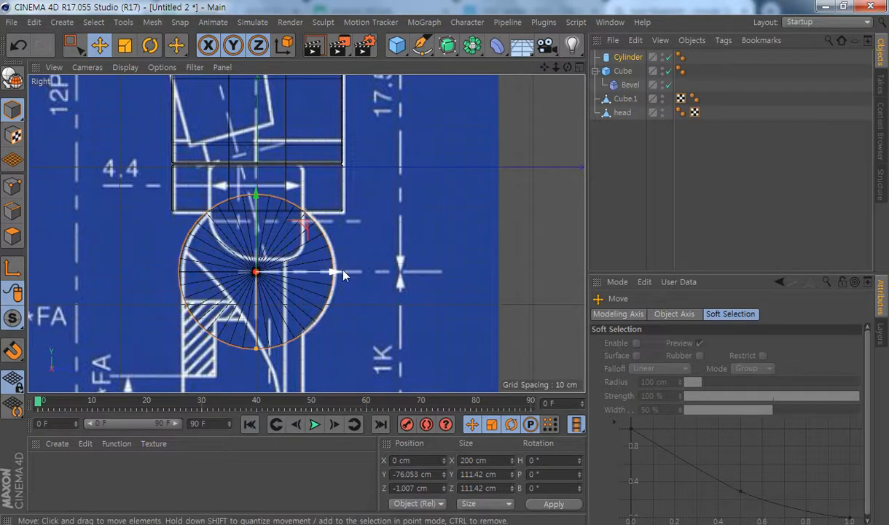
pyautogui.moveTo(340, 272); pyautogui.dragTo(340, 274)
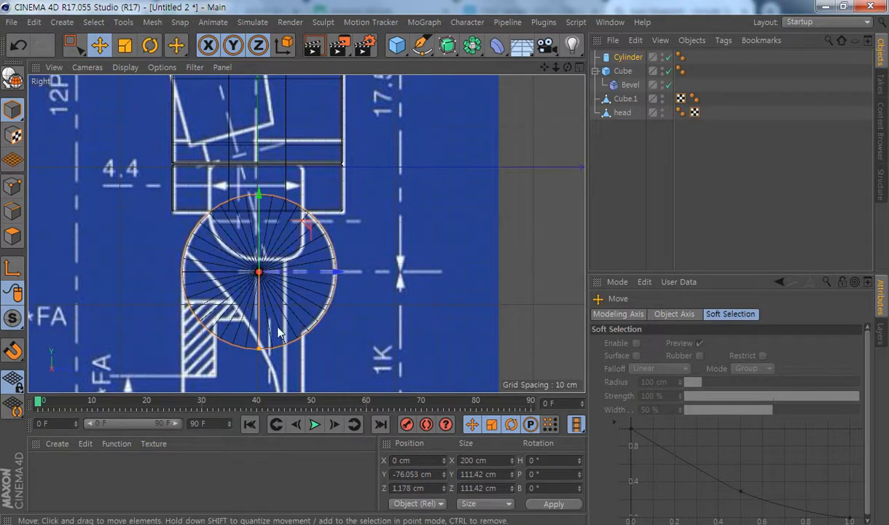
pyautogui.moveTo(259, 348); pyautogui.dragTo(262, 352)
pyautogui.keyDown('alt'); pyautogui.moveTo(357, 333); pyautogui.dragTo(362, 252, button='middle'); pyautogui.keyUp('alt')
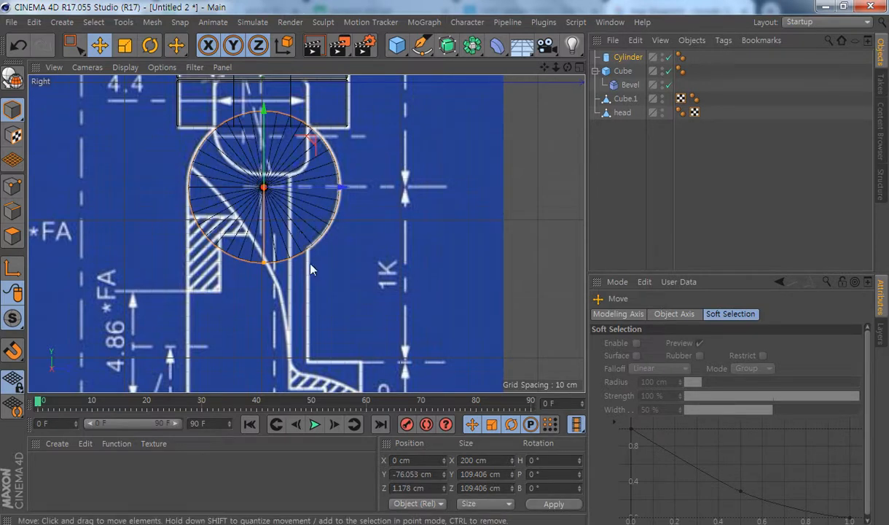
# Reduce the cylinder's rotation segments to 20
pyautogui.click(627, 59)
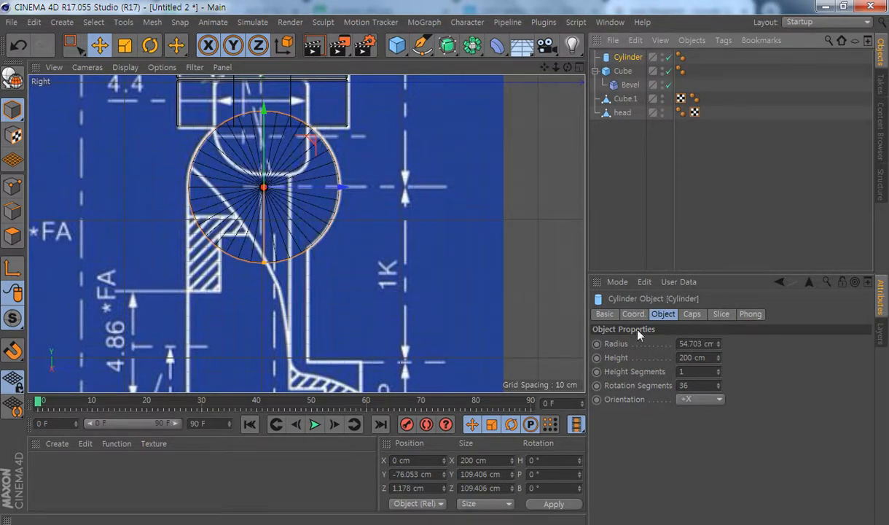
pyautogui.click(718, 388)
pyautogui.click(719, 388)
pyautogui.click(718, 388)
pyautogui.click(719, 388)
pyautogui.click(718, 388)
pyautogui.click(719, 388)
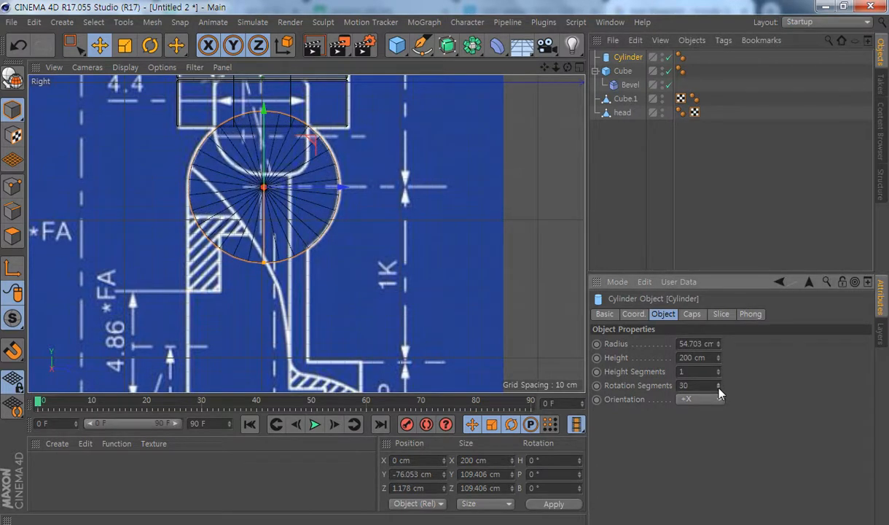
pyautogui.click(719, 382)
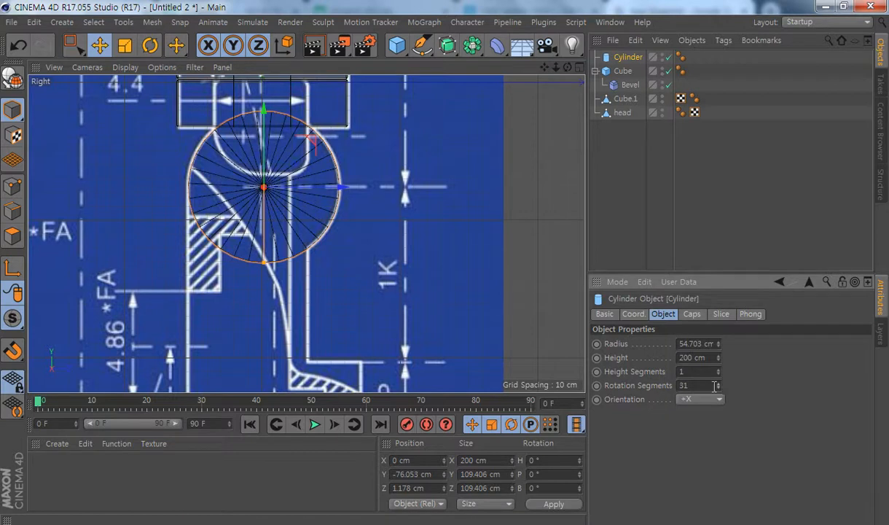
pyautogui.moveTo(718, 390); pyautogui.dragTo(720, 389)
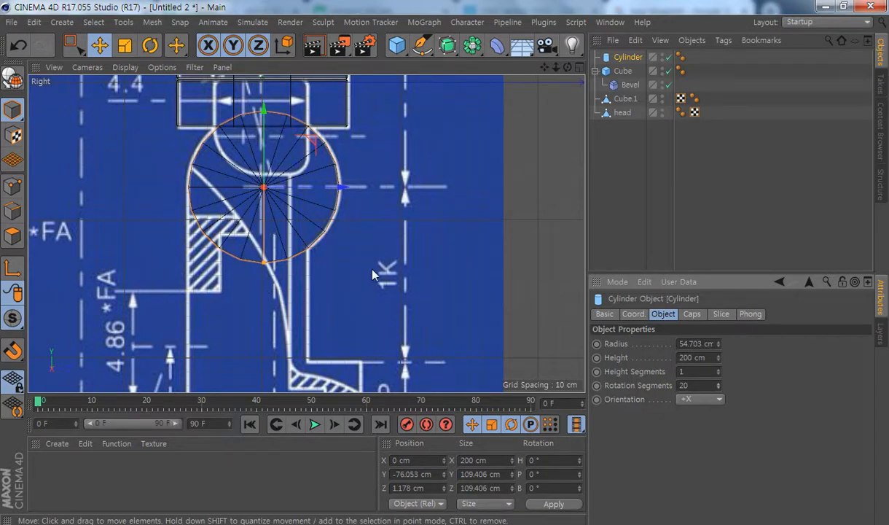
# Shorten the cylinder's height to about 23 cm, matching the narrow centre strip between the legs on the front blueprint
pyautogui.middleClick(313, 243)
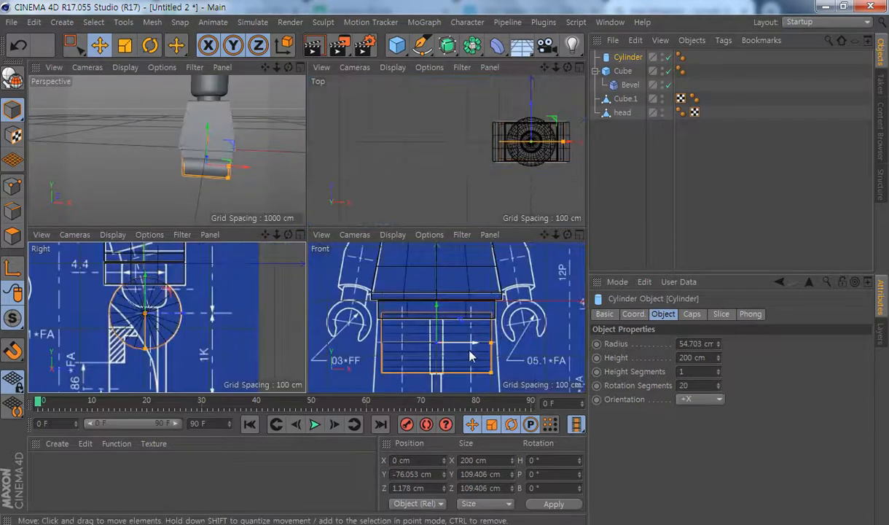
pyautogui.middleClick(463, 357)
pyautogui.keyDown('alt'); pyautogui.moveTo(320, 336); pyautogui.dragTo(345, 264, button='middle'); pyautogui.keyUp('alt')
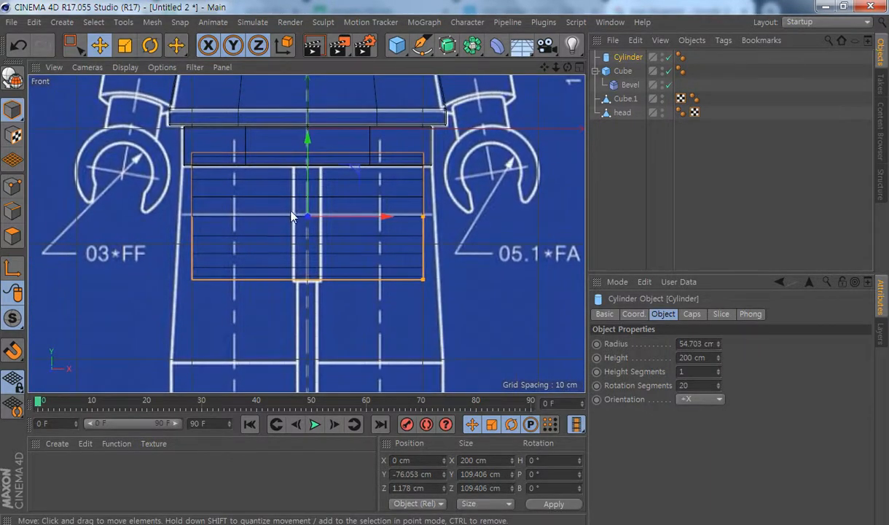
pyautogui.moveTo(423, 217); pyautogui.dragTo(322, 250)
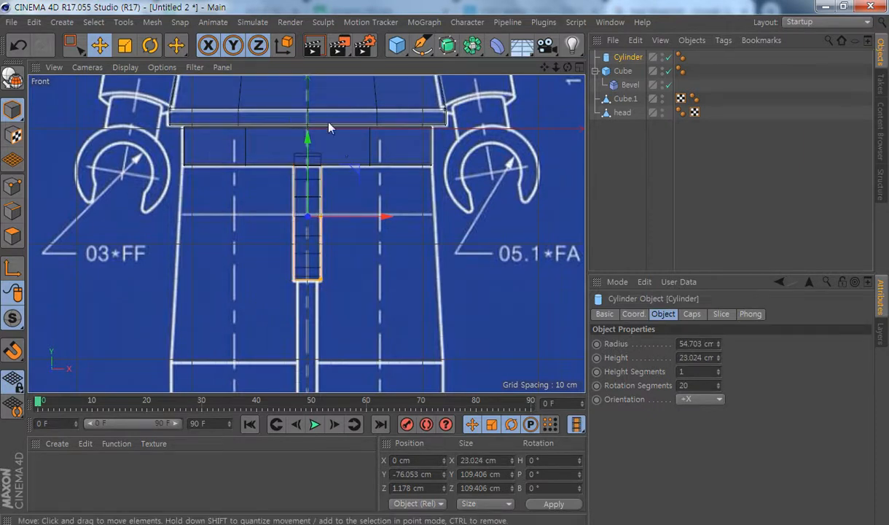
# Enable the cylinder's cap fillet with 1 segment and open the fillet radius for editing
pyautogui.click(692, 314)
pyautogui.click(646, 375)
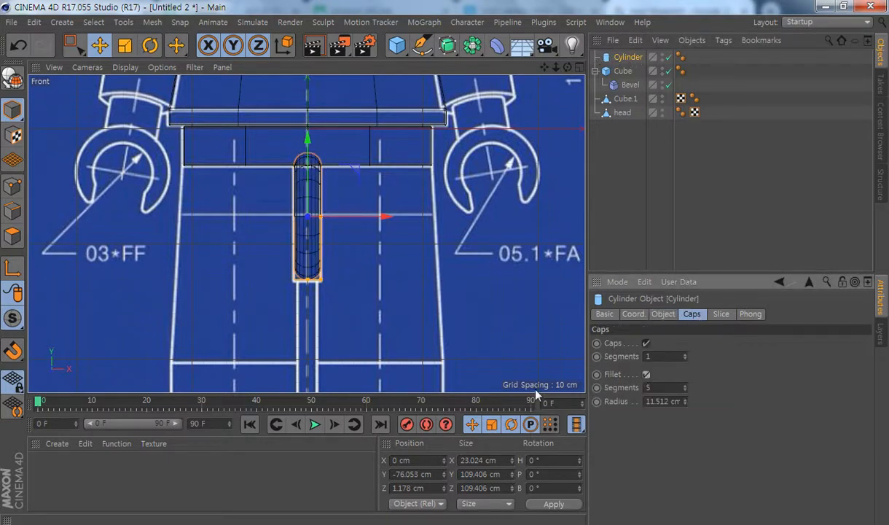
pyautogui.doubleClick(680, 387)
pyautogui.write('1')
pyautogui.doubleClick(646, 402)
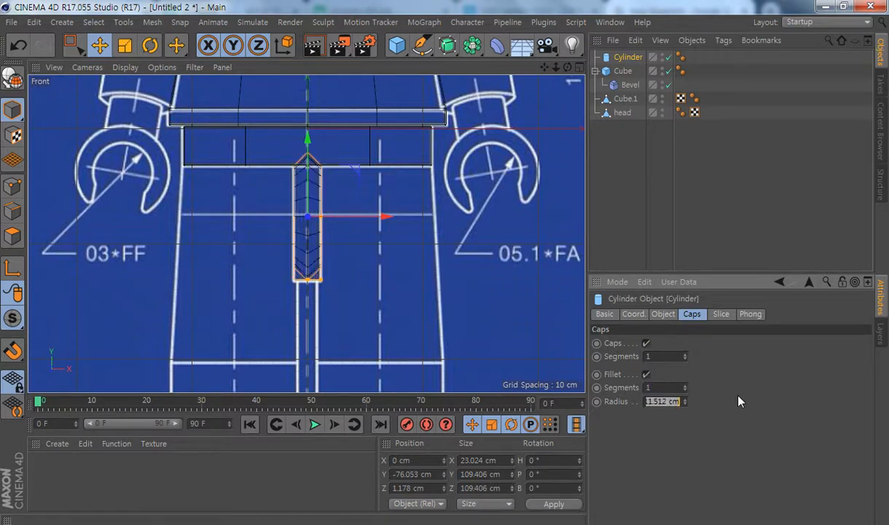
# Set the cap fillet radius of the hip cylinder to 3 cm and check the rounding in the perspective view
pyautogui.write('4')
pyautogui.press('Return')
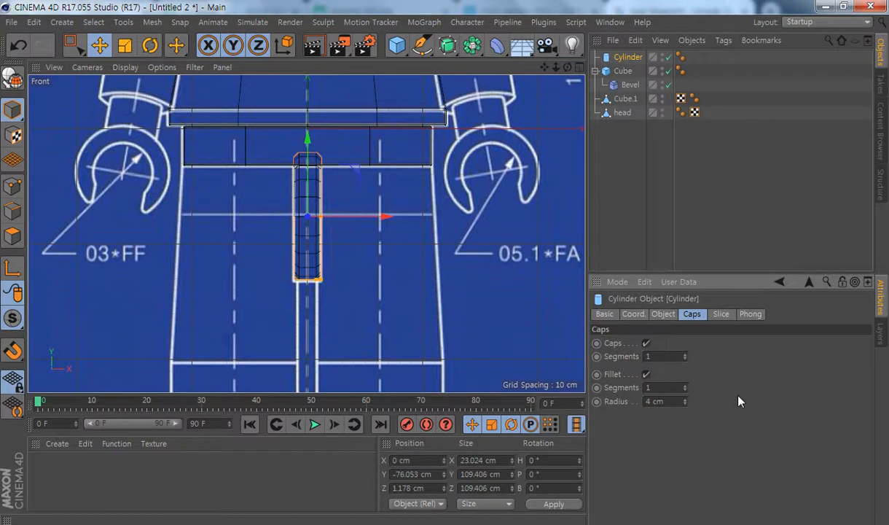
pyautogui.click(685, 404)
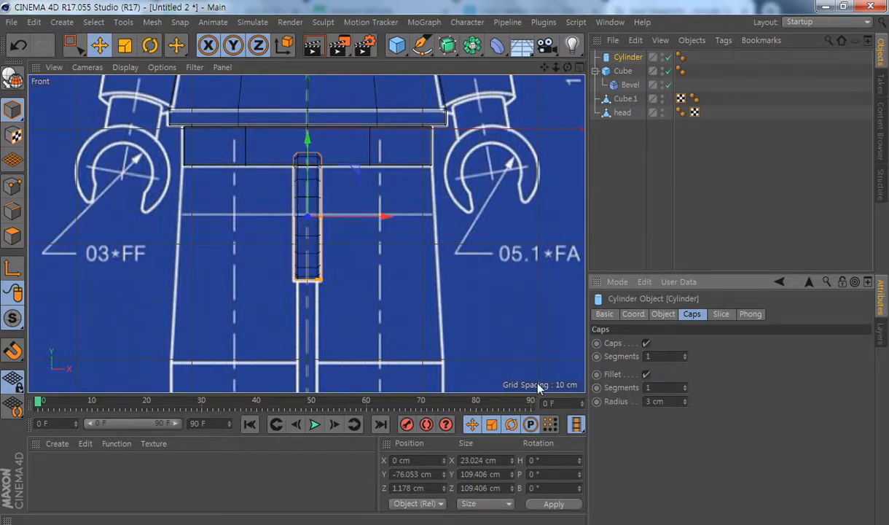
pyautogui.keyDown('alt'); pyautogui.moveTo(321, 249); pyautogui.dragTo(307, 250, button='middle'); pyautogui.keyUp('alt')
pyautogui.middleClick(306, 245)
pyautogui.keyDown('alt'); pyautogui.moveTo(158, 163); pyautogui.dragTo(254, 153, button='right'); pyautogui.keyUp('alt')
pyautogui.keyDown('alt'); pyautogui.moveTo(201, 166); pyautogui.dragTo(277, 185, button='right'); pyautogui.keyUp('alt')
pyautogui.keyDown('alt'); pyautogui.moveTo(174, 204); pyautogui.dragTo(197, 186); pyautogui.keyUp('alt')
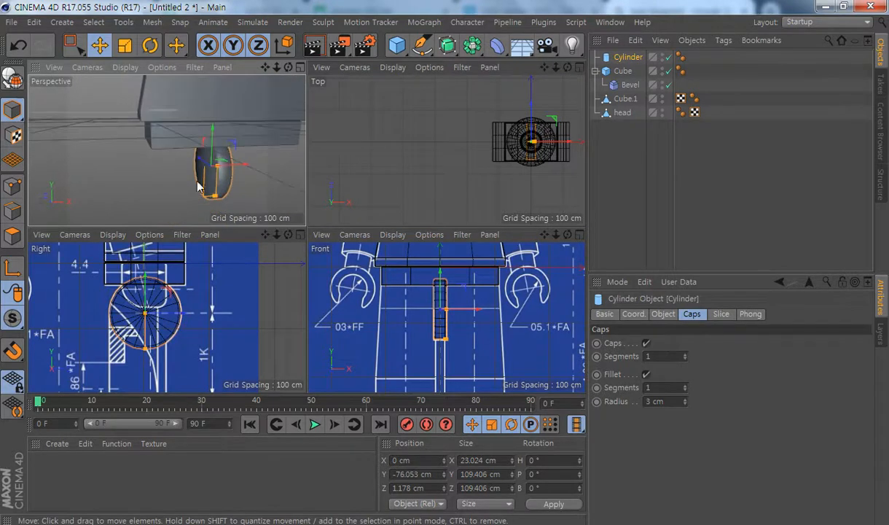
# Merge the Cube and its Bevel deformer into a single polygon object with Connect Objects + Delete
pyautogui.click(625, 72)
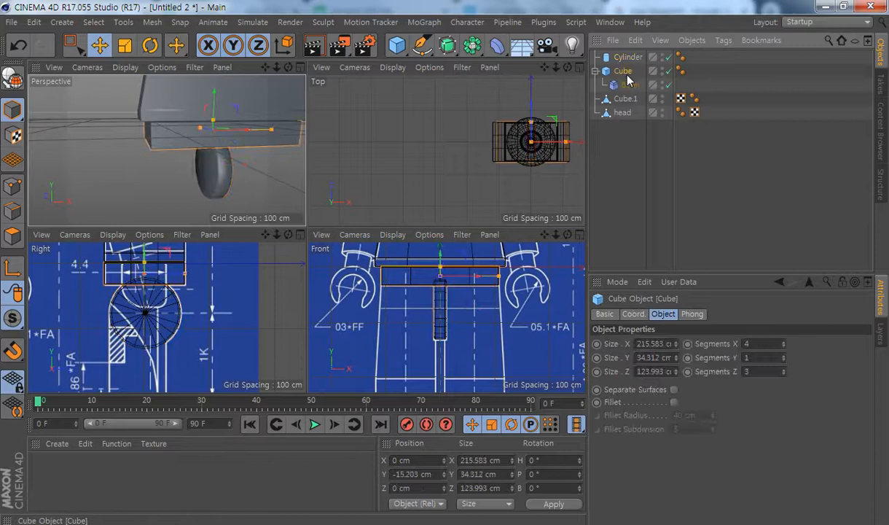
pyautogui.click(625, 83)
pyautogui.click(624, 71)
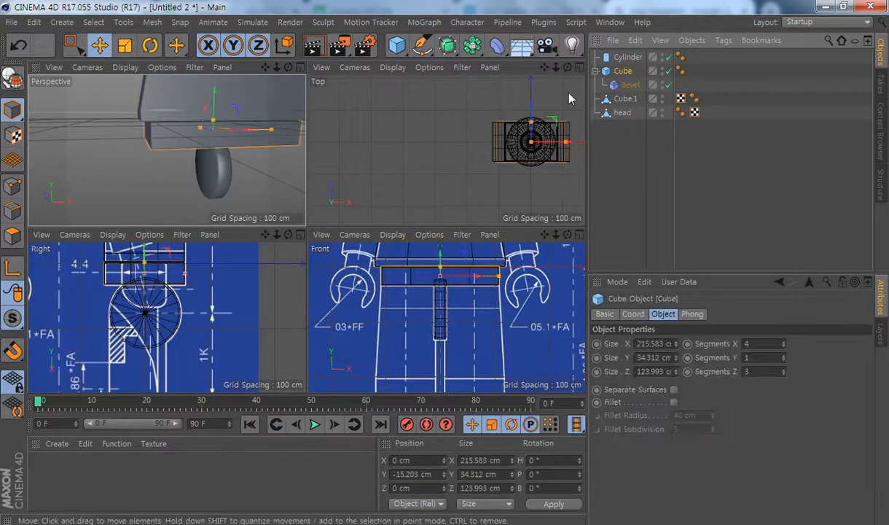
pyautogui.rightClick(624, 73)
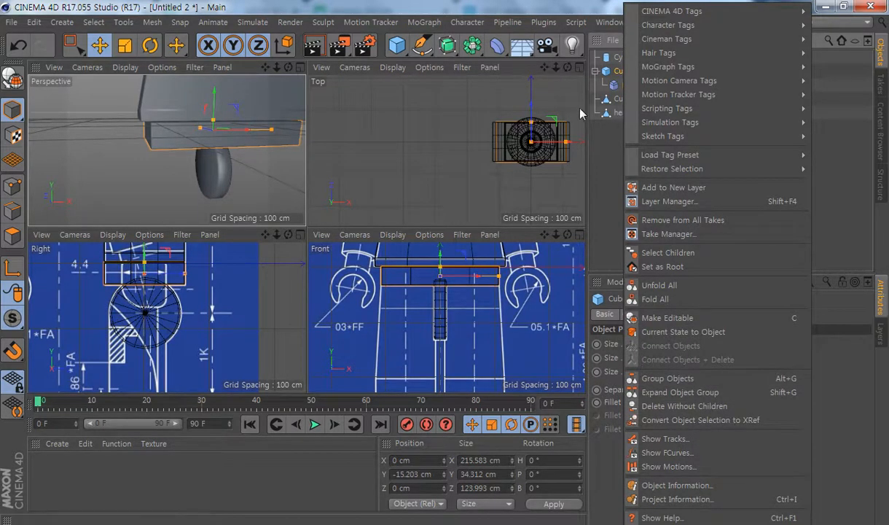
pyautogui.click(614, 149)
pyautogui.middleClick(620, 73)
pyautogui.rightClick(620, 72)
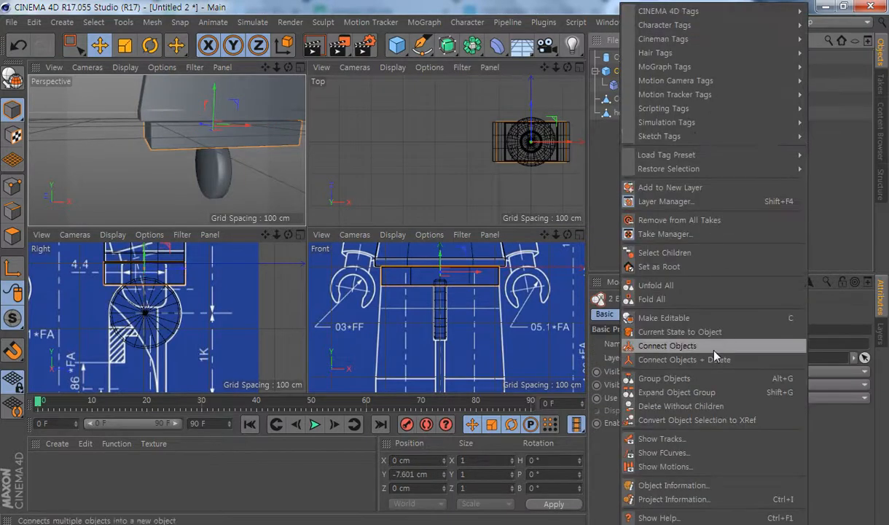
pyautogui.click(684, 359)
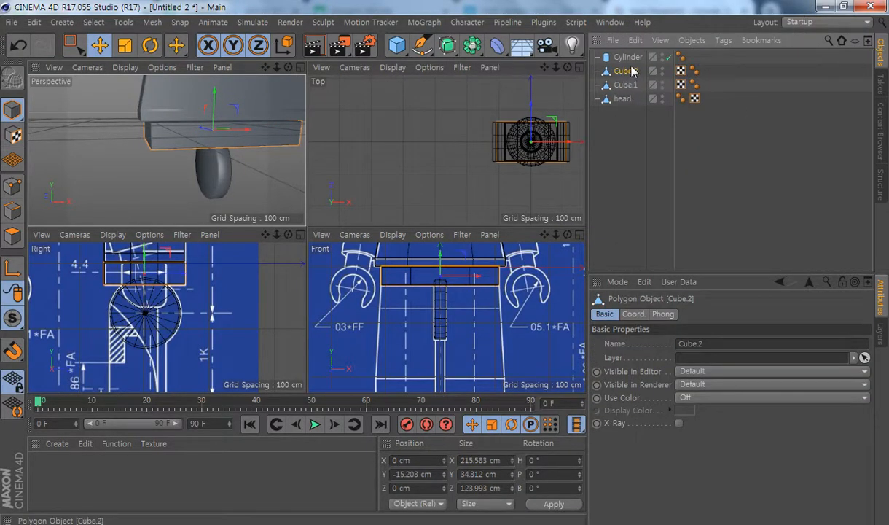
# Rename the Cylinder object as cycle
pyautogui.click(625, 84)
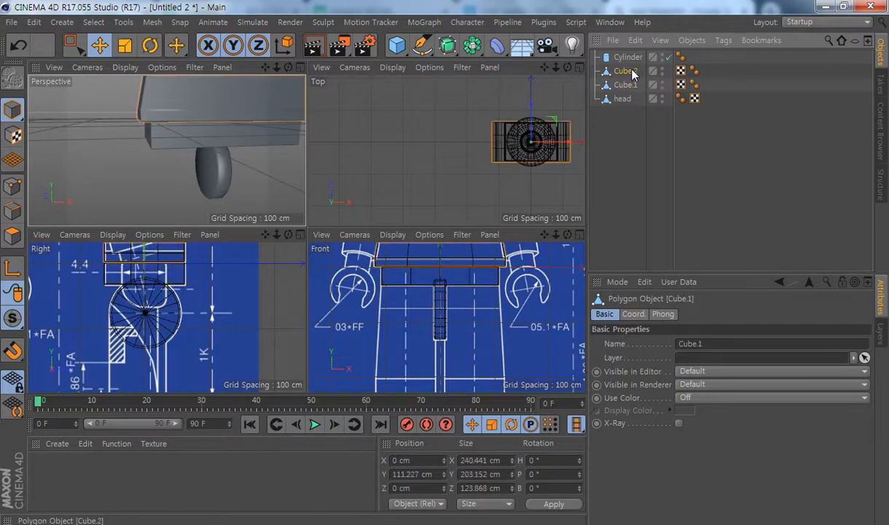
pyautogui.click(624, 70)
pyautogui.click(628, 58)
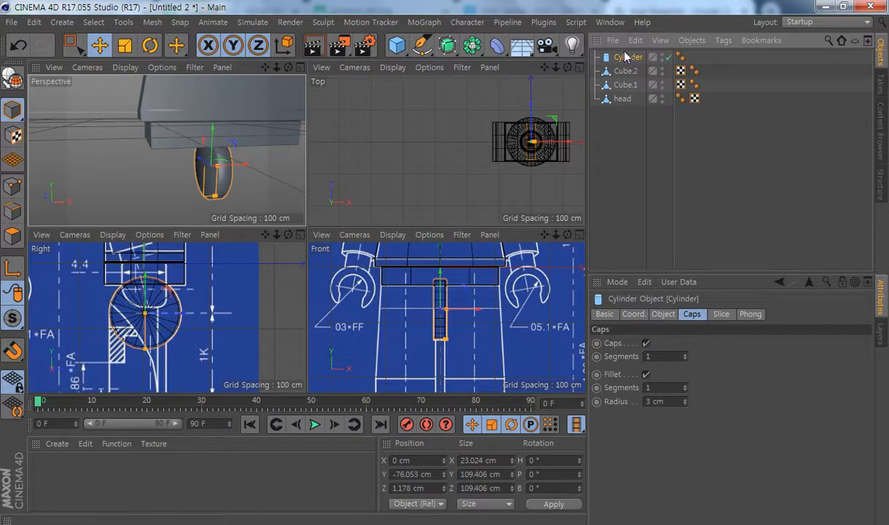
pyautogui.doubleClick(628, 57)
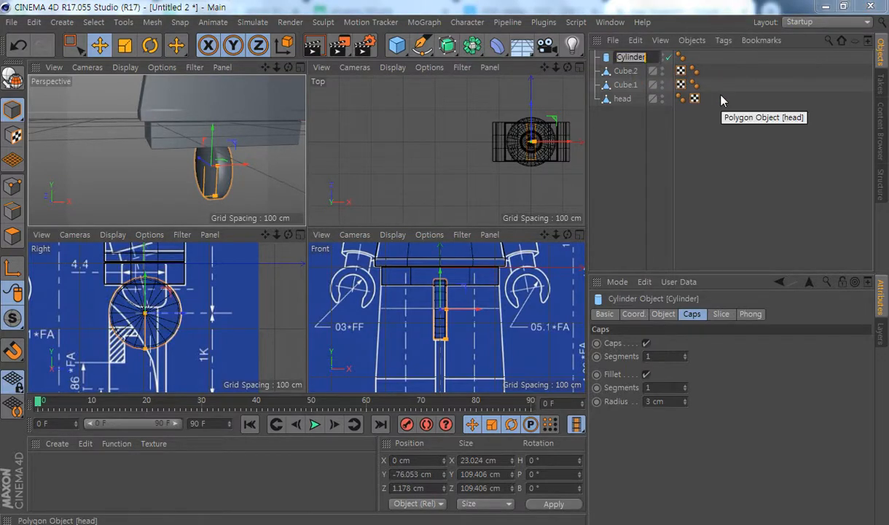
pyautogui.press('BackSpace')
pyautogui.write('cycle')
pyautogui.press('Return')
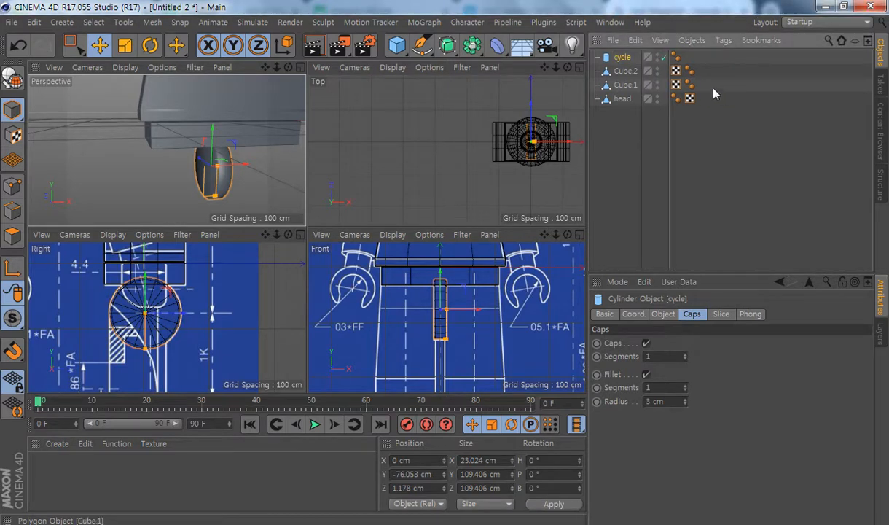
# Rename the torso object Cube.1 as body
pyautogui.click(628, 85)
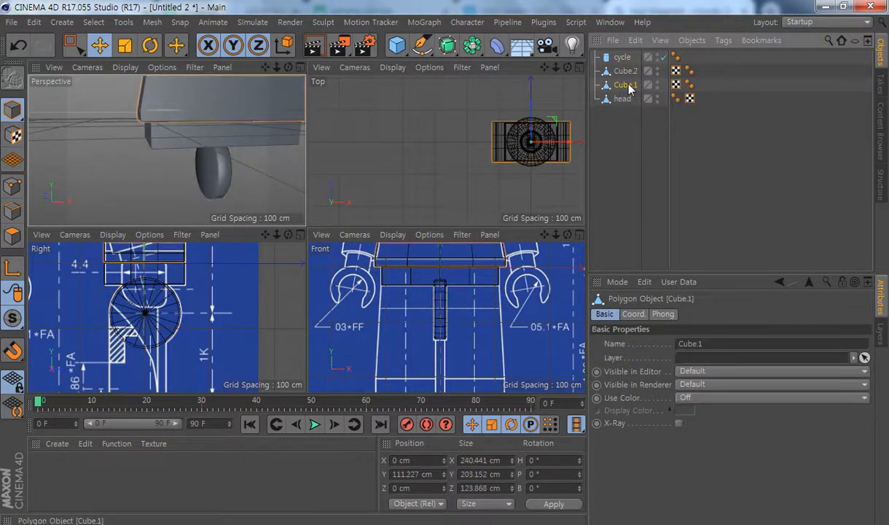
pyautogui.doubleClick(625, 85)
pyautogui.write('waist')
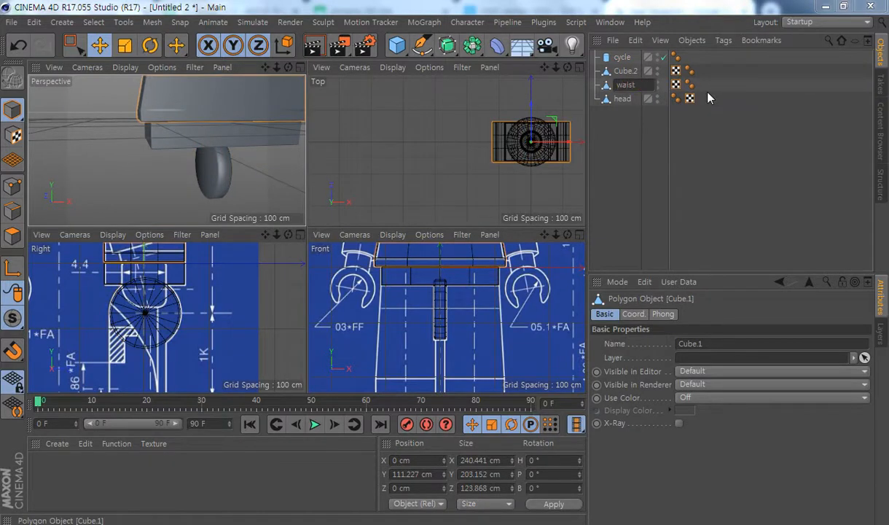
pyautogui.press('Return')
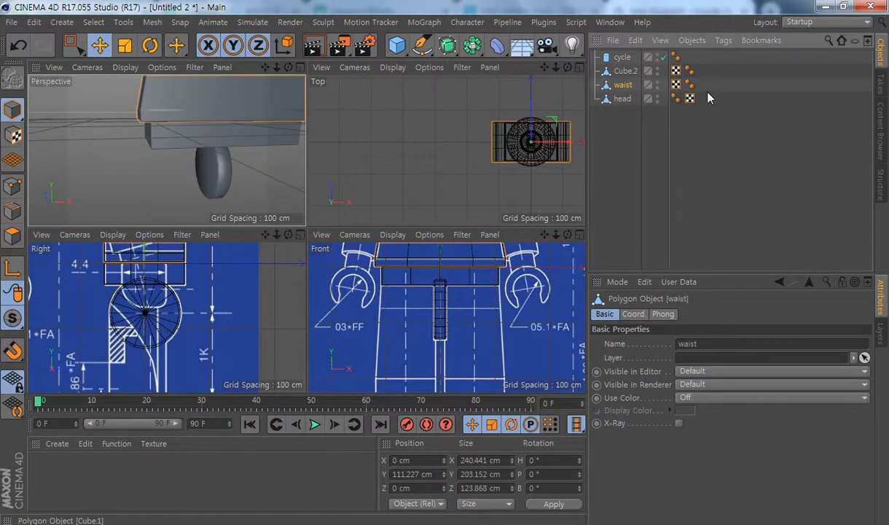
pyautogui.doubleClick(625, 84)
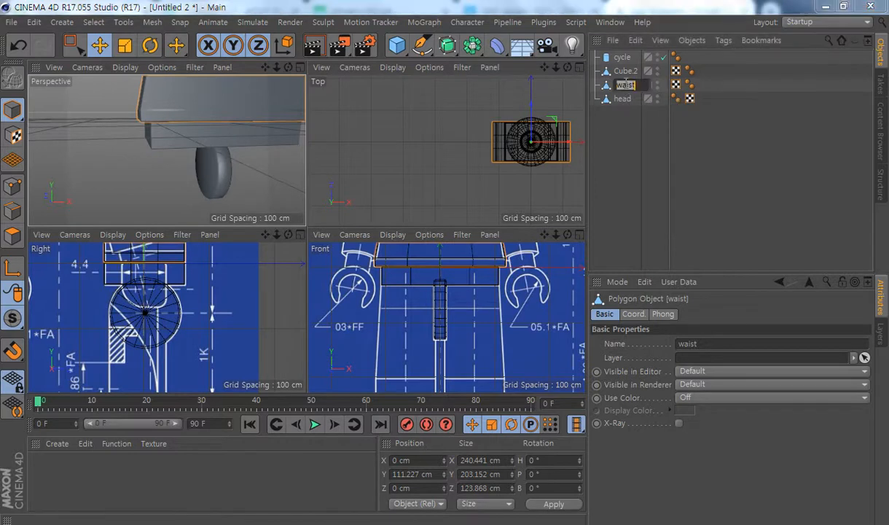
pyautogui.write('body')
pyautogui.press('Return')
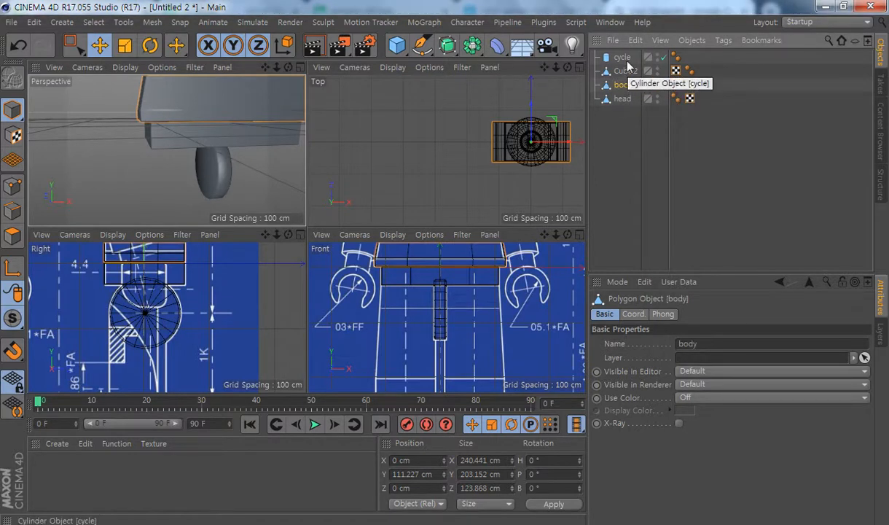
# Rename the block below the torso, Cube.2, as waist
pyautogui.doubleClick(624, 75)
pyautogui.write('wast')
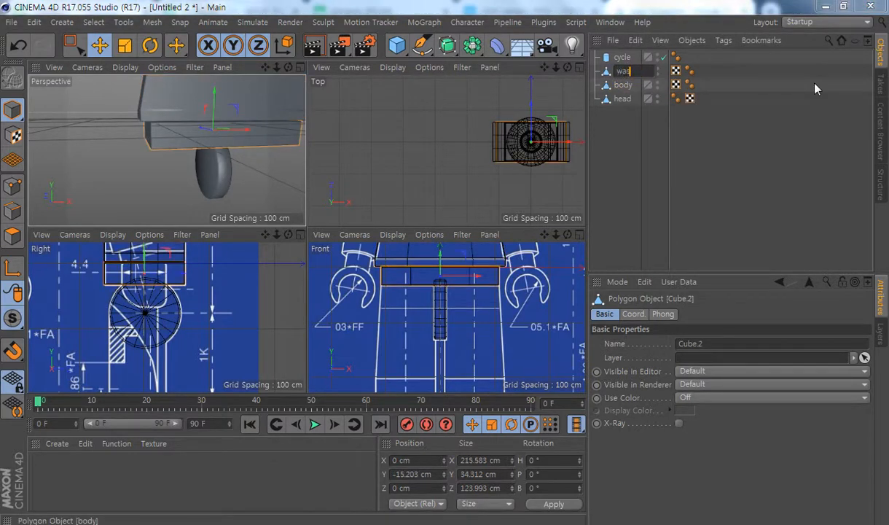
pyautogui.press('BackSpace')
pyautogui.press('BackSpace')
pyautogui.write('ist')
pyautogui.press('Return')
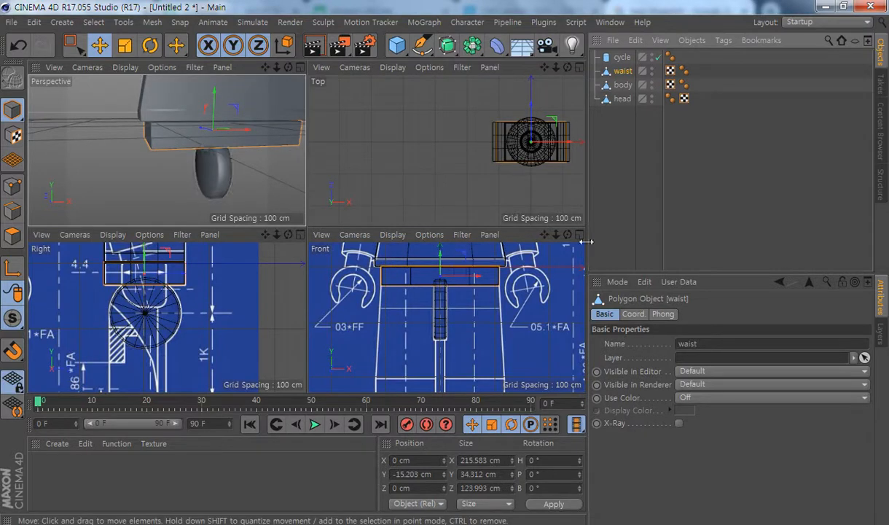
pyautogui.click(621, 58)
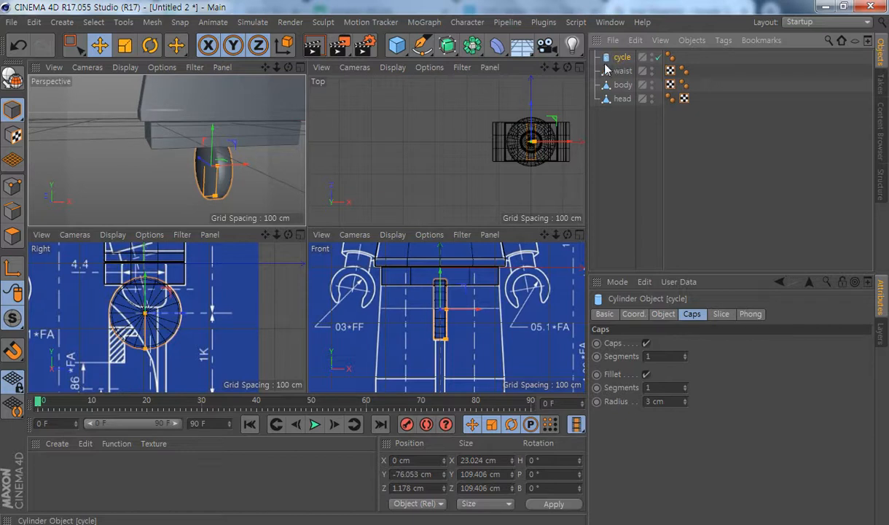
pyautogui.click(13, 83)
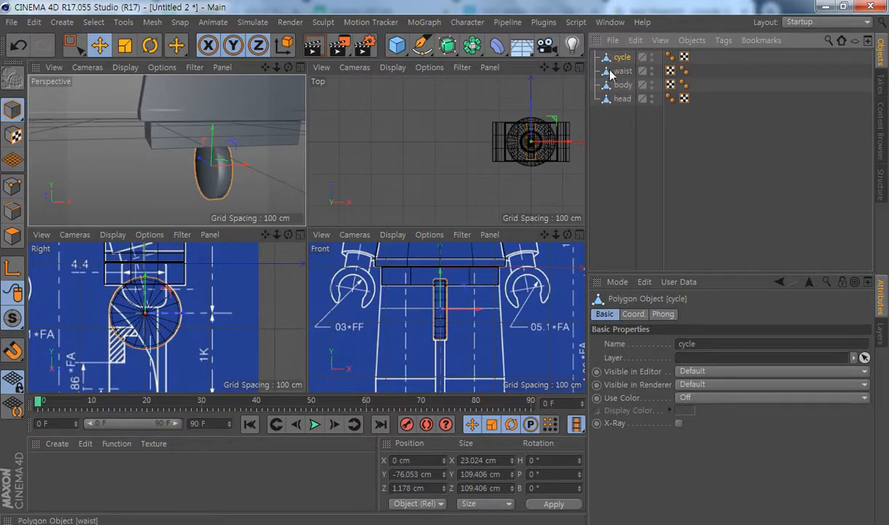
pyautogui.hotkey('ctrl', 'z')
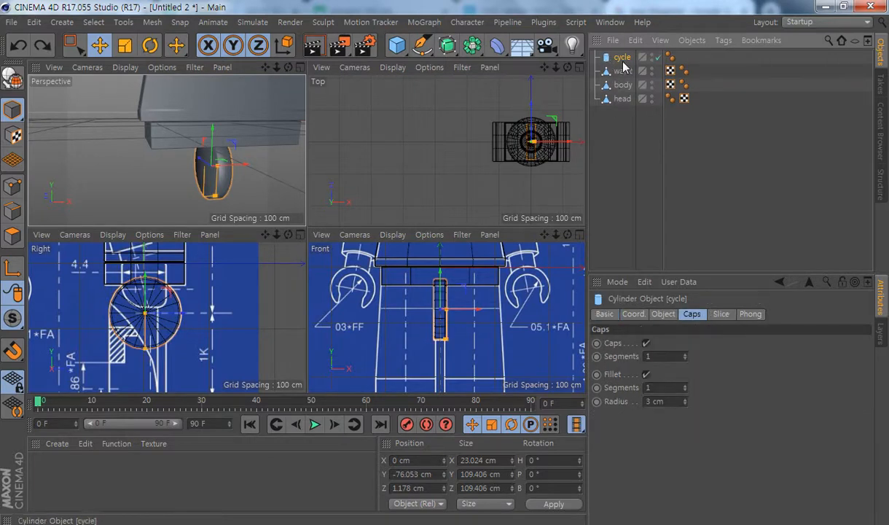
# Duplicate the cycle cylinder in place and turn off the cap fillet on the copy
pyautogui.click(621, 67)
pyautogui.click(622, 59)
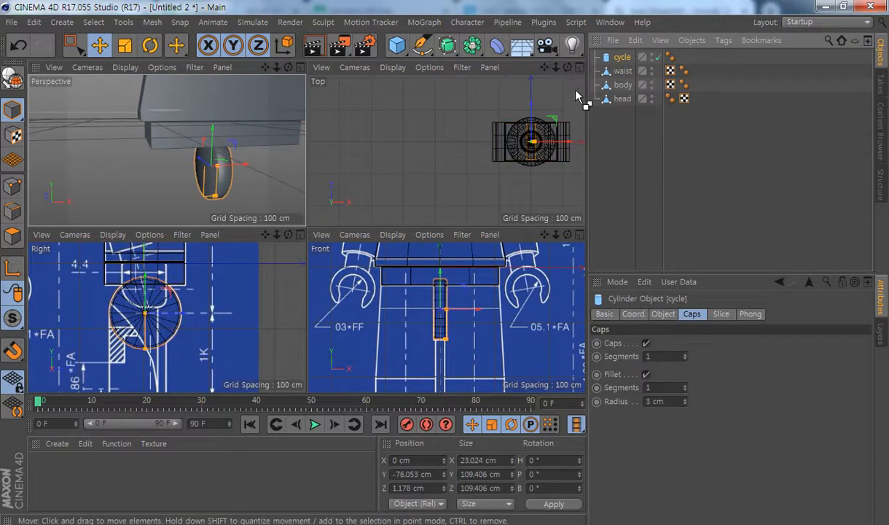
pyautogui.hotkey('ctrl', 'c')
pyautogui.hotkey('ctrl', 'v')
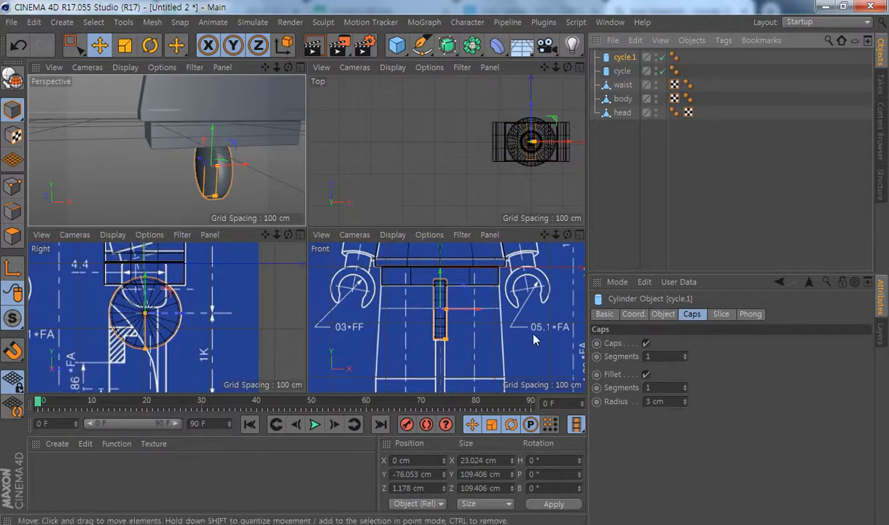
pyautogui.click(645, 375)
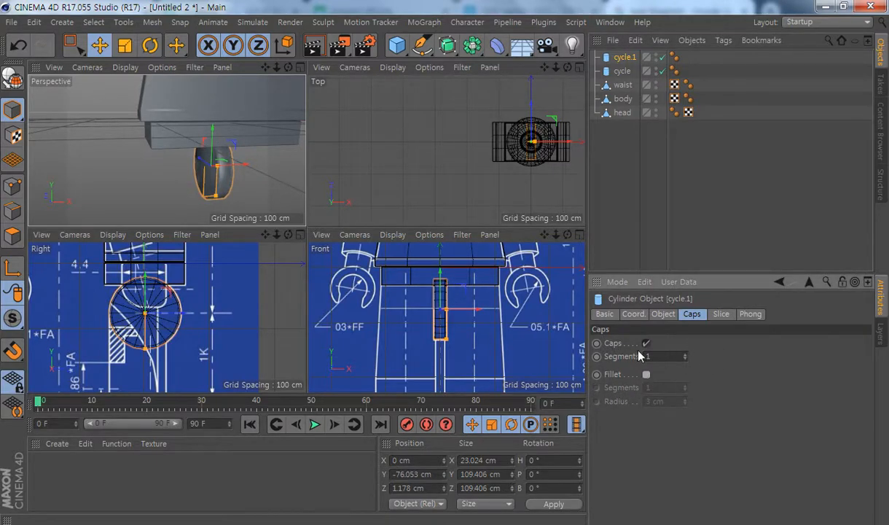
# Move the copied cylinder along X in the Front view onto the left leg's dashed centre line, about -63 cm
pyautogui.scroll(3, 478, 319)
pyautogui.middleClick(453, 324)
pyautogui.keyDown('alt'); pyautogui.moveTo(379, 253); pyautogui.dragTo(507, 251, button='middle'); pyautogui.keyUp('alt')
pyautogui.moveTo(462, 202); pyautogui.dragTo(357, 215)
pyautogui.keyDown('alt'); pyautogui.moveTo(397, 282); pyautogui.dragTo(349, 287, button='right'); pyautogui.keyUp('alt')
pyautogui.keyDown('alt'); pyautogui.moveTo(350, 295); pyautogui.dragTo(331, 247, button='middle'); pyautogui.keyUp('alt')
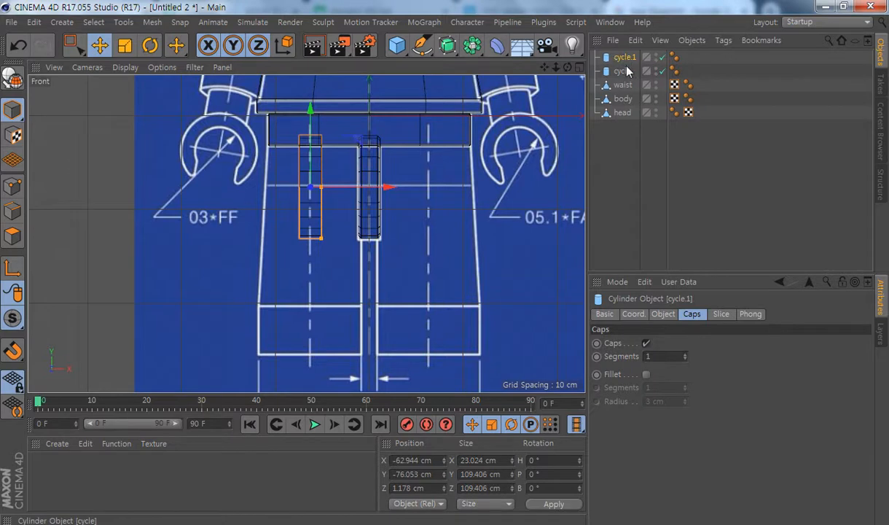
# Make the copied cylinder editable and delete the points of its left side, keeping only the right-hand cap disc
pyautogui.click(13, 78)
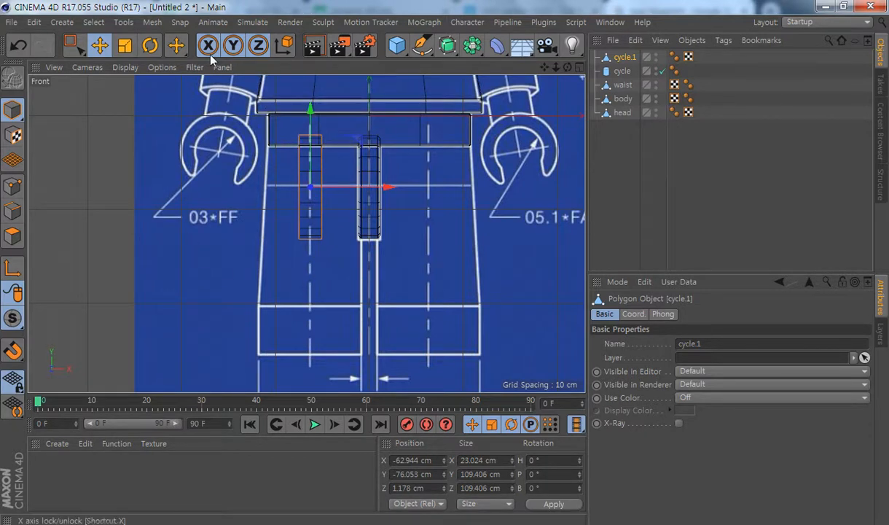
pyautogui.click(11, 188)
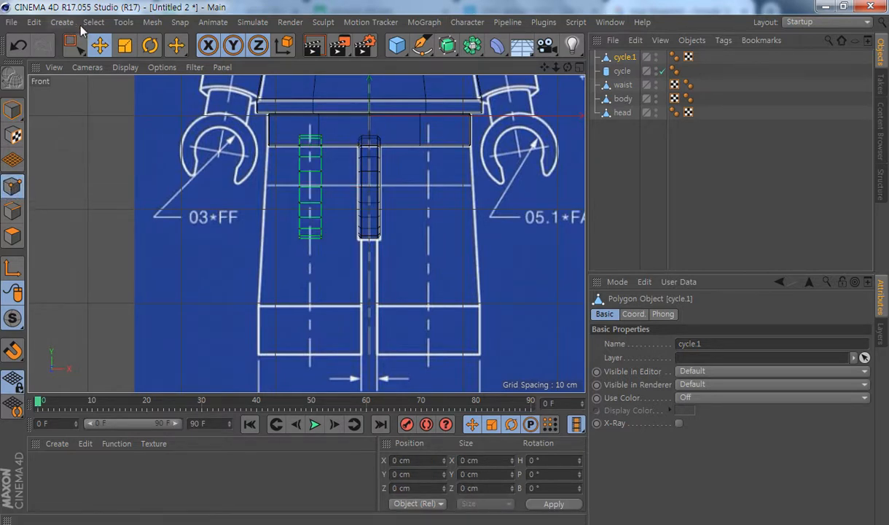
pyautogui.click(72, 45)
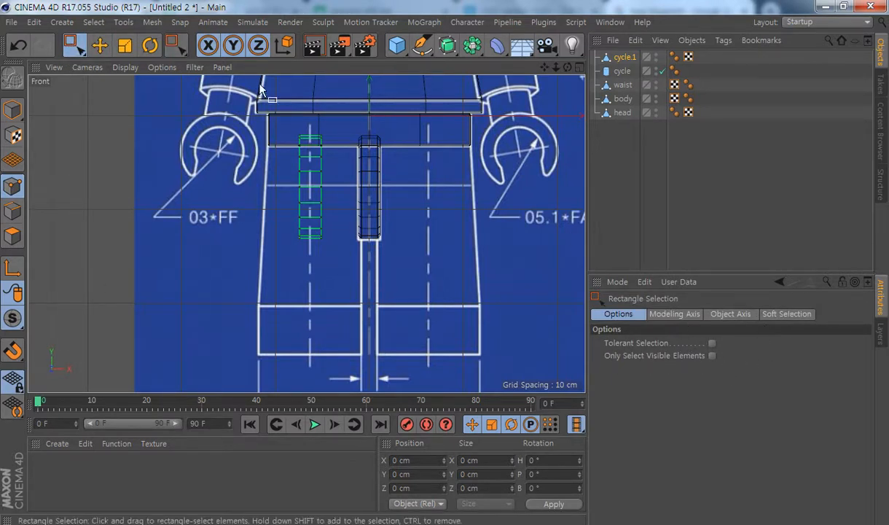
pyautogui.moveTo(276, 116); pyautogui.dragTo(309, 281)
pyautogui.press('Delete')
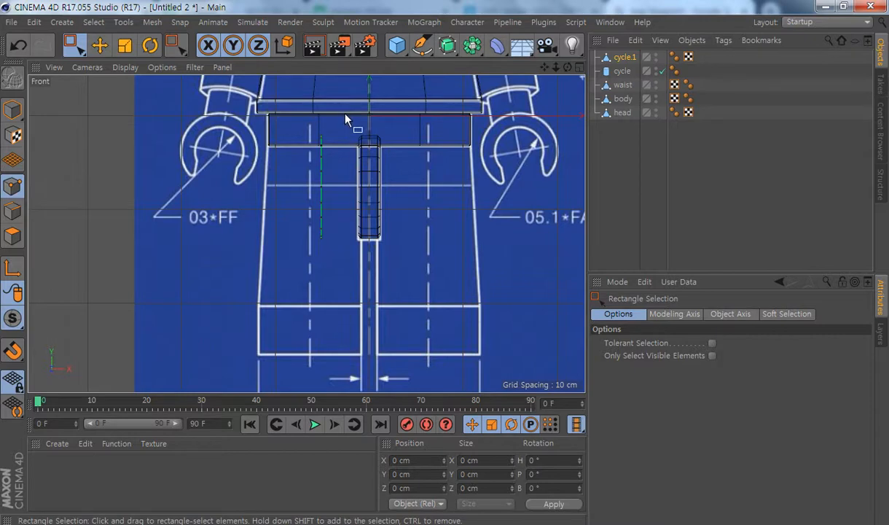
# Try selecting the disc's lower-left rim points against the leg blueprint in the Right view, then clear the selection
pyautogui.moveTo(319, 229); pyautogui.dragTo(323, 265, button='middle')
pyautogui.middleClick(325, 252)
pyautogui.middleClick(172, 177)
pyautogui.keyDown('alt'); pyautogui.moveTo(287, 281); pyautogui.dragTo(265, 210); pyautogui.keyUp('alt')
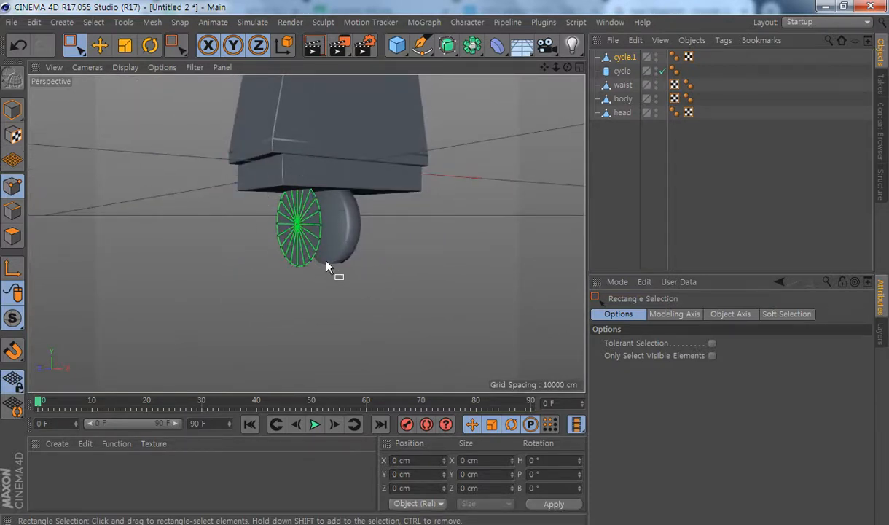
pyautogui.keyDown('alt'); pyautogui.moveTo(297, 255); pyautogui.dragTo(415, 265); pyautogui.keyUp('alt')
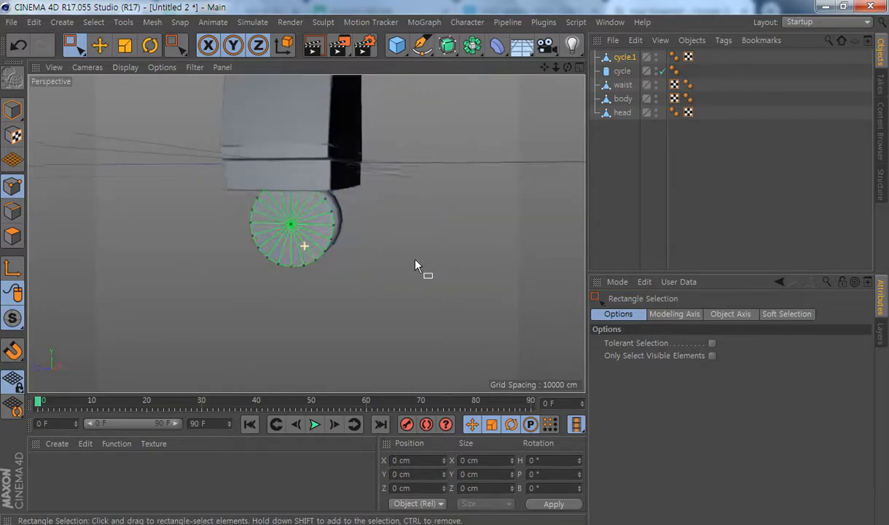
pyautogui.middleClick(415, 266)
pyautogui.middleClick(157, 326)
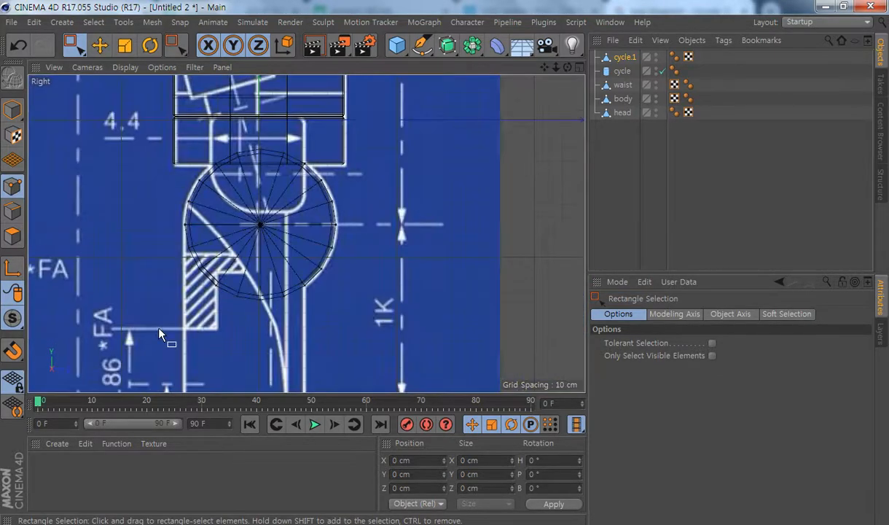
pyautogui.moveTo(173, 241); pyautogui.dragTo(286, 329)
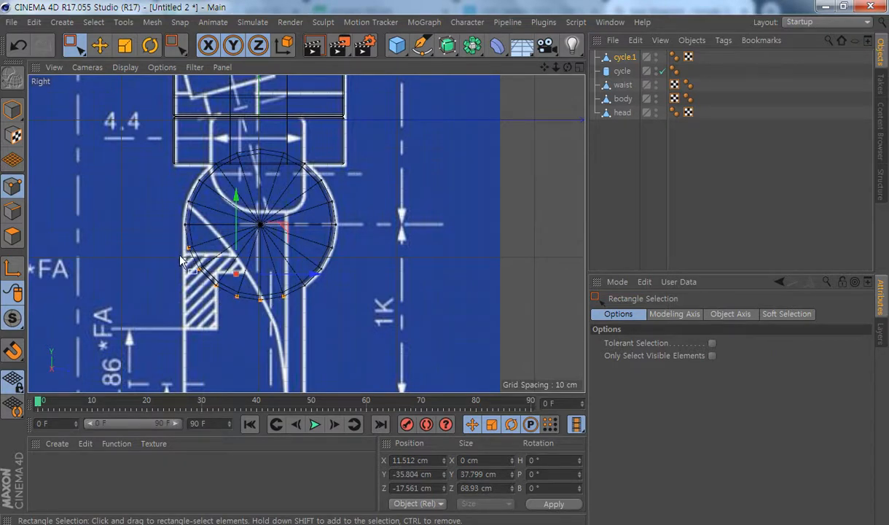
pyautogui.click(426, 350)
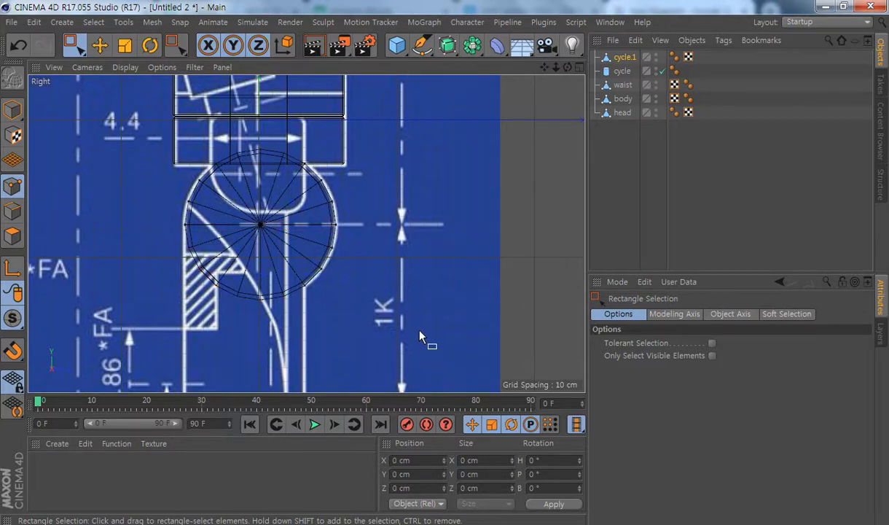
# Select the two radial border edges of the cycle.1 disc's open sector
pyautogui.middleClick(379, 252)
pyautogui.keyDown('alt'); pyautogui.moveTo(180, 163); pyautogui.dragTo(89, 144); pyautogui.keyUp('alt')
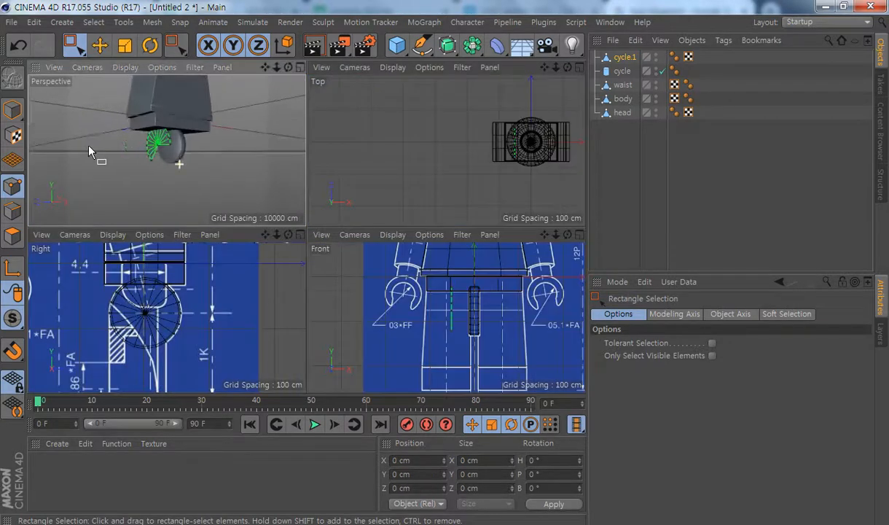
pyautogui.keyDown('alt'); pyautogui.moveTo(127, 147); pyautogui.dragTo(154, 155, button='right'); pyautogui.keyUp('alt')
pyautogui.keyDown('alt'); pyautogui.moveTo(154, 162); pyautogui.dragTo(272, 166); pyautogui.keyUp('alt')
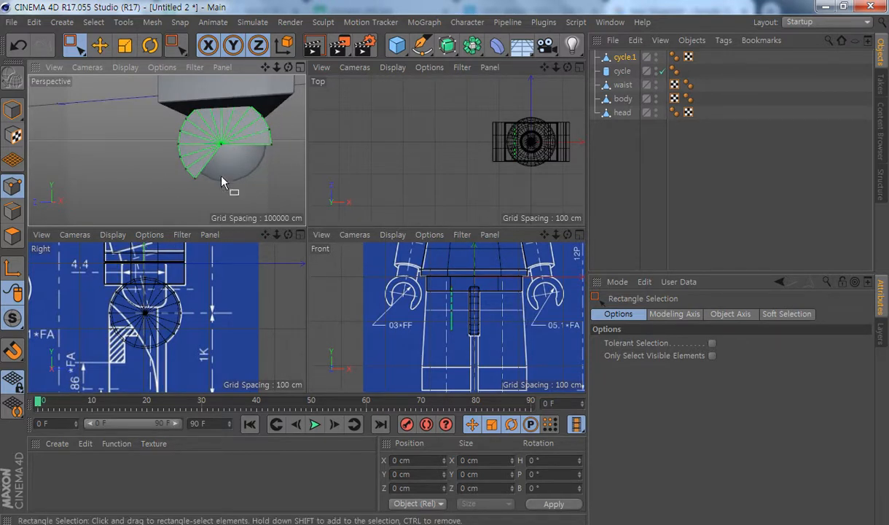
pyautogui.keyDown('alt'); pyautogui.moveTo(210, 168); pyautogui.dragTo(191, 168); pyautogui.keyUp('alt')
pyautogui.keyDown('alt'); pyautogui.moveTo(192, 164); pyautogui.dragTo(203, 165, button='right'); pyautogui.keyUp('alt')
pyautogui.keyDown('alt'); pyautogui.moveTo(203, 166); pyautogui.dragTo(200, 154); pyautogui.keyUp('alt')
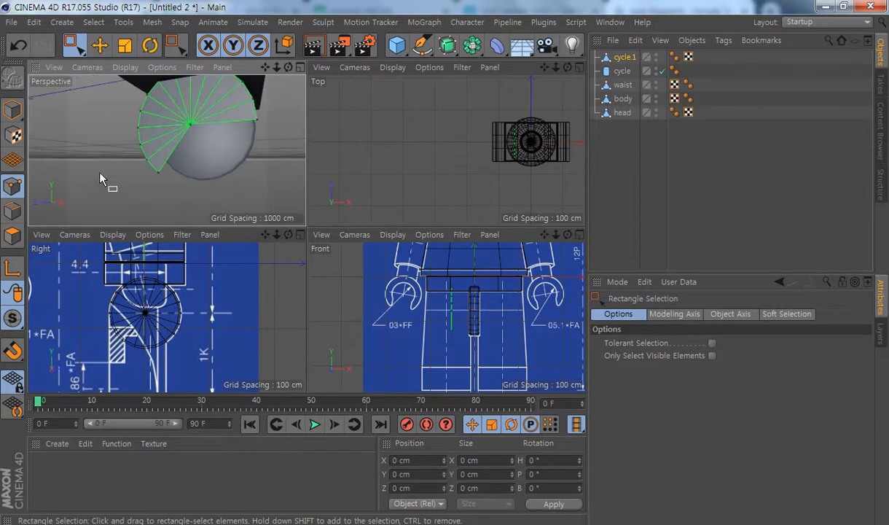
pyautogui.click(15, 212)
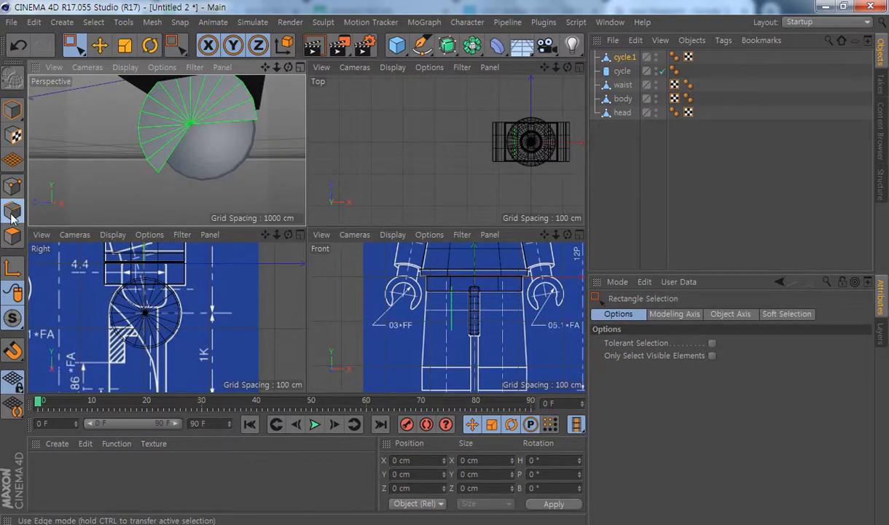
pyautogui.click(100, 46)
pyautogui.click(181, 150)
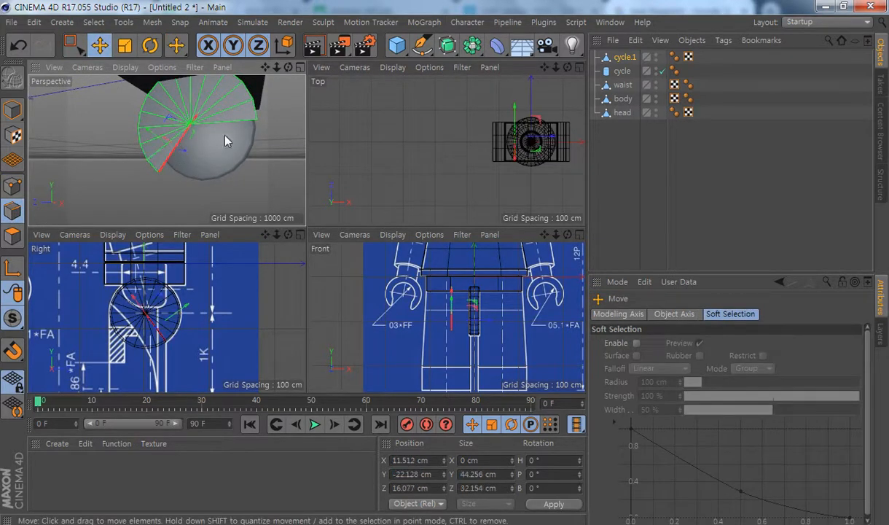
pyautogui.click(232, 129)
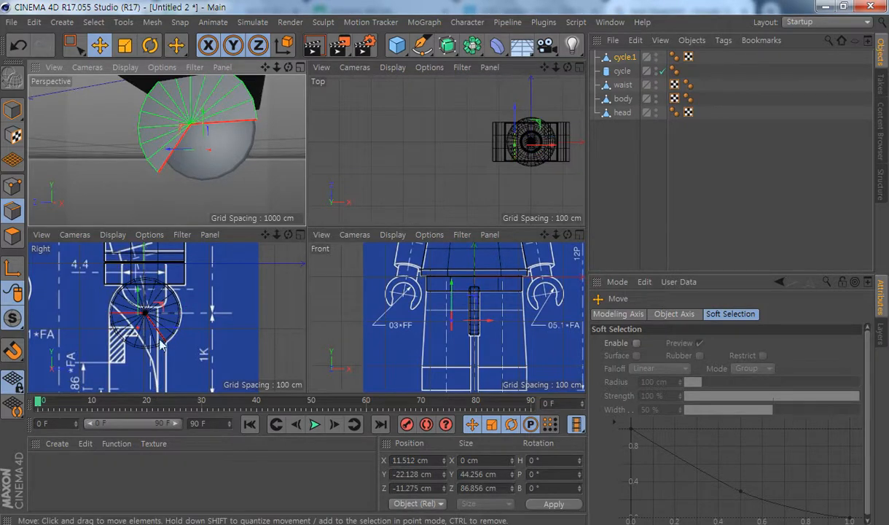
# Extrude the two selected border edges 56.6 cm down along the leg blueprint in the Right view
pyautogui.keyDown('alt'); pyautogui.moveTo(160, 340); pyautogui.dragTo(185, 303, button='middle'); pyautogui.keyUp('alt')
pyautogui.middleClick(187, 304)
pyautogui.moveTo(307, 234)
pyautogui.keyDown('alt'); pyautogui.mouseDown(button='middle')
pyautogui.moveTo(273, 288)
pyautogui.moveTo(306, 246)
pyautogui.mouseUp(button='middle'); pyautogui.keyUp('alt')
pyautogui.rightClick(387, 186)
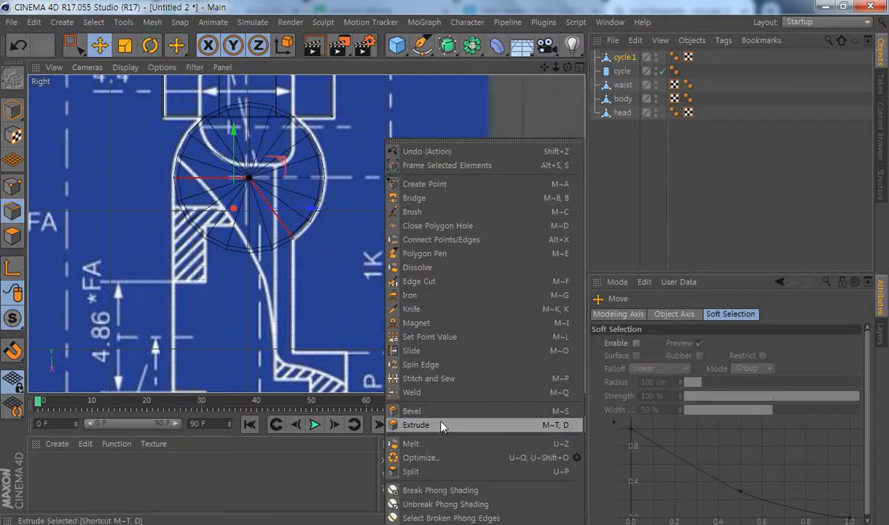
pyautogui.click(420, 430)
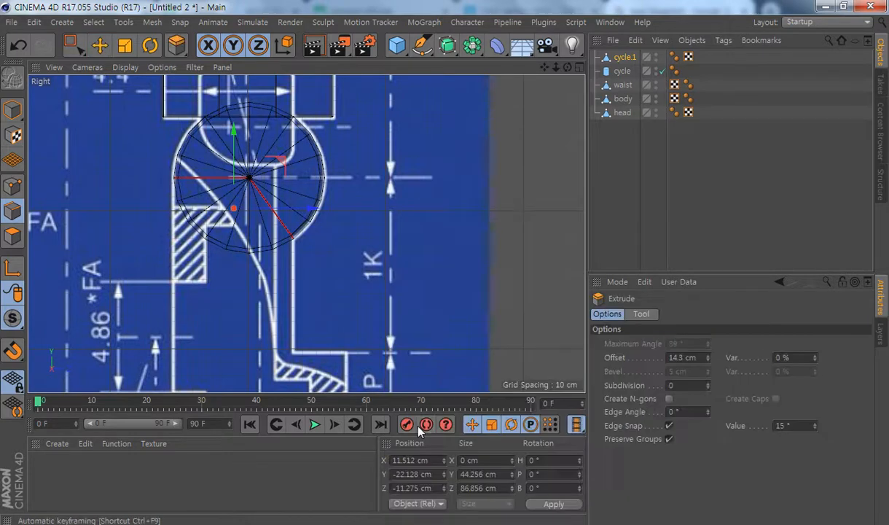
pyautogui.moveTo(387, 218); pyautogui.dragTo(578, 218)
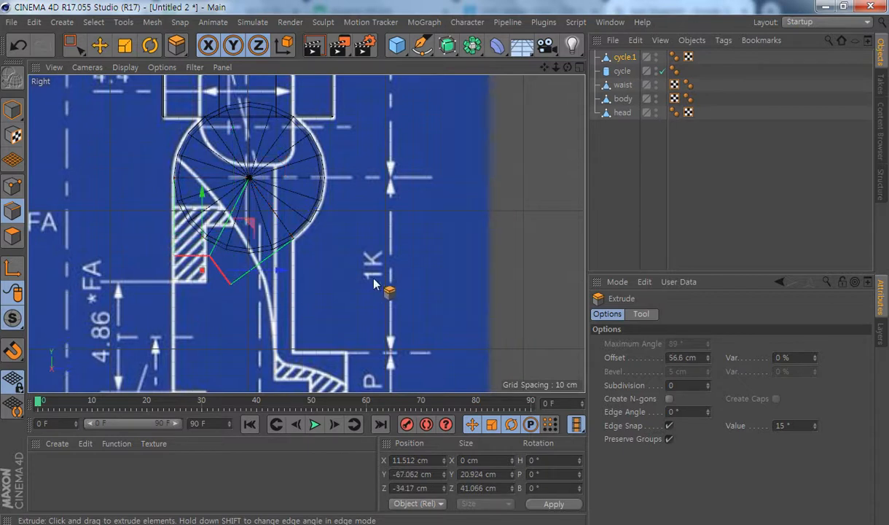
# Enable snapping and move the extrusion's lowest point along Z to 32.154 cm, straight below the disc's adjoining rim point
pyautogui.keyDown('alt'); pyautogui.moveTo(367, 328); pyautogui.dragTo(367, 292, button='middle'); pyautogui.keyUp('alt')
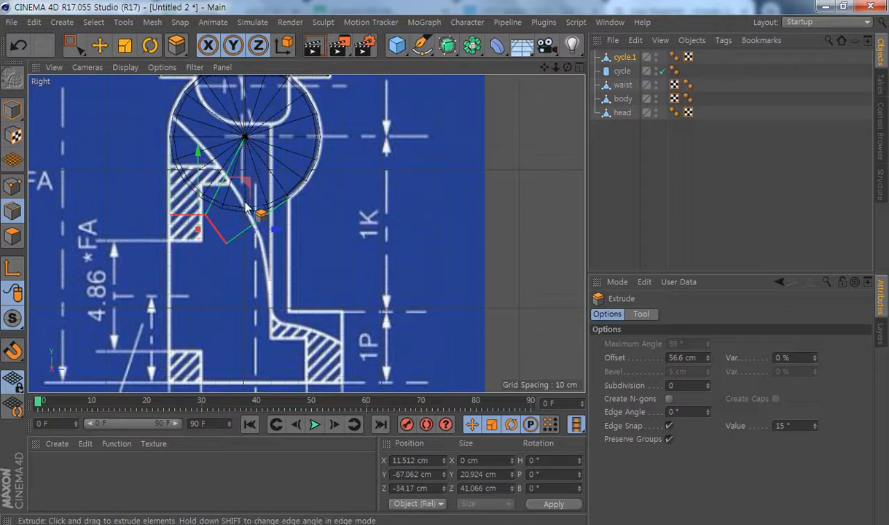
pyautogui.click(6, 184)
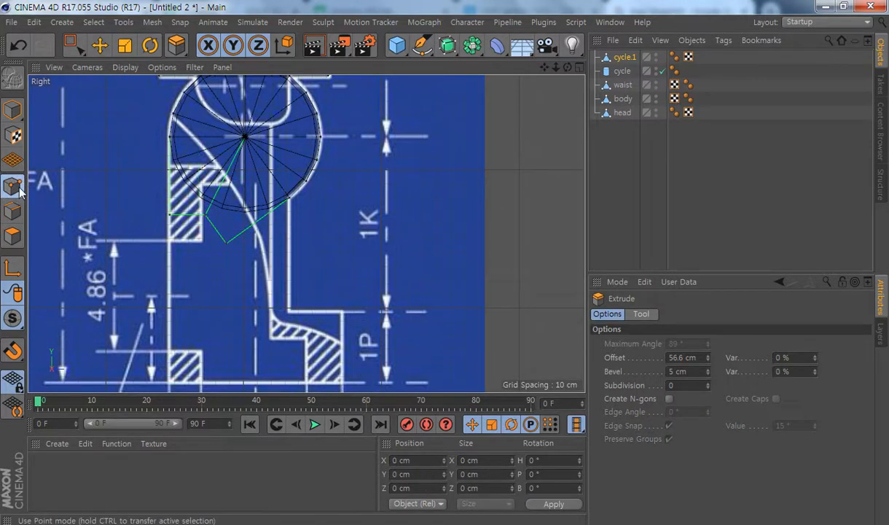
pyautogui.click(100, 45)
pyautogui.click(226, 243)
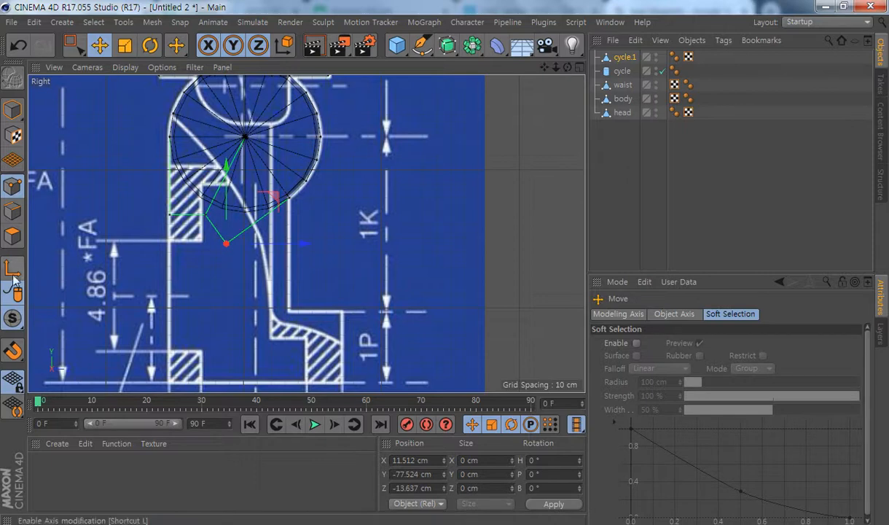
pyautogui.moveTo(11, 355); pyautogui.dragTo(245, 290)
pyautogui.middleClick(282, 286)
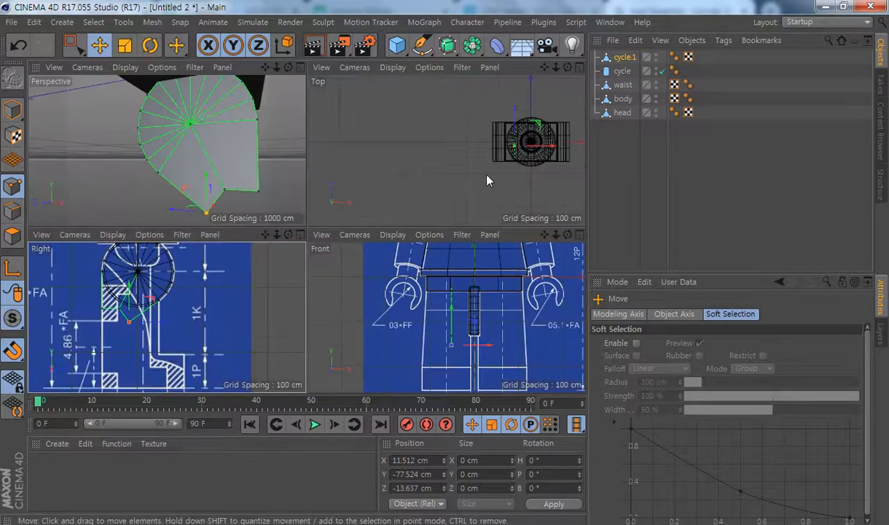
pyautogui.scroll(8, 487, 180)
pyautogui.scroll(4, 471, 157)
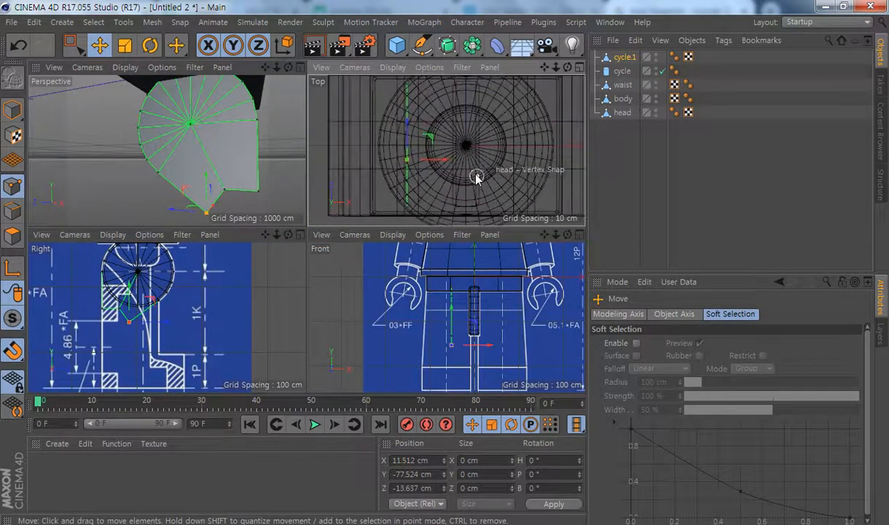
pyautogui.moveTo(411, 127); pyautogui.dragTo(410, 76)
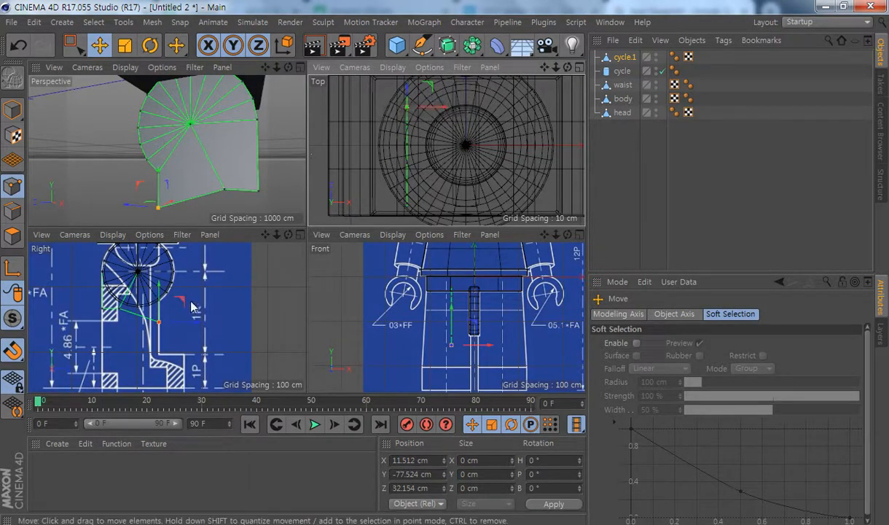
# Move the extrusion's middle point along Z to 0 cm, directly below the disc's centre
pyautogui.scroll(4, 113, 300)
pyautogui.scroll(1, 161, 337)
pyautogui.keyDown('alt'); pyautogui.moveTo(161, 336); pyautogui.dragTo(142, 375, button='middle'); pyautogui.keyUp('alt')
pyautogui.click(103, 347)
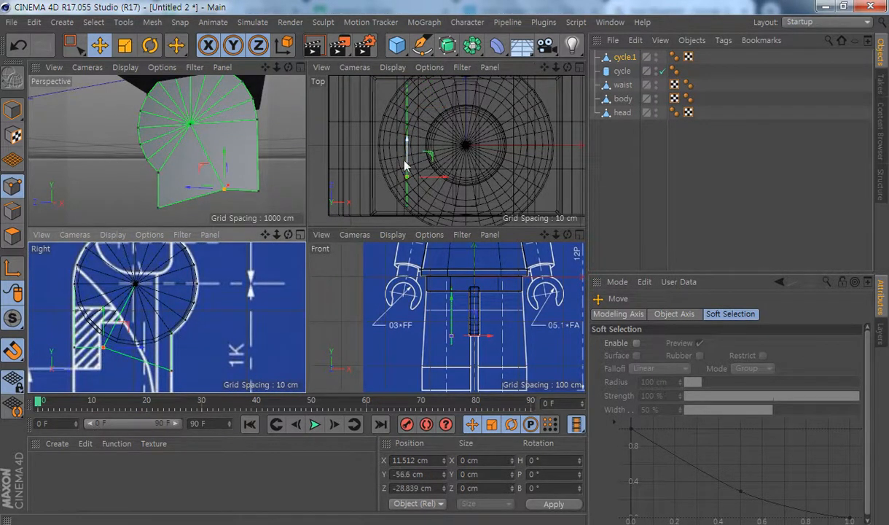
pyautogui.scroll(1, 448, 167)
pyautogui.moveTo(398, 159); pyautogui.dragTo(397, 124)
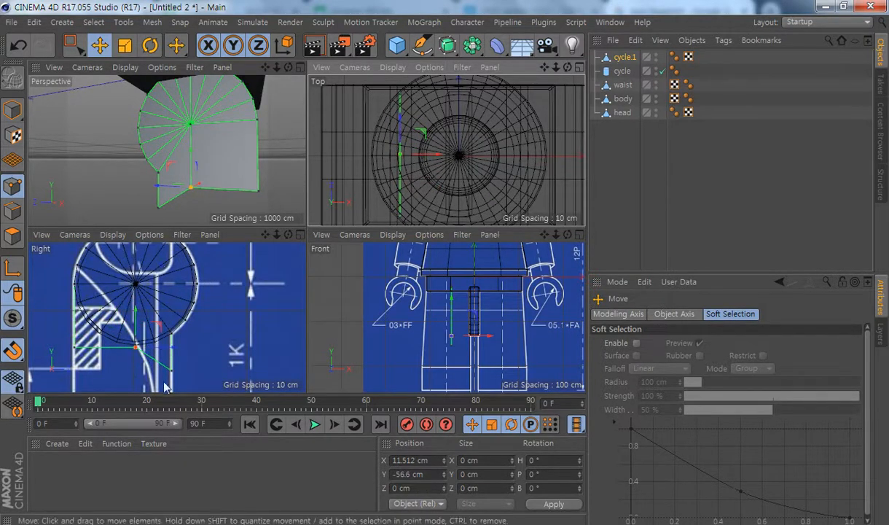
# Select the three lower points of the extrusion in the Right view and flatten them with a Y size of 0
pyautogui.keyDown('alt'); pyautogui.moveTo(198, 340); pyautogui.dragTo(229, 309, button='middle'); pyautogui.keyUp('alt')
pyautogui.middleClick(229, 307)
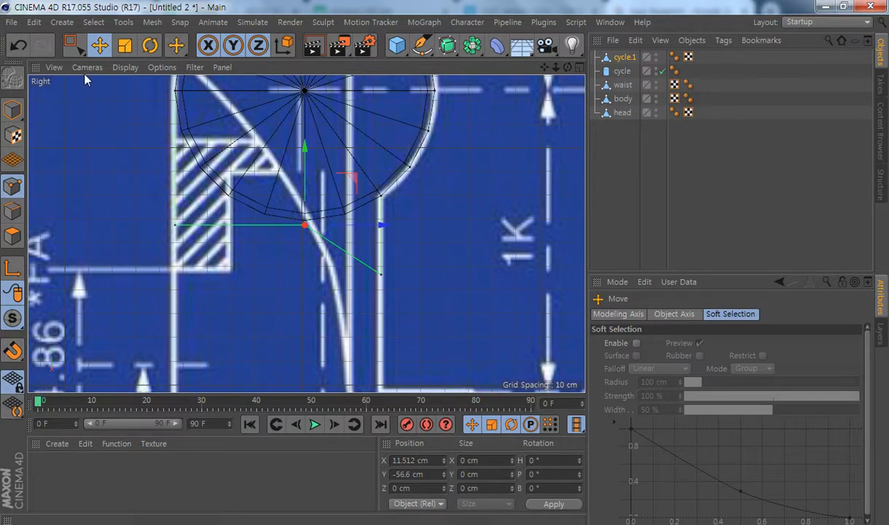
pyautogui.click(72, 45)
pyautogui.moveTo(386, 323); pyautogui.dragTo(144, 216)
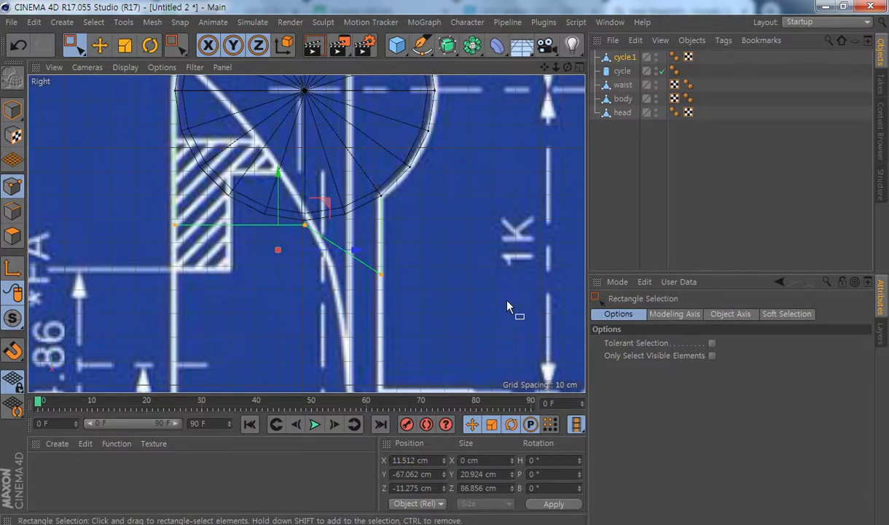
pyautogui.click(501, 474)
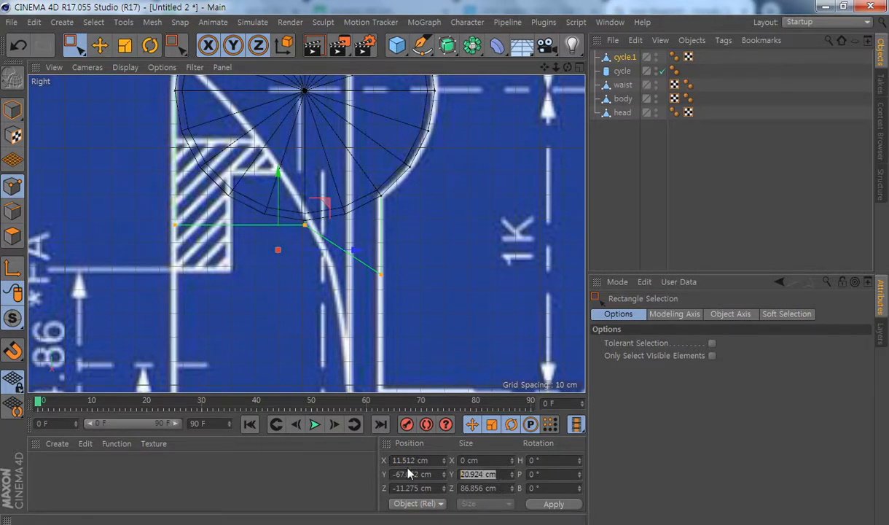
pyautogui.write('0')
pyautogui.press('Return')
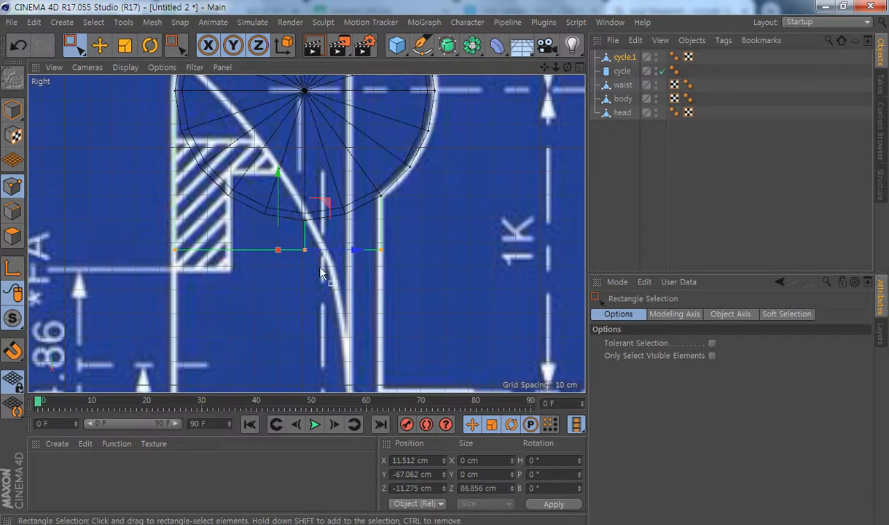
# Move the three flattened points down to the top line of the foot in the blueprint, about Y -126 cm
pyautogui.keyDown('alt'); pyautogui.moveTo(424, 299); pyautogui.dragTo(387, 299, button='right'); pyautogui.keyUp('alt')
pyautogui.keyDown('alt'); pyautogui.moveTo(391, 300); pyautogui.dragTo(362, 228, button='middle'); pyautogui.keyUp('alt')
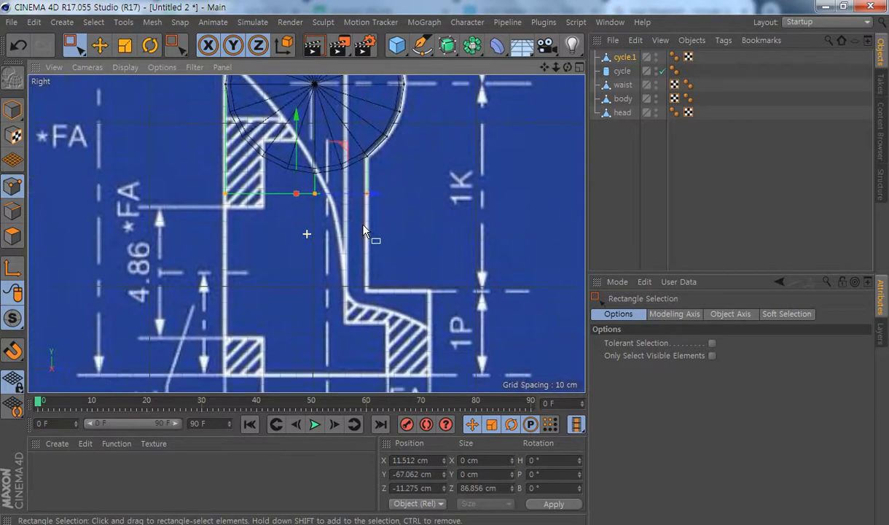
pyautogui.keyDown('alt'); pyautogui.moveTo(385, 230); pyautogui.dragTo(374, 229, button='right'); pyautogui.keyUp('alt')
pyautogui.moveTo(306, 126); pyautogui.dragTo(308, 210)
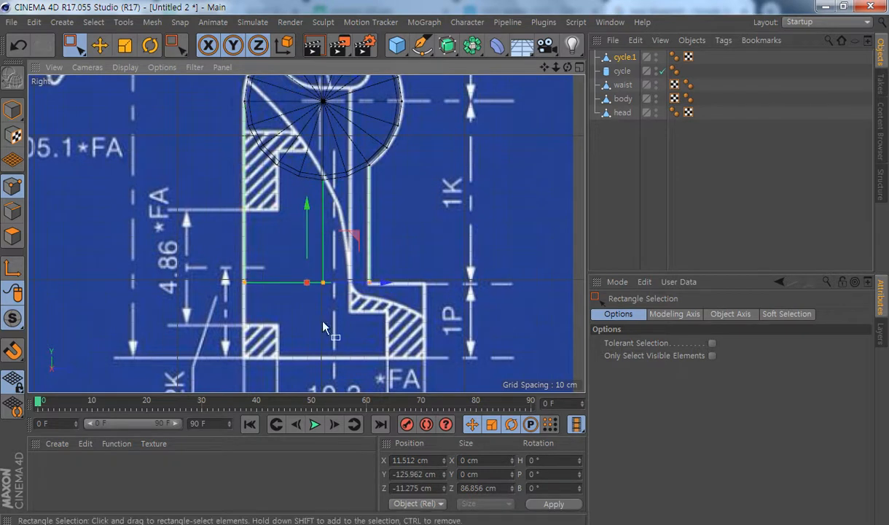
# Select the two bottom edges of the leg profile and extrude them 53.1 cm down to the sole line
pyautogui.click(100, 46)
pyautogui.click(13, 212)
pyautogui.click(279, 283)
pyautogui.keyDown('shift'); pyautogui.click(339, 283); pyautogui.keyUp('shift')
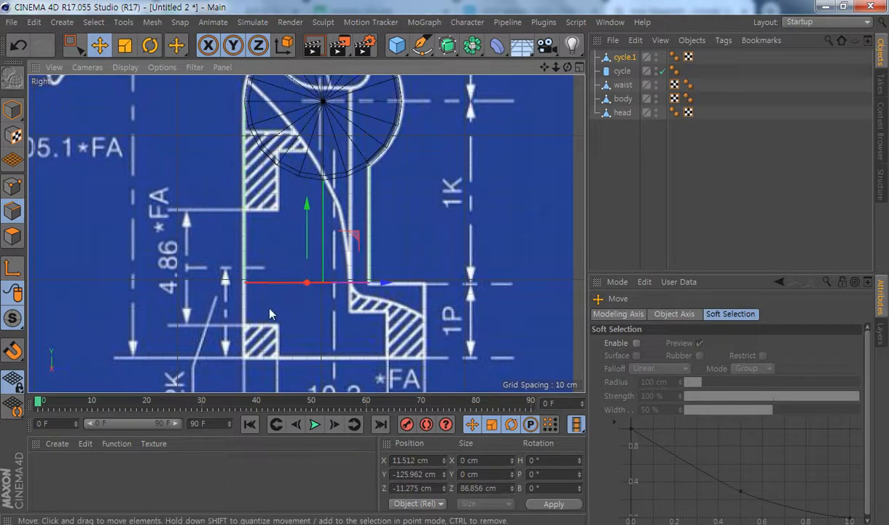
pyautogui.keyDown('alt'); pyautogui.moveTo(388, 292); pyautogui.dragTo(341, 239, button='middle'); pyautogui.keyUp('alt')
pyautogui.rightClick(358, 141)
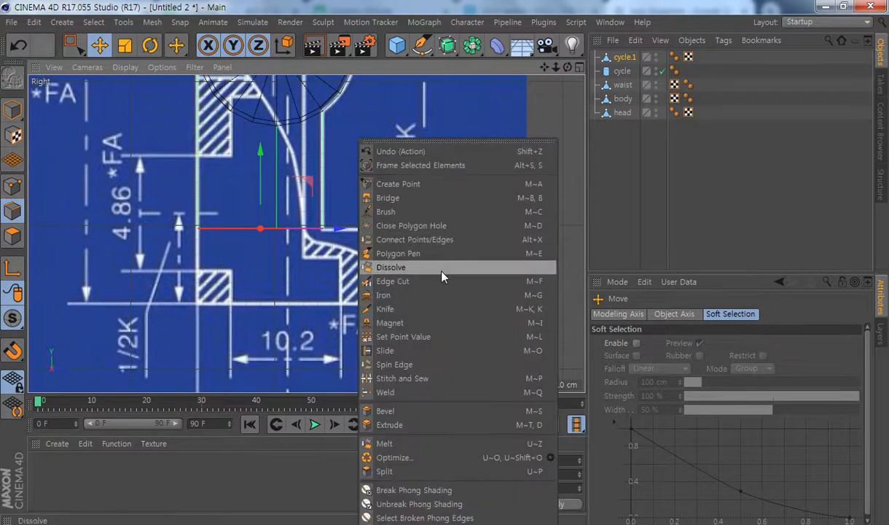
pyautogui.click(406, 424)
pyautogui.moveTo(378, 291); pyautogui.dragTo(454, 291)
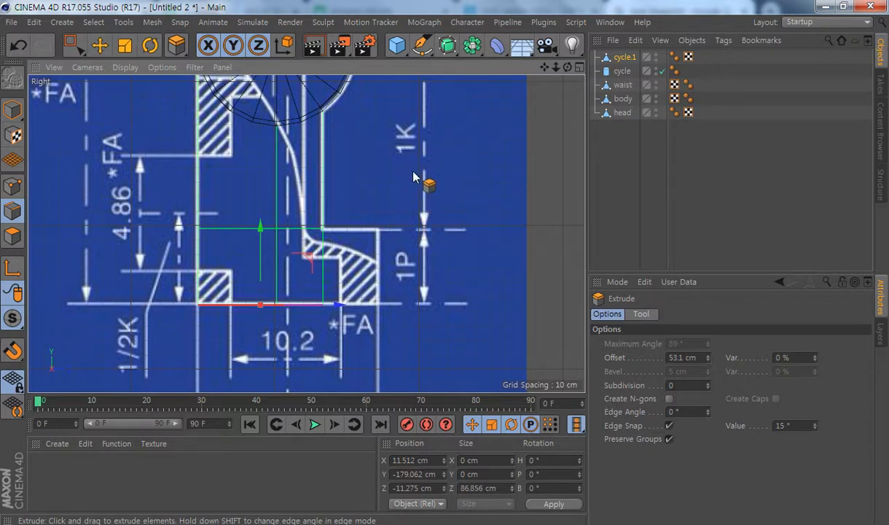
# Extrude the foot's front vertical edge 38.3 cm out to the toe line and check the leg profile in the Perspective view
pyautogui.click(324, 250)
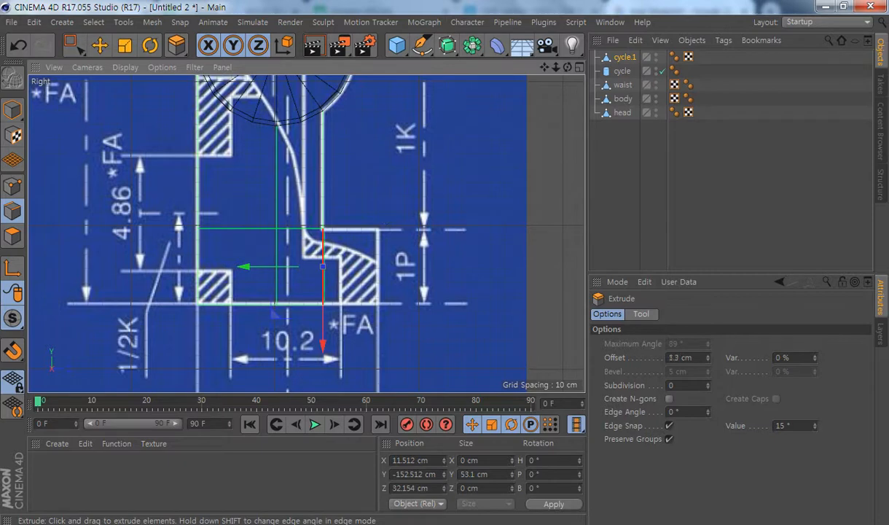
pyautogui.moveTo(323, 266); pyautogui.dragTo(377, 266)
pyautogui.middleClick(399, 155)
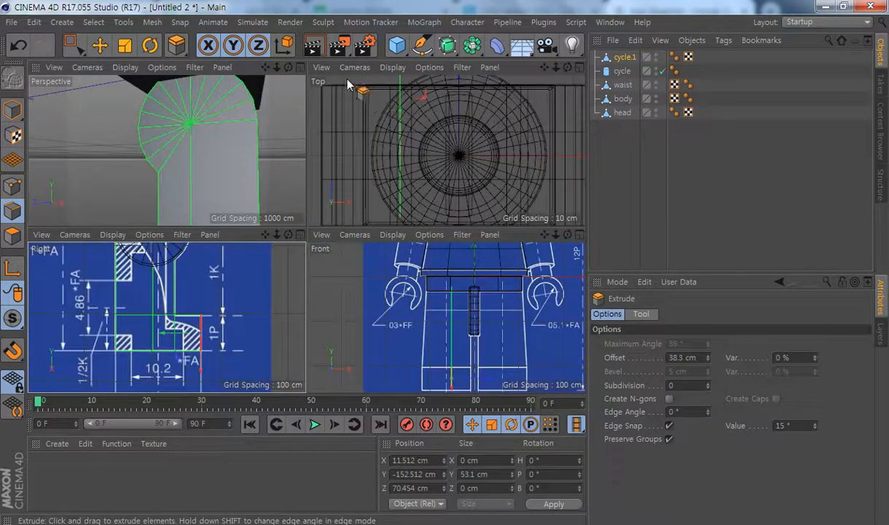
pyautogui.middleClick(258, 146)
pyautogui.keyDown('alt'); pyautogui.moveTo(310, 235); pyautogui.dragTo(260, 269, button='right'); pyautogui.keyUp('alt')
pyautogui.keyDown('alt'); pyautogui.moveTo(335, 252); pyautogui.dragTo(530, 257); pyautogui.keyUp('alt')
pyautogui.keyDown('alt'); pyautogui.moveTo(423, 284); pyautogui.dragTo(398, 254, button='middle'); pyautogui.keyUp('alt')
pyautogui.keyDown('alt'); pyautogui.moveTo(398, 254); pyautogui.dragTo(351, 284); pyautogui.keyUp('alt')
pyautogui.keyDown('alt'); pyautogui.moveTo(347, 244); pyautogui.dragTo(340, 248); pyautogui.keyUp('alt')
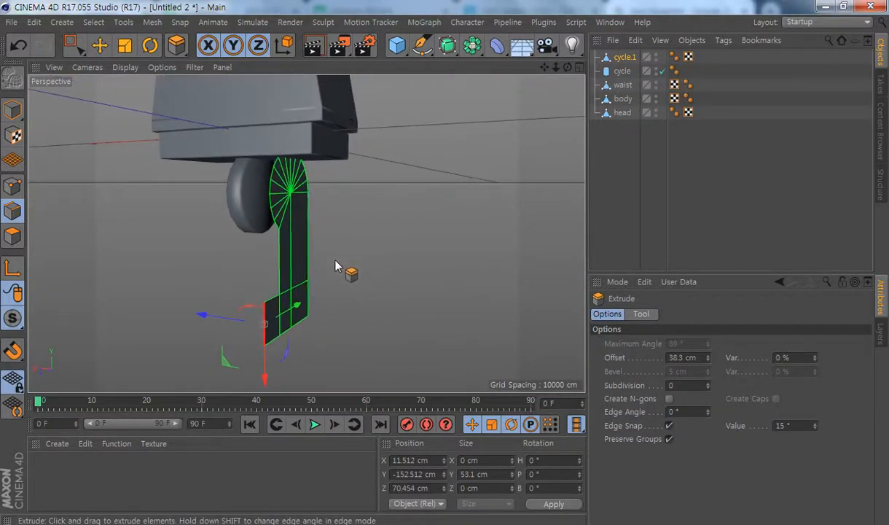
# Move the whole leg profile along X to about -24.5 cm in the Front view, near the blueprint's central gap, and reselect cycle.1
pyautogui.middleClick(352, 251)
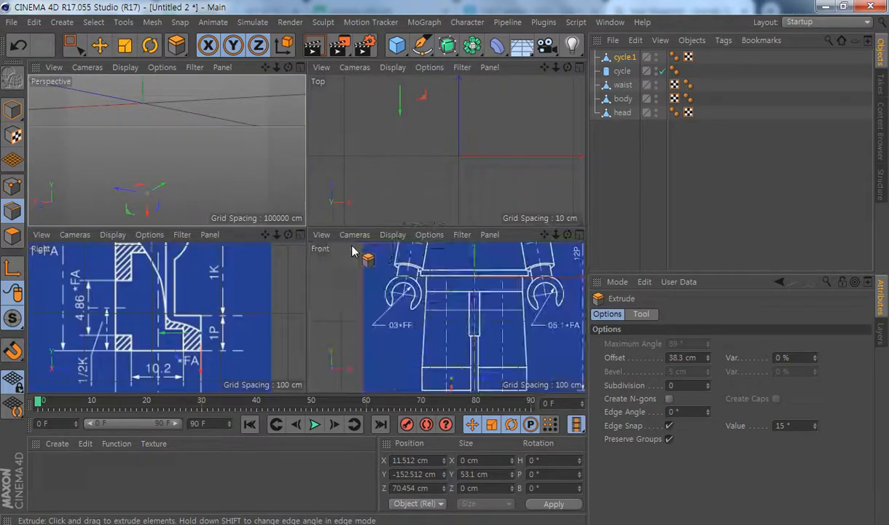
pyautogui.middleClick(437, 314)
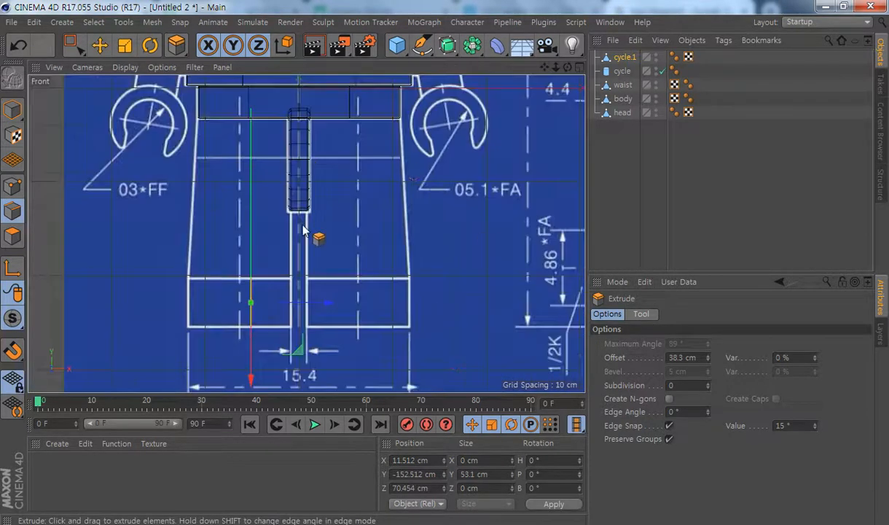
pyautogui.click(100, 47)
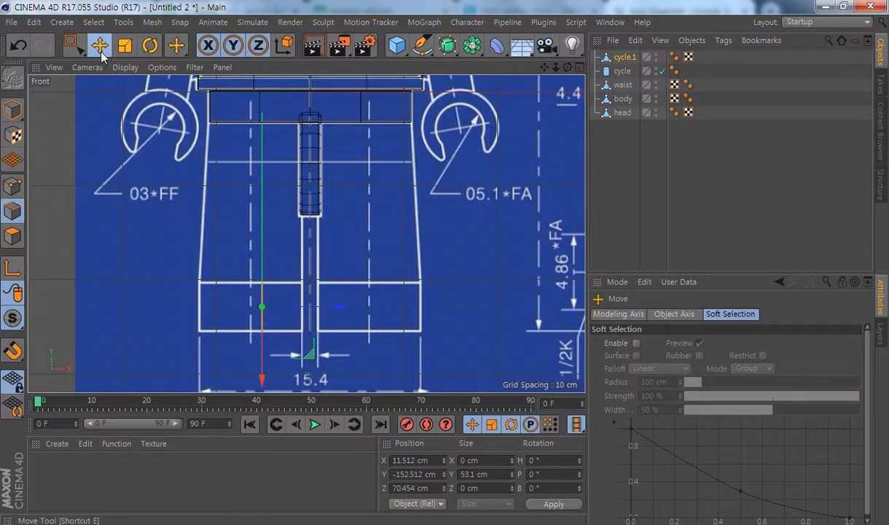
pyautogui.click(16, 115)
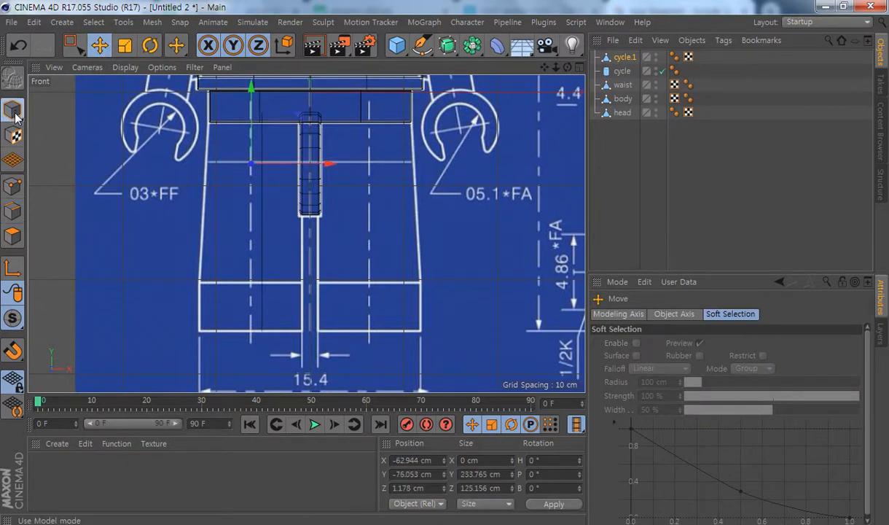
pyautogui.moveTo(325, 163); pyautogui.dragTo(362, 164)
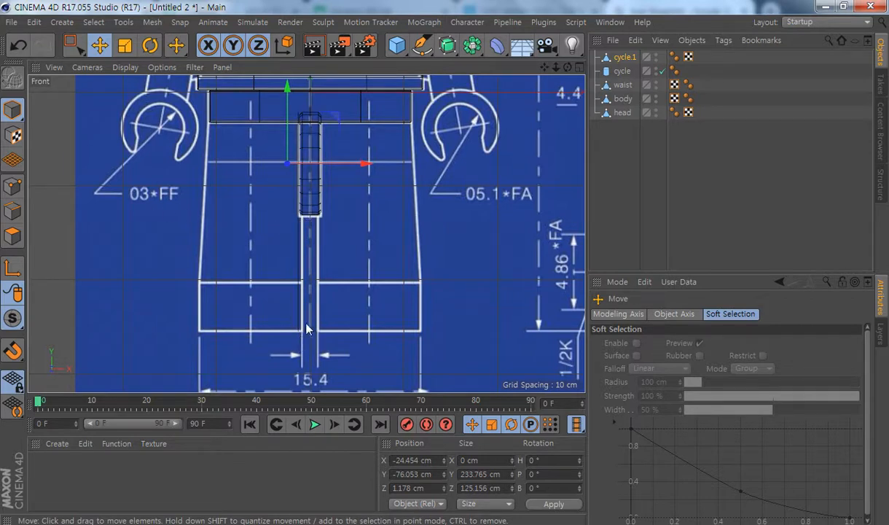
pyautogui.click(297, 267)
pyautogui.click(622, 71)
pyautogui.click(624, 58)
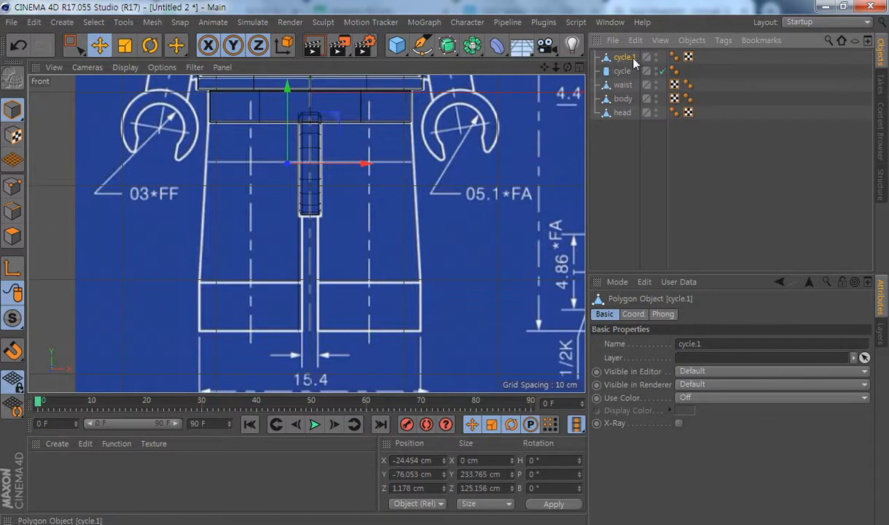
# Select all polygons of the leg profile and extrude them -105.8 cm to the leg's outer edge in the Front view
pyautogui.click(11, 237)
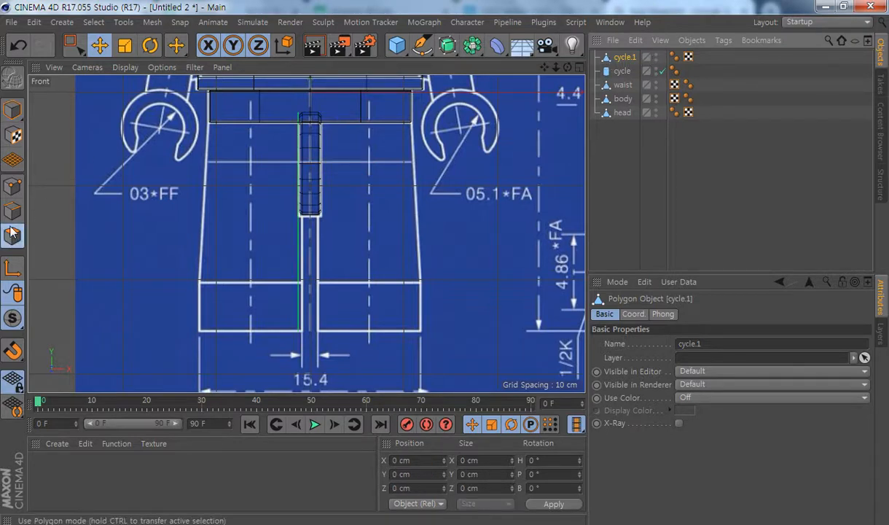
pyautogui.middleClick(319, 246)
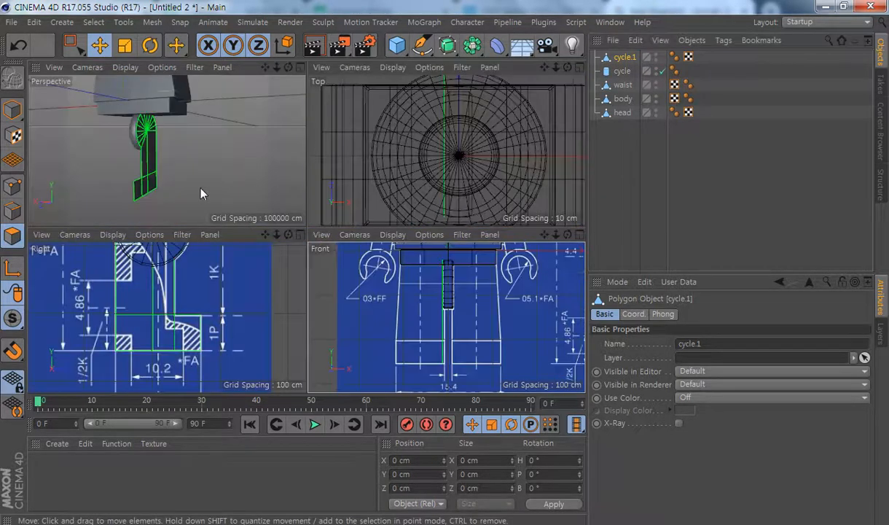
pyautogui.keyDown('alt'); pyautogui.moveTo(203, 190); pyautogui.dragTo(90, 123); pyautogui.keyUp('alt')
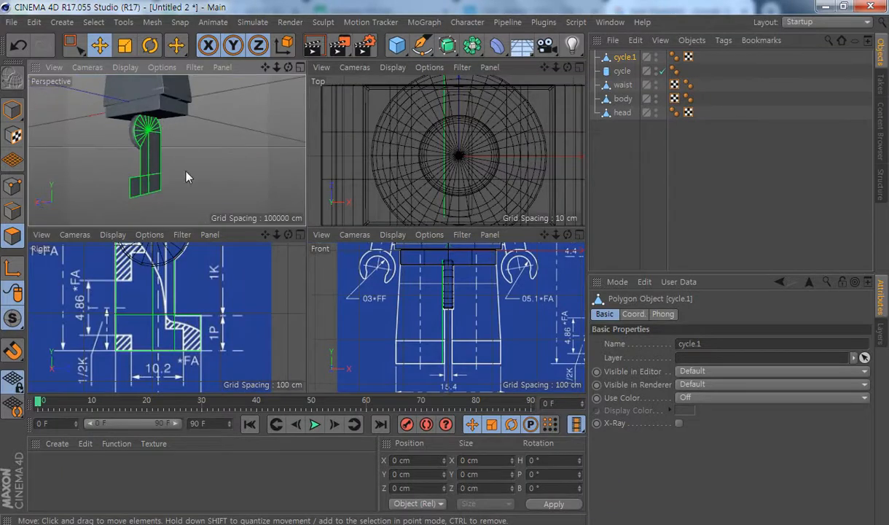
pyautogui.hotkey('ctrl', 'a')
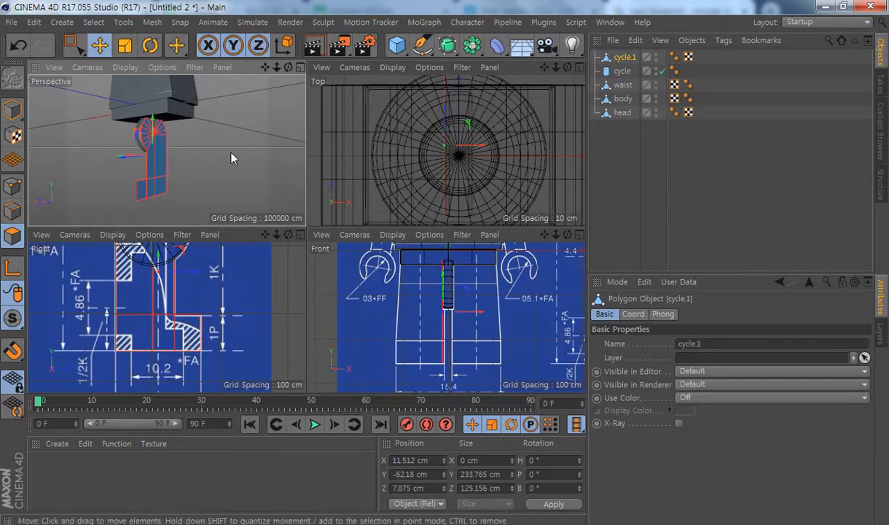
pyautogui.keyDown('alt'); pyautogui.moveTo(459, 338); pyautogui.dragTo(437, 334, button='middle'); pyautogui.keyUp('alt')
pyautogui.middleClick(436, 334)
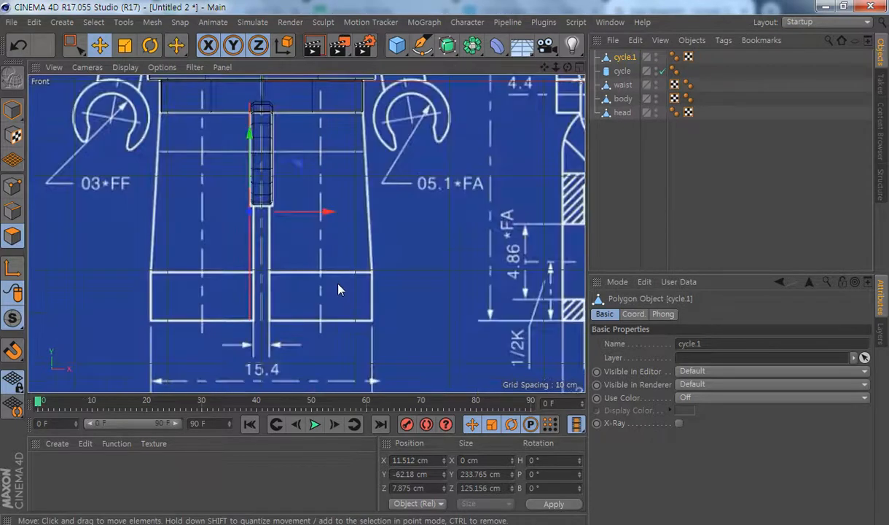
pyautogui.keyDown('alt'); pyautogui.moveTo(338, 290); pyautogui.dragTo(379, 274, button='middle'); pyautogui.keyUp('alt')
pyautogui.rightClick(341, 163)
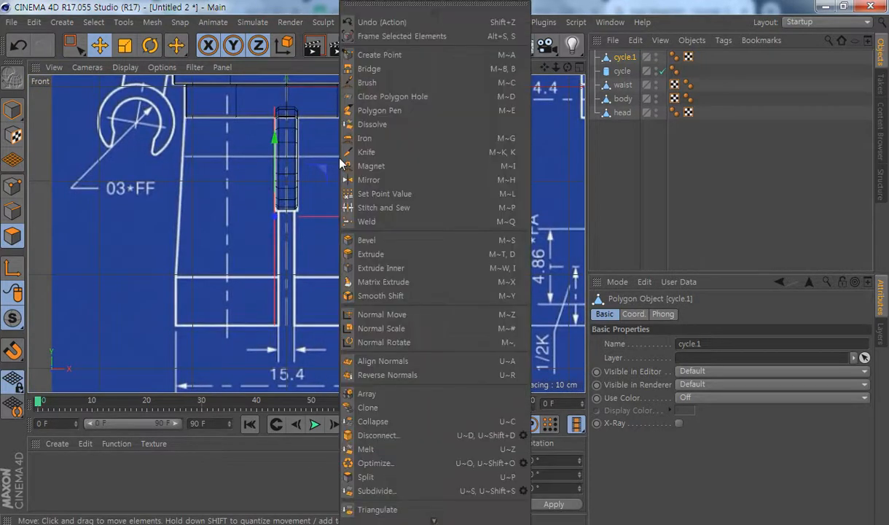
pyautogui.click(358, 252)
pyautogui.moveTo(326, 259); pyautogui.dragTo(262, 259)
pyautogui.moveTo(248, 168); pyautogui.dragTo(222, 169)
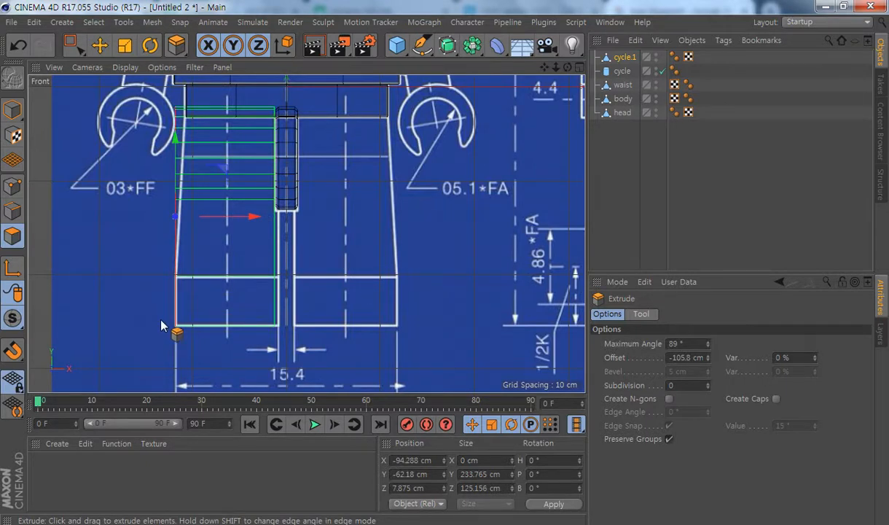
pyautogui.keyDown('alt'); pyautogui.moveTo(371, 244); pyautogui.dragTo(414, 255, button='middle'); pyautogui.keyUp('alt')
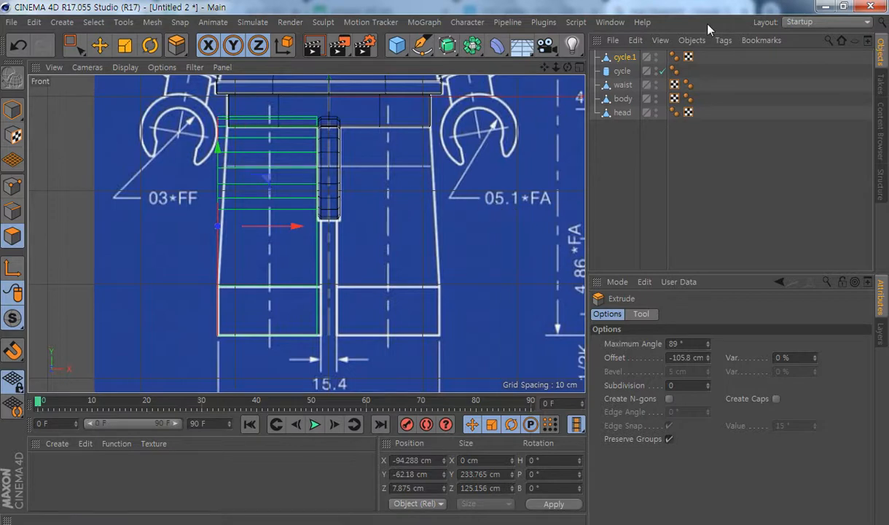
# Add an FFD deformer and make it a child of the leg object cycle.1
pyautogui.click(11, 109)
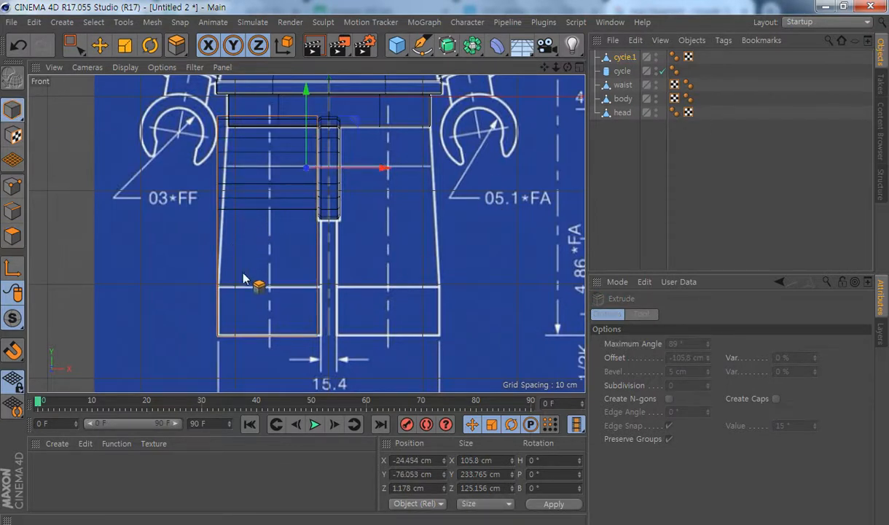
pyautogui.keyDown('alt'); pyautogui.moveTo(408, 148); pyautogui.dragTo(447, 185, button='middle'); pyautogui.keyUp('alt')
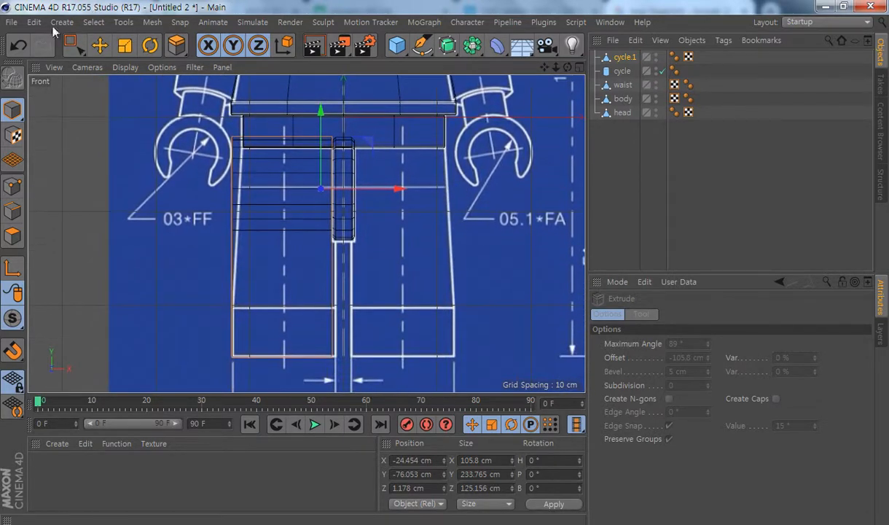
pyautogui.click(99, 45)
pyautogui.click(623, 60)
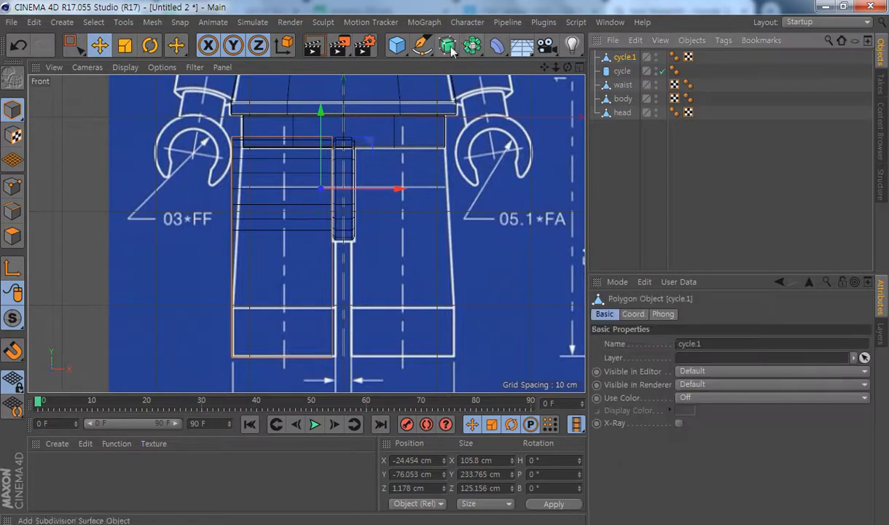
pyautogui.click(496, 45)
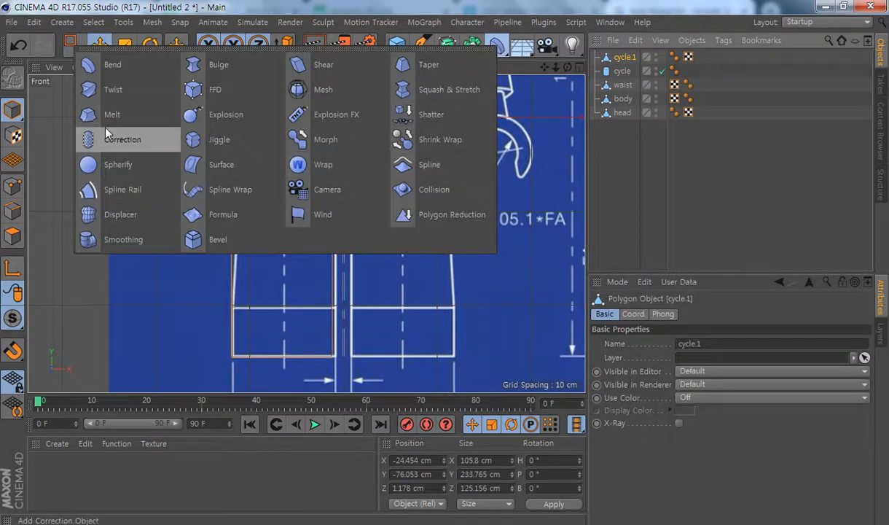
pyautogui.click(213, 89)
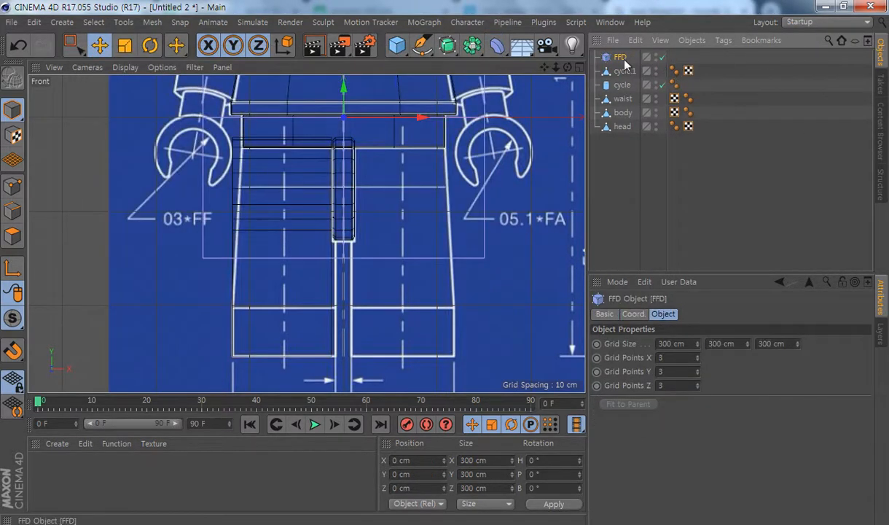
pyautogui.moveTo(628, 75); pyautogui.dragTo(625, 72)
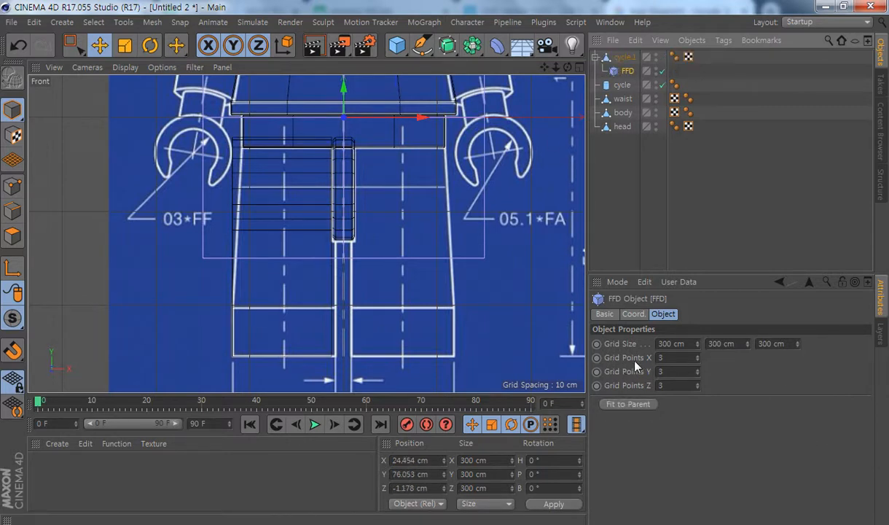
# Set the FFD's grid points to 2 in X, Y and Z and fit its cage to the parent leg
pyautogui.click(698, 359)
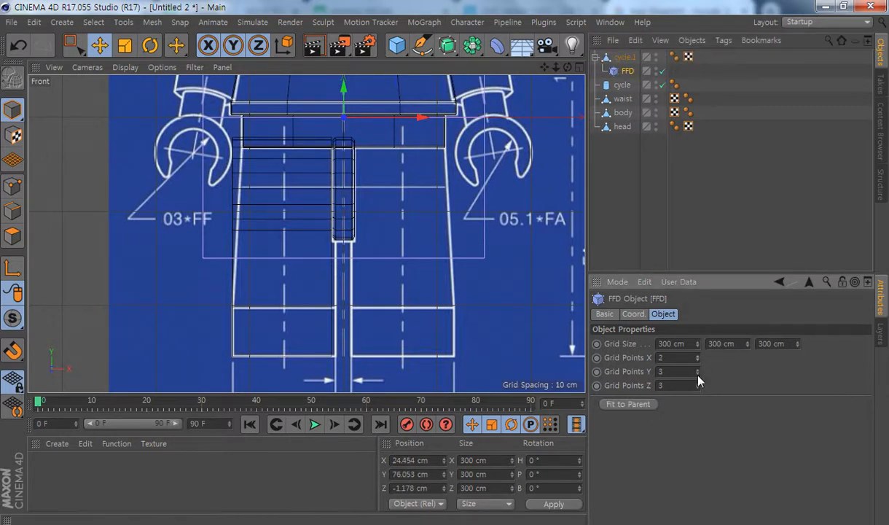
pyautogui.keyDown('alt'); pyautogui.moveTo(353, 255); pyautogui.dragTo(353, 266, button='middle'); pyautogui.keyUp('alt')
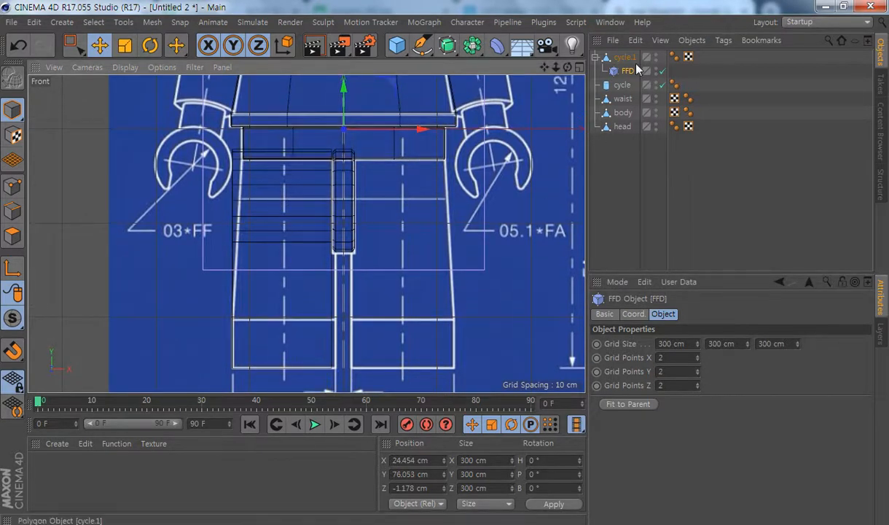
pyautogui.click(628, 404)
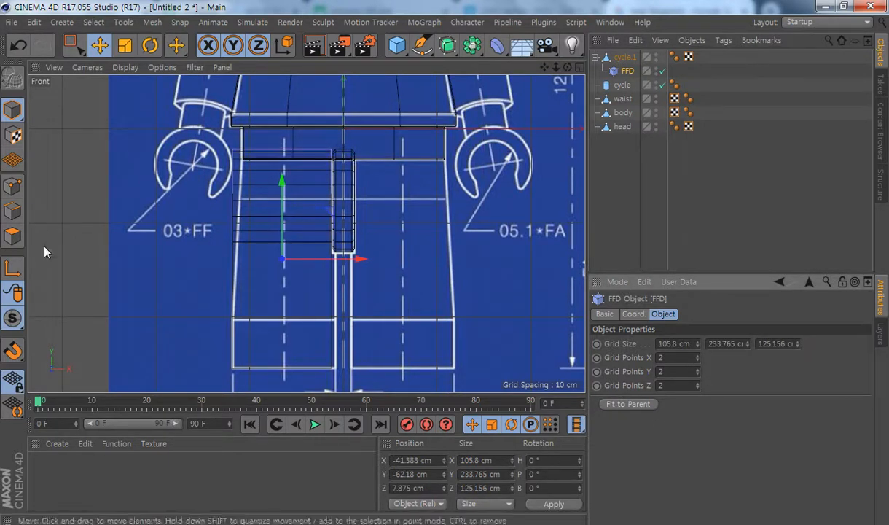
# Try to move the FFD cage's upper outer points inward to about X -38.1 cm
pyautogui.click(12, 188)
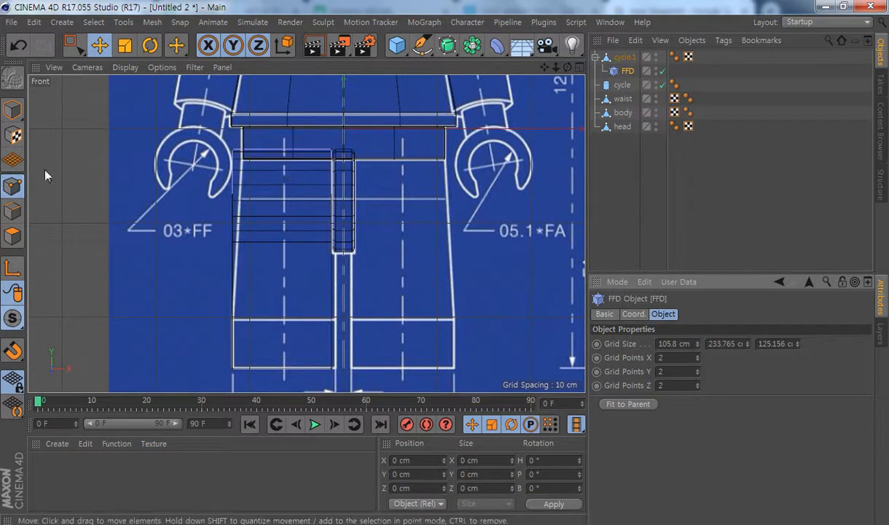
pyautogui.click(72, 45)
pyautogui.moveTo(183, 120); pyautogui.dragTo(257, 172)
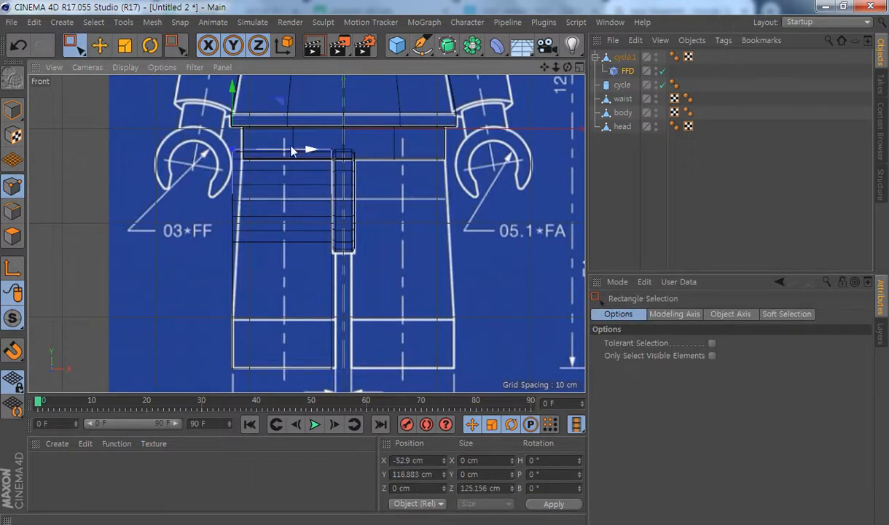
pyautogui.moveTo(309, 154); pyautogui.dragTo(325, 154)
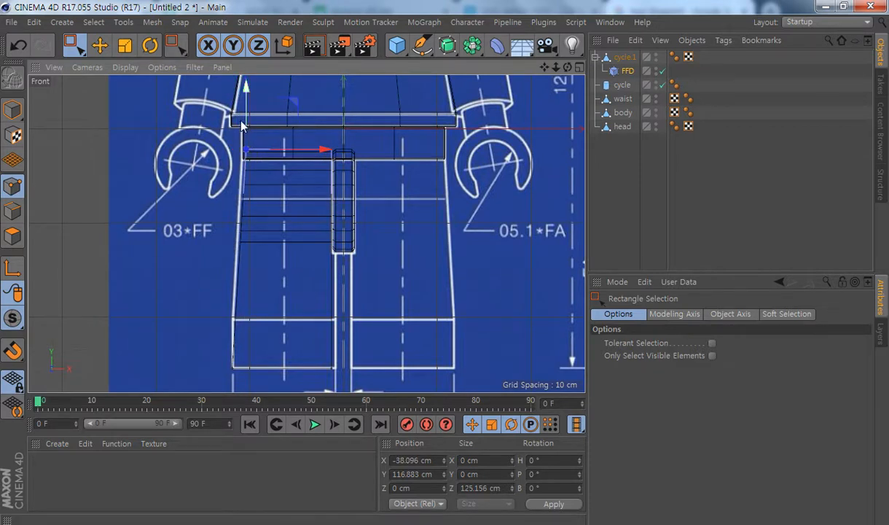
pyautogui.hotkey('ctrl', 'z')
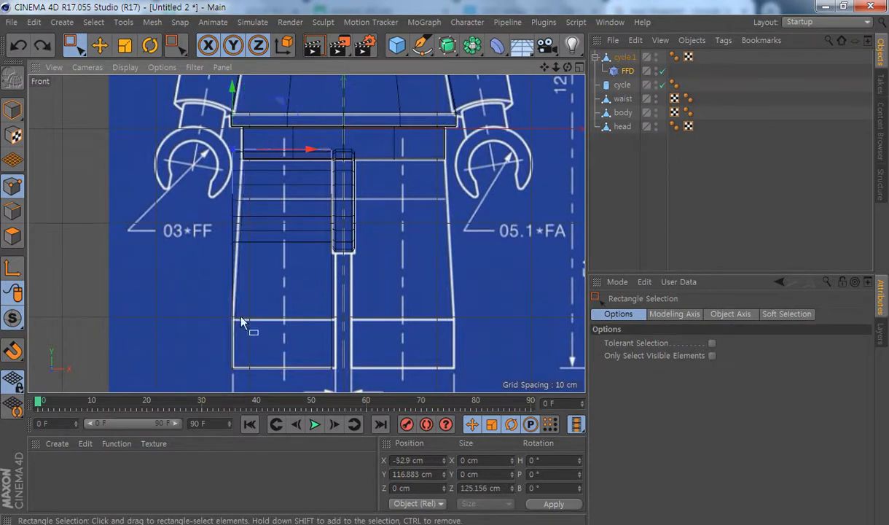
# Move the whole FFD cage up to about Y -10.4 cm so it extends above the leg
pyautogui.click(628, 73)
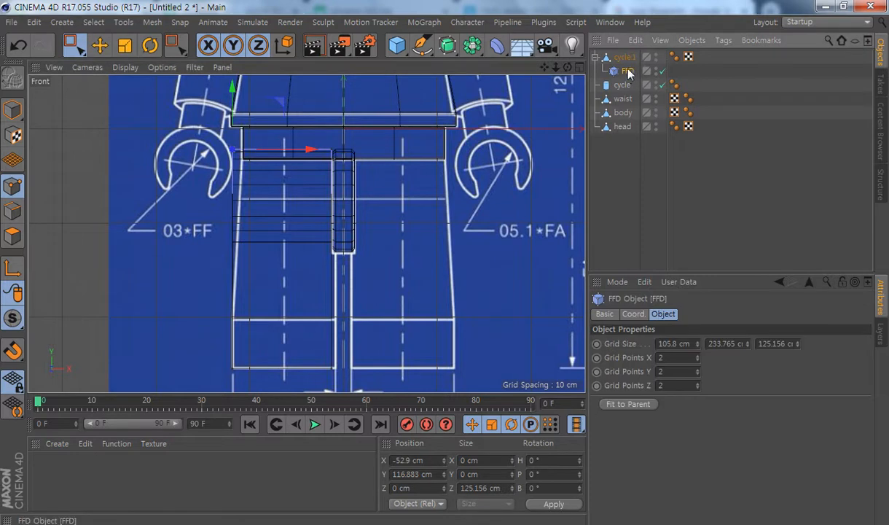
pyautogui.click(100, 45)
pyautogui.click(13, 110)
pyautogui.moveTo(283, 186); pyautogui.dragTo(274, 138)
pyautogui.keyDown('alt'); pyautogui.moveTo(309, 212); pyautogui.dragTo(306, 233, button='middle'); pyautogui.keyUp('alt')
pyautogui.click(633, 75)
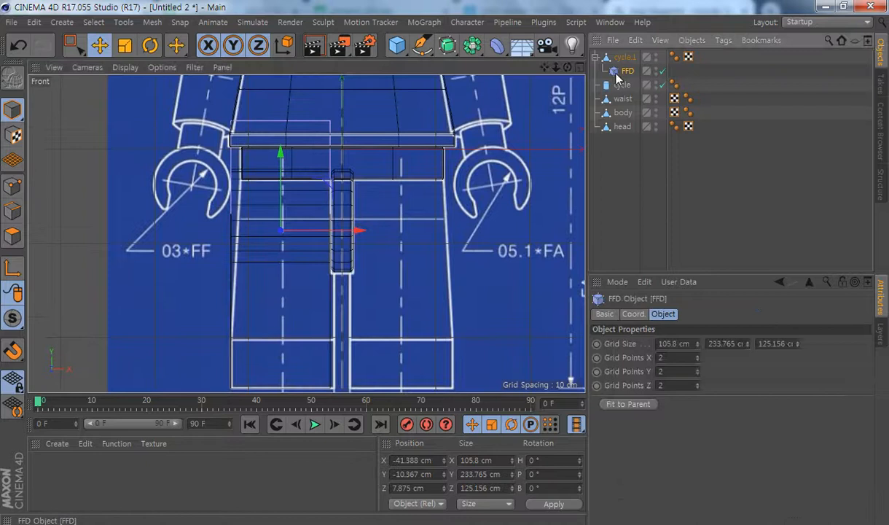
# Move the FFD cage's upper outer points inward to about X -38.8 cm to match the blueprint's tapered leg outline
pyautogui.click(18, 188)
pyautogui.keyDown('alt'); pyautogui.moveTo(307, 223); pyautogui.dragTo(309, 244, button='middle'); pyautogui.keyUp('alt')
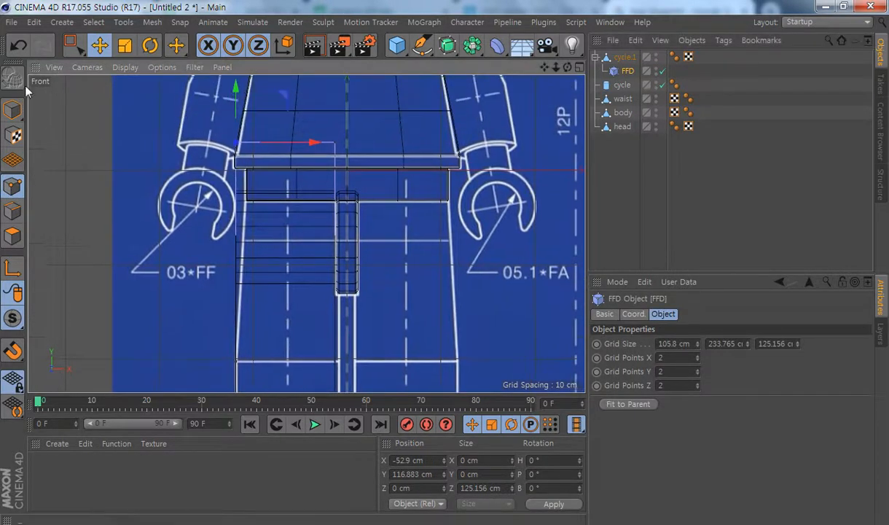
pyautogui.click(73, 45)
pyautogui.moveTo(226, 137); pyautogui.dragTo(255, 163)
pyautogui.moveTo(315, 142); pyautogui.dragTo(329, 145)
pyautogui.keyDown('alt'); pyautogui.moveTo(328, 274); pyautogui.dragTo(317, 197, button='middle'); pyautogui.keyUp('alt')
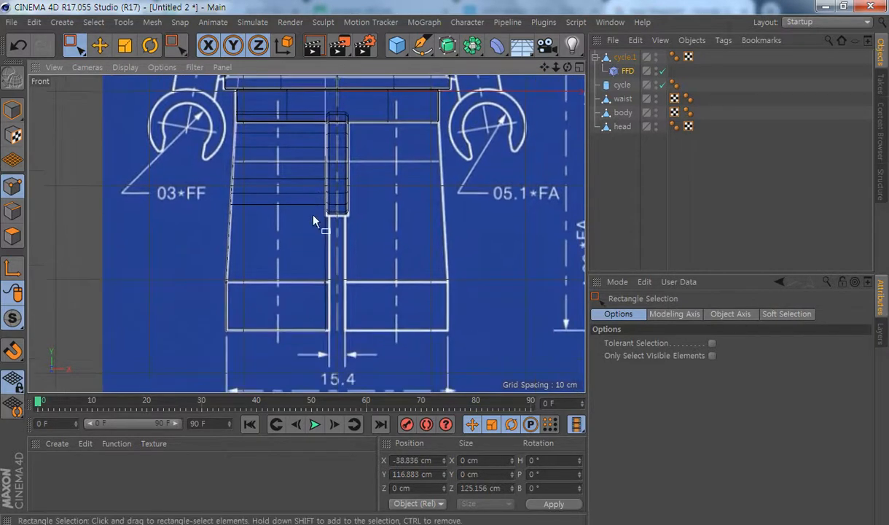
# Check the tapered leg in the Perspective view and merge cycle.1 and its FFD with Connect Objects + Delete
pyautogui.middleClick(321, 205)
pyautogui.moveTo(186, 186)
pyautogui.keyDown('alt'); pyautogui.mouseDown()
pyautogui.moveTo(282, 192)
pyautogui.moveTo(194, 195)
pyautogui.mouseUp(); pyautogui.keyUp('alt')
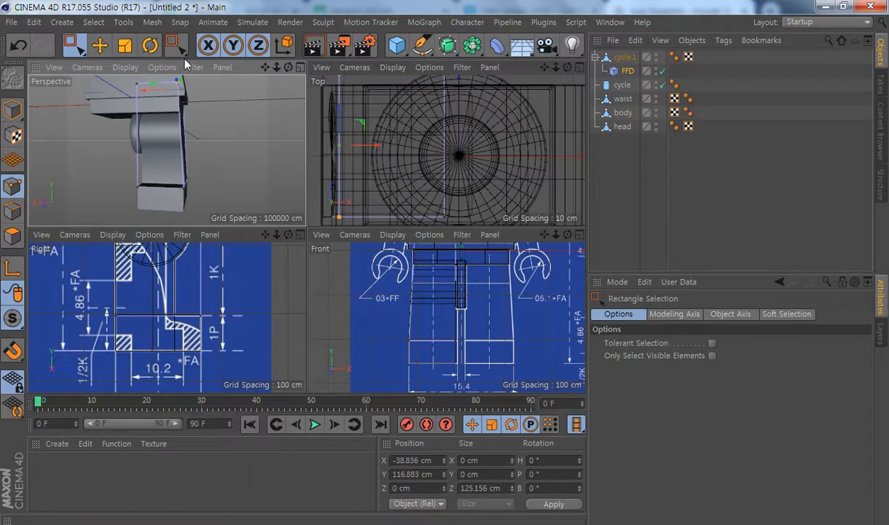
pyautogui.click(626, 59)
pyautogui.middleClick(625, 59)
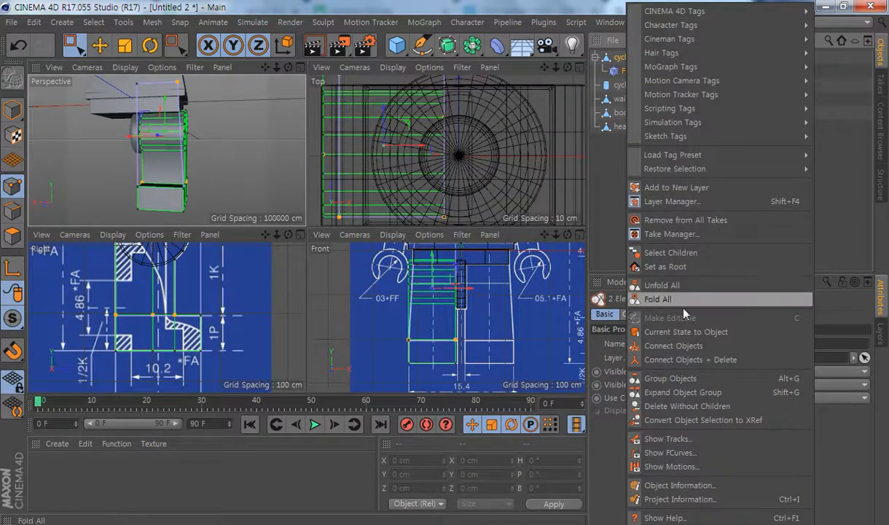
pyautogui.click(675, 360)
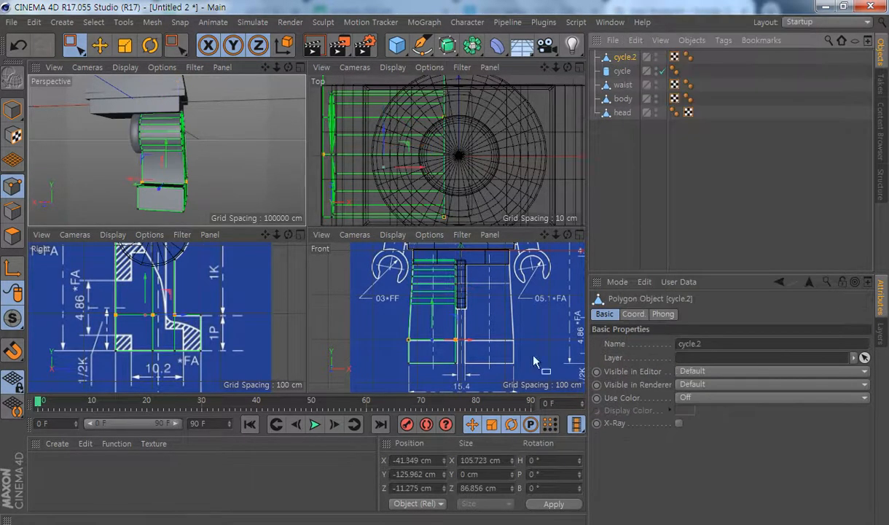
# Cut a horizontal knife line through cycle.2's leg just above the existing lower cut, with Visible Only turned off
pyautogui.keyDown('alt'); pyautogui.moveTo(232, 168); pyautogui.dragTo(77, 153); pyautogui.keyUp('alt')
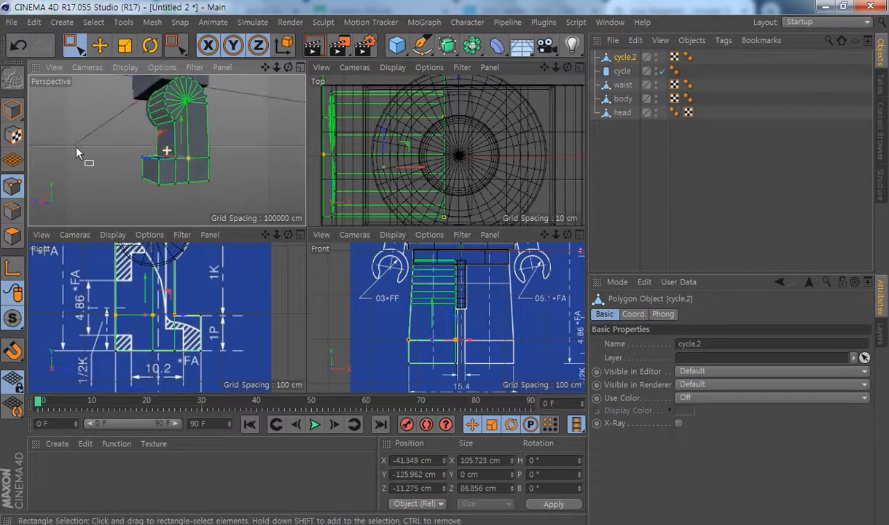
pyautogui.middleClick(186, 311)
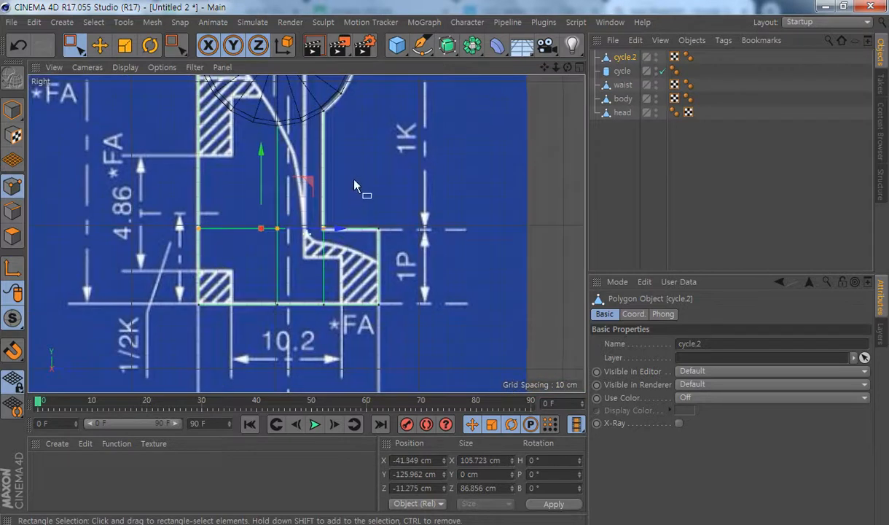
pyautogui.scroll(1, 357, 188)
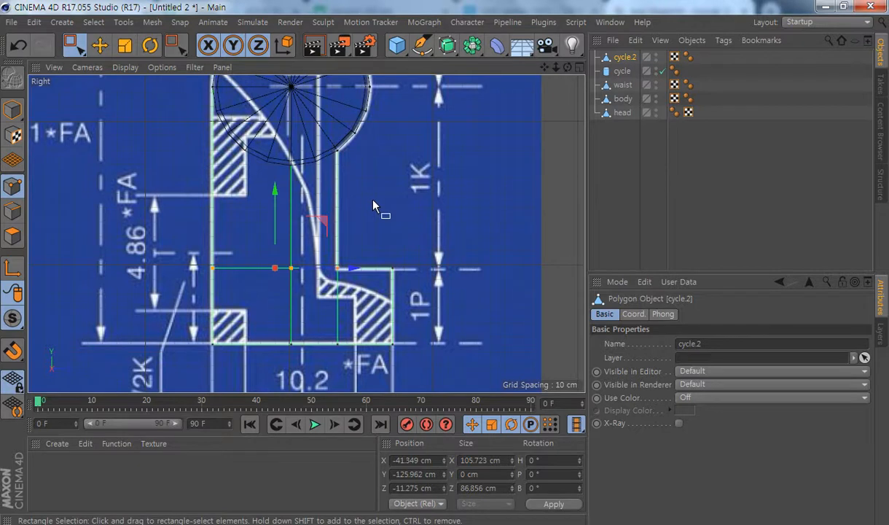
pyautogui.click(100, 45)
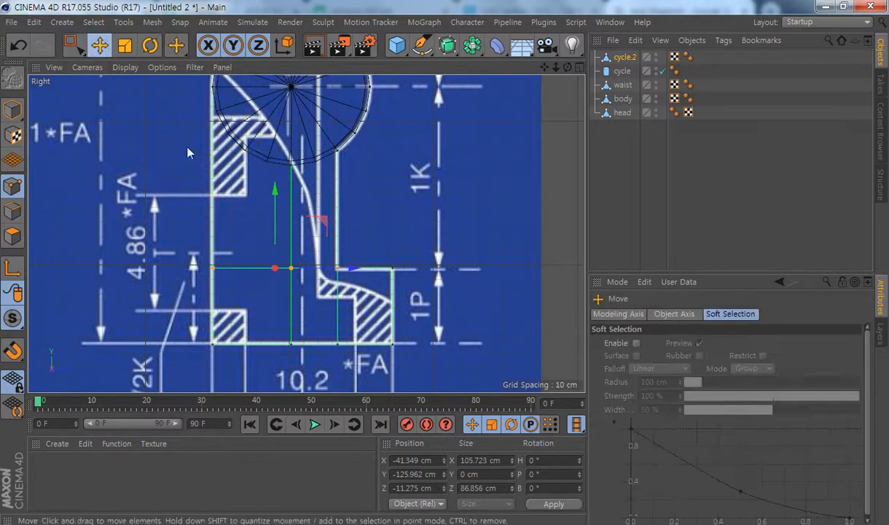
pyautogui.click(13, 186)
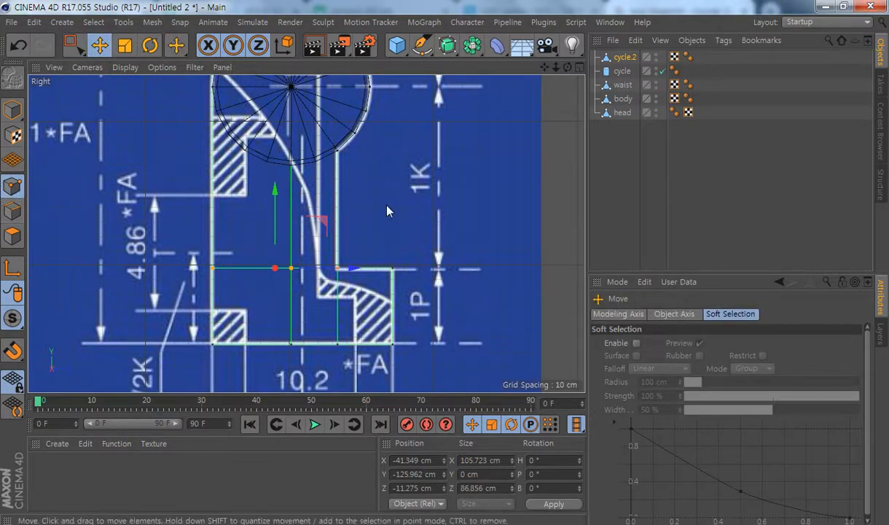
pyautogui.rightClick(387, 160)
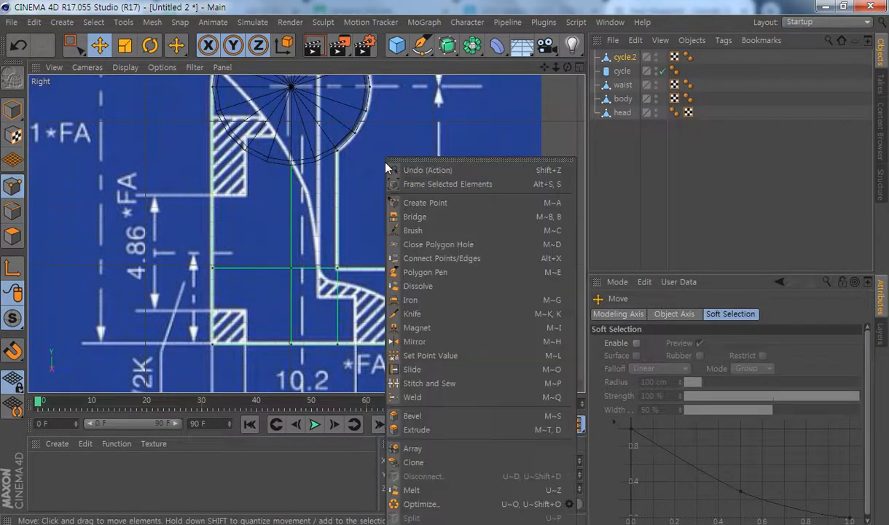
pyautogui.click(412, 314)
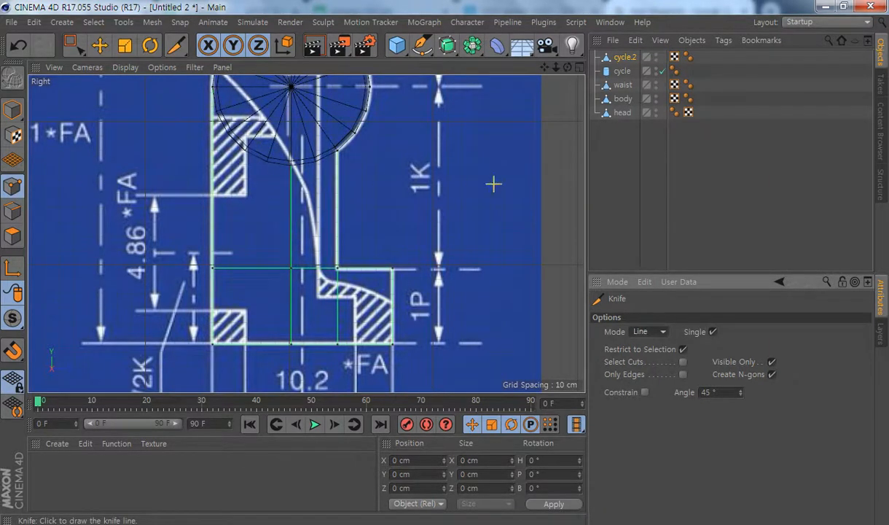
pyautogui.click(771, 362)
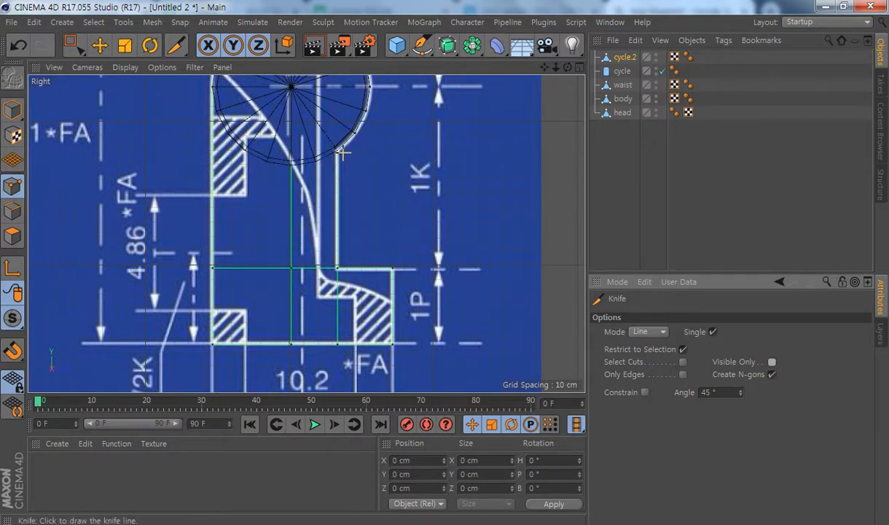
pyautogui.moveTo(352, 210); pyautogui.dragTo(169, 212)
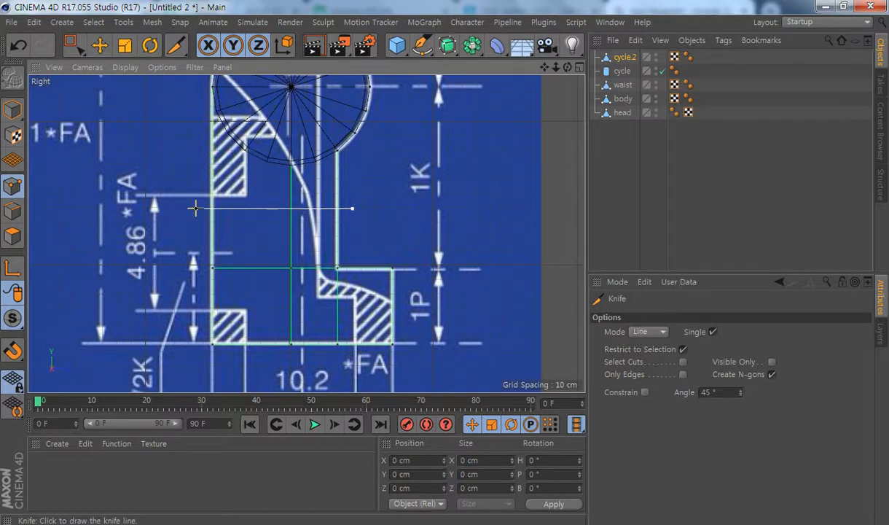
pyautogui.moveTo(184, 209); pyautogui.dragTo(184, 209)
# Knife two slanted lines across the leg, fanning from the back edge above and below the new horizontal cut
pyautogui.moveTo(201, 205); pyautogui.dragTo(389, 167)
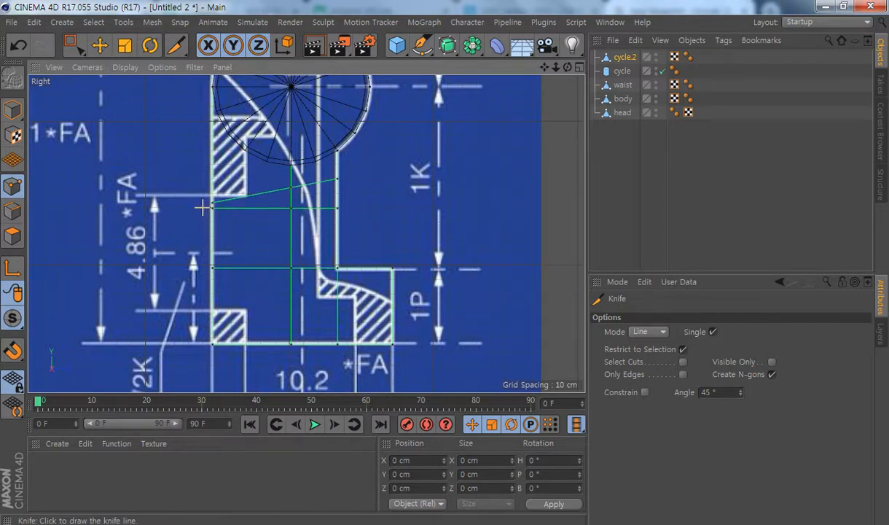
pyautogui.moveTo(203, 209); pyautogui.dragTo(355, 248)
pyautogui.hotkey('ctrl', 'z')
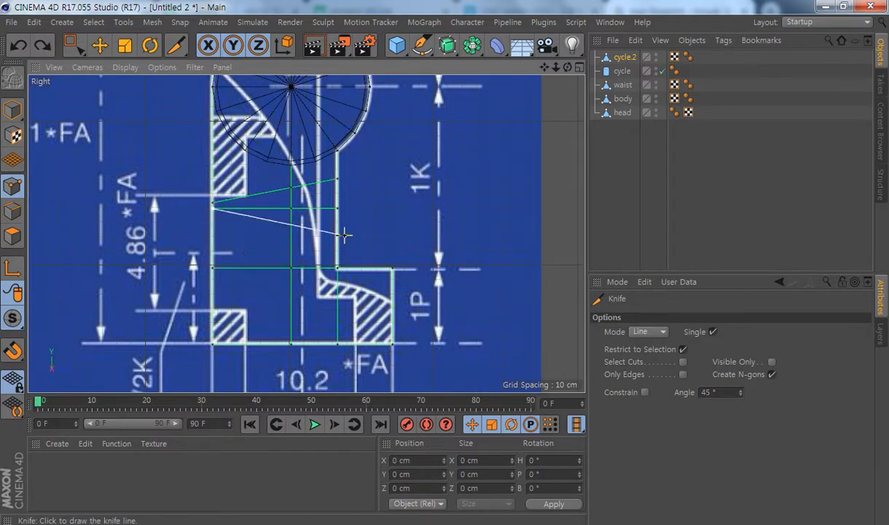
pyautogui.moveTo(199, 209); pyautogui.dragTo(348, 242)
pyautogui.keyDown('alt'); pyautogui.moveTo(381, 223); pyautogui.dragTo(381, 276, button='middle'); pyautogui.keyUp('alt')
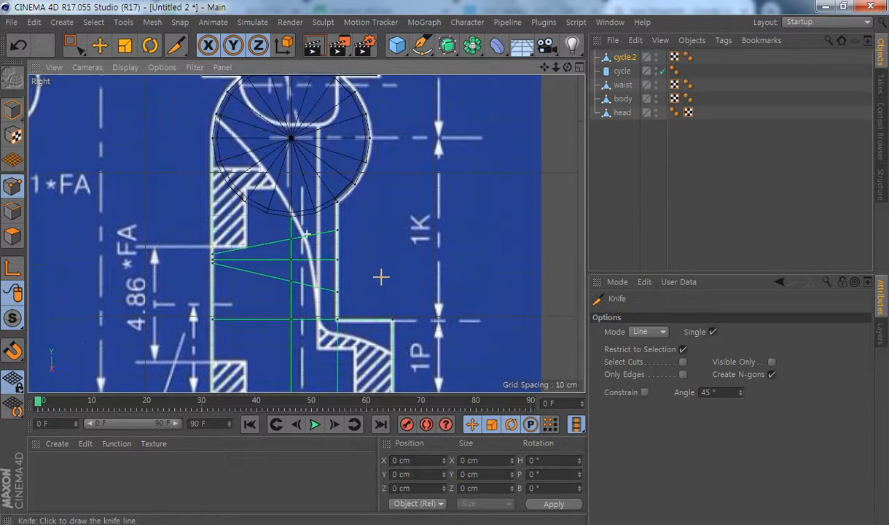
# Add a Bevel deformer as a child of cycle.2 and enable its Use Angle option
pyautogui.middleClick(351, 252)
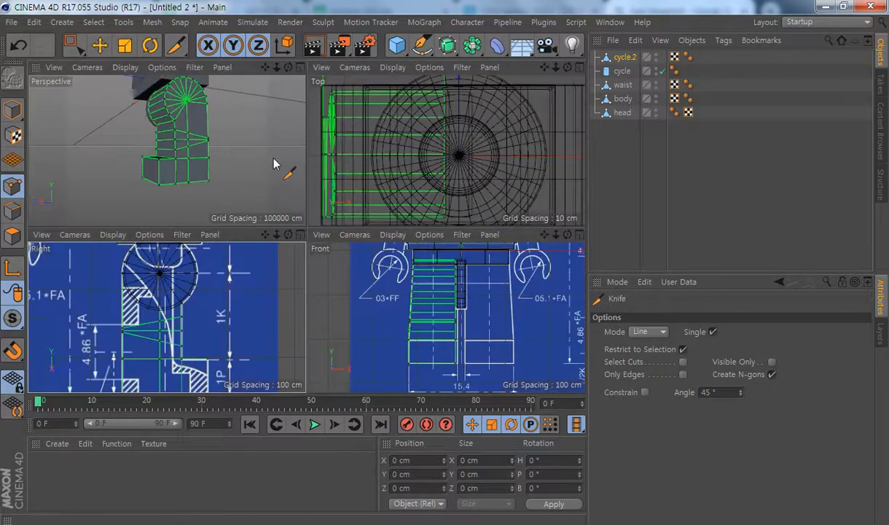
pyautogui.middleClick(200, 151)
pyautogui.keyDown('alt'); pyautogui.moveTo(367, 240); pyautogui.dragTo(404, 233); pyautogui.keyUp('alt')
pyautogui.keyDown('alt'); pyautogui.moveTo(405, 234); pyautogui.dragTo(379, 236, button='right'); pyautogui.keyUp('alt')
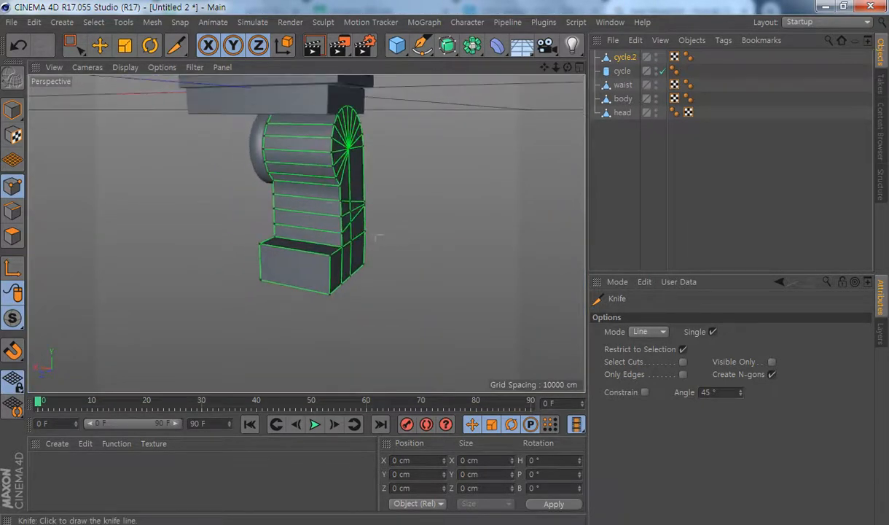
pyautogui.keyDown('alt'); pyautogui.moveTo(334, 205); pyautogui.dragTo(335, 232, button='middle'); pyautogui.keyUp('alt')
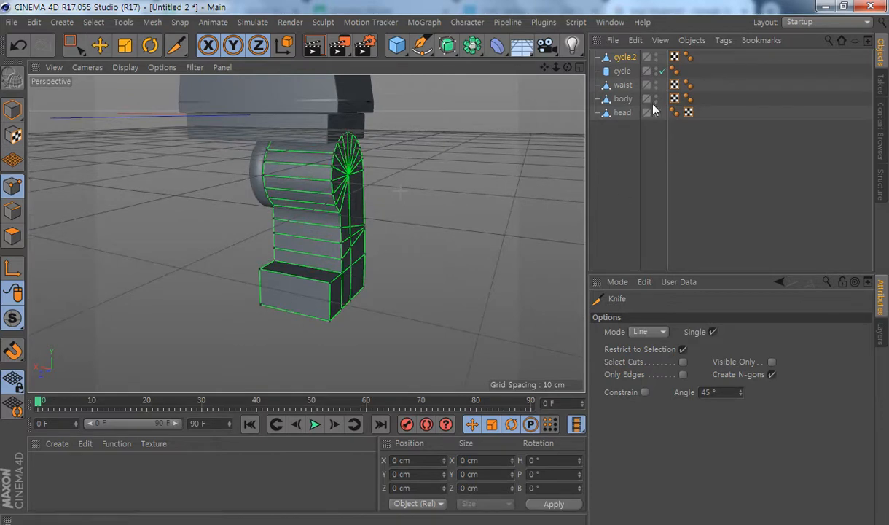
pyautogui.click(497, 46)
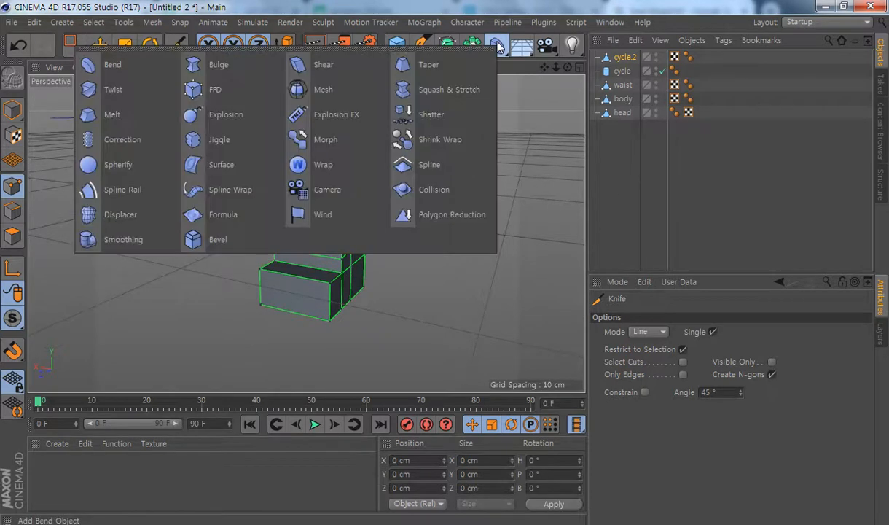
pyautogui.click(208, 239)
pyautogui.moveTo(602, 56); pyautogui.dragTo(616, 71)
pyautogui.keyDown('alt'); pyautogui.moveTo(268, 272); pyautogui.dragTo(371, 278); pyautogui.keyUp('alt')
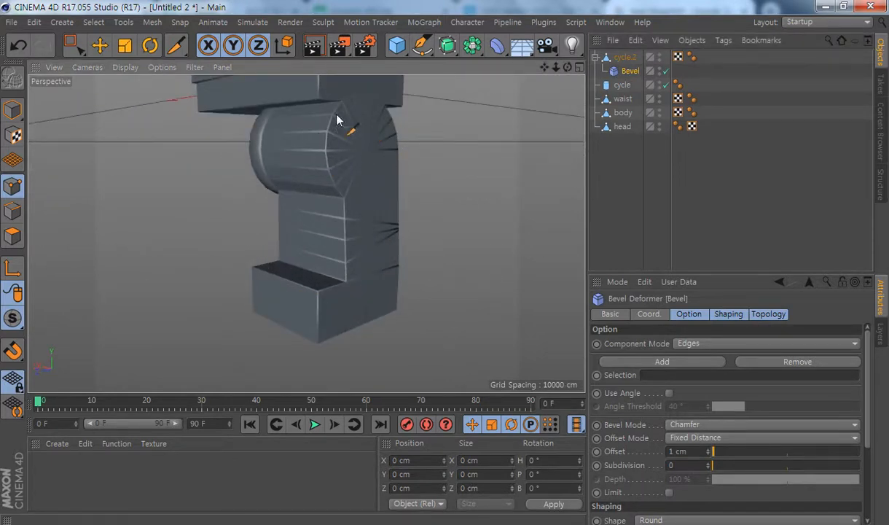
pyautogui.click(669, 394)
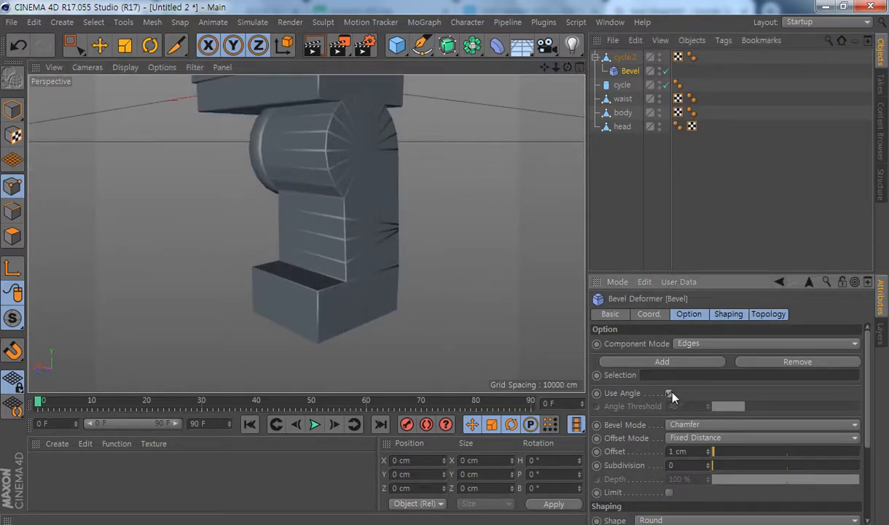
# Examine the bevelled leg on the whole figure and the arm outline on the Right view blueprint
pyautogui.keyDown('alt'); pyautogui.moveTo(375, 210); pyautogui.dragTo(311, 227, button='right'); pyautogui.keyUp('alt')
pyautogui.keyDown('alt'); pyautogui.moveTo(356, 215); pyautogui.dragTo(442, 227); pyautogui.keyUp('alt')
pyautogui.keyDown('alt'); pyautogui.moveTo(338, 172); pyautogui.dragTo(346, 220, button='middle'); pyautogui.keyUp('alt')
pyautogui.keyDown('alt'); pyautogui.moveTo(346, 226); pyautogui.dragTo(338, 153); pyautogui.keyUp('alt')
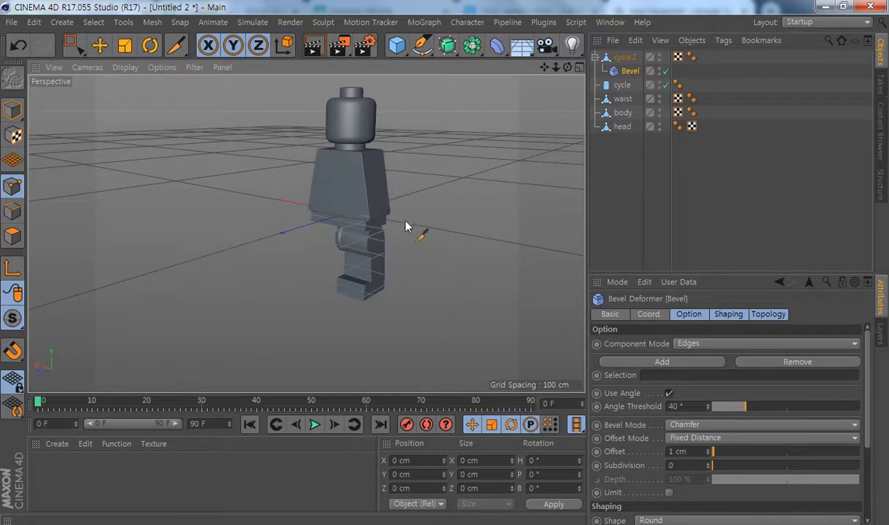
pyautogui.keyDown('alt'); pyautogui.moveTo(305, 233); pyautogui.dragTo(327, 214); pyautogui.keyUp('alt')
pyautogui.middleClick(327, 214)
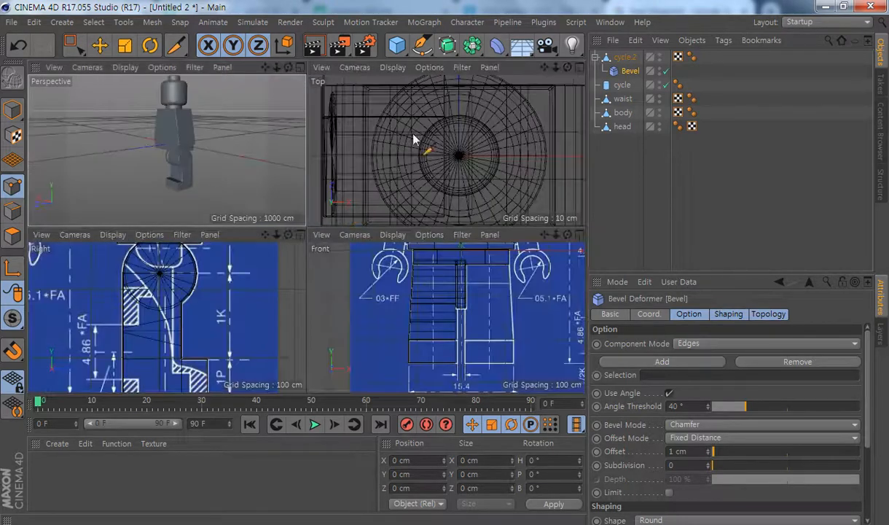
pyautogui.keyDown('alt'); pyautogui.moveTo(215, 245); pyautogui.dragTo(217, 344, button='middle'); pyautogui.keyUp('alt')
pyautogui.middleClick(196, 275)
pyautogui.keyDown('alt'); pyautogui.moveTo(323, 259); pyautogui.dragTo(263, 264, button='right'); pyautogui.keyUp('alt')
pyautogui.keyDown('alt'); pyautogui.moveTo(337, 211); pyautogui.dragTo(272, 259, button='middle'); pyautogui.keyUp('alt')
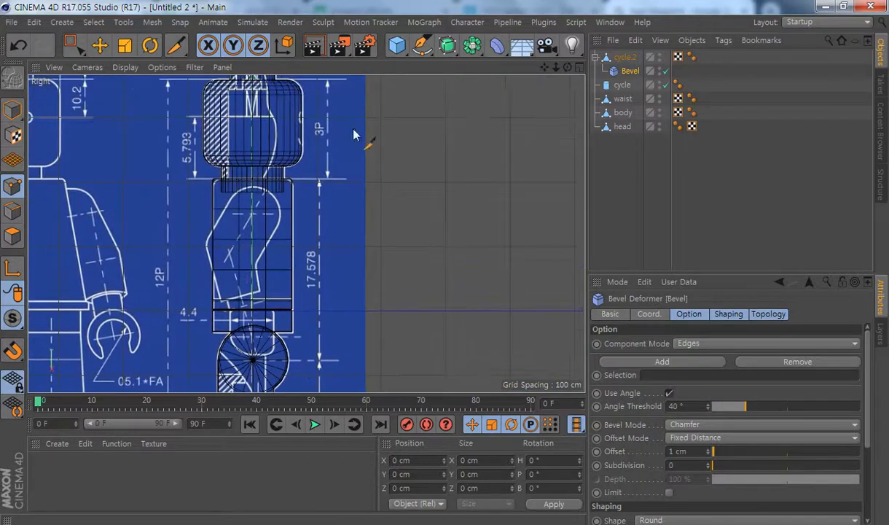
pyautogui.middleClick(300, 244)
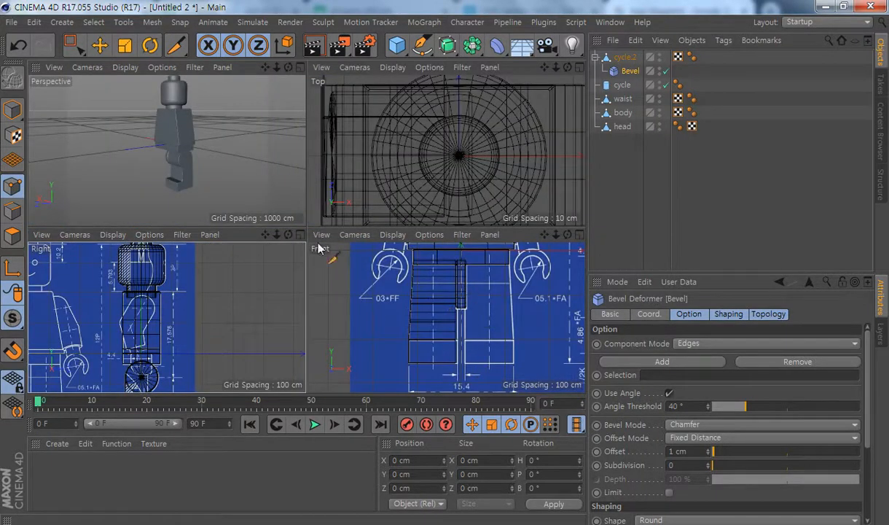
pyautogui.scroll(2, 166, 303)
pyautogui.middleClick(216, 295)
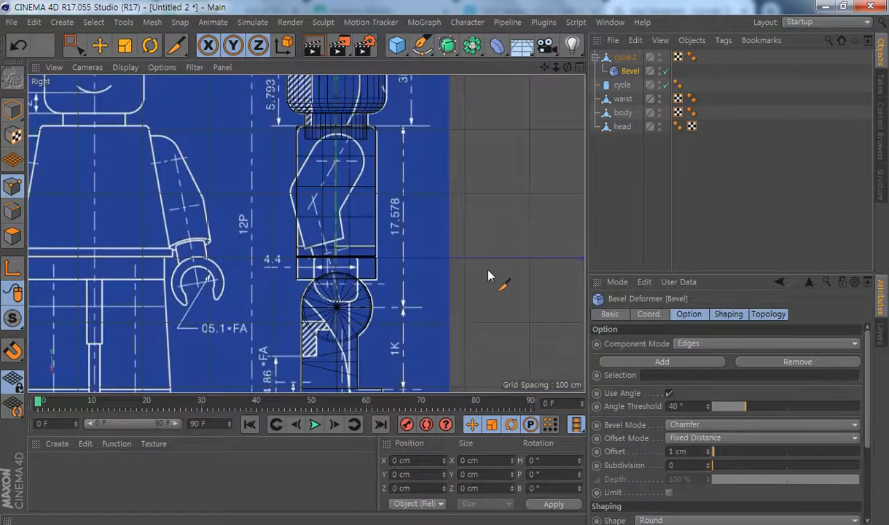
# Add a cube and move it sideways in the Front view to about X -226.3 cm, beside the figure's arm
pyautogui.click(397, 47)
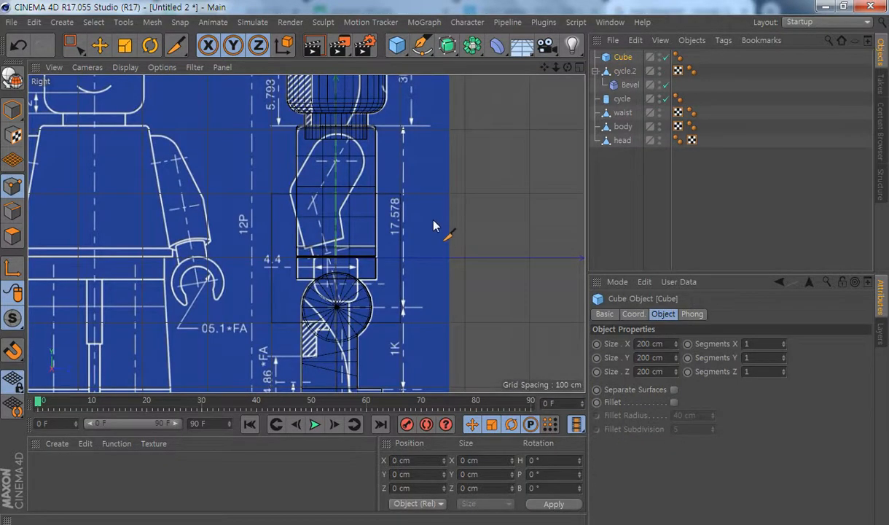
pyautogui.keyDown('alt'); pyautogui.moveTo(426, 227); pyautogui.dragTo(400, 246, button='middle'); pyautogui.keyUp('alt')
pyautogui.middleClick(361, 246)
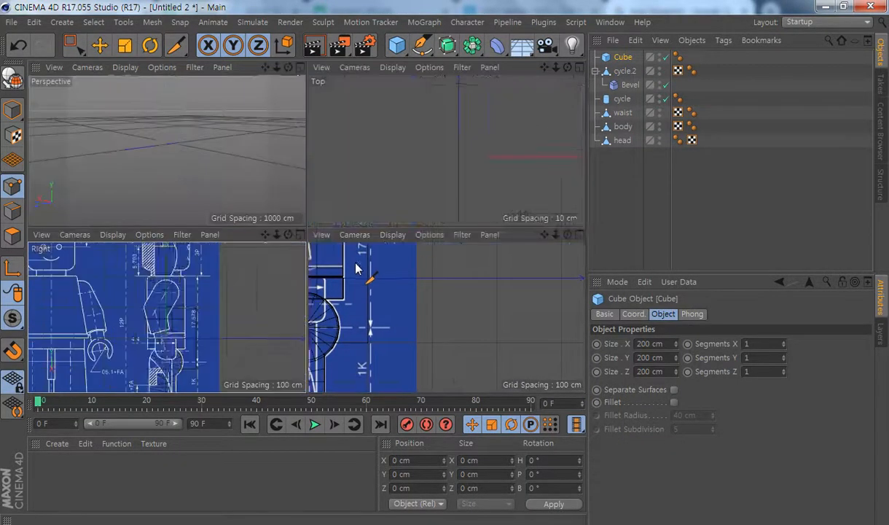
pyautogui.keyDown('alt'); pyautogui.moveTo(432, 294); pyautogui.dragTo(411, 291, button='right'); pyautogui.keyUp('alt')
pyautogui.keyDown('alt'); pyautogui.moveTo(438, 277); pyautogui.dragTo(356, 343, button='middle'); pyautogui.keyUp('alt')
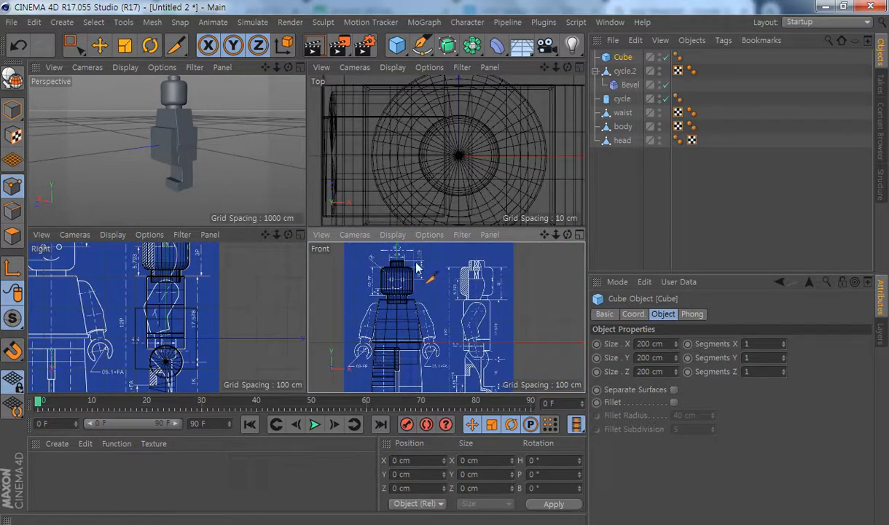
pyautogui.click(99, 46)
pyautogui.click(12, 109)
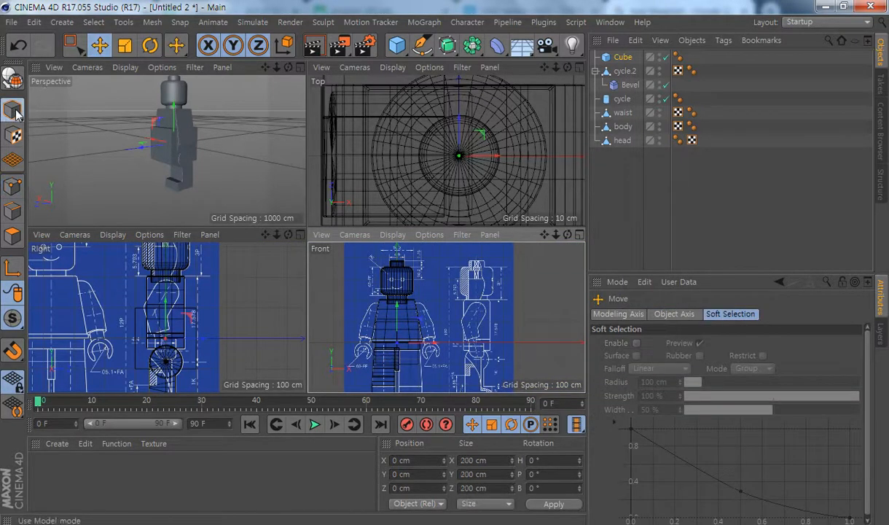
pyautogui.moveTo(446, 351); pyautogui.dragTo(397, 367)
pyautogui.keyDown('alt'); pyautogui.moveTo(410, 363); pyautogui.dragTo(492, 333, button='middle'); pyautogui.keyUp('alt')
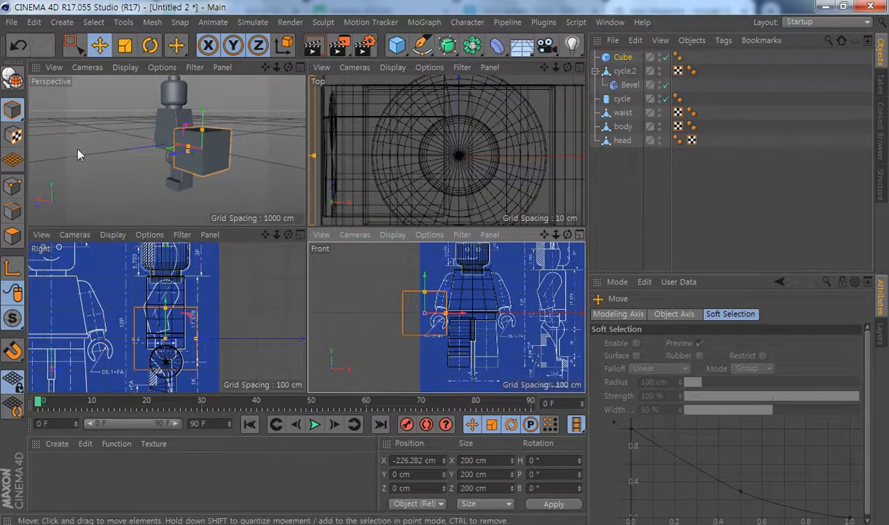
# Convert the cube to an editable polygon object and switch to editing its points over the Right view blueprint
pyautogui.middleClick(177, 167)
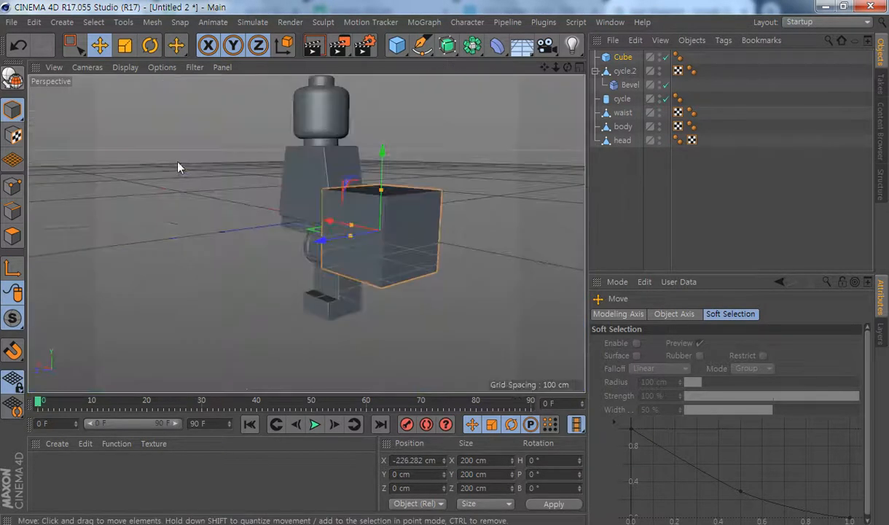
pyautogui.click(12, 77)
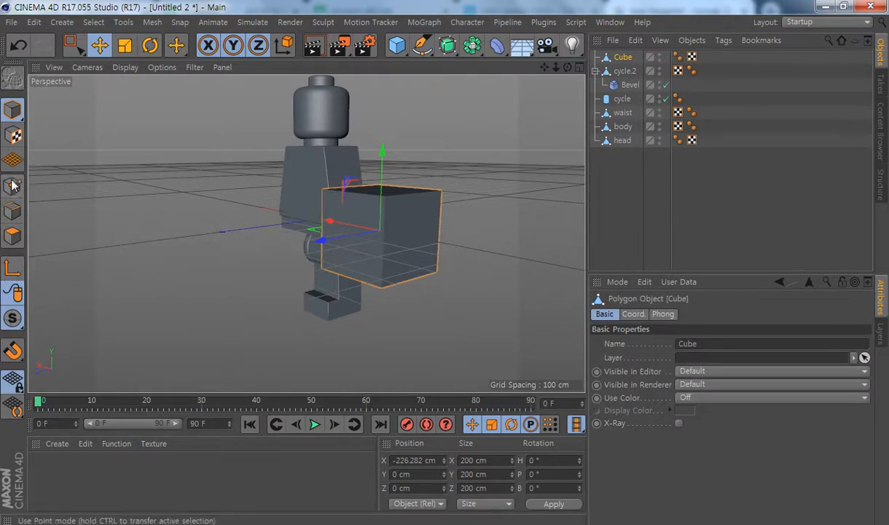
pyautogui.keyDown('alt'); pyautogui.moveTo(453, 260); pyautogui.dragTo(159, 239); pyautogui.keyUp('alt')
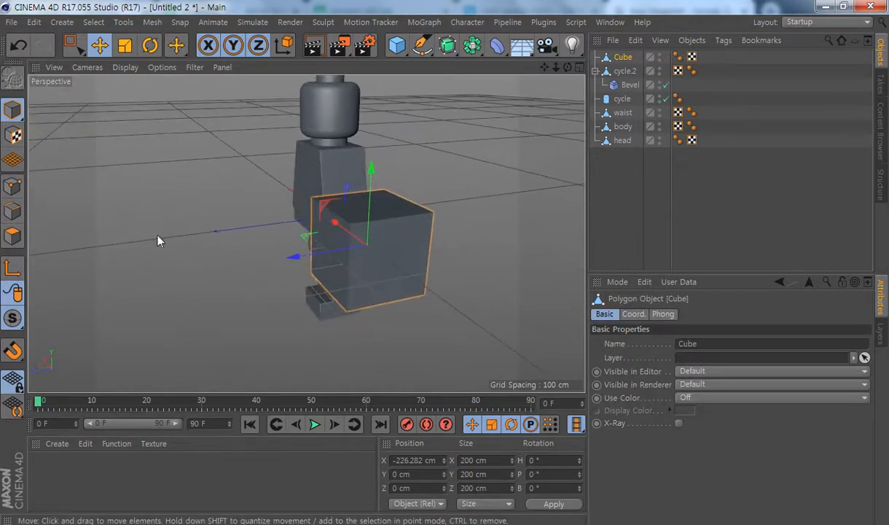
pyautogui.middleClick(362, 311)
pyautogui.middleClick(204, 311)
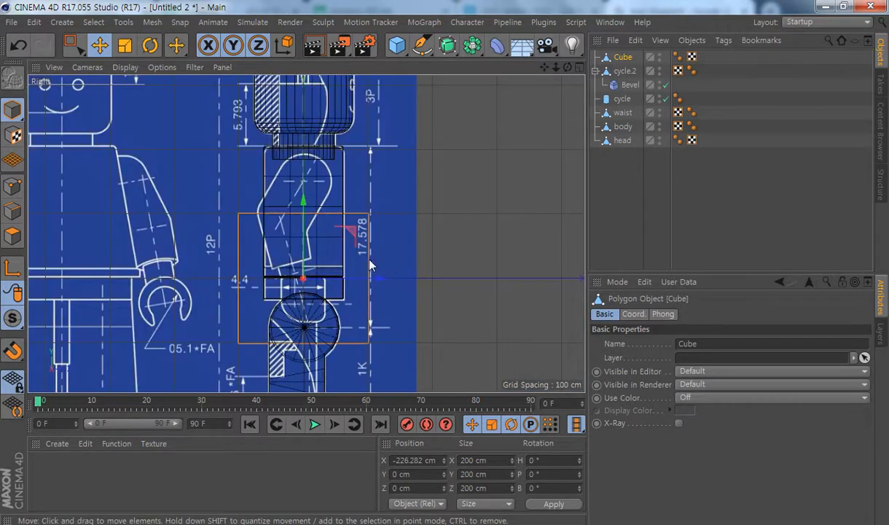
pyautogui.keyDown('alt'); pyautogui.moveTo(370, 265); pyautogui.dragTo(348, 239, button='middle'); pyautogui.keyUp('alt')
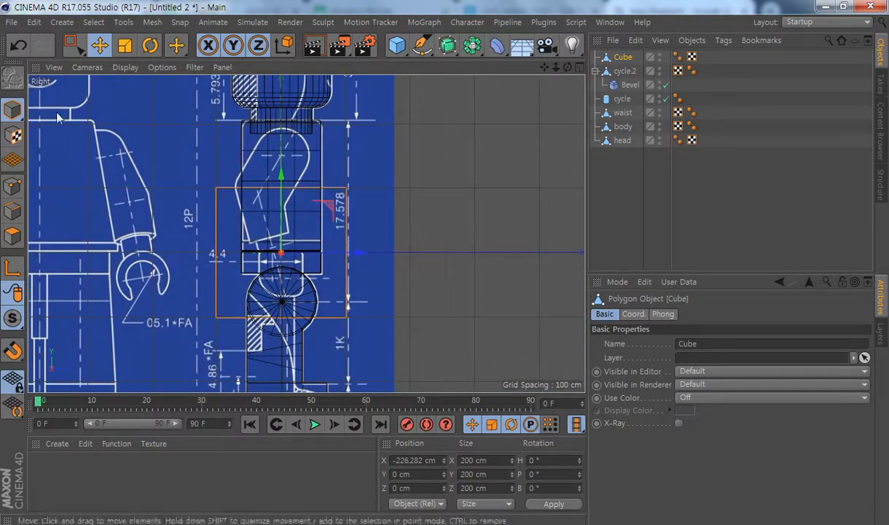
pyautogui.click(11, 188)
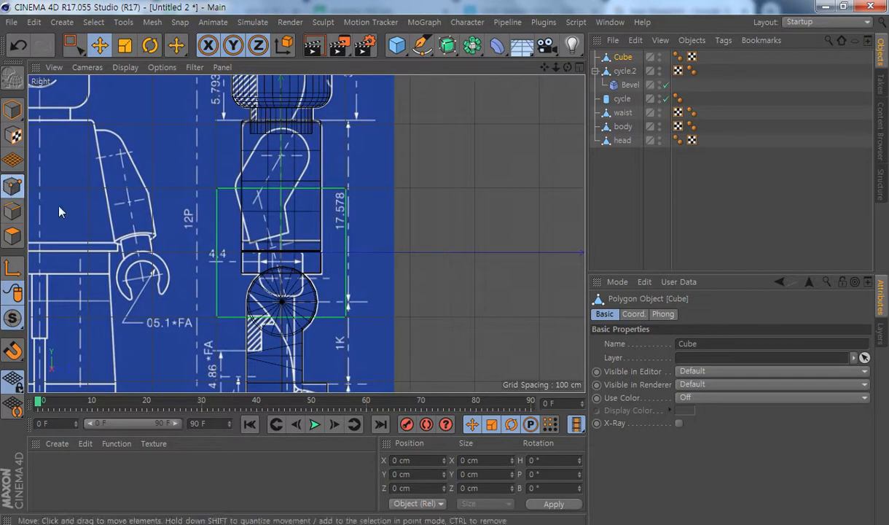
# Move the cube's two upper corners onto the shoulder of the arm outline, the front one to about Y 130, Z 38 cm
pyautogui.click(72, 46)
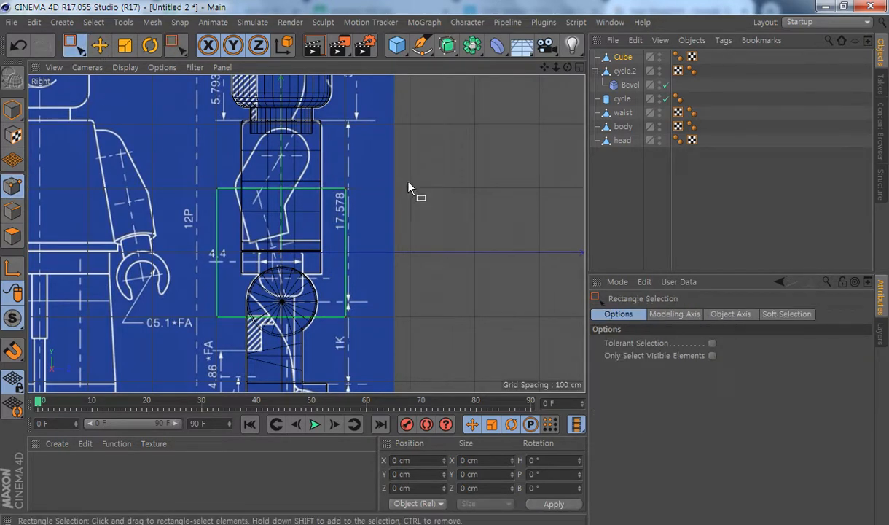
pyautogui.moveTo(368, 171); pyautogui.dragTo(331, 210)
pyautogui.scroll(4, 360, 221)
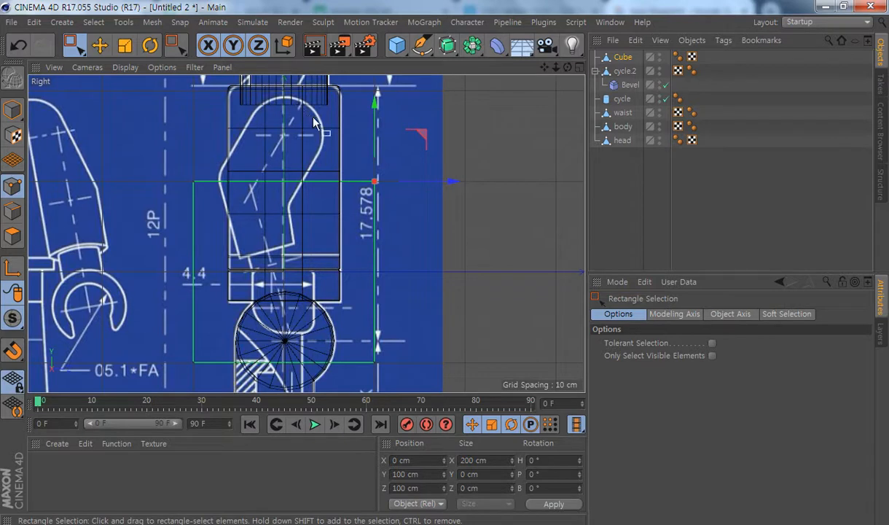
pyautogui.moveTo(415, 137); pyautogui.dragTo(367, 109)
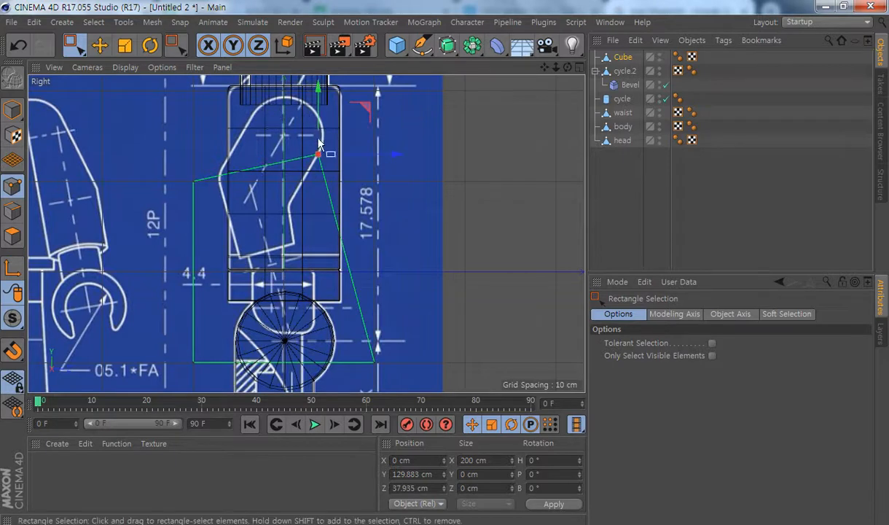
pyautogui.moveTo(134, 149); pyautogui.dragTo(213, 206)
pyautogui.moveTo(236, 136); pyautogui.dragTo(298, 63)
# Fit the cube's two lower corners to the wrist of the arm outline, the back one at about Y 15, Z -49 cm
pyautogui.keyDown('alt'); pyautogui.moveTo(405, 357); pyautogui.dragTo(405, 331, button='middle'); pyautogui.keyUp('alt')
pyautogui.moveTo(404, 331); pyautogui.dragTo(344, 360)
pyautogui.moveTo(424, 290); pyautogui.dragTo(342, 172)
pyautogui.moveTo(168, 300); pyautogui.dragTo(228, 347)
pyautogui.moveTo(240, 292); pyautogui.dragTo(288, 190)
pyautogui.scroll(2, 388, 230)
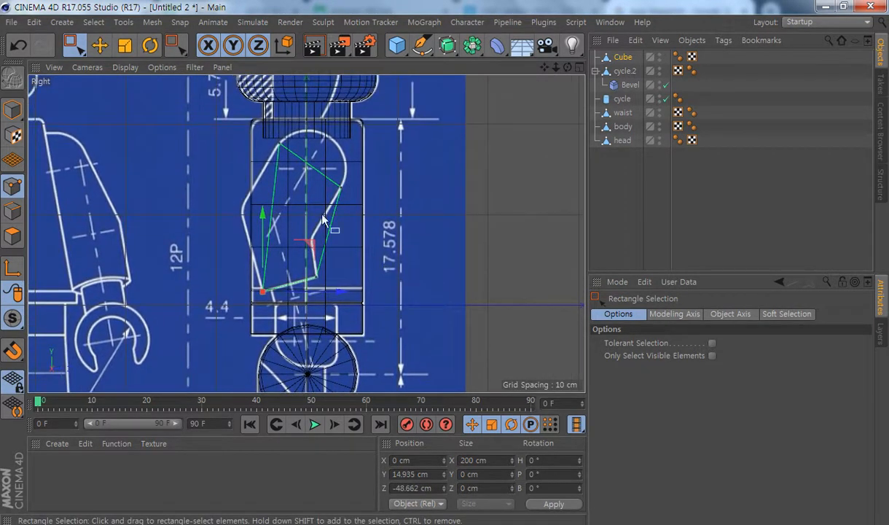
pyautogui.press('e')
pyautogui.click(222, 269)
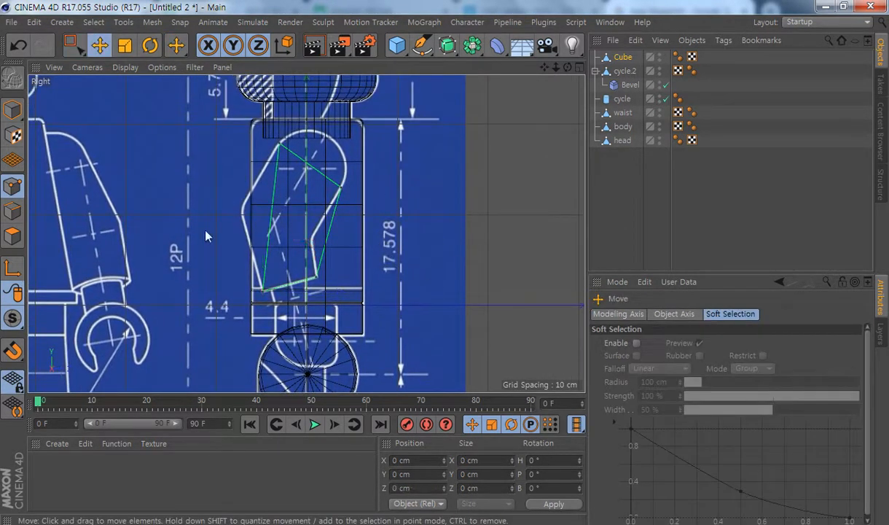
# Knife a slanted line across the arm block at elbow height
pyautogui.rightClick(428, 182)
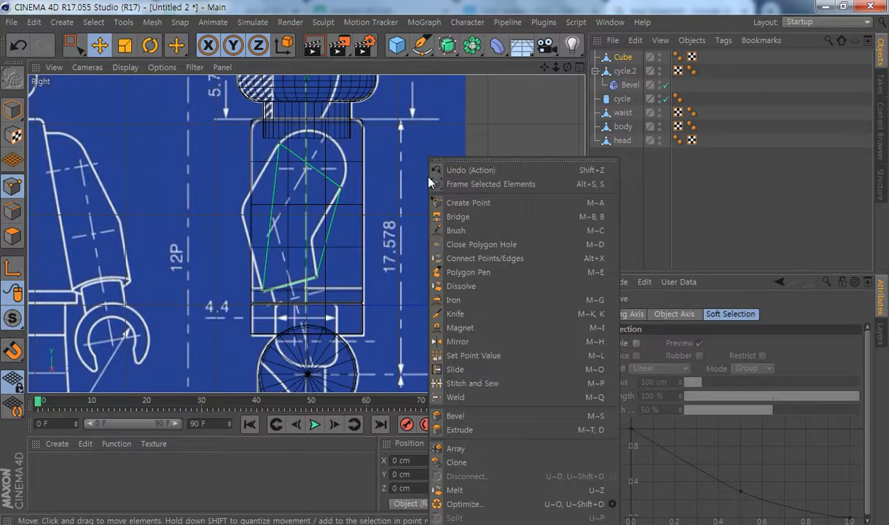
pyautogui.click(466, 315)
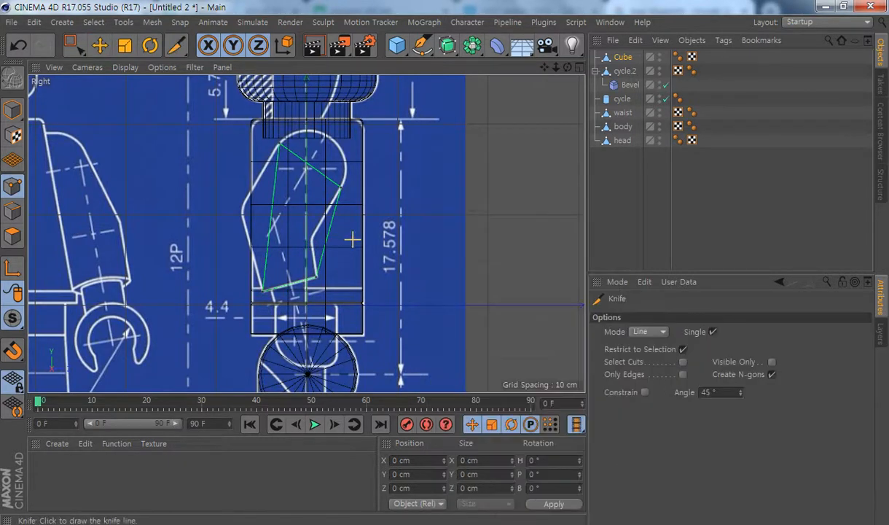
pyautogui.click(363, 245)
pyautogui.click(210, 206)
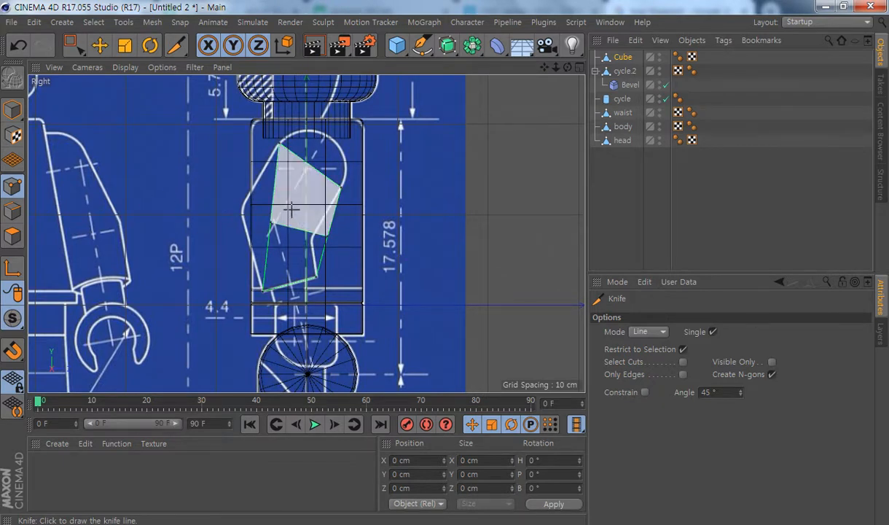
# Move the new cut's end points onto the elbow bends of the arm outline, the inner one to about Y 72, Z 5 cm
pyautogui.click(77, 48)
pyautogui.moveTo(244, 205); pyautogui.dragTo(285, 241)
pyautogui.moveTo(319, 177); pyautogui.dragTo(289, 165)
pyautogui.moveTo(310, 217); pyautogui.dragTo(348, 242)
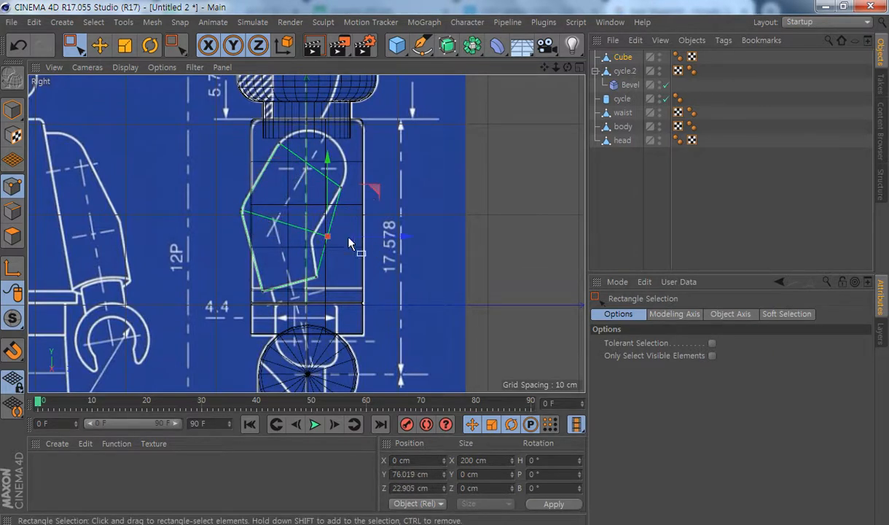
pyautogui.moveTo(375, 190); pyautogui.dragTo(359, 198)
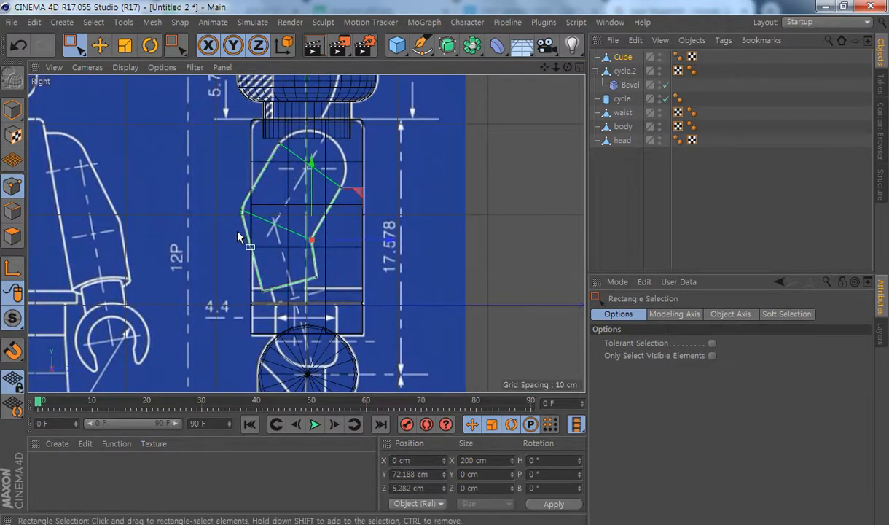
# Cut three lengthwise loops through the arm block with the Knife in Loop mode, one central and one near each side
pyautogui.middleClick(292, 245)
pyautogui.keyDown('alt'); pyautogui.moveTo(186, 159); pyautogui.dragTo(273, 154); pyautogui.keyUp('alt')
pyautogui.keyDown('alt'); pyautogui.moveTo(237, 156); pyautogui.dragTo(218, 175, button='middle'); pyautogui.keyUp('alt')
pyautogui.scroll(4, 216, 180)
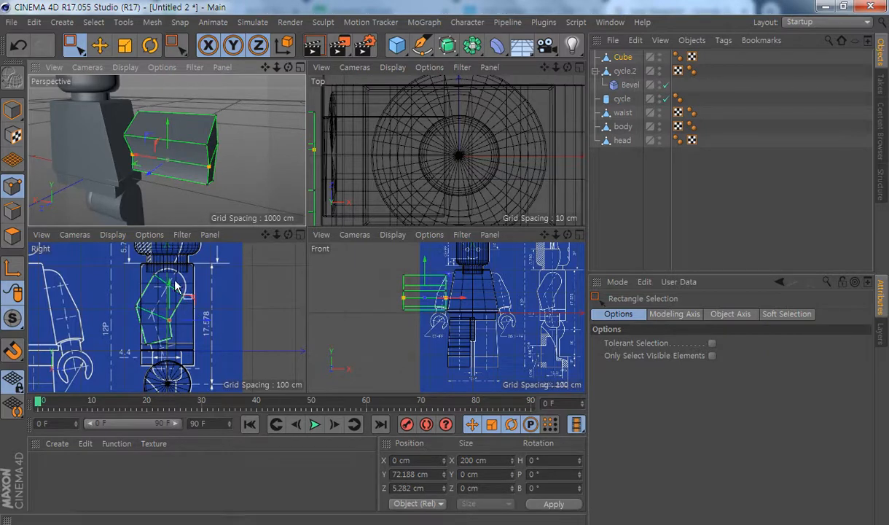
pyautogui.middleClick(163, 314)
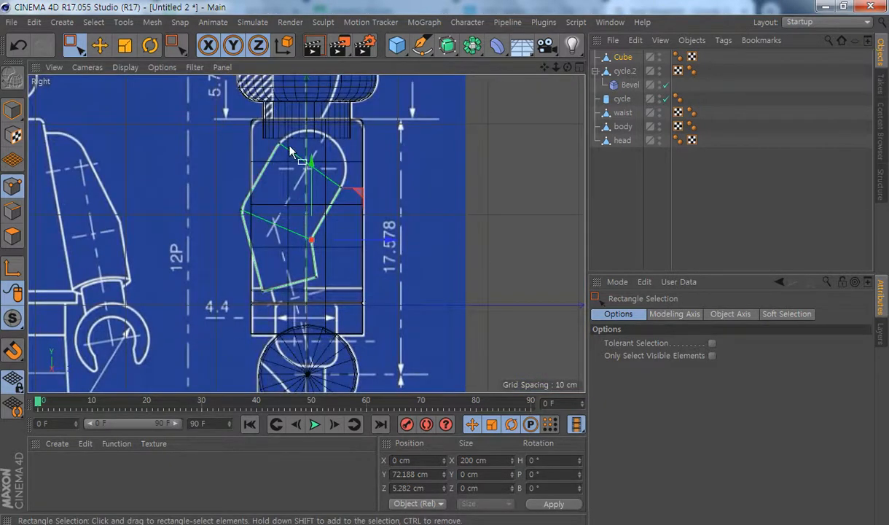
pyautogui.scroll(3, 359, 231)
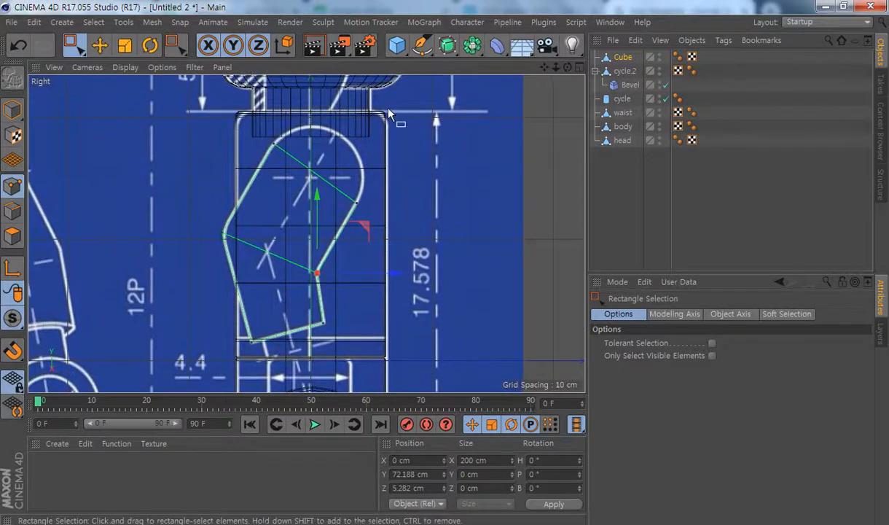
pyautogui.rightClick(430, 142)
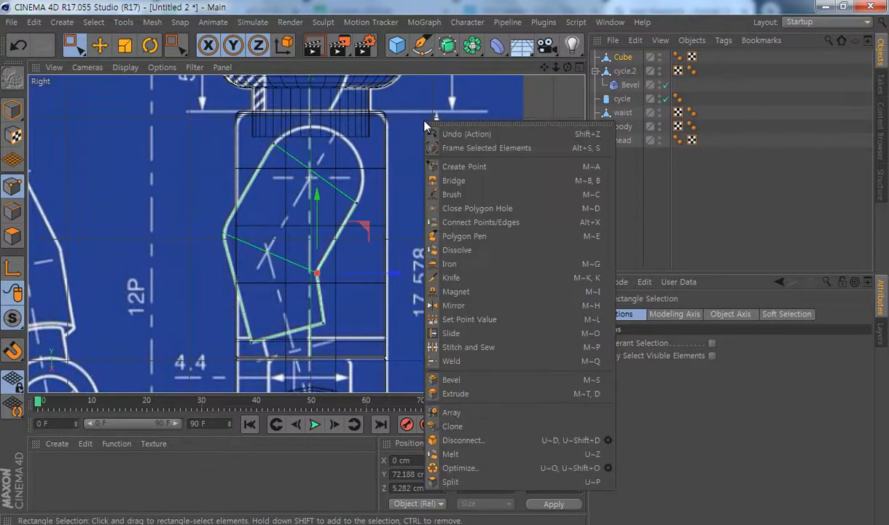
pyautogui.click(495, 278)
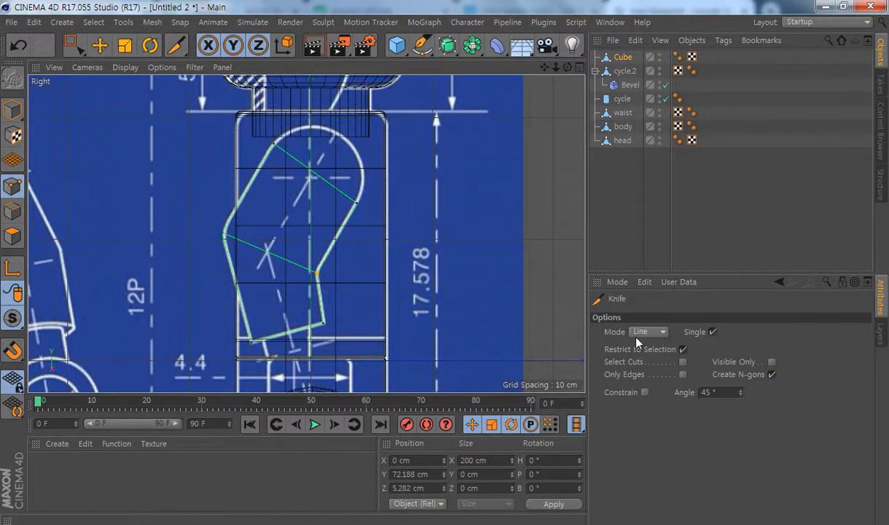
pyautogui.click(660, 333)
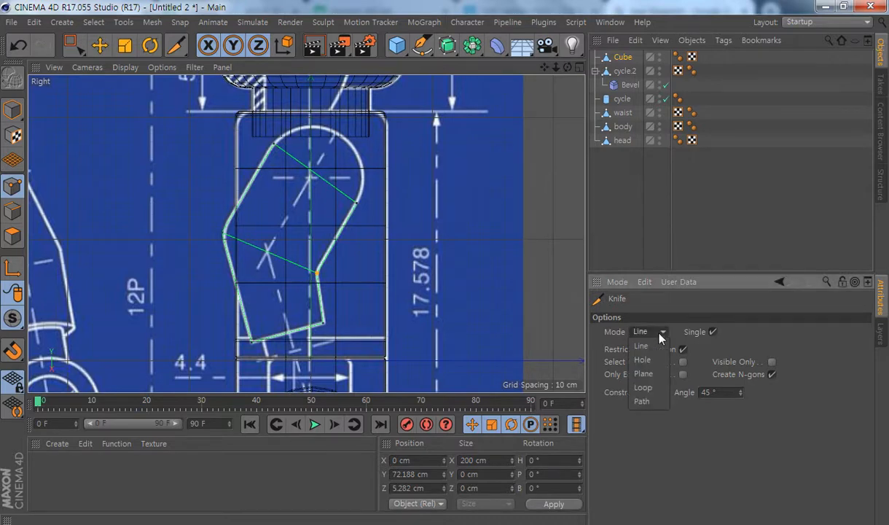
pyautogui.click(644, 387)
pyautogui.middleClick(531, 188)
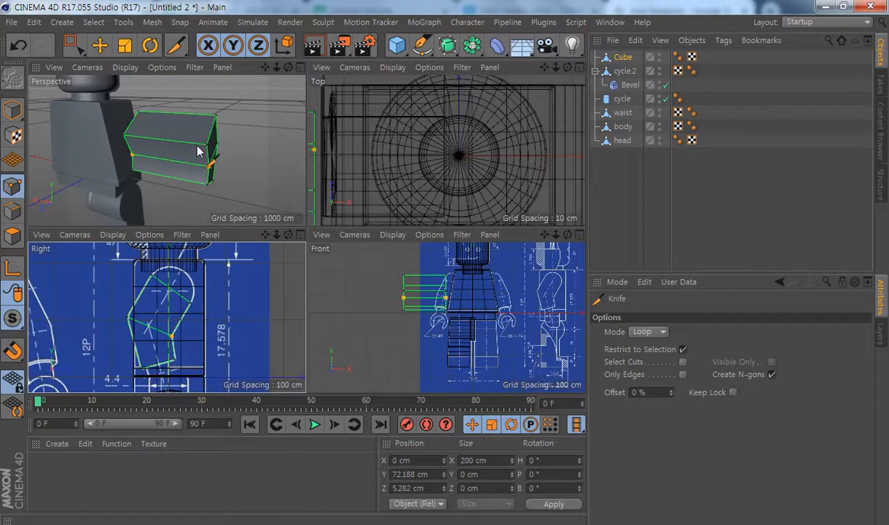
pyautogui.keyDown('alt'); pyautogui.moveTo(220, 133); pyautogui.dragTo(203, 138); pyautogui.keyUp('alt')
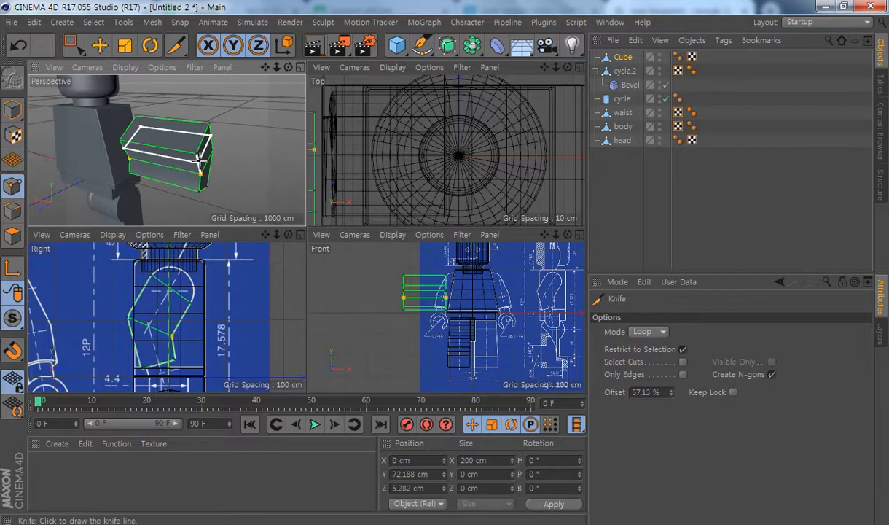
pyautogui.middleClick(192, 318)
pyautogui.keyDown('alt'); pyautogui.moveTo(296, 217); pyautogui.dragTo(295, 204, button='middle'); pyautogui.keyUp('alt')
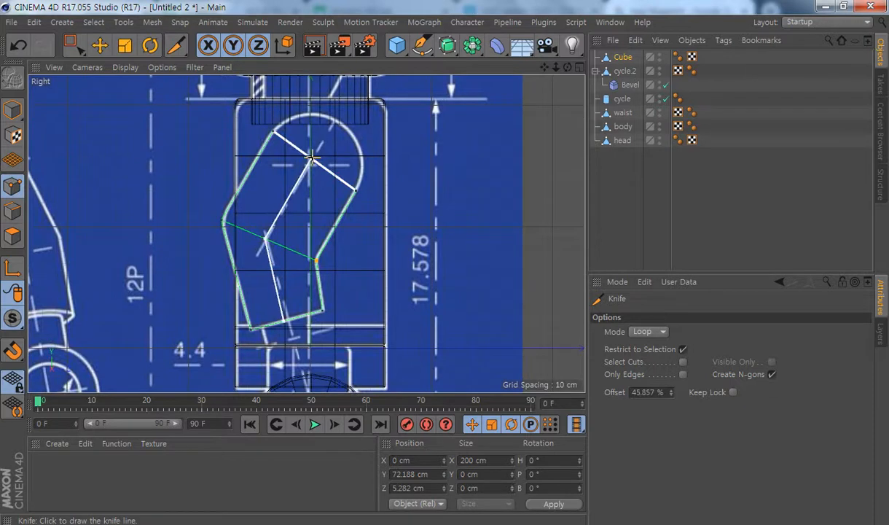
pyautogui.click(312, 157)
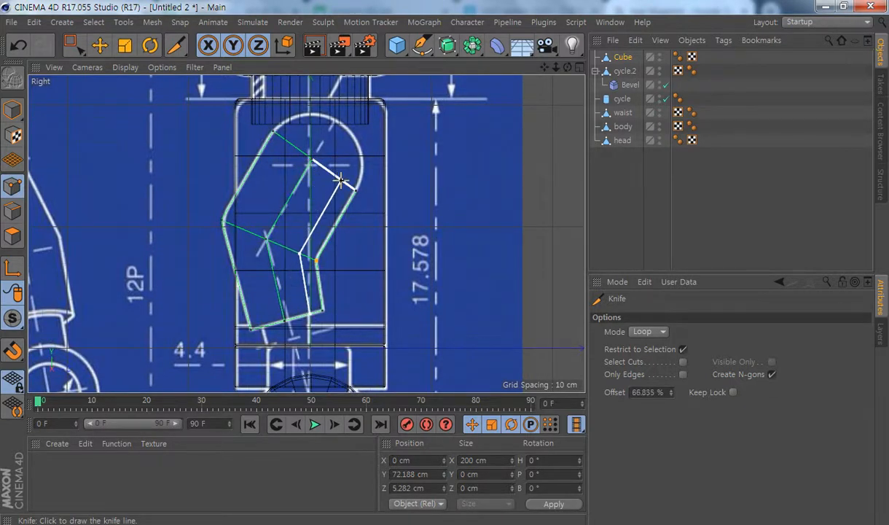
pyautogui.click(340, 180)
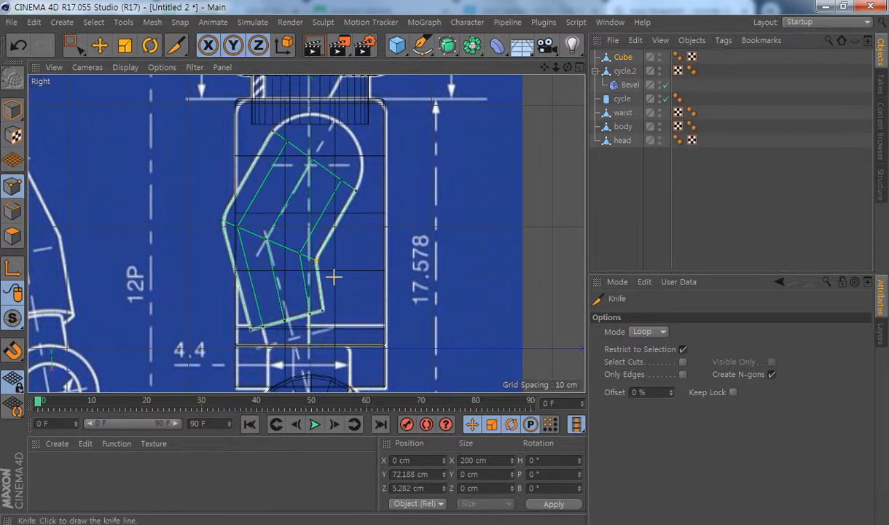
# Move the central and front loop points at the shoulder onto the rounded outline, the front one to about Y 164, Z 42 cm
pyautogui.middleClick(313, 234)
pyautogui.moveTo(219, 165)
pyautogui.keyDown('alt'); pyautogui.mouseDown()
pyautogui.moveTo(200, 180)
pyautogui.moveTo(159, 174)
pyautogui.moveTo(229, 79)
pyautogui.moveTo(189, 116)
pyautogui.moveTo(139, 140)
pyautogui.moveTo(149, 161)
pyautogui.moveTo(171, 157)
pyautogui.mouseUp(); pyautogui.keyUp('alt')
pyautogui.middleClick(125, 313)
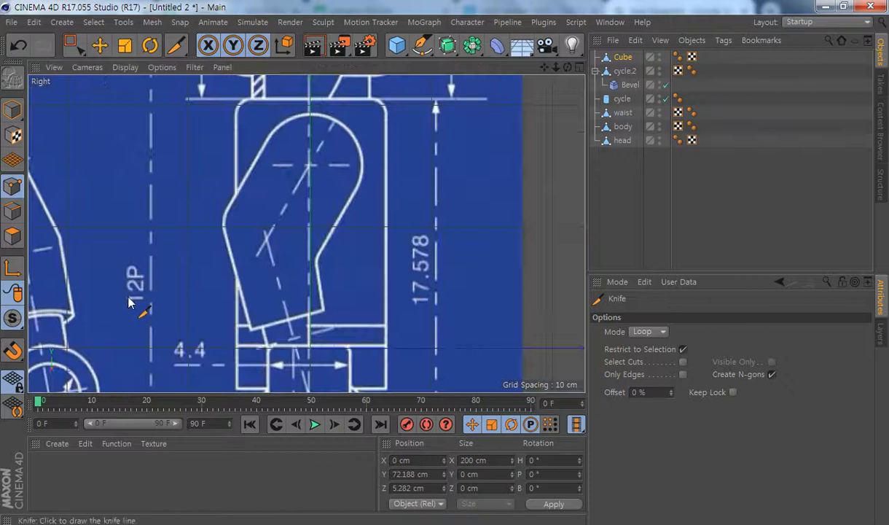
pyautogui.click(73, 45)
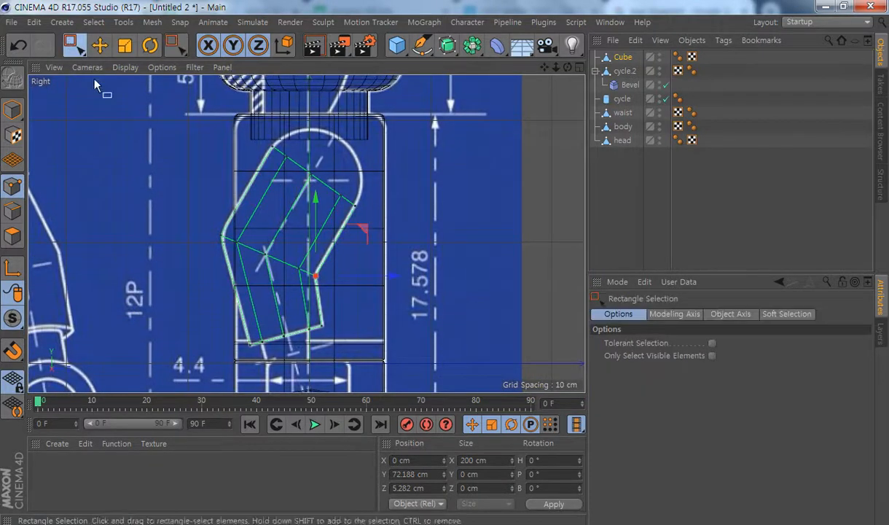
pyautogui.click(285, 156)
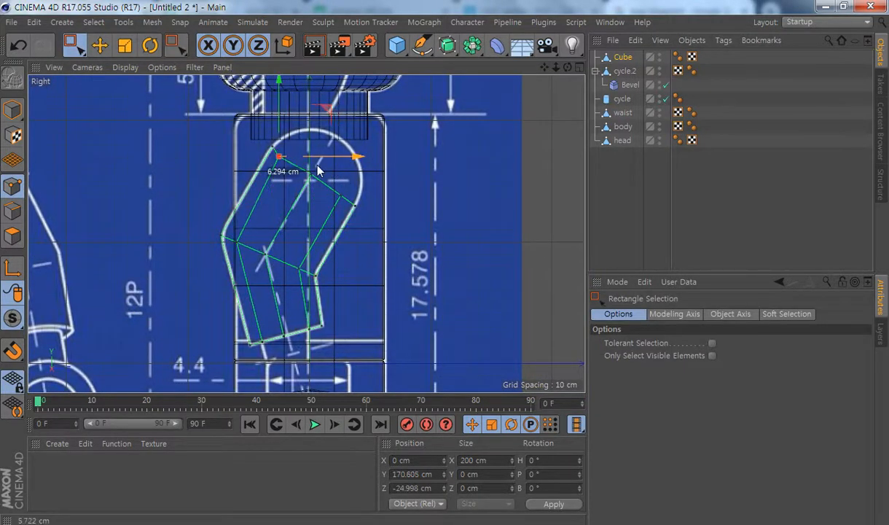
pyautogui.click(304, 182)
pyautogui.moveTo(359, 128); pyautogui.dragTo(383, 83)
pyautogui.moveTo(334, 204); pyautogui.dragTo(333, 205)
pyautogui.moveTo(389, 148); pyautogui.dragTo(408, 122)
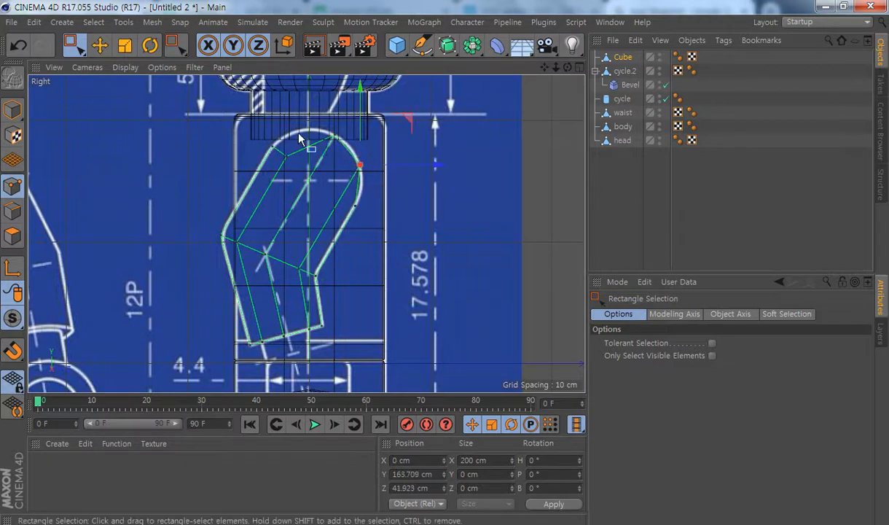
# Move the back shoulder loop point onto the curve at about Y 192, Z -9 cm and fine-tune the front shoulder point
pyautogui.moveTo(287, 166); pyautogui.dragTo(260, 169)
pyautogui.moveTo(332, 99); pyautogui.dragTo(346, 86)
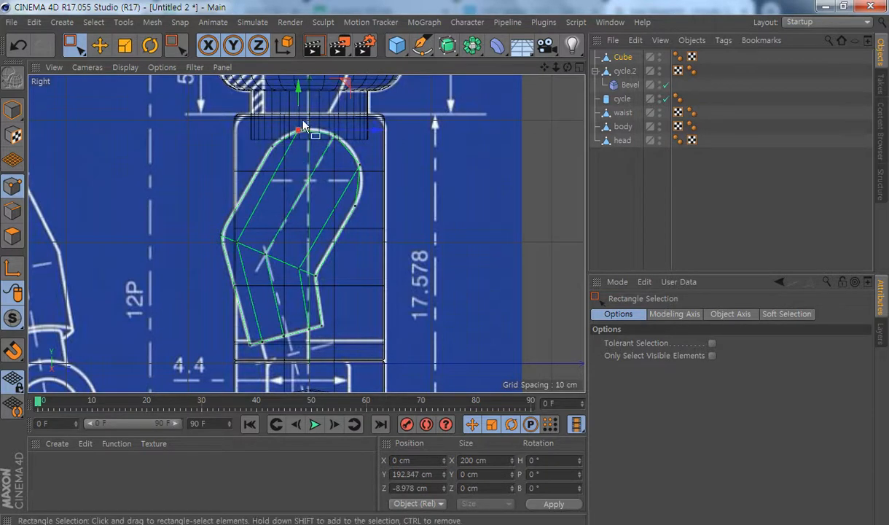
pyautogui.click(360, 165)
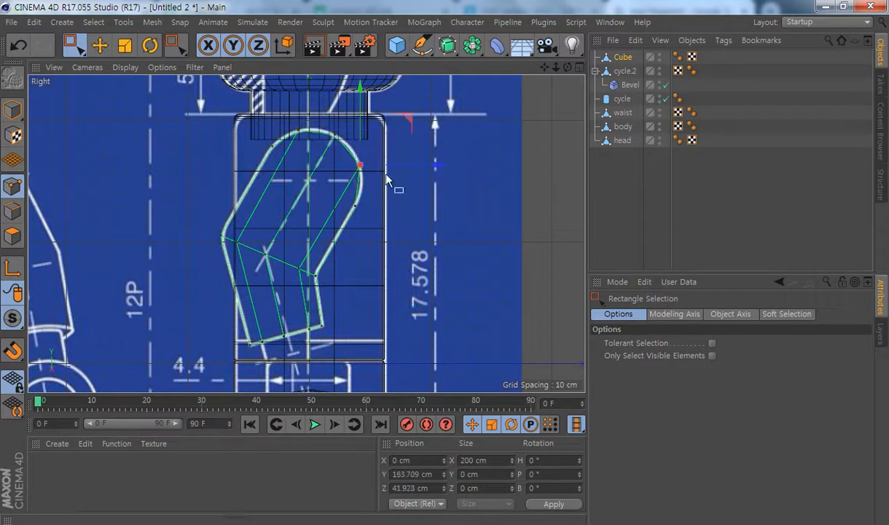
pyautogui.moveTo(402, 119); pyautogui.dragTo(387, 109)
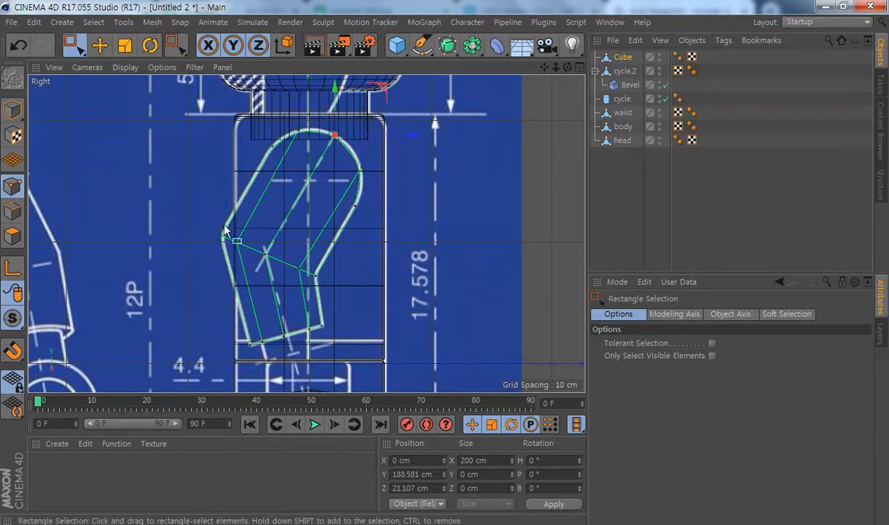
pyautogui.scroll(-3, 270, 256)
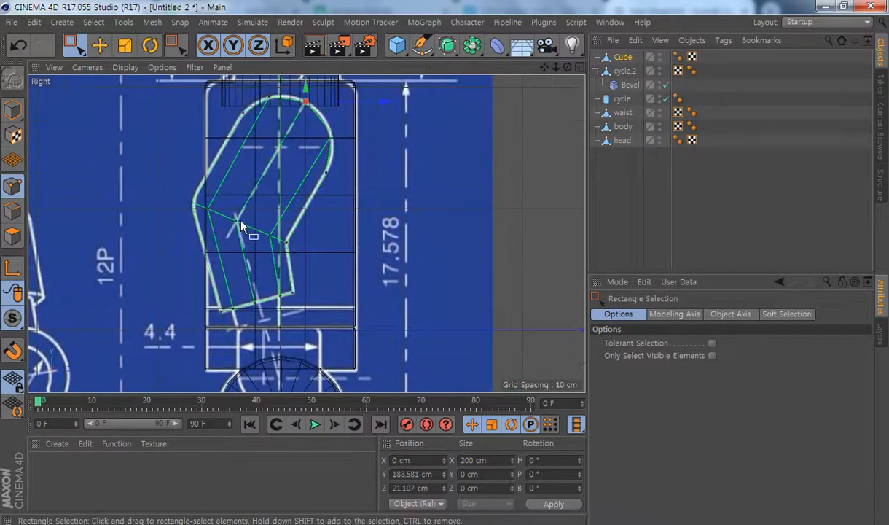
# Add an FFD deformer and nest it under the arm's Cube object
pyautogui.middleClick(340, 234)
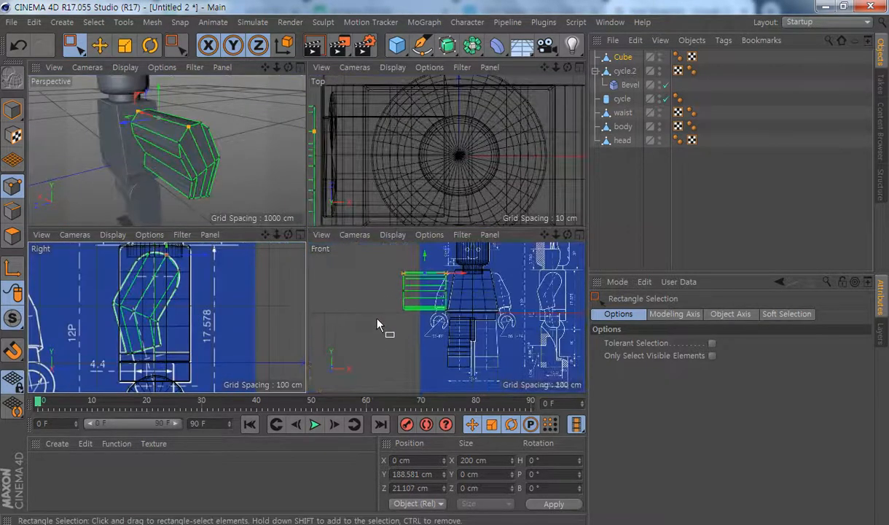
pyautogui.scroll(5, 376, 324)
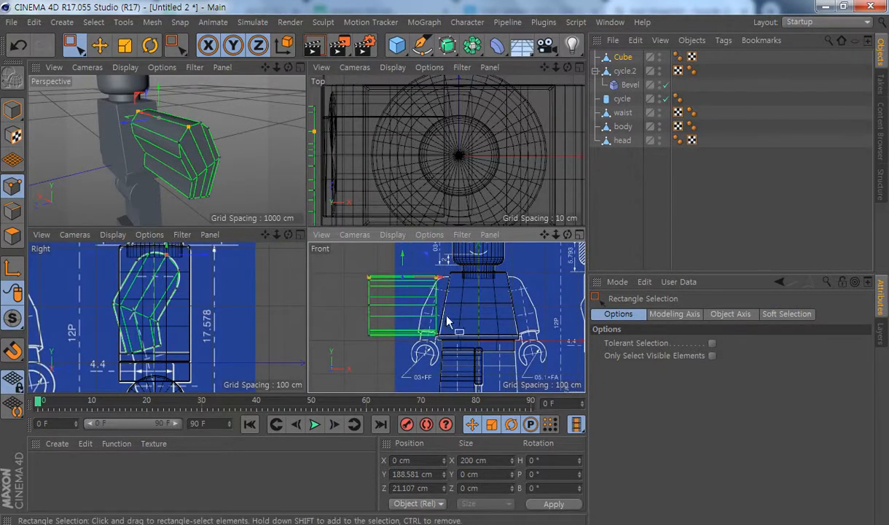
pyautogui.keyDown('alt'); pyautogui.moveTo(430, 369); pyautogui.dragTo(424, 371, button='middle'); pyautogui.keyUp('alt')
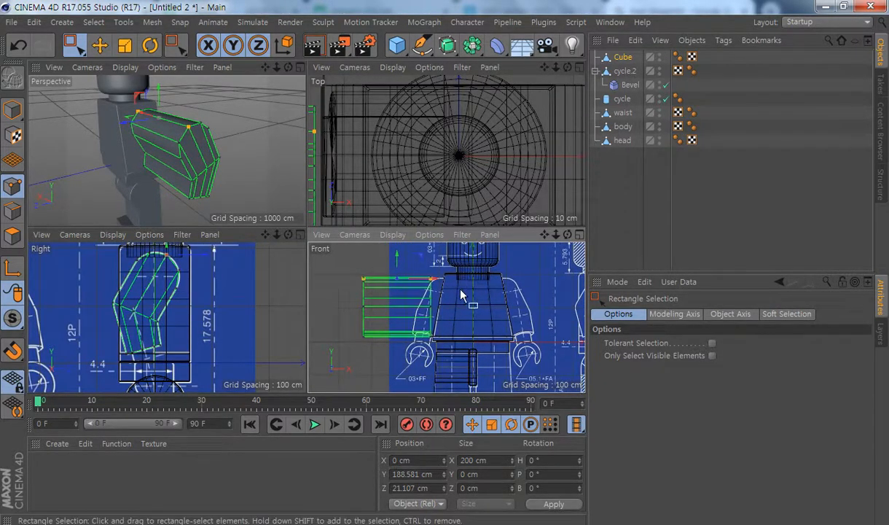
pyautogui.middleClick(390, 356)
pyautogui.keyDown('alt'); pyautogui.moveTo(311, 247); pyautogui.dragTo(357, 261, button='middle'); pyautogui.keyUp('alt')
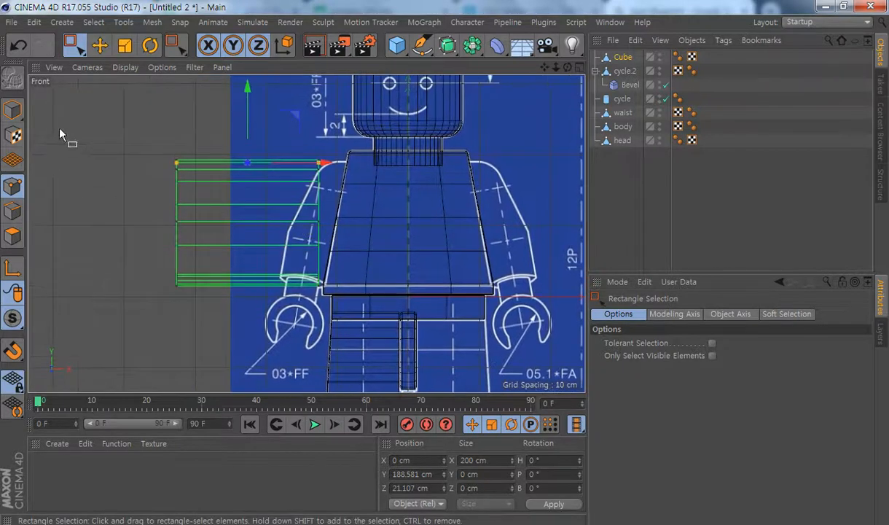
pyautogui.click(13, 109)
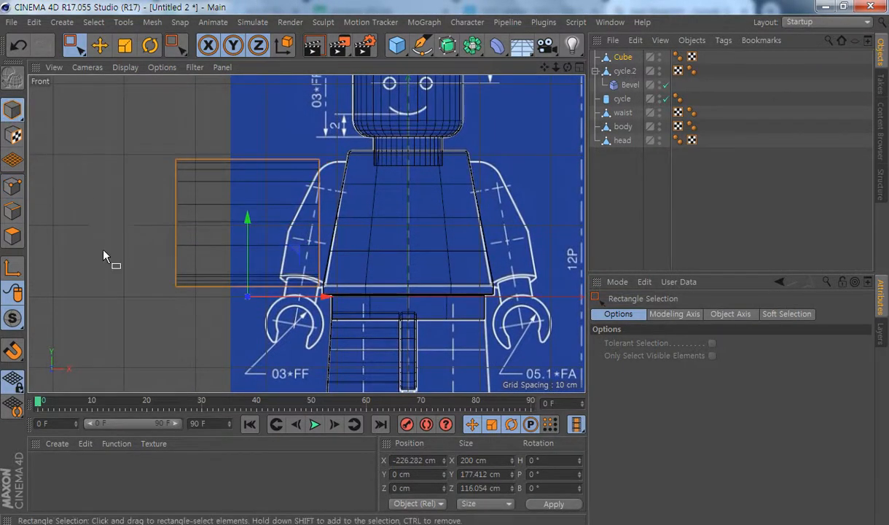
pyautogui.click(499, 46)
pyautogui.click(208, 91)
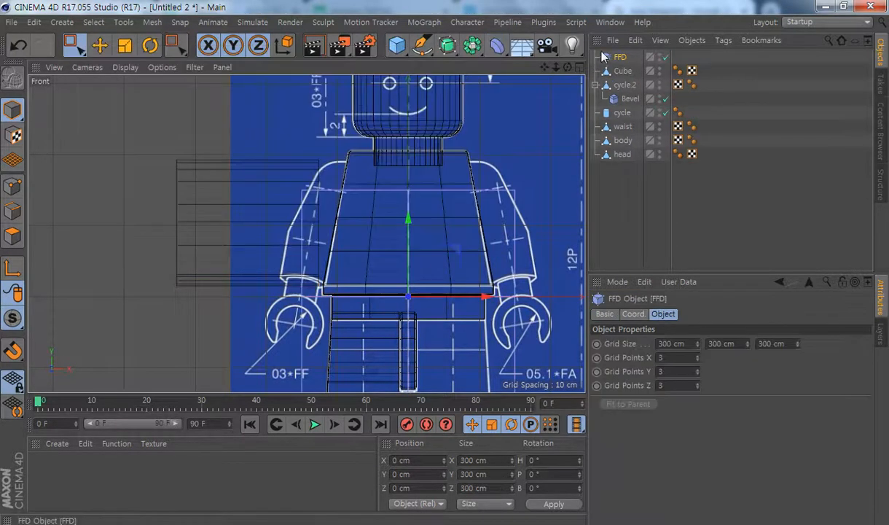
pyautogui.moveTo(621, 60); pyautogui.dragTo(623, 71)
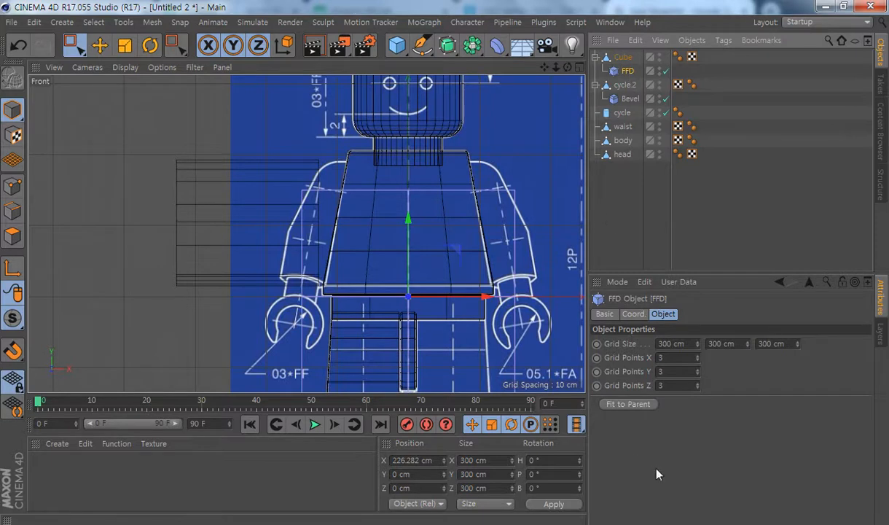
# Set the FFD lattice to 2 grid points in X, Y and Z and fit it to the parent Cube
pyautogui.click(697, 360)
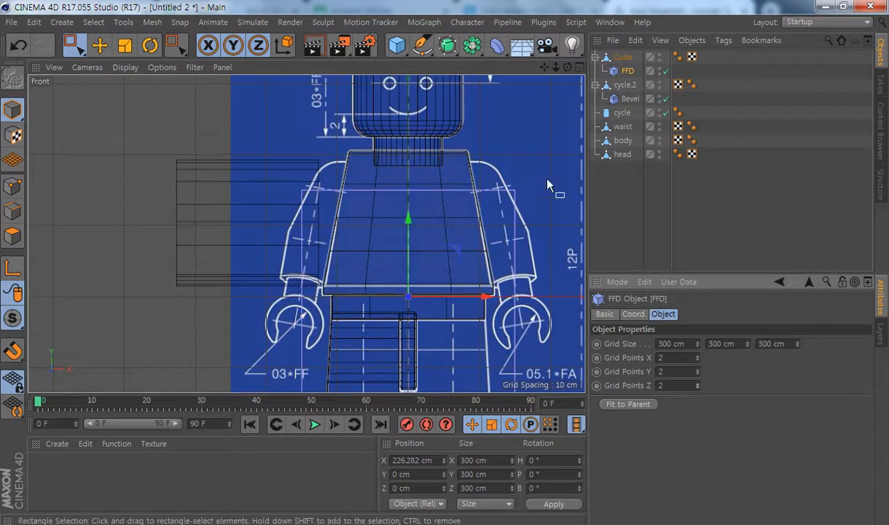
pyautogui.click(633, 404)
pyautogui.keyDown('alt'); pyautogui.moveTo(277, 283); pyautogui.dragTo(255, 267, button='middle'); pyautogui.keyUp('alt')
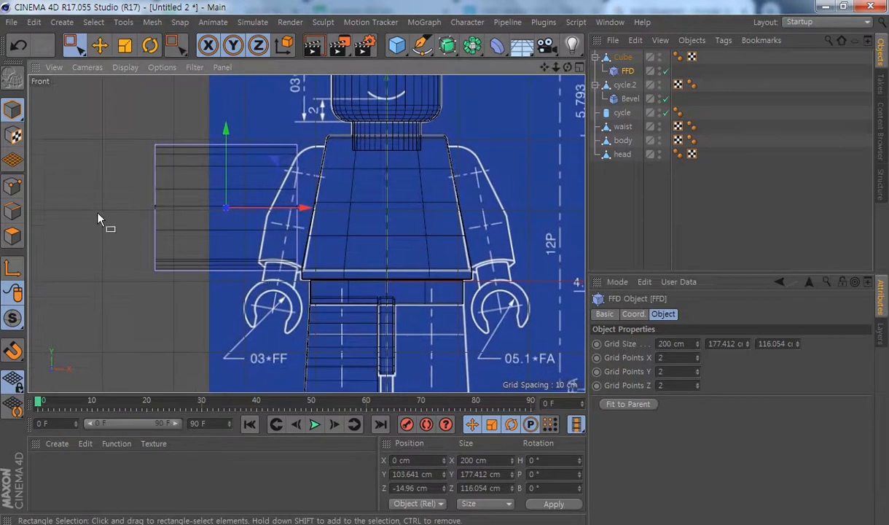
# Slide the FFD's inner lattice points onto the torso's slanted side in the front view, the lower ones to about X 110 cm
pyautogui.click(7, 188)
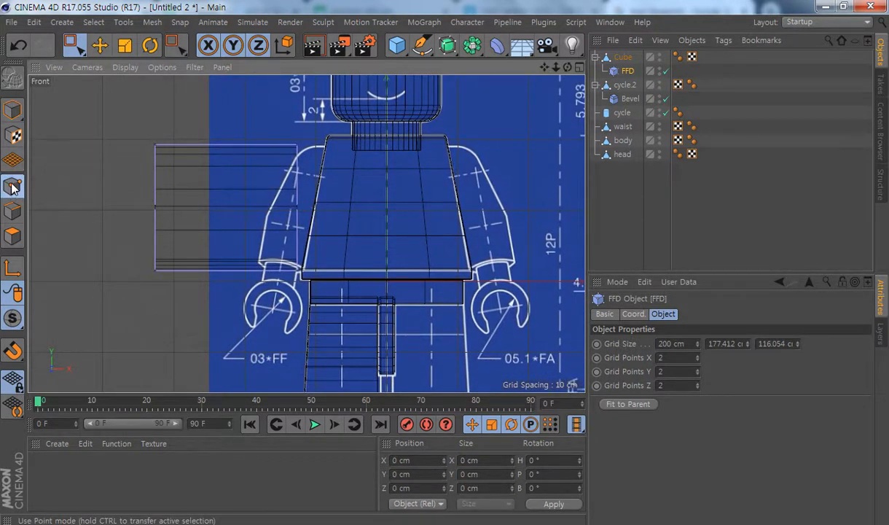
pyautogui.click(73, 45)
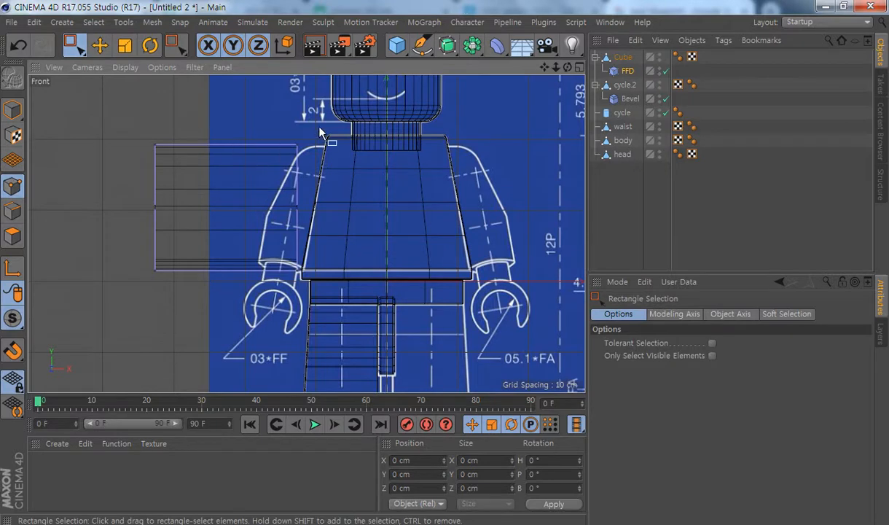
pyautogui.moveTo(286, 135); pyautogui.dragTo(314, 265)
pyautogui.moveTo(376, 209); pyautogui.dragTo(386, 208)
pyautogui.moveTo(298, 155); pyautogui.dragTo(298, 155)
pyautogui.moveTo(373, 144); pyautogui.dragTo(396, 148)
# Move the FFD's outer lattice points onto the arm outline, the upper ones to about X 77 cm and the lower ones to about X 43 cm
pyautogui.moveTo(95, 101); pyautogui.dragTo(177, 327)
pyautogui.moveTo(230, 208); pyautogui.dragTo(331, 228)
pyautogui.moveTo(235, 125); pyautogui.dragTo(349, 155)
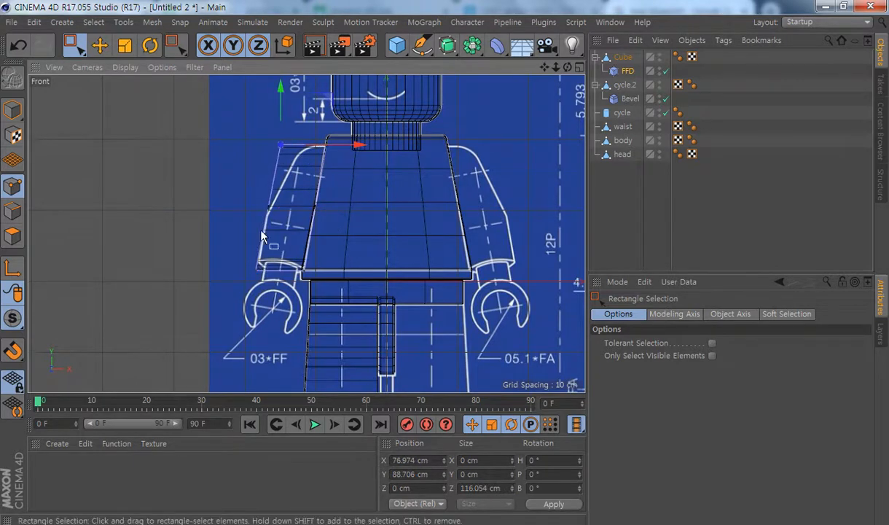
pyautogui.moveTo(246, 260); pyautogui.dragTo(271, 281)
pyautogui.moveTo(326, 271); pyautogui.dragTo(327, 271)
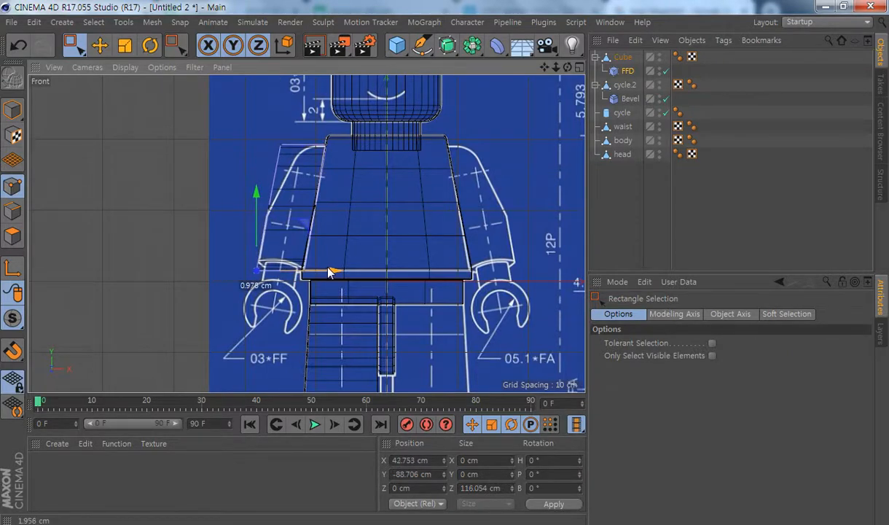
# Display the perspective view shaded with mesh lines and examine the arm's lower end
pyautogui.scroll(5, 288, 286)
pyautogui.scroll(4, 363, 312)
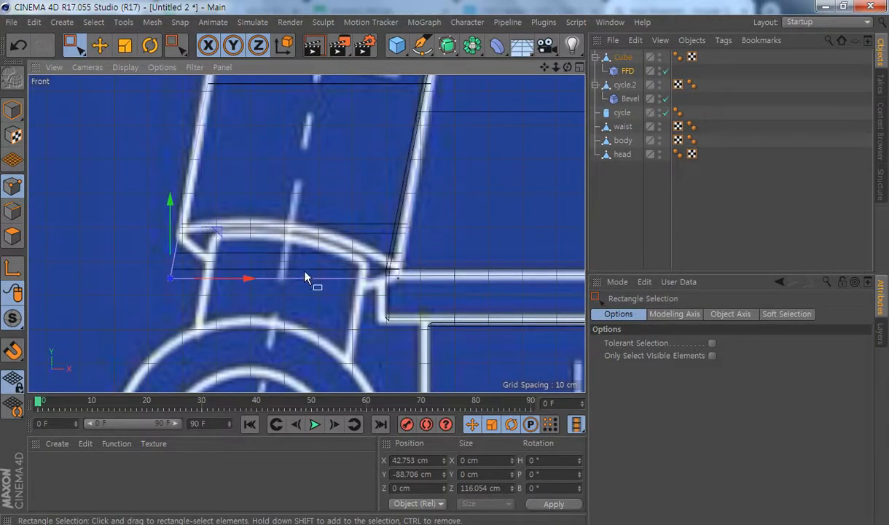
pyautogui.middleClick(259, 257)
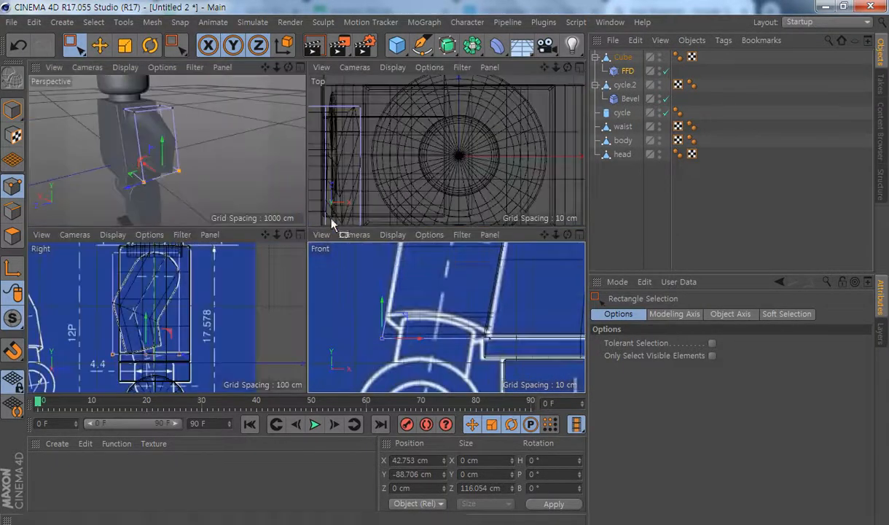
pyautogui.click(126, 68)
pyautogui.click(191, 103)
pyautogui.keyDown('alt'); pyautogui.moveTo(141, 189); pyautogui.dragTo(175, 192, button='right'); pyautogui.keyUp('alt')
pyautogui.keyDown('alt'); pyautogui.moveTo(175, 195); pyautogui.dragTo(219, 154); pyautogui.keyUp('alt')
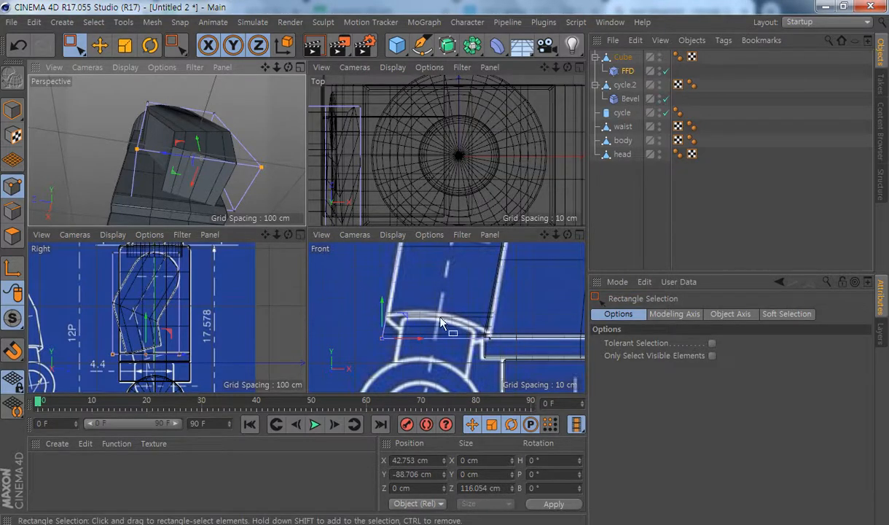
# Tilt the lattice's bottom along the wrist line, moving its outer points to about X 44, Y -83 cm and its inner points to X 108, Y -96 cm
pyautogui.moveTo(348, 298); pyautogui.dragTo(415, 363)
pyautogui.moveTo(406, 315)
pyautogui.mouseDown()
pyautogui.moveTo(407, 295)
pyautogui.moveTo(400, 330)
pyautogui.mouseUp()
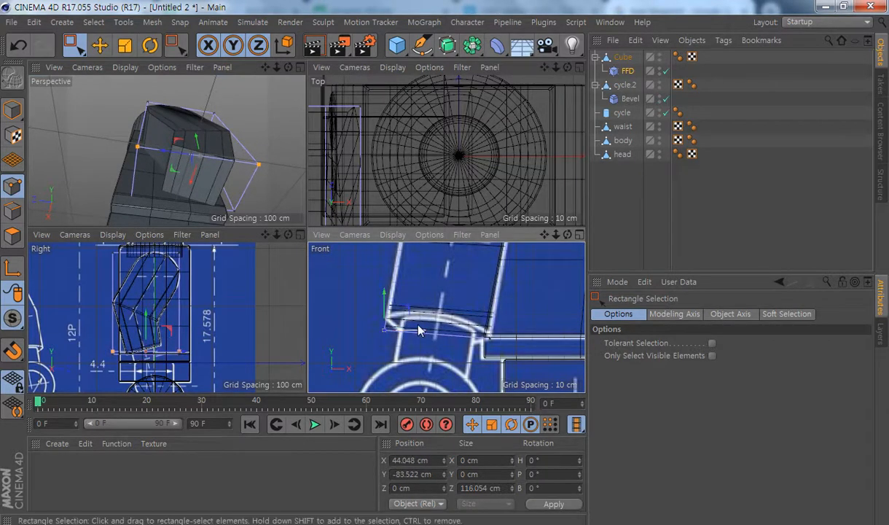
pyautogui.moveTo(473, 370); pyautogui.dragTo(473, 370)
pyautogui.scroll(2, 497, 355)
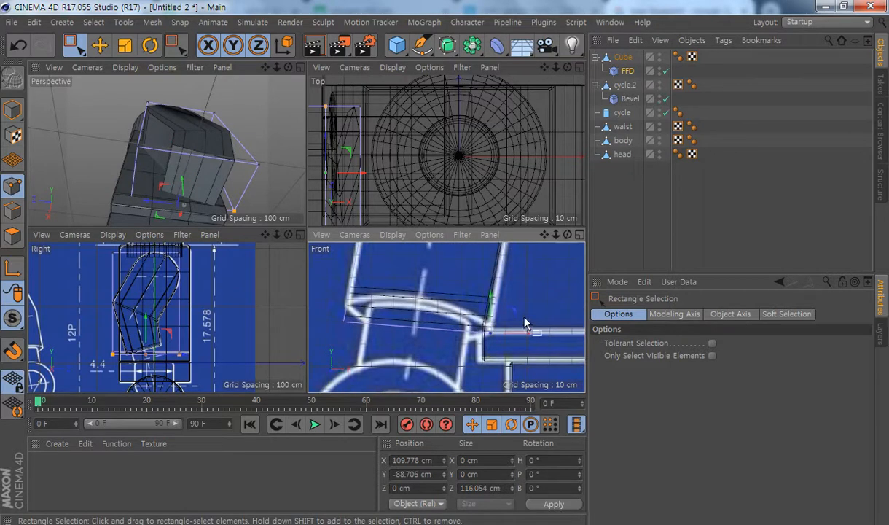
pyautogui.moveTo(512, 310); pyautogui.dragTo(511, 329)
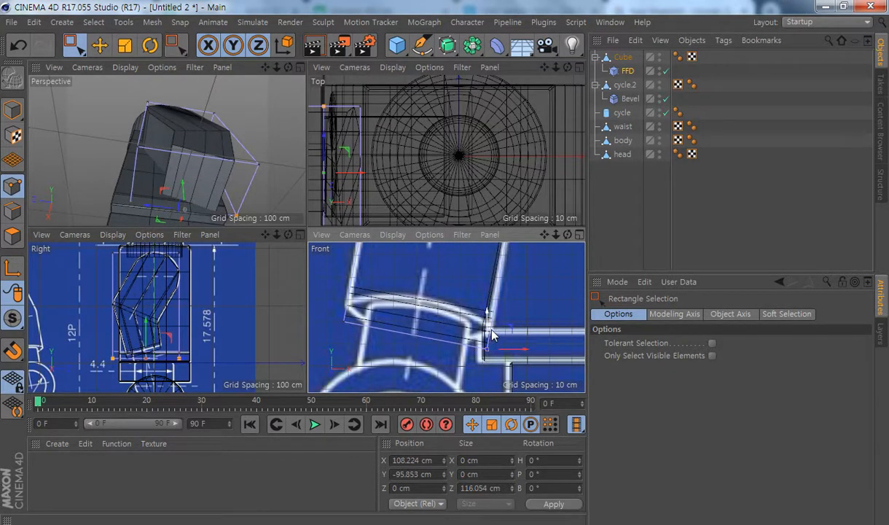
pyautogui.moveTo(314, 269); pyautogui.dragTo(359, 336)
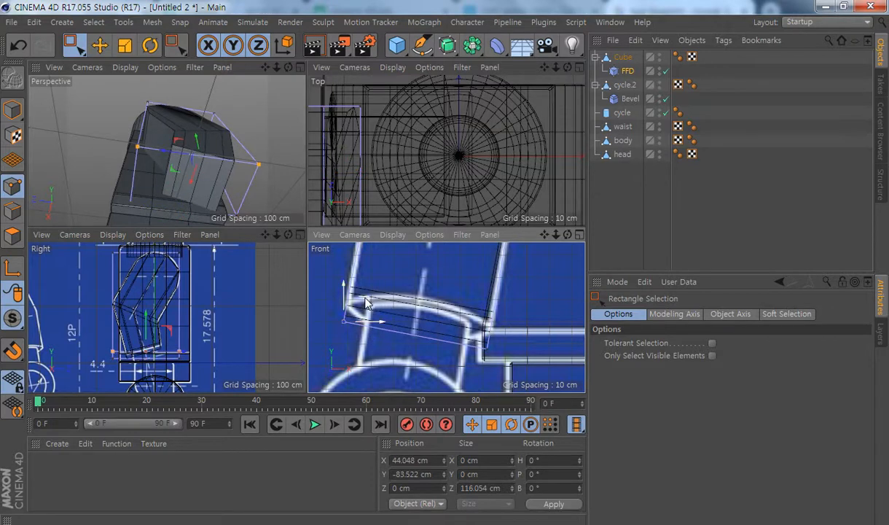
pyautogui.moveTo(366, 303); pyautogui.dragTo(367, 303)
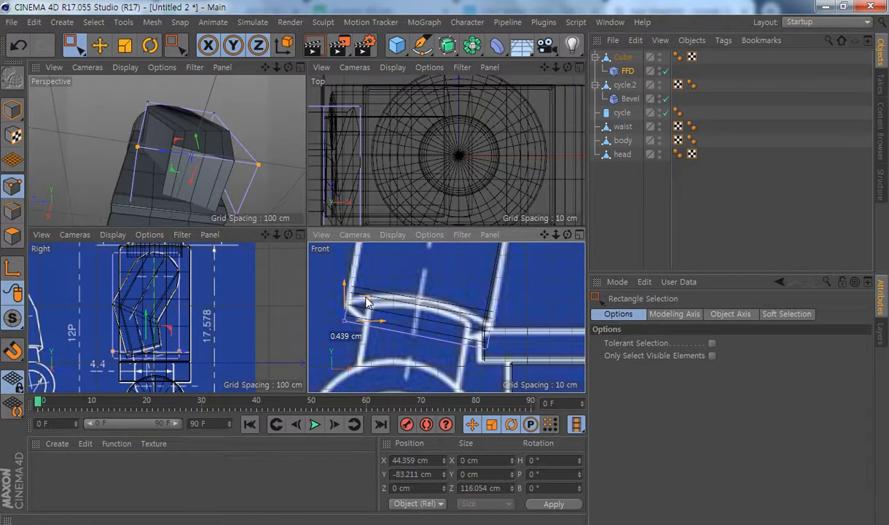
# Merge the Cube and its FFD deformer into one mesh with Connect Objects + Delete
pyautogui.keyDown('alt'); pyautogui.moveTo(229, 182); pyautogui.dragTo(209, 142); pyautogui.keyUp('alt')
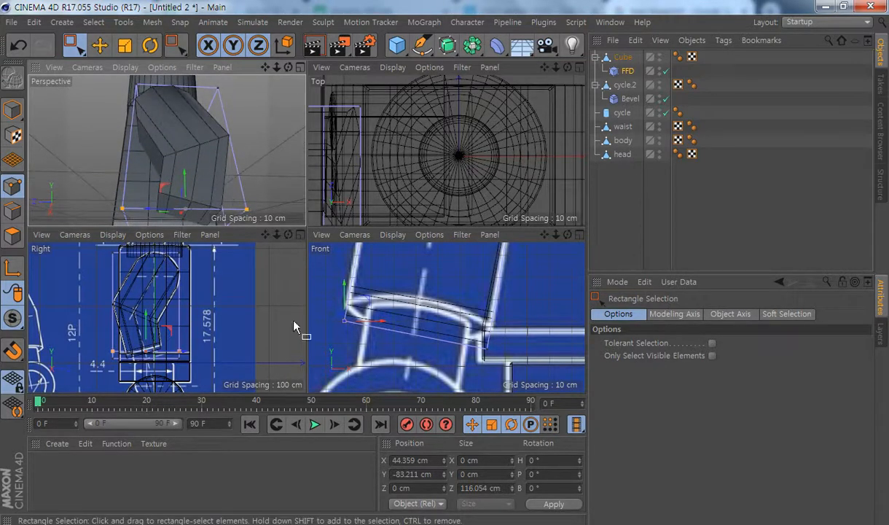
pyautogui.middleClick(209, 141)
pyautogui.keyDown('alt'); pyautogui.moveTo(370, 236); pyautogui.dragTo(328, 228, button='right'); pyautogui.keyUp('alt')
pyautogui.keyDown('alt'); pyautogui.moveTo(367, 210); pyautogui.dragTo(459, 231); pyautogui.keyUp('alt')
pyautogui.click(622, 57)
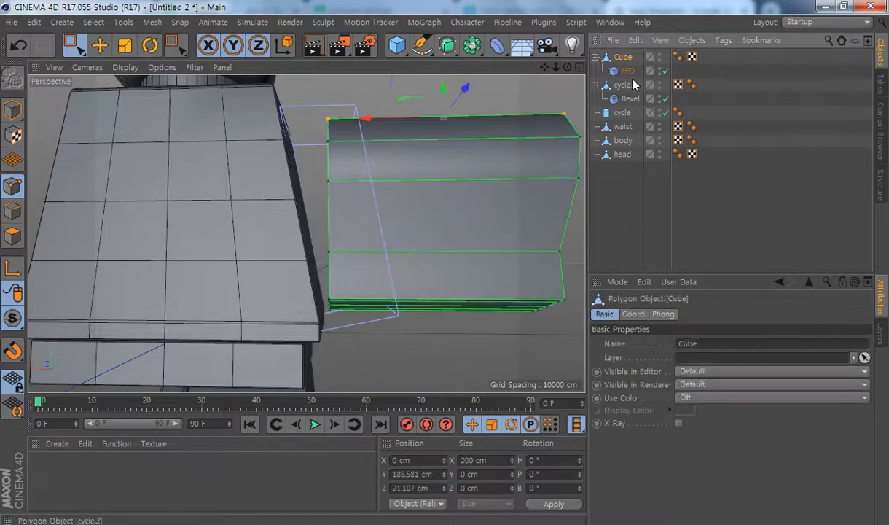
pyautogui.keyDown('ctrl'); pyautogui.click(625, 70); pyautogui.keyUp('ctrl')
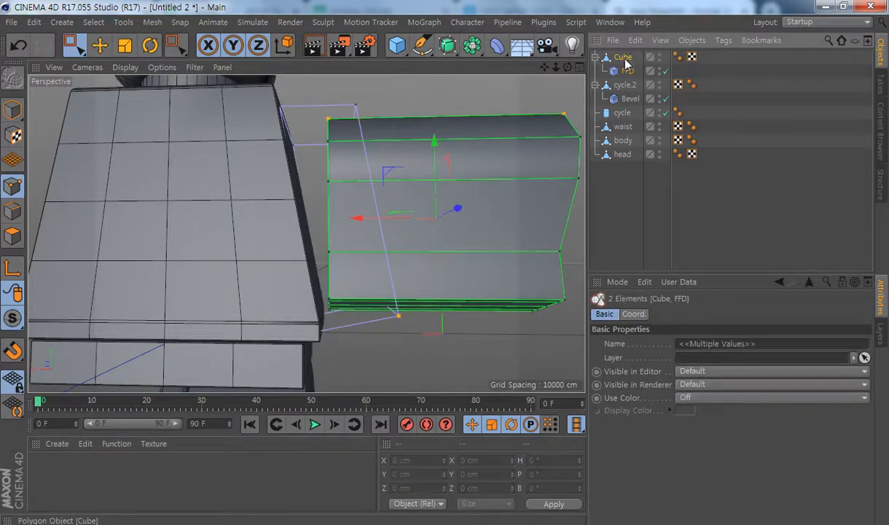
pyautogui.rightClick(626, 71)
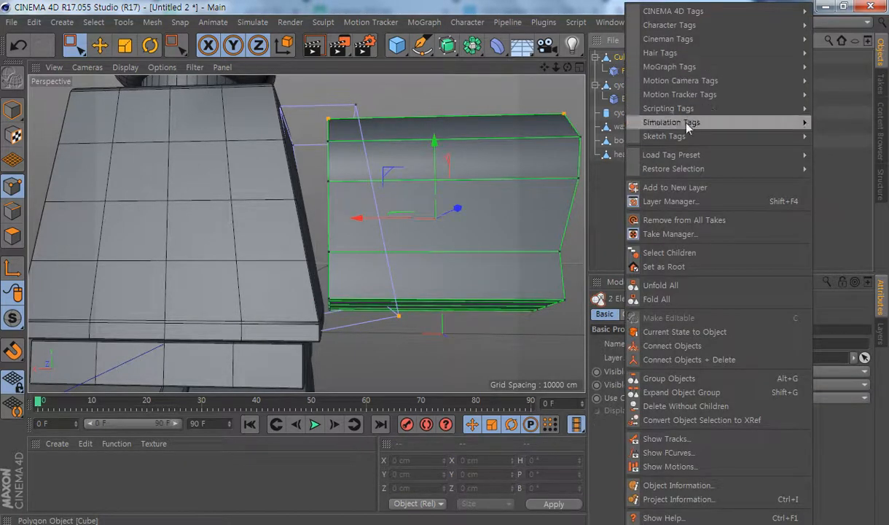
pyautogui.click(705, 362)
# Move the five outer points around the arm's shoulder inward to about X 99 cm, toward the blueprint outline in the front view
pyautogui.keyDown('alt'); pyautogui.moveTo(435, 193); pyautogui.dragTo(295, 234); pyautogui.keyUp('alt')
pyautogui.click(100, 45)
pyautogui.click(271, 207)
pyautogui.keyDown('shift'); pyautogui.click(262, 166); pyautogui.keyUp('shift')
pyautogui.keyDown('shift'); pyautogui.click(283, 131); pyautogui.keyUp('shift')
pyautogui.keyDown('shift'); pyautogui.click(314, 128); pyautogui.keyUp('shift')
pyautogui.keyDown('shift'); pyautogui.click(338, 143); pyautogui.keyUp('shift')
pyautogui.keyDown('alt'); pyautogui.moveTo(360, 219); pyautogui.dragTo(459, 205); pyautogui.keyUp('alt')
pyautogui.middleClick(460, 205)
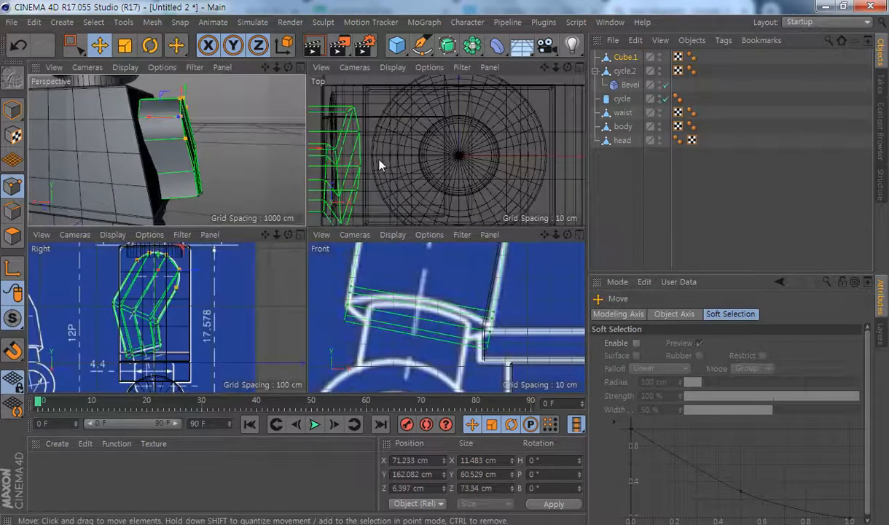
pyautogui.keyDown('alt'); pyautogui.moveTo(448, 178); pyautogui.dragTo(344, 217, button='right'); pyautogui.keyUp('alt')
pyautogui.keyDown('alt'); pyautogui.moveTo(330, 170); pyautogui.dragTo(222, 330, button='middle'); pyautogui.keyUp('alt')
pyautogui.keyDown('alt'); pyautogui.moveTo(283, 211); pyautogui.dragTo(329, 221, button='right'); pyautogui.keyUp('alt')
pyautogui.keyDown('alt'); pyautogui.moveTo(328, 227); pyautogui.dragTo(389, 230, button='middle'); pyautogui.keyUp('alt')
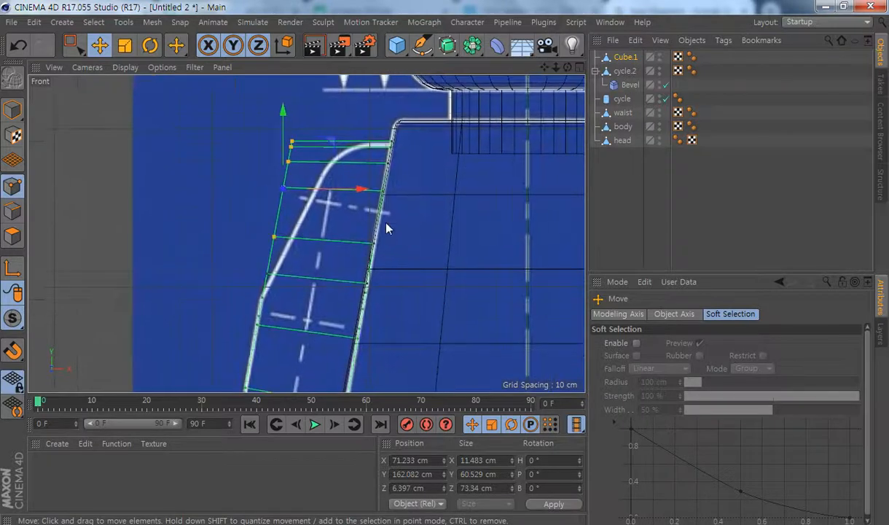
pyautogui.moveTo(363, 192); pyautogui.dragTo(405, 204)
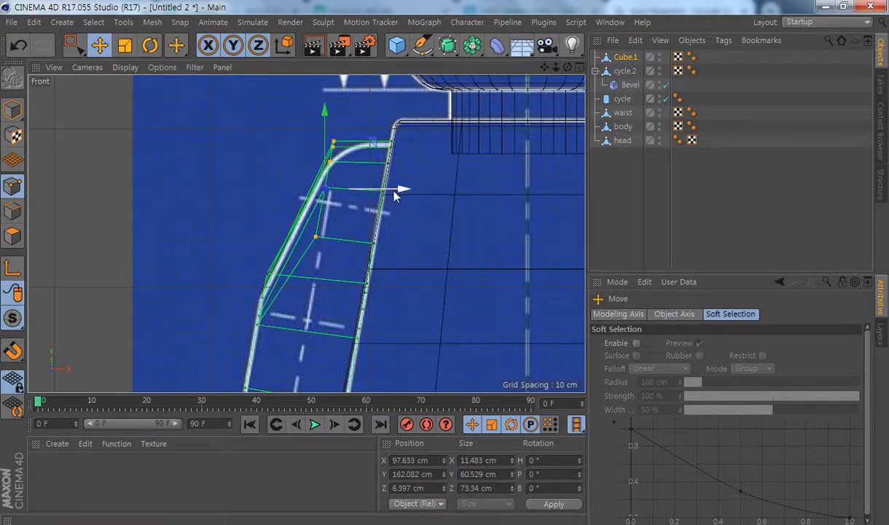
pyautogui.moveTo(399, 188); pyautogui.dragTo(401, 190)
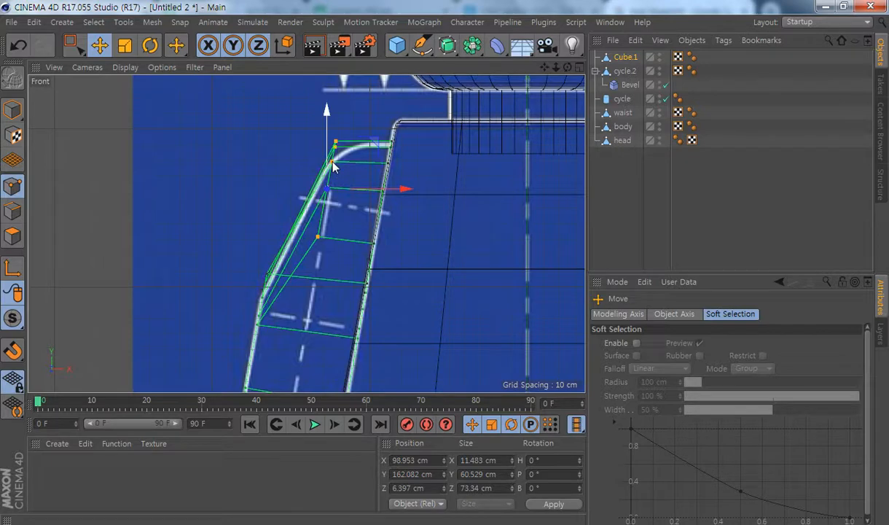
pyautogui.scroll(-5, 368, 223)
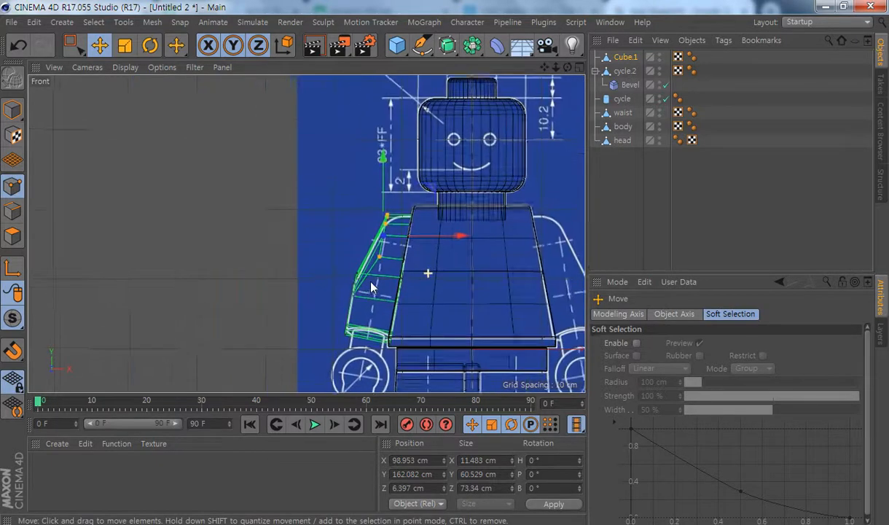
# Move the lowest front and back points of the outer shoulder curve inward to about X 120 cm
pyautogui.middleClick(341, 278)
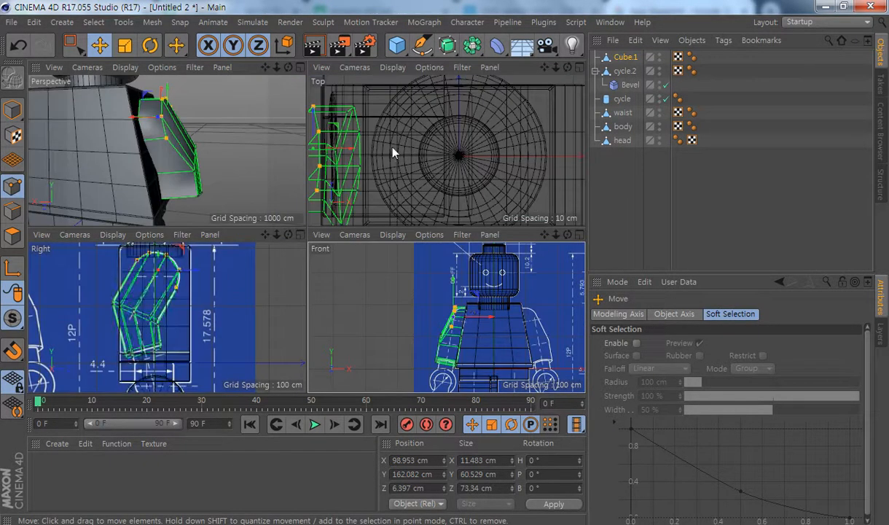
pyautogui.middleClick(202, 161)
pyautogui.keyDown('alt'); pyautogui.moveTo(346, 240); pyautogui.dragTo(197, 321); pyautogui.keyUp('alt')
pyautogui.keyDown('alt'); pyautogui.moveTo(403, 253); pyautogui.dragTo(223, 183); pyautogui.keyUp('alt')
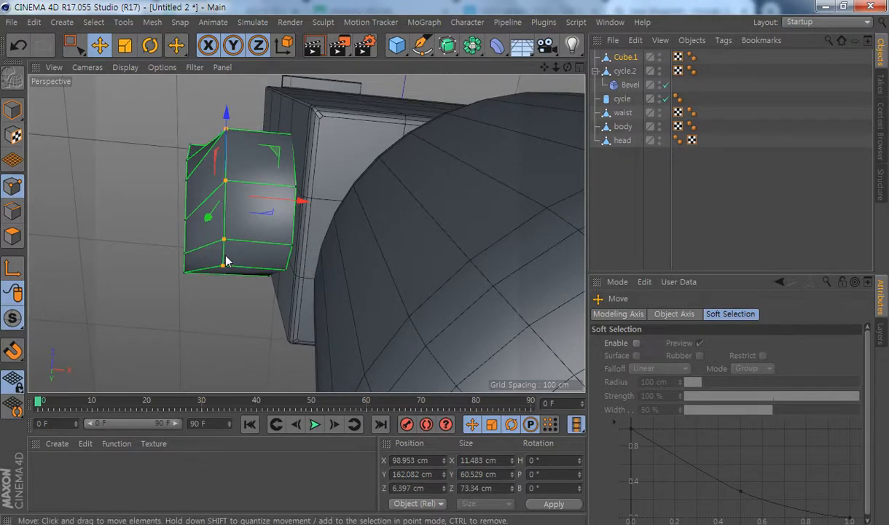
pyautogui.keyDown('alt'); pyautogui.moveTo(193, 246); pyautogui.dragTo(375, 209); pyautogui.keyUp('alt')
pyautogui.click(339, 199)
pyautogui.keyDown('shift'); pyautogui.click(236, 292); pyautogui.keyUp('shift')
pyautogui.moveTo(240, 272)
pyautogui.keyDown('alt'); pyautogui.mouseDown()
pyautogui.moveTo(368, 296)
pyautogui.moveTo(421, 331)
pyautogui.moveTo(361, 213)
pyautogui.moveTo(480, 238)
pyautogui.moveTo(238, 259)
pyautogui.mouseUp(); pyautogui.keyUp('alt')
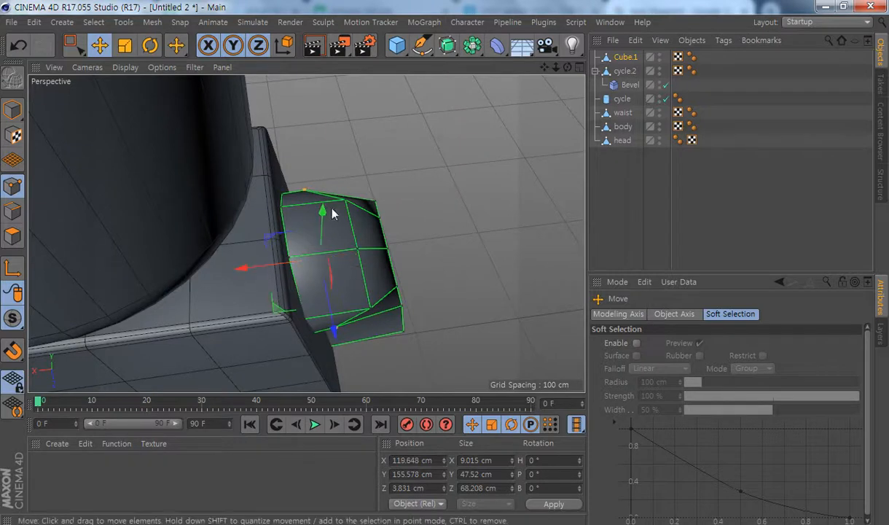
# Move the neighbouring pair of outer shoulder points, on either side of the central one, inward to about X 109 cm
pyautogui.click(345, 199)
pyautogui.keyDown('shift'); pyautogui.click(370, 309); pyautogui.keyUp('shift')
pyautogui.moveTo(296, 262); pyautogui.dragTo(285, 262)
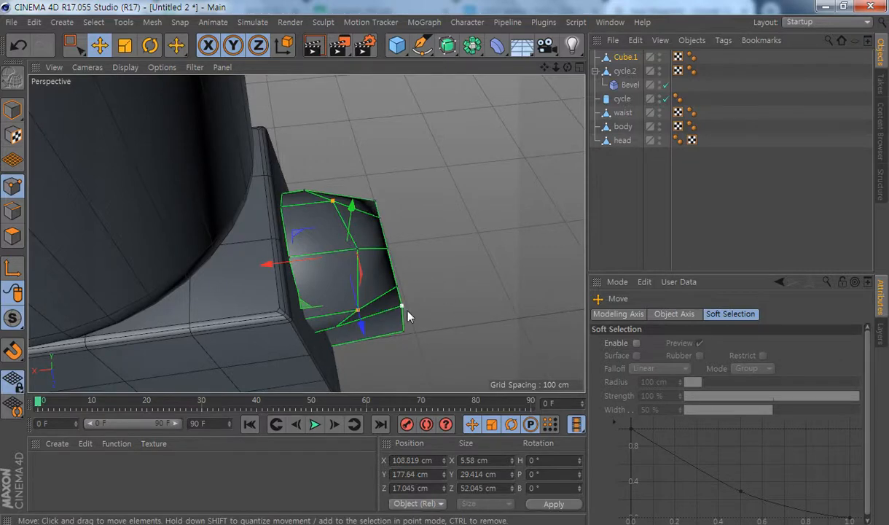
# Move the outermost front and back points at the arm's elbow inward to about X 95 cm
pyautogui.keyDown('alt'); pyautogui.moveTo(408, 315); pyautogui.dragTo(274, 268); pyautogui.keyUp('alt')
pyautogui.click(386, 295)
pyautogui.keyDown('shift'); pyautogui.click(452, 228); pyautogui.keyUp('shift')
pyautogui.keyDown('alt'); pyautogui.moveTo(452, 228); pyautogui.dragTo(314, 297); pyautogui.keyUp('alt')
pyautogui.moveTo(309, 265); pyautogui.dragTo(257, 271)
pyautogui.keyDown('alt'); pyautogui.moveTo(306, 232); pyautogui.dragTo(367, 339); pyautogui.keyUp('alt')
pyautogui.click(356, 321)
pyautogui.keyDown('shift'); pyautogui.click(415, 279); pyautogui.keyUp('shift')
pyautogui.keyDown('alt'); pyautogui.moveTo(416, 283); pyautogui.dragTo(453, 248); pyautogui.keyUp('alt')
pyautogui.moveTo(288, 294); pyautogui.dragTo(293, 300)
pyautogui.keyDown('alt'); pyautogui.moveTo(395, 282); pyautogui.dragTo(383, 314); pyautogui.keyUp('alt')
pyautogui.keyDown('alt'); pyautogui.moveTo(461, 301); pyautogui.dragTo(334, 278); pyautogui.keyUp('alt')
pyautogui.keyDown('alt'); pyautogui.moveTo(397, 273); pyautogui.dragTo(317, 292); pyautogui.keyUp('alt')
pyautogui.moveTo(368, 192)
pyautogui.keyDown('alt'); pyautogui.mouseDown()
pyautogui.moveTo(364, 222)
pyautogui.moveTo(390, 161)
pyautogui.moveTo(356, 159)
pyautogui.moveTo(371, 210)
pyautogui.moveTo(365, 193)
pyautogui.mouseUp(); pyautogui.keyUp('alt')
pyautogui.keyDown('alt'); pyautogui.moveTo(415, 271); pyautogui.dragTo(397, 185); pyautogui.keyUp('alt')
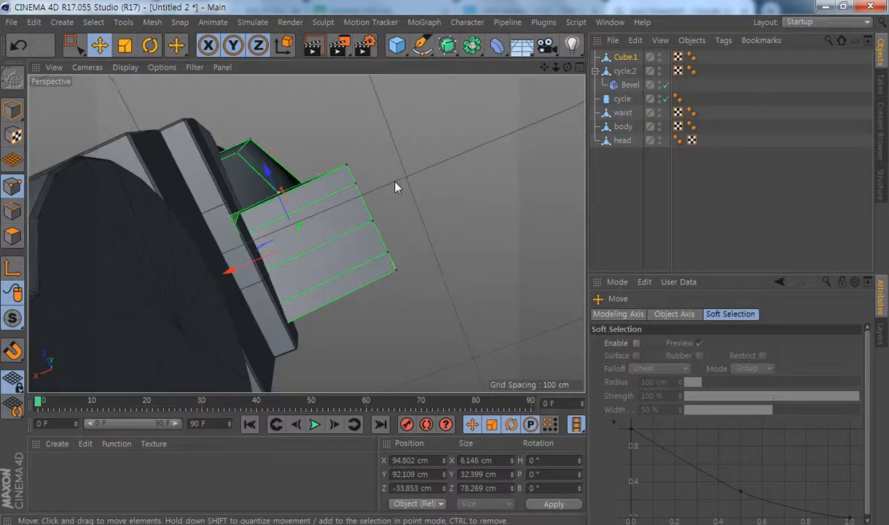
# Scale the rear edge of the arm's lower end face down to about 53%
pyautogui.click(12, 211)
pyautogui.click(287, 195)
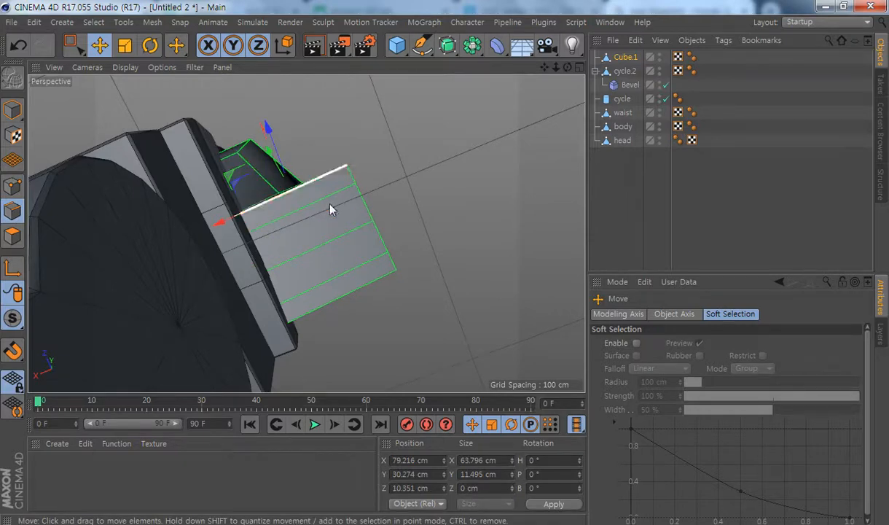
pyautogui.keyDown('shift'); pyautogui.click(346, 298); pyautogui.keyUp('shift')
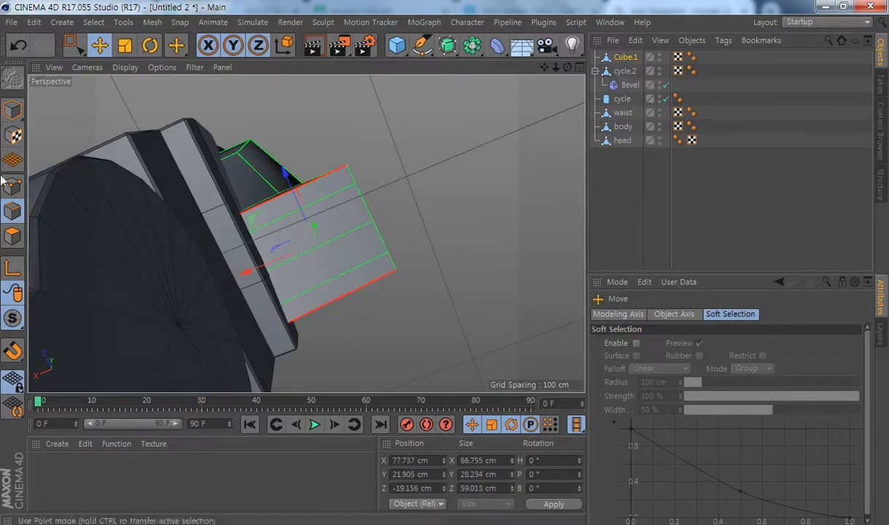
pyautogui.click(125, 45)
pyautogui.keyDown('alt'); pyautogui.moveTo(429, 237); pyautogui.dragTo(442, 324); pyautogui.keyUp('alt')
pyautogui.click(288, 45)
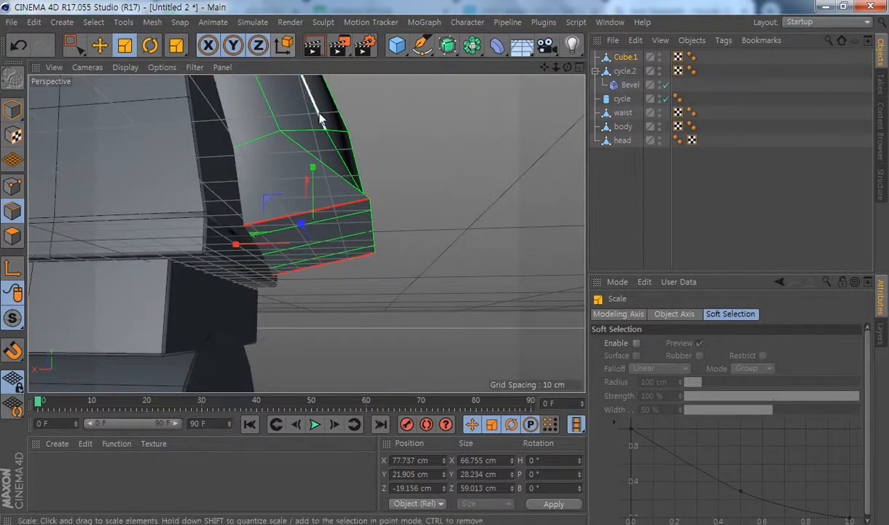
pyautogui.click(358, 199)
pyautogui.keyDown('alt'); pyautogui.moveTo(325, 254); pyautogui.dragTo(338, 179); pyautogui.keyUp('alt')
pyautogui.moveTo(478, 182); pyautogui.dragTo(252, 282)
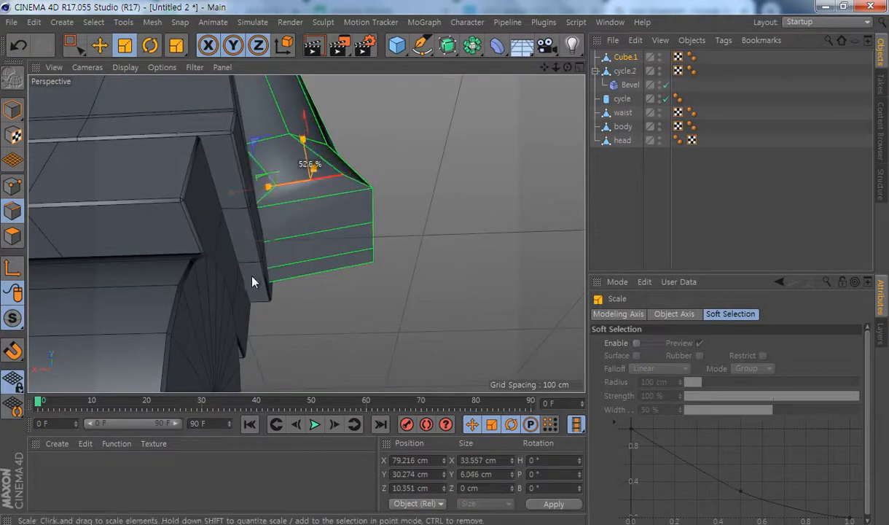
# Scale the front edge of the arm's lower end face down to about 48%
pyautogui.click(344, 202)
pyautogui.keyDown('alt'); pyautogui.moveTo(420, 252); pyautogui.dragTo(342, 288); pyautogui.keyUp('alt')
pyautogui.click(359, 251)
pyautogui.moveTo(453, 198); pyautogui.dragTo(274, 312)
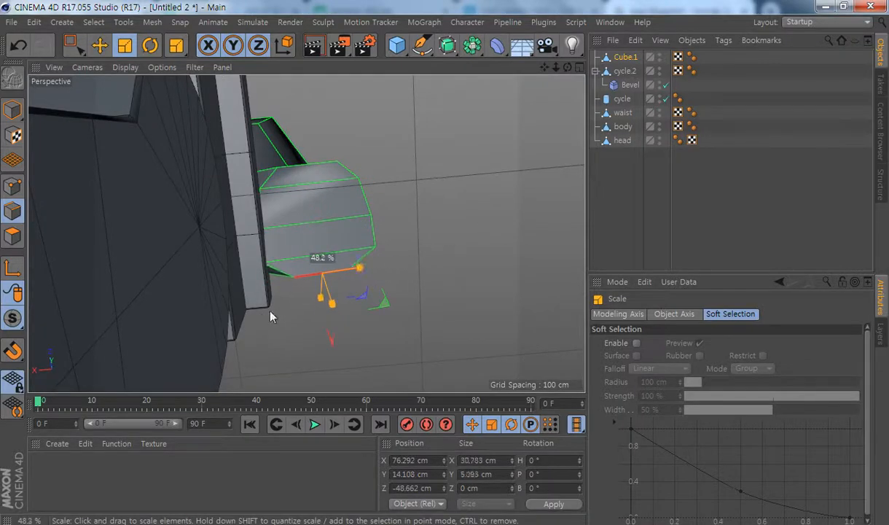
pyautogui.moveTo(219, 333); pyautogui.dragTo(215, 336)
# Scale the edge next to the front one to about 90% and the edge next to the rear one to about 98%
pyautogui.click(352, 254)
pyautogui.moveTo(494, 211); pyautogui.dragTo(459, 226)
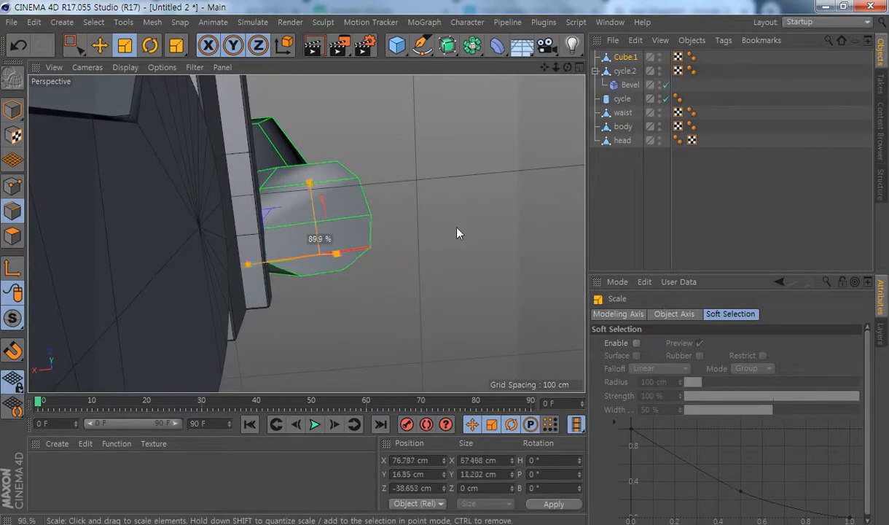
pyautogui.moveTo(413, 260); pyautogui.dragTo(410, 263)
pyautogui.keyDown('alt'); pyautogui.moveTo(409, 262); pyautogui.dragTo(274, 279); pyautogui.keyUp('alt')
pyautogui.moveTo(419, 202); pyautogui.dragTo(410, 207)
pyautogui.click(285, 182)
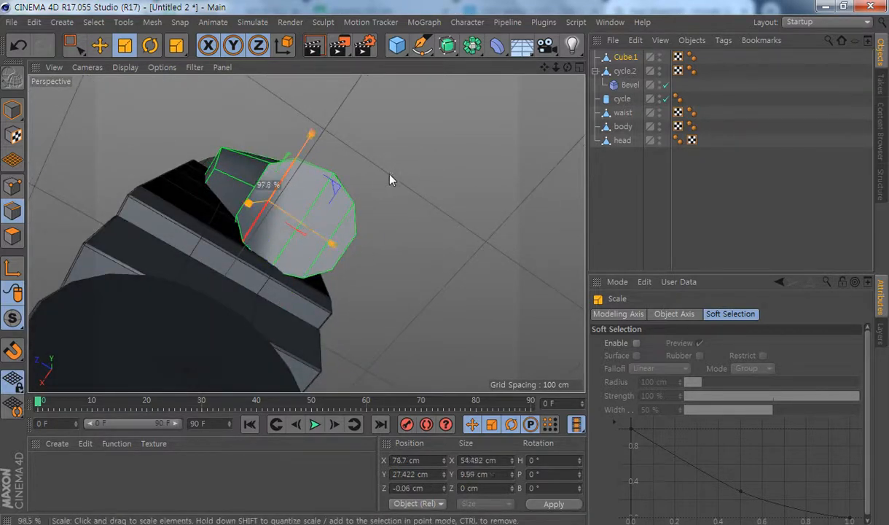
# Scale the rear edge of the arm's end face by about 62% and fine-tune its neighbouring edge to round the outline
pyautogui.click(257, 172)
pyautogui.moveTo(257, 172); pyautogui.dragTo(294, 246)
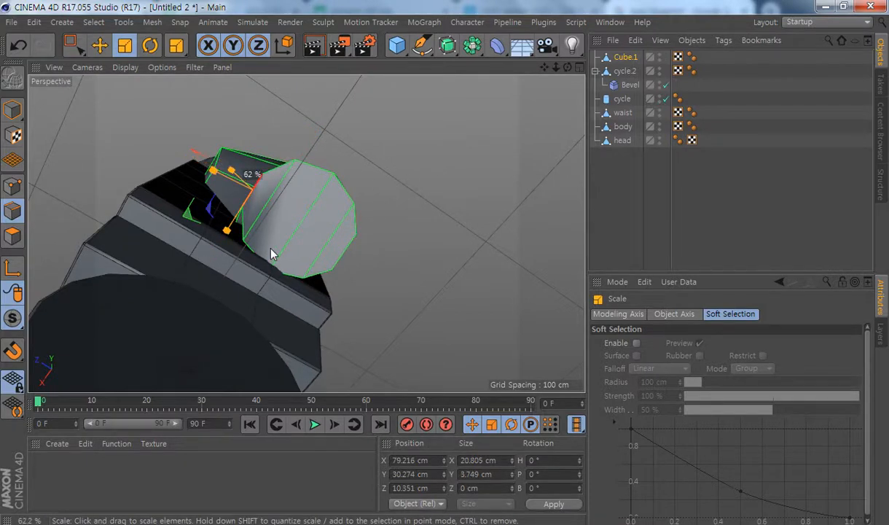
pyautogui.click(280, 186)
pyautogui.moveTo(432, 174); pyautogui.dragTo(312, 242)
pyautogui.click(439, 204)
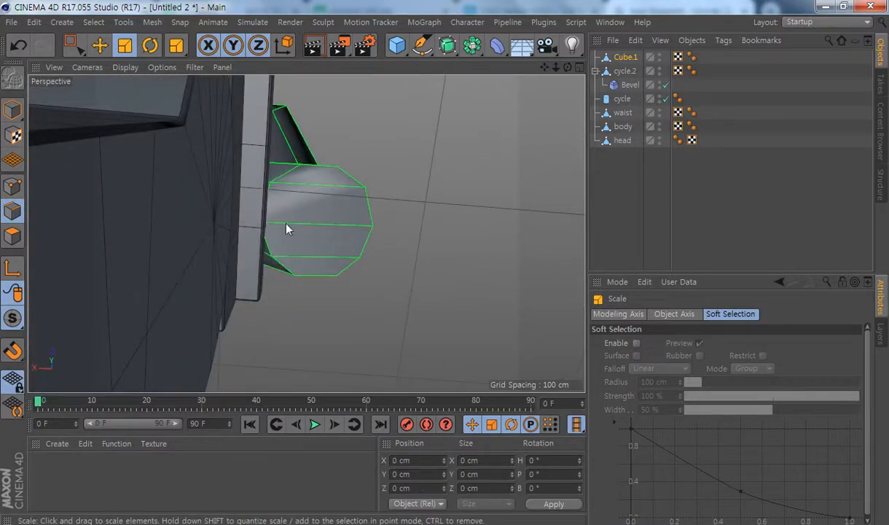
pyautogui.keyDown('alt'); pyautogui.moveTo(331, 202); pyautogui.dragTo(392, 185); pyautogui.keyUp('alt')
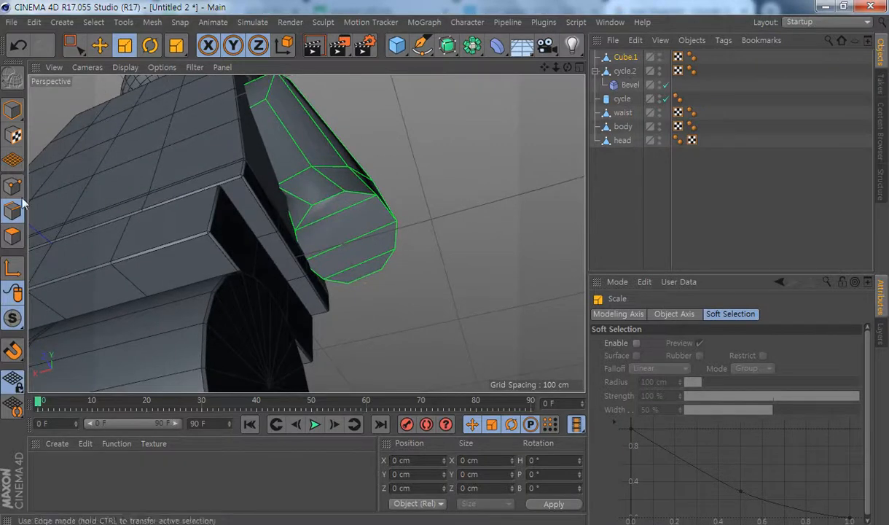
# Select the polygons of the arm's lower end face and check their outline against the blueprint in the right view
pyautogui.click(12, 235)
pyautogui.click(339, 198)
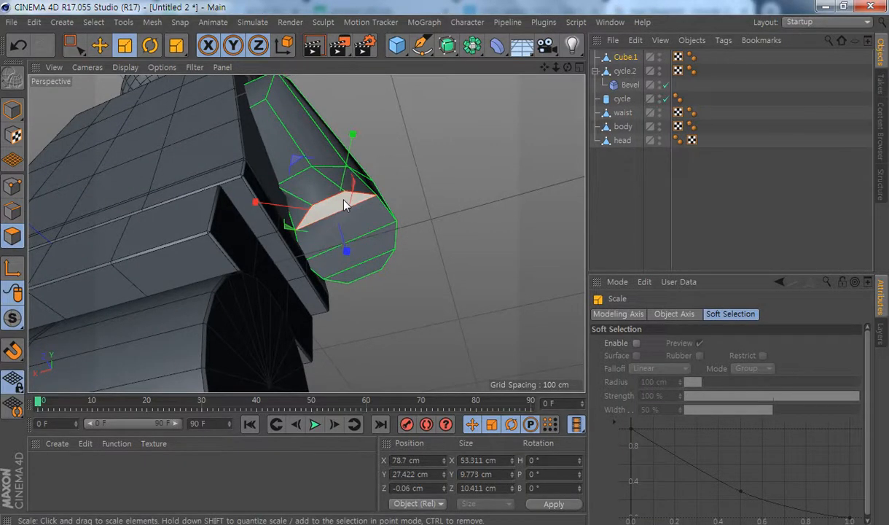
pyautogui.click(364, 233)
pyautogui.keyDown('alt'); pyautogui.moveTo(434, 214); pyautogui.dragTo(343, 331); pyautogui.keyUp('alt')
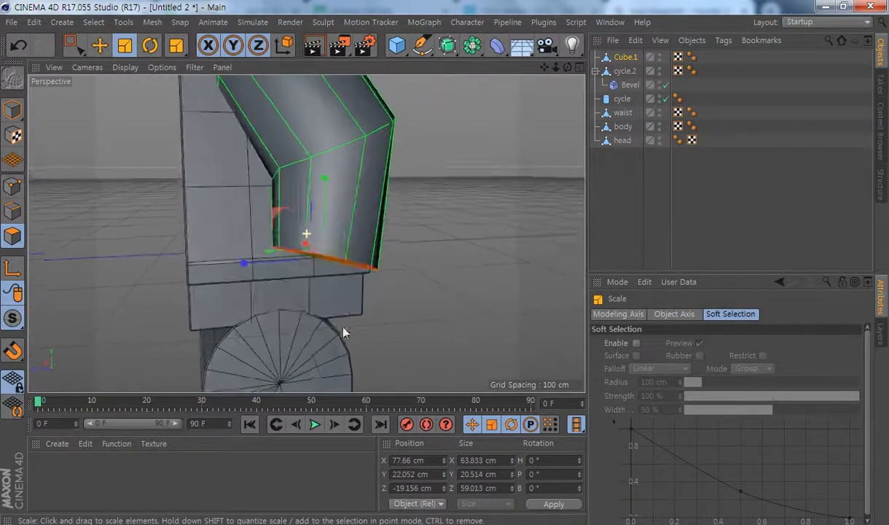
pyautogui.middleClick(394, 327)
pyautogui.middleClick(140, 346)
pyautogui.scroll(2, 304, 298)
pyautogui.keyDown('alt'); pyautogui.moveTo(305, 298); pyautogui.dragTo(289, 218, button='middle'); pyautogui.keyUp('alt')
pyautogui.scroll(2, 291, 218)
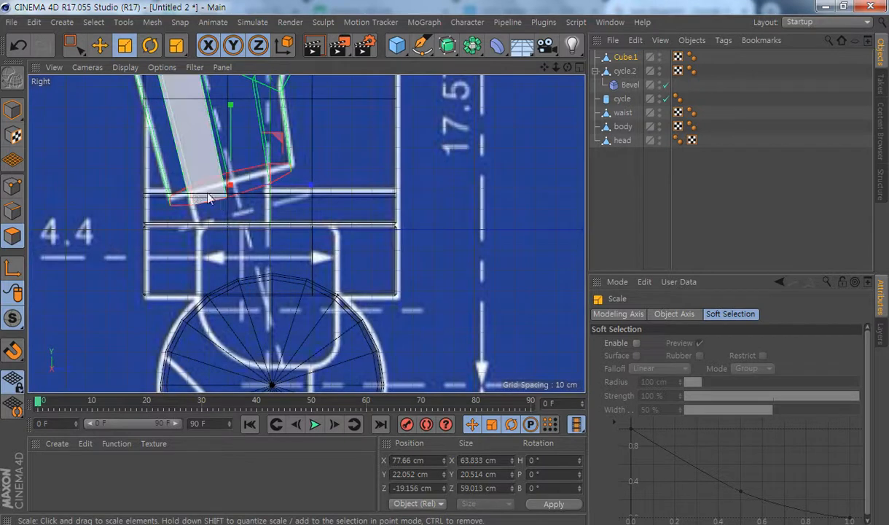
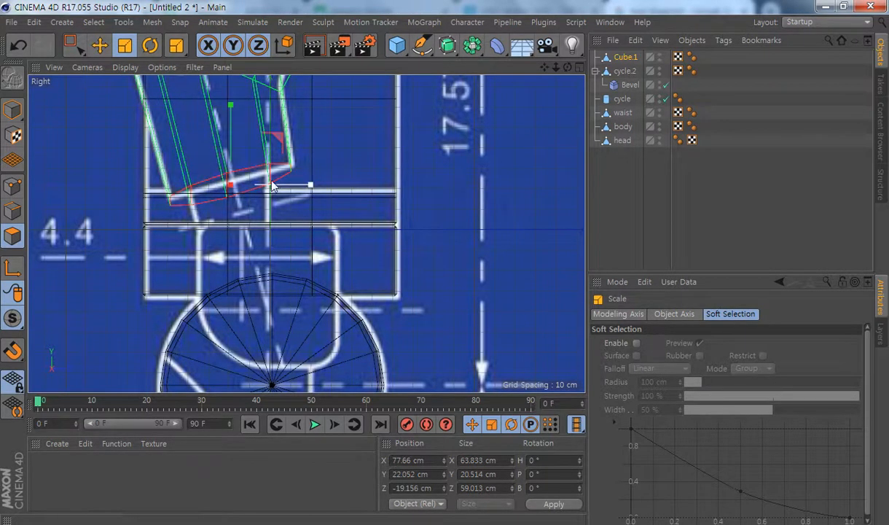
pyautogui.middleClick(247, 214)
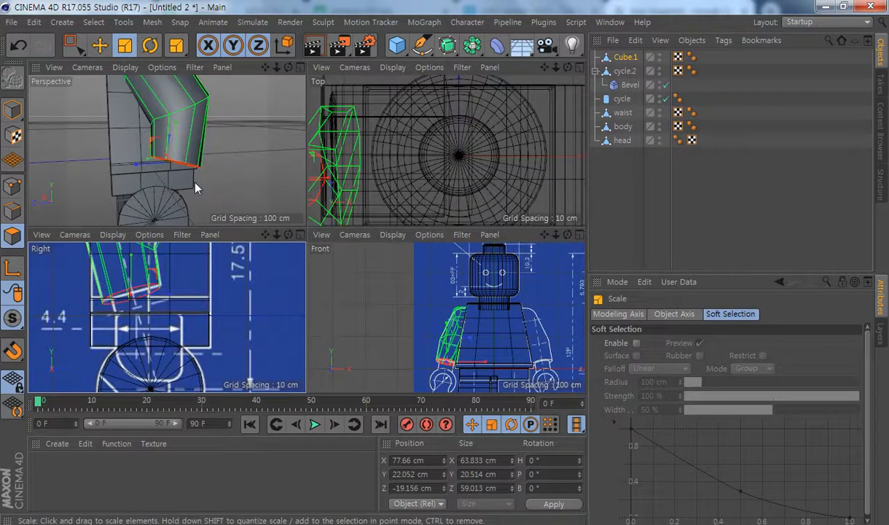
pyautogui.keyDown('alt'); pyautogui.moveTo(205, 87); pyautogui.dragTo(216, 188); pyautogui.keyUp('alt')
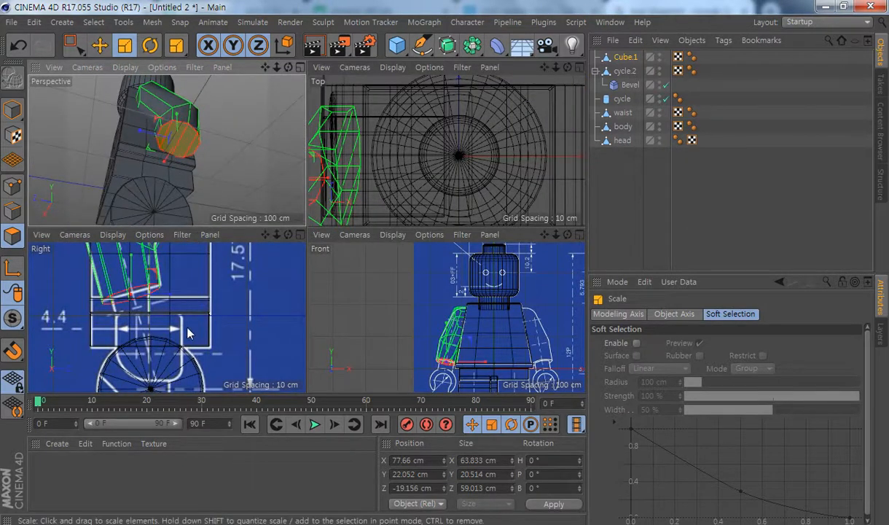
pyautogui.middleClick(214, 291)
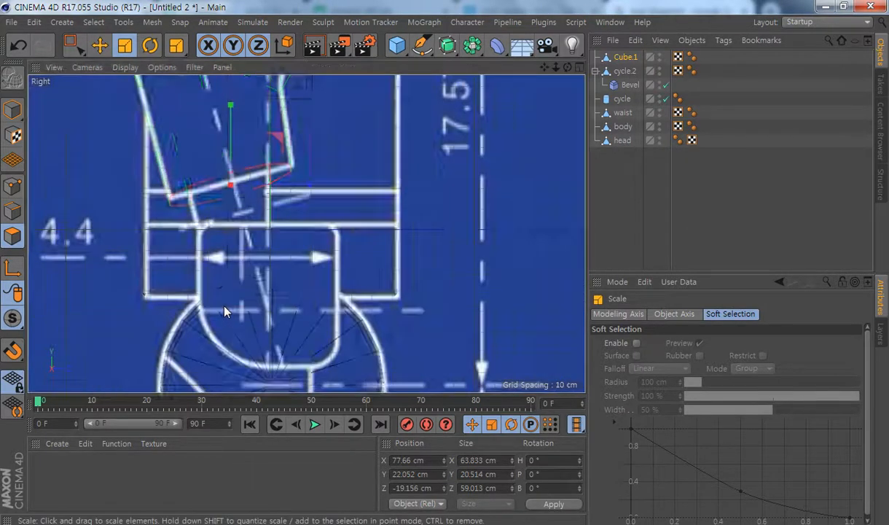
pyautogui.click(354, 166)
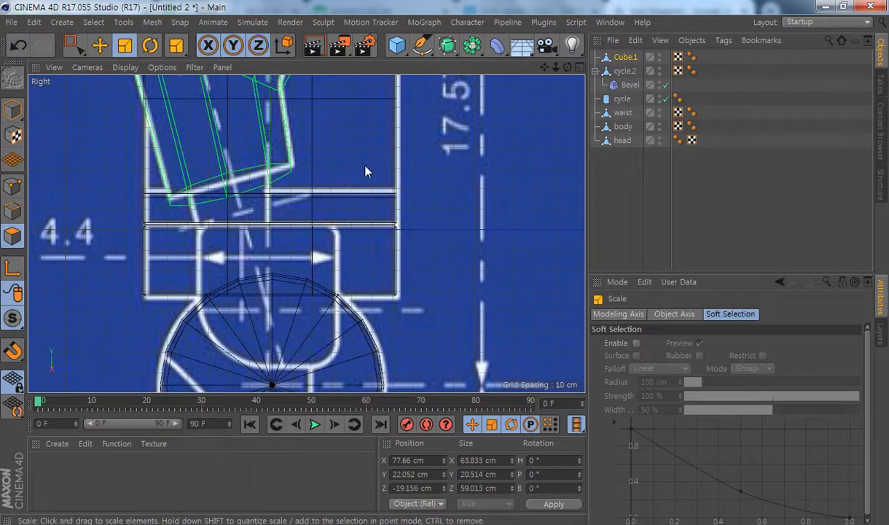
pyautogui.keyDown('alt'); pyautogui.moveTo(395, 210); pyautogui.dragTo(385, 248, button='middle'); pyautogui.keyUp('alt')
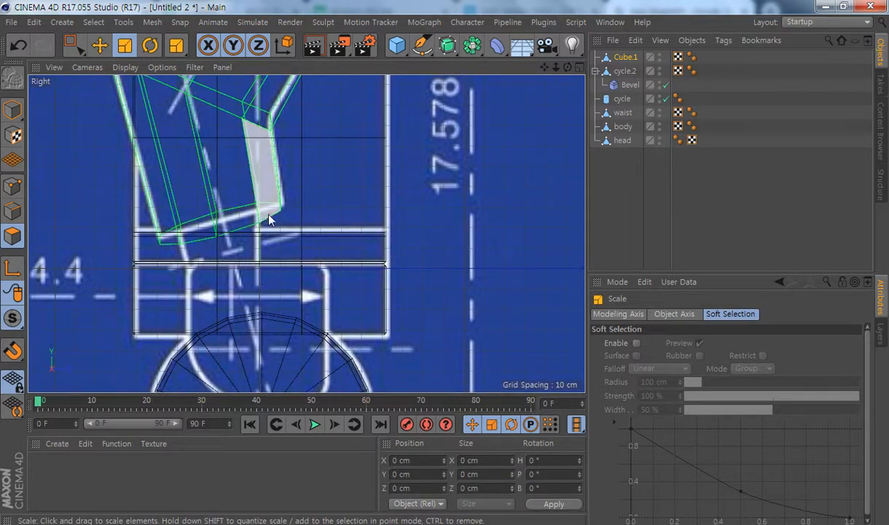
pyautogui.click(280, 211)
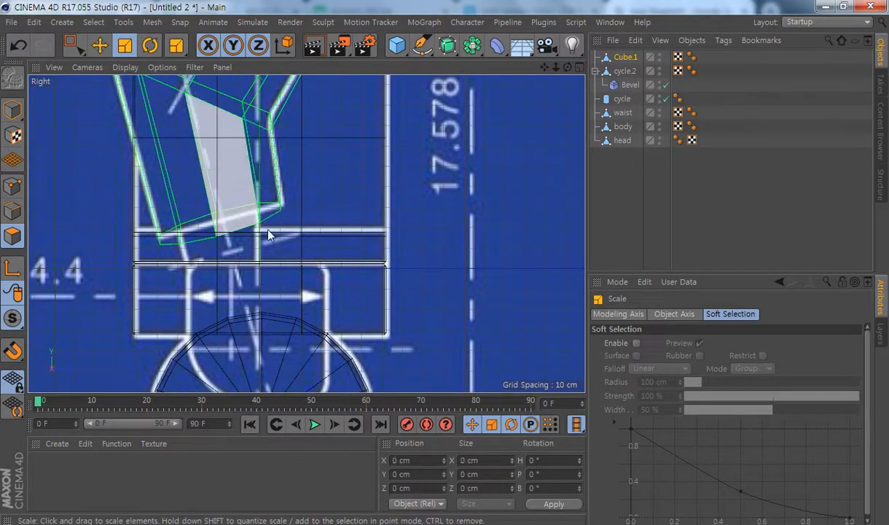
pyautogui.press('0')
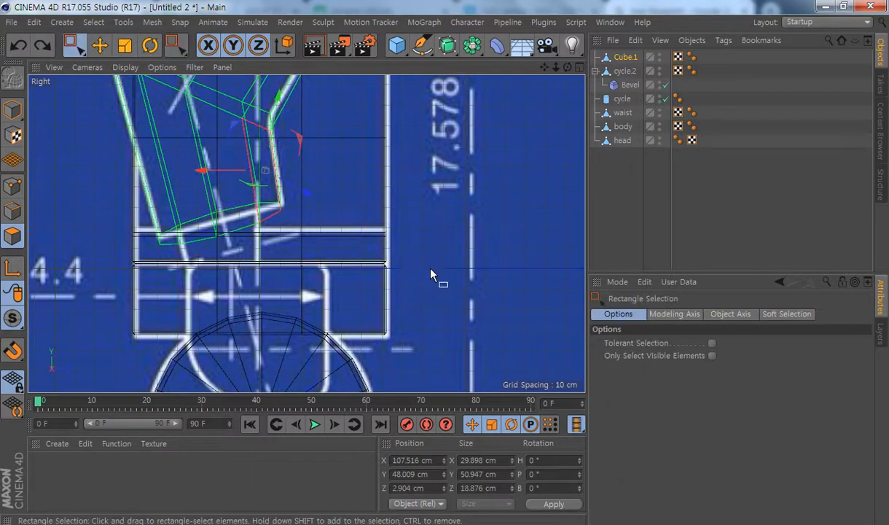
pyautogui.middleClick(340, 249)
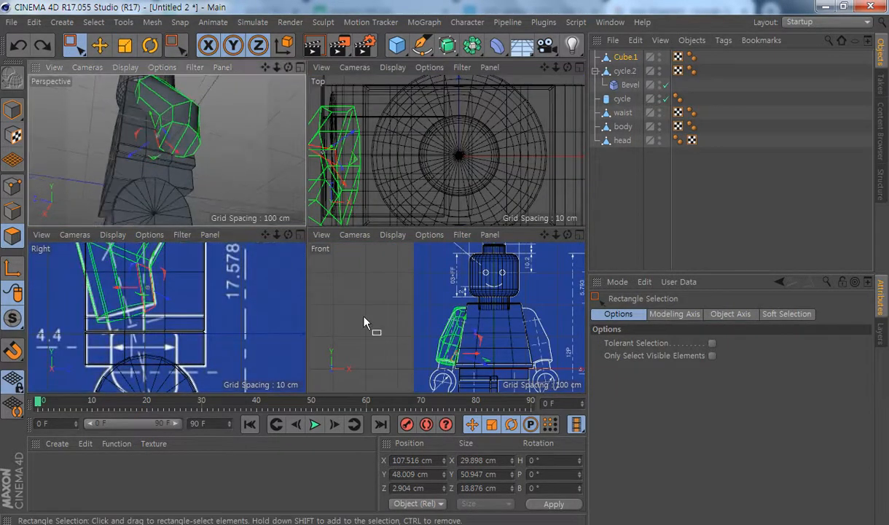
pyautogui.middleClick(361, 319)
pyautogui.middleClick(315, 290)
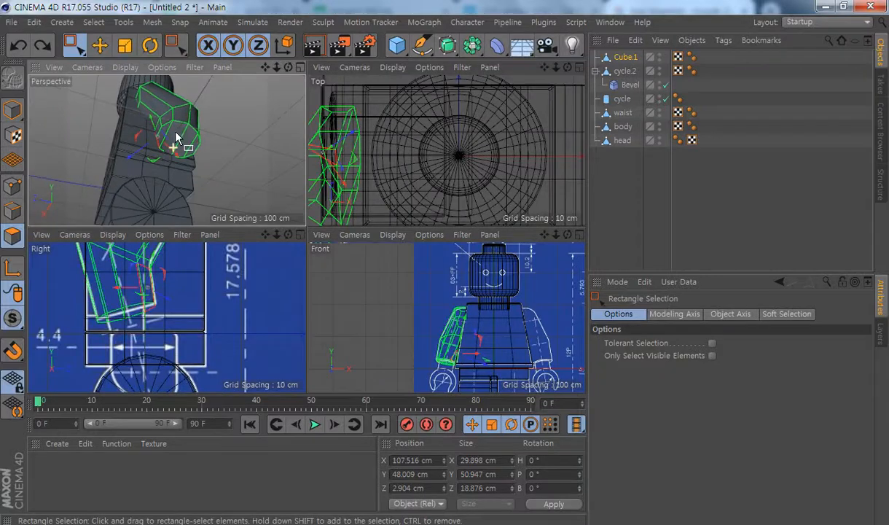
# Reselect the arm's lower end polygons with the Move tool and check them against the blueprint in the front view
pyautogui.click(99, 45)
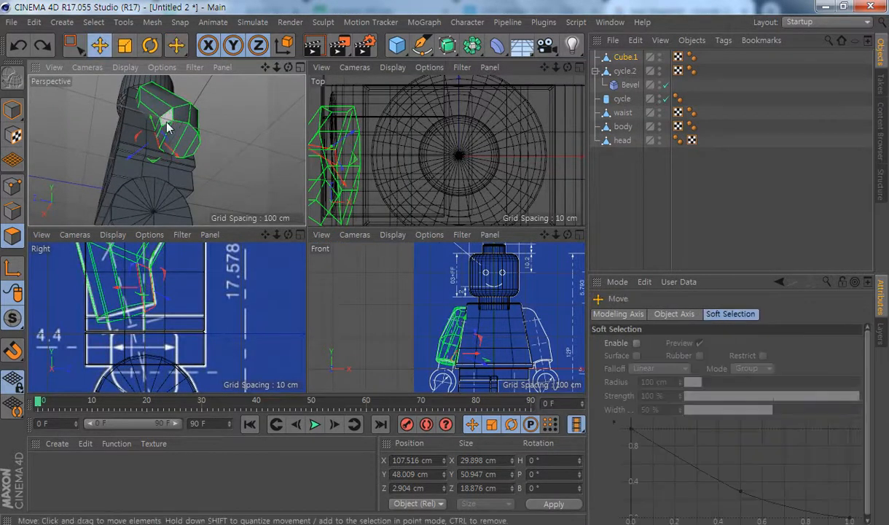
pyautogui.click(166, 133)
pyautogui.keyDown('shift'); pyautogui.click(180, 133); pyautogui.keyUp('shift')
pyautogui.keyDown('shift'); pyautogui.click(187, 138); pyautogui.keyUp('shift')
pyautogui.keyDown('alt'); pyautogui.moveTo(459, 362); pyautogui.dragTo(433, 312, button='middle'); pyautogui.keyUp('alt')
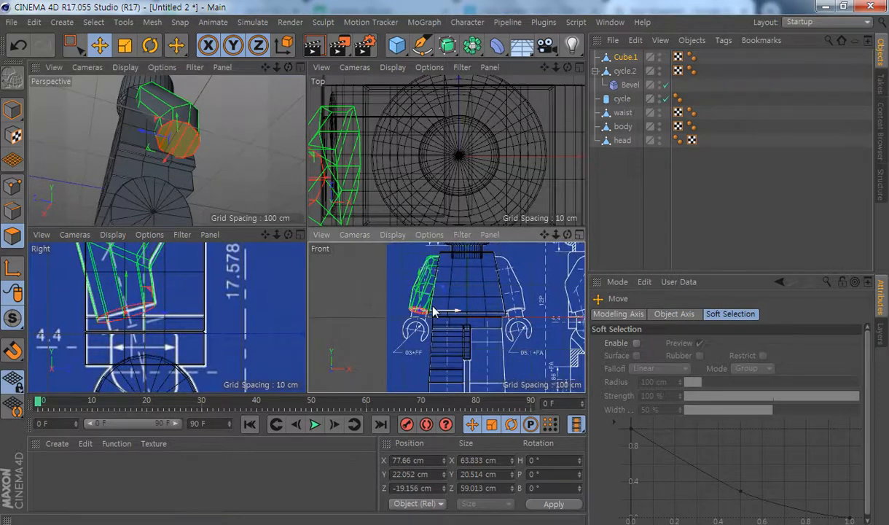
pyautogui.middleClick(433, 312)
pyautogui.keyDown('alt'); pyautogui.moveTo(228, 279); pyautogui.dragTo(295, 291, button='middle'); pyautogui.keyUp('alt')
pyautogui.keyDown('alt'); pyautogui.moveTo(239, 249); pyautogui.dragTo(365, 281, button='right'); pyautogui.keyUp('alt')
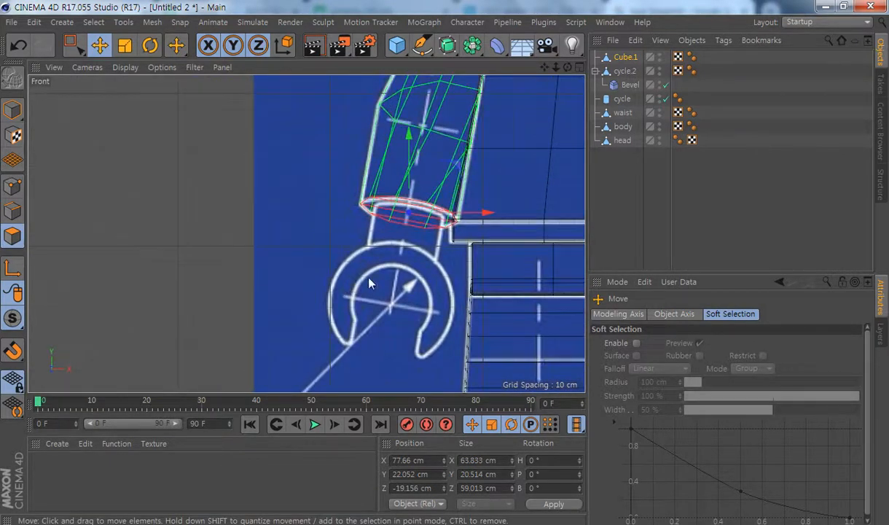
pyautogui.keyDown('alt'); pyautogui.moveTo(321, 220); pyautogui.dragTo(199, 220, button='middle'); pyautogui.keyUp('alt')
pyautogui.click(173, 193)
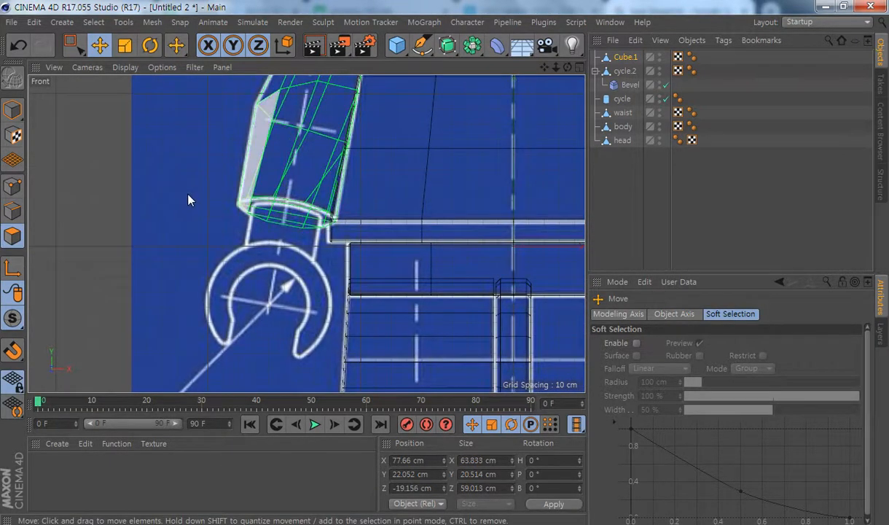
pyautogui.click(256, 195)
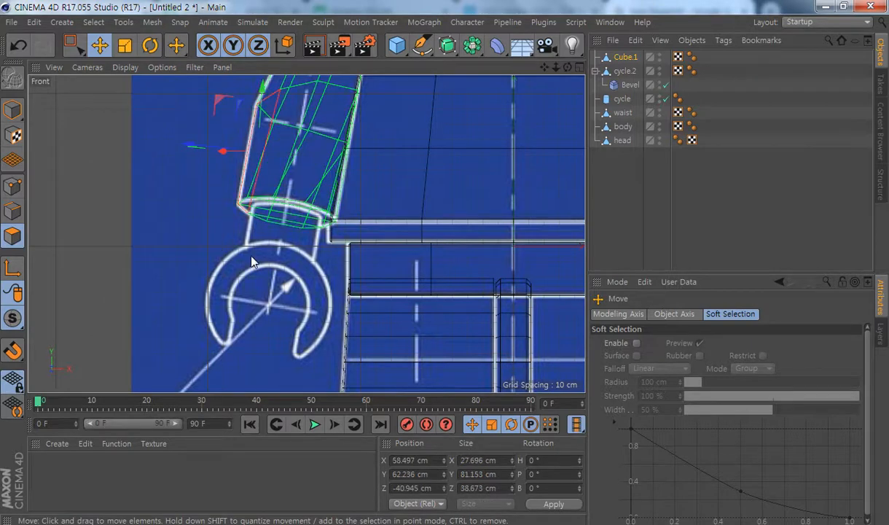
pyautogui.middleClick(188, 244)
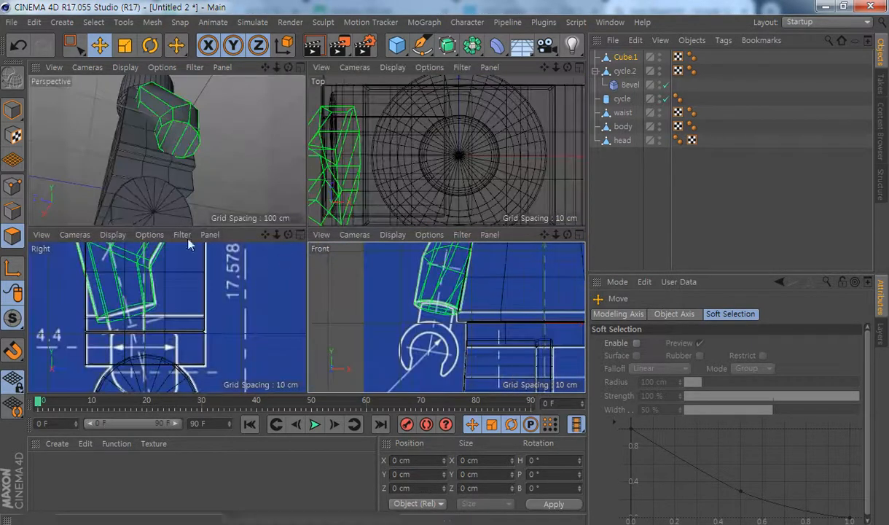
pyautogui.click(162, 135)
pyautogui.keyDown('shift'); pyautogui.click(170, 137); pyautogui.keyUp('shift')
pyautogui.keyDown('shift'); pyautogui.click(180, 139); pyautogui.keyUp('shift')
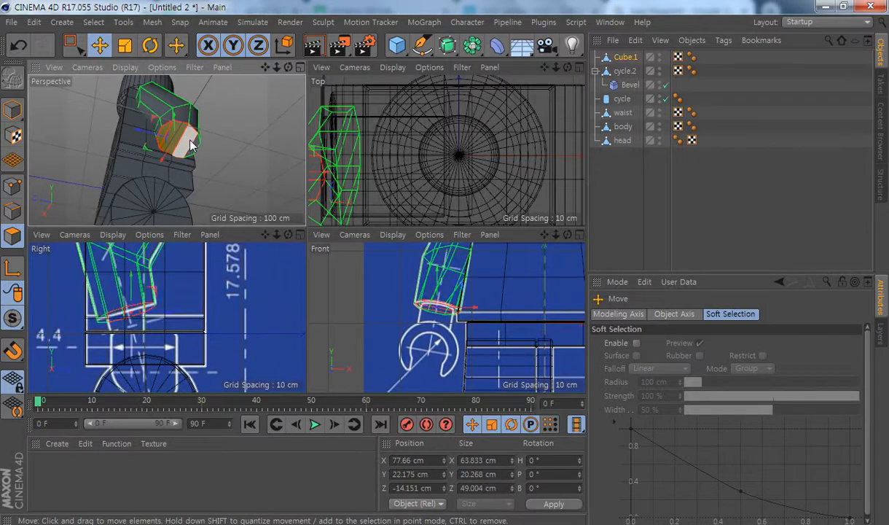
pyautogui.click(221, 139)
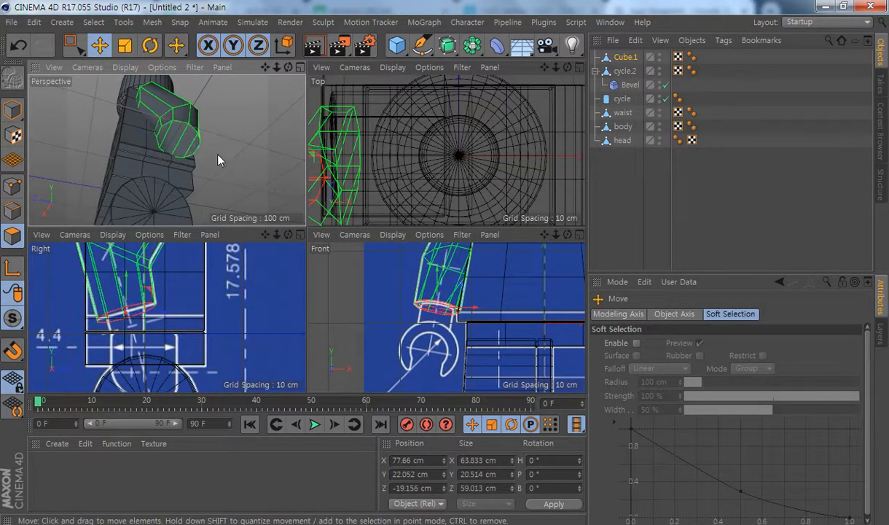
pyautogui.hotkey('ctrl', 'z')
pyautogui.rightClick(222, 137)
pyautogui.click(208, 157)
pyautogui.click(235, 180)
# Reselect all the polygons of the arm's lower end face
pyautogui.click(194, 144)
pyautogui.keyDown('shift'); pyautogui.click(190, 132); pyautogui.keyUp('shift')
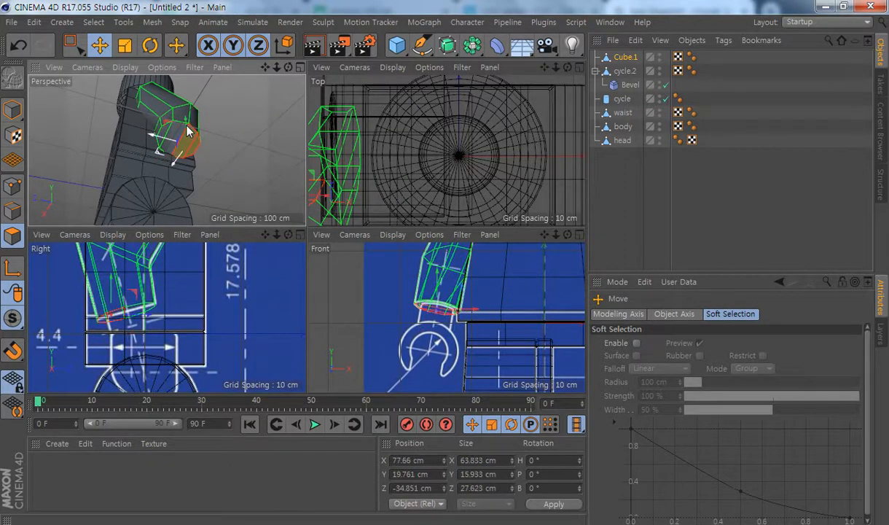
pyautogui.keyDown('shift'); pyautogui.click(167, 135); pyautogui.keyUp('shift')
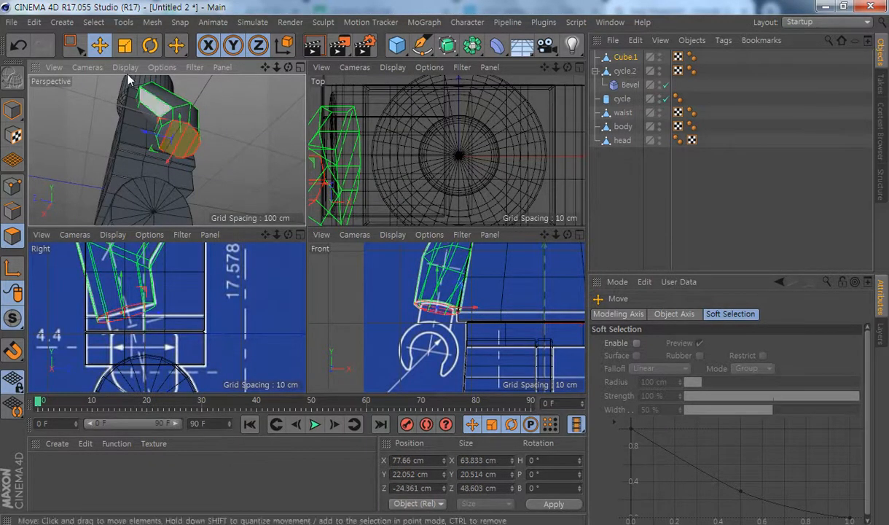
pyautogui.keyDown('alt'); pyautogui.moveTo(173, 120); pyautogui.dragTo(234, 145, button='right'); pyautogui.keyUp('alt')
pyautogui.keyDown('shift'); pyautogui.click(142, 153); pyautogui.keyUp('shift')
pyautogui.keyDown('alt'); pyautogui.moveTo(200, 179); pyautogui.dragTo(161, 174, button='right'); pyautogui.keyUp('alt')
pyautogui.keyDown('alt'); pyautogui.moveTo(234, 179); pyautogui.dragTo(236, 151); pyautogui.keyUp('alt')
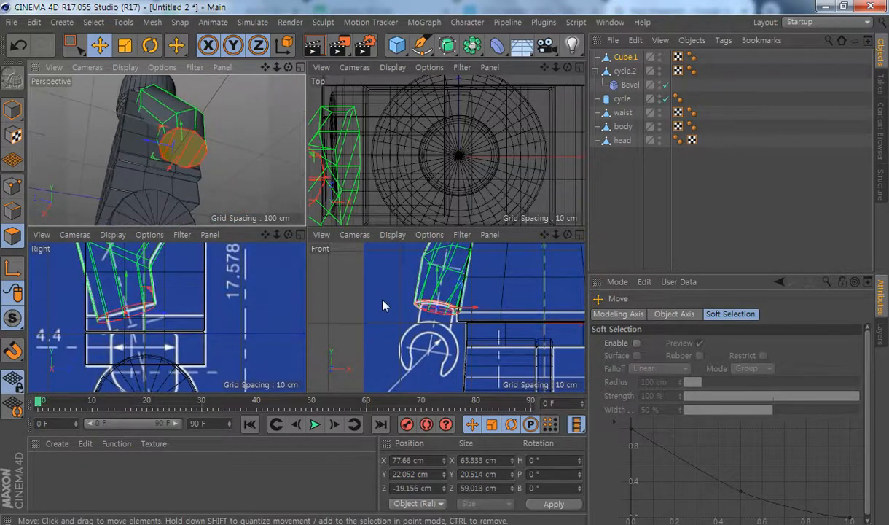
# Inset the arm's end face with Extrude Inner by about 9.2 cm to match the wrist width in the front blueprint
pyautogui.rightClick(379, 296)
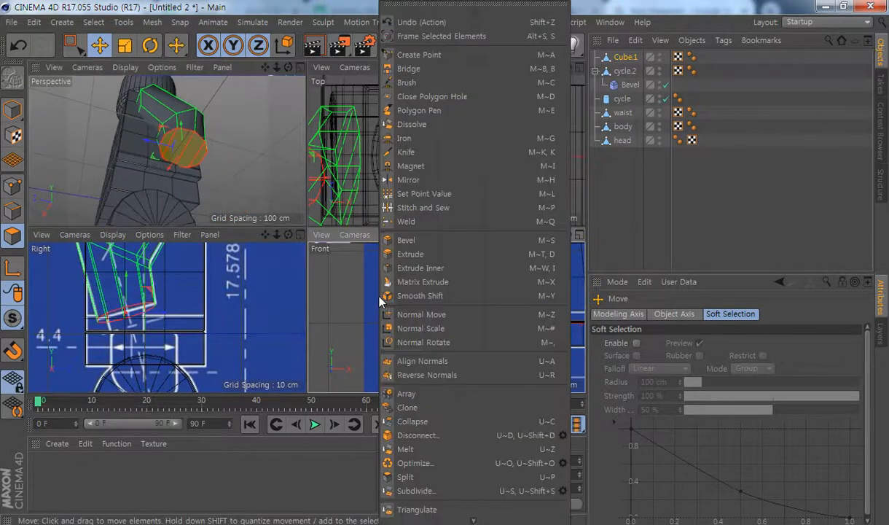
pyautogui.click(424, 271)
pyautogui.keyDown('alt'); pyautogui.moveTo(420, 310); pyautogui.dragTo(472, 328, button='right'); pyautogui.keyUp('alt')
pyautogui.middleClick(429, 318)
pyautogui.keyDown('alt'); pyautogui.moveTo(299, 194); pyautogui.dragTo(324, 206, button='middle'); pyautogui.keyUp('alt')
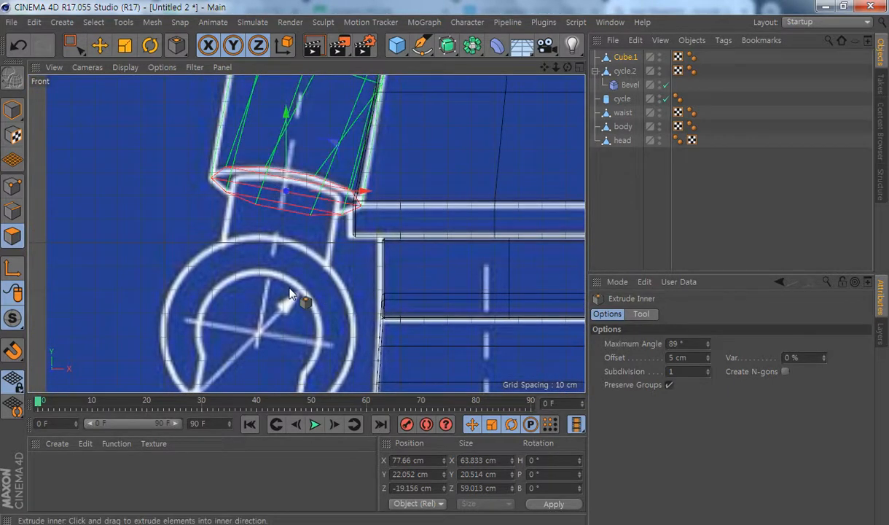
pyautogui.moveTo(323, 206); pyautogui.dragTo(357, 206)
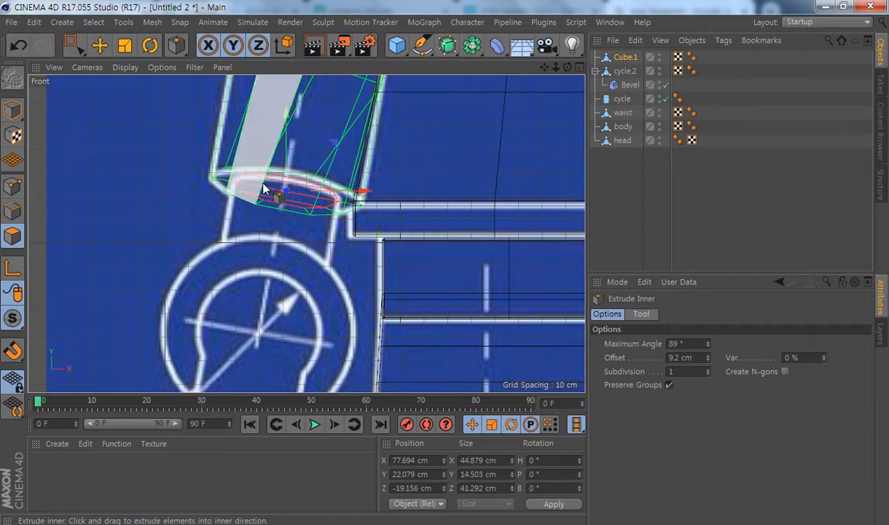
pyautogui.keyDown('alt'); pyautogui.moveTo(280, 303); pyautogui.dragTo(324, 282, button='middle'); pyautogui.keyUp('alt')
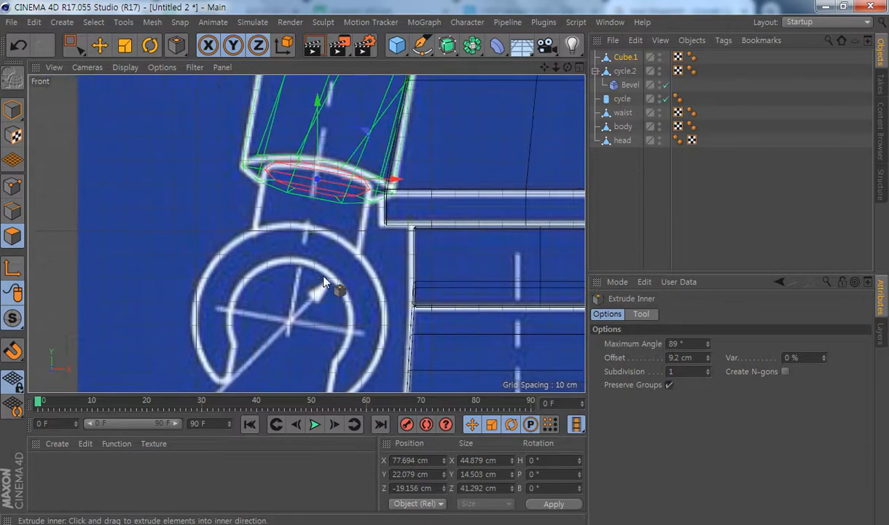
# Extrude the inset face about 29.3 cm down to the blueprint's hand ring to form the wrist
pyautogui.rightClick(241, 244)
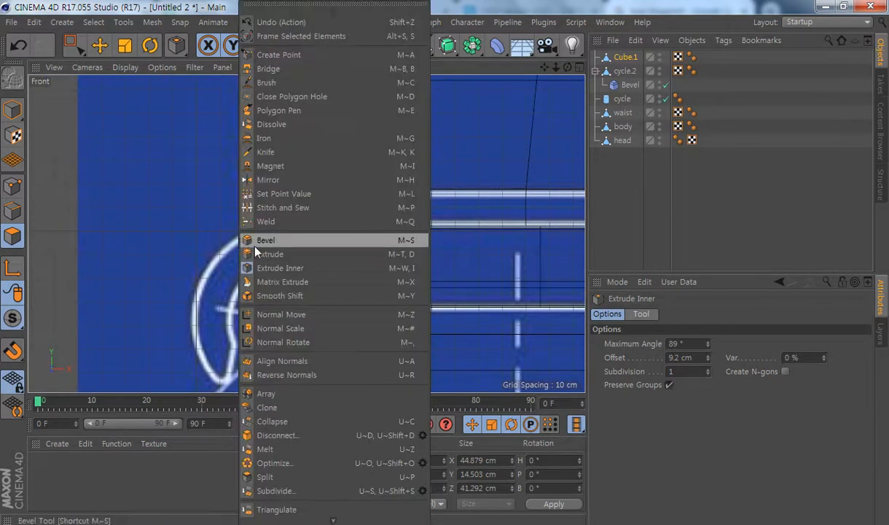
pyautogui.click(271, 255)
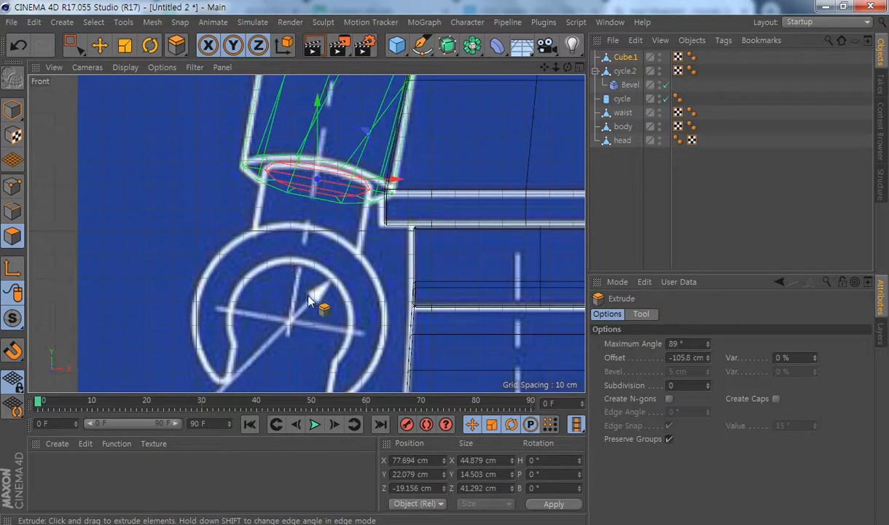
pyautogui.moveTo(303, 305); pyautogui.dragTo(346, 305)
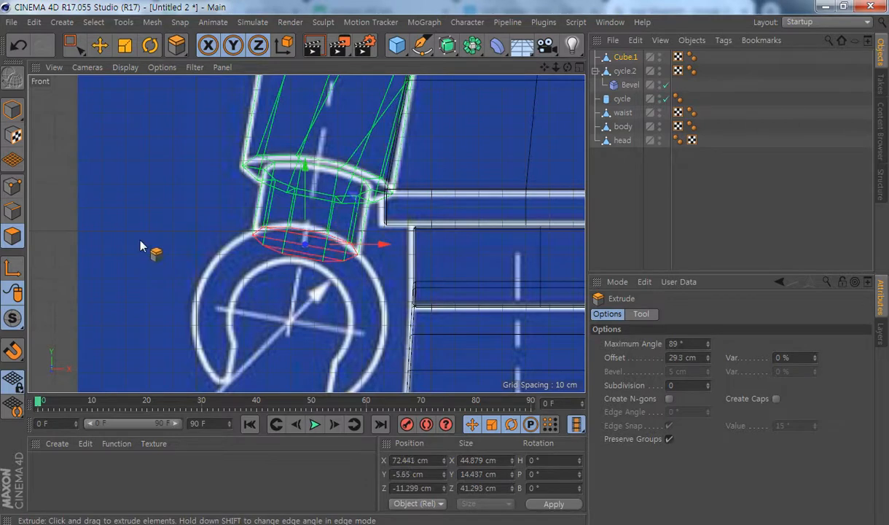
pyautogui.middleClick(278, 288)
pyautogui.keyDown('alt'); pyautogui.moveTo(256, 153); pyautogui.dragTo(218, 126); pyautogui.keyUp('alt')
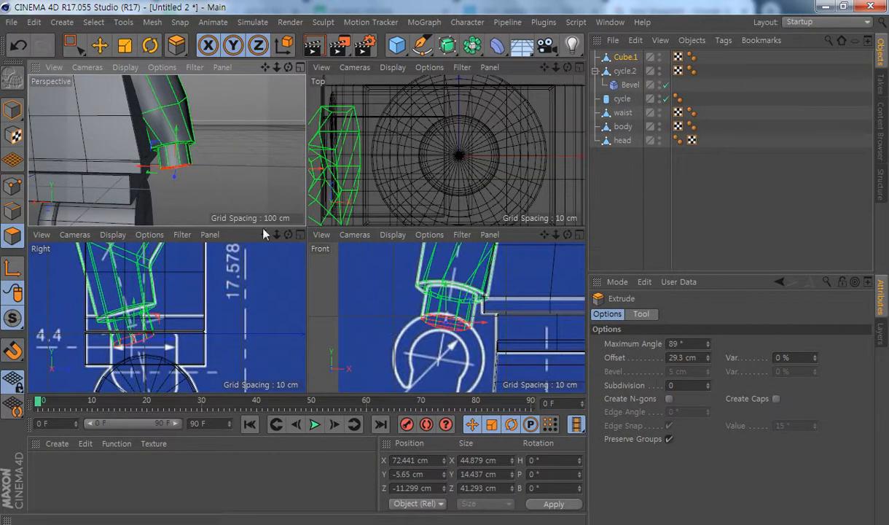
pyautogui.keyDown('alt'); pyautogui.moveTo(199, 169); pyautogui.dragTo(264, 201); pyautogui.keyUp('alt')
pyautogui.keyDown('alt'); pyautogui.moveTo(212, 167); pyautogui.dragTo(269, 191, button='right'); pyautogui.keyUp('alt')
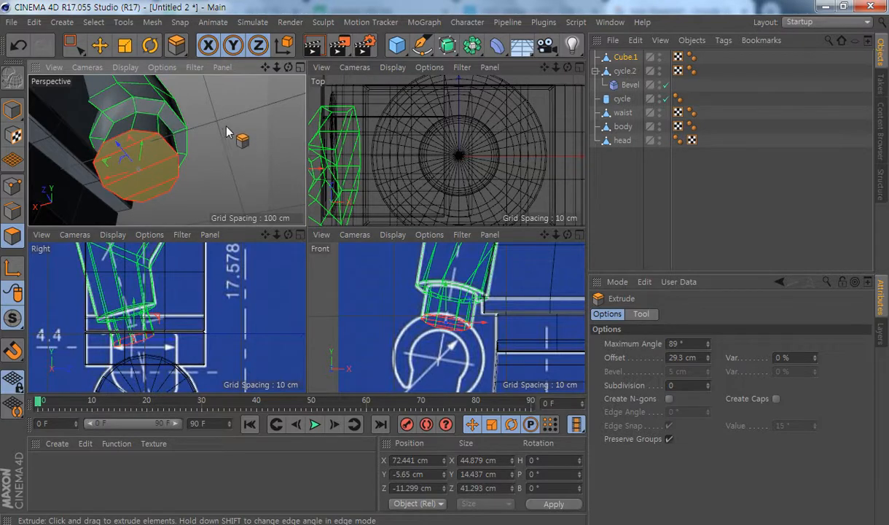
# Try to bevel the edge loop around the arm's lower rim
pyautogui.click(12, 211)
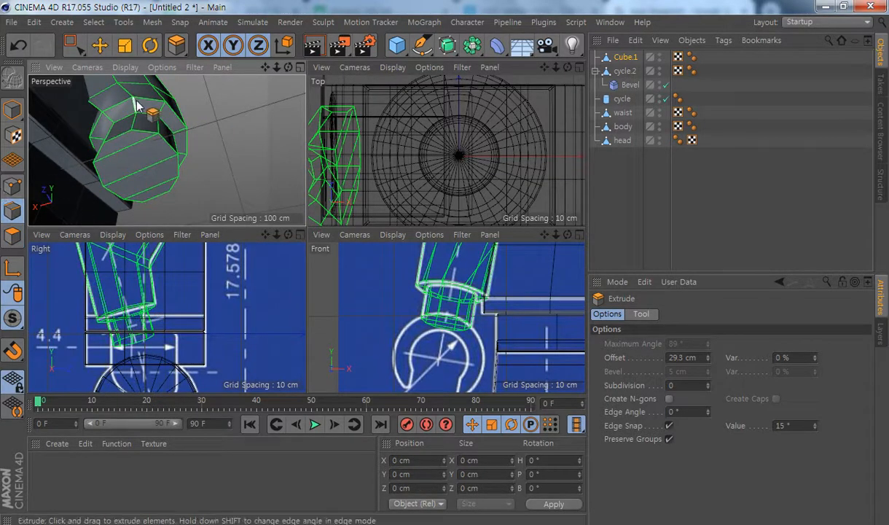
pyautogui.click(100, 46)
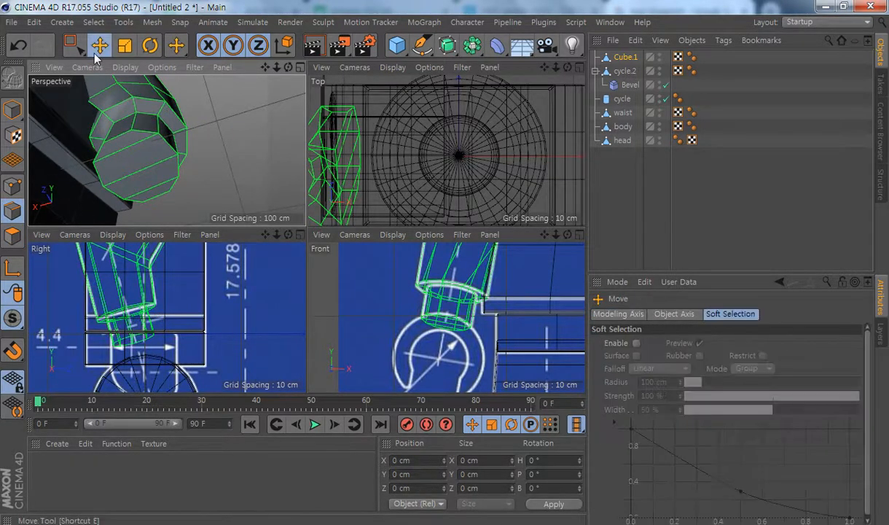
pyautogui.doubleClick(144, 104)
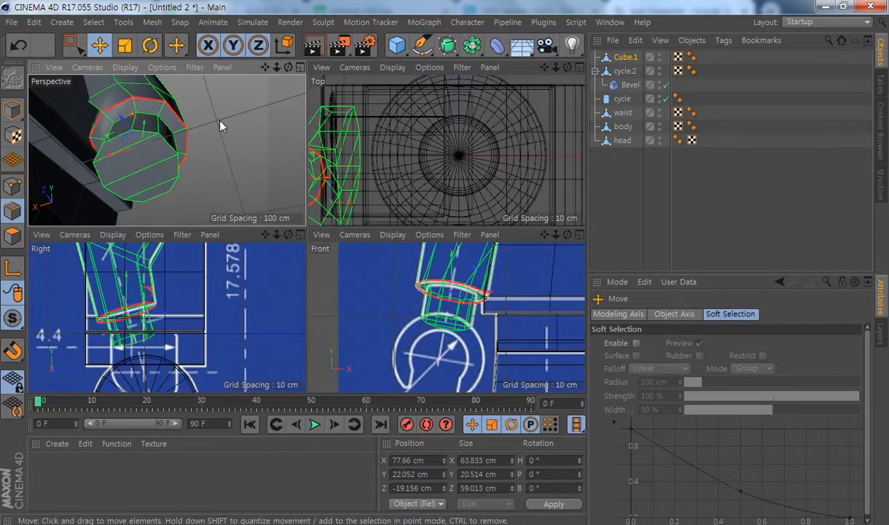
pyautogui.rightClick(216, 109)
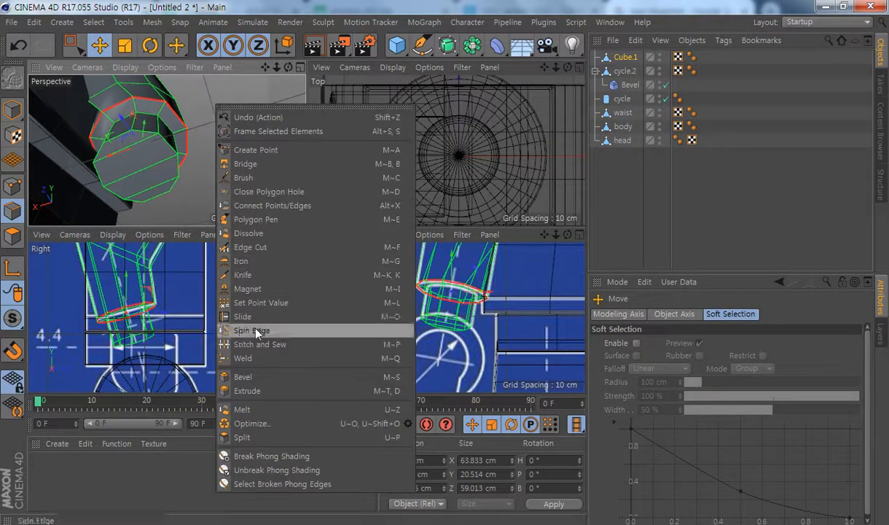
pyautogui.click(255, 377)
pyautogui.keyDown('alt'); pyautogui.moveTo(297, 187); pyautogui.dragTo(233, 144); pyautogui.keyUp('alt')
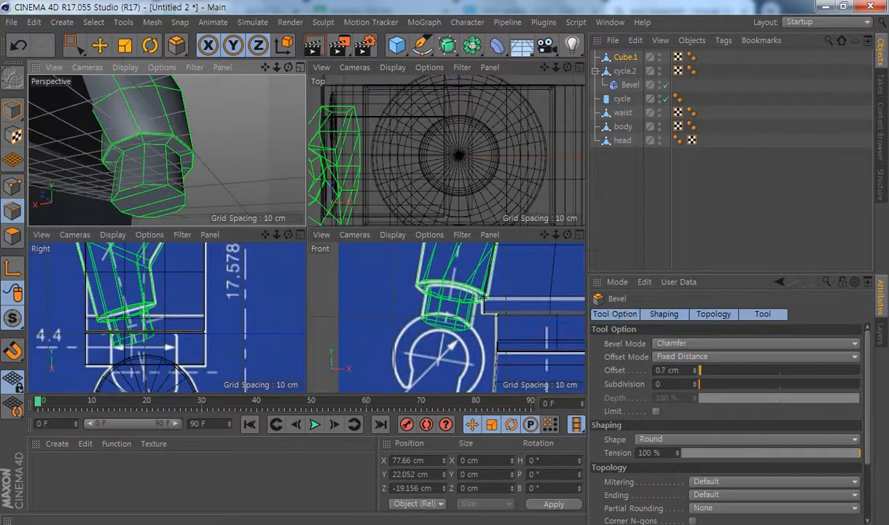
pyautogui.hotkey('ctrl', 'z')
pyautogui.press('e')
pyautogui.click(234, 139)
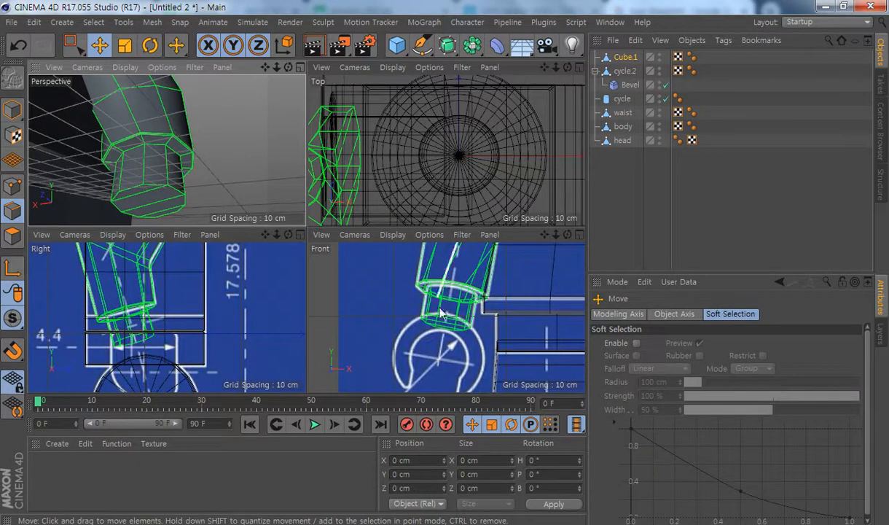
# Add a cylinder primitive as the base of the hand
pyautogui.keyDown('alt'); pyautogui.moveTo(488, 353); pyautogui.dragTo(475, 334, button='middle'); pyautogui.keyUp('alt')
pyautogui.middleClick(466, 333)
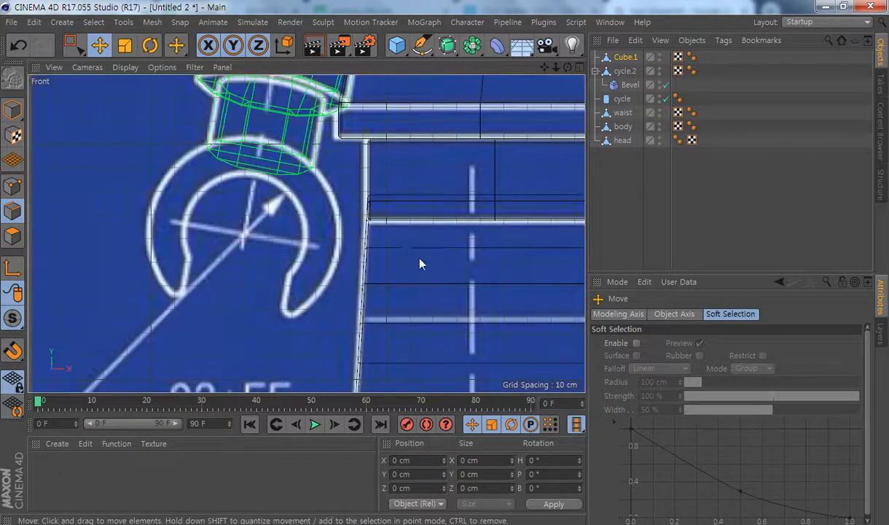
pyautogui.scroll(-3, 419, 264)
pyautogui.scroll(-1, 461, 123)
pyautogui.click(398, 48)
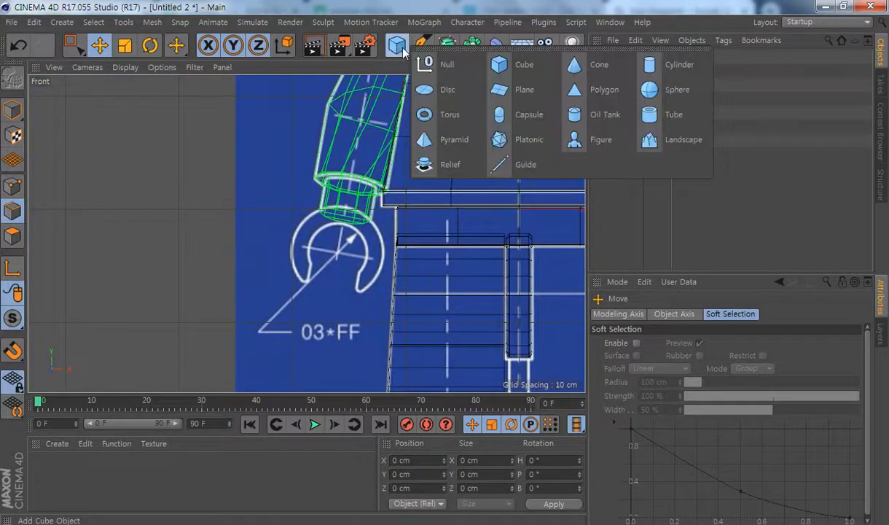
pyautogui.click(677, 64)
pyautogui.keyDown('alt'); pyautogui.moveTo(436, 249); pyautogui.dragTo(355, 207, button='middle'); pyautogui.keyUp('alt')
pyautogui.middleClick(379, 266)
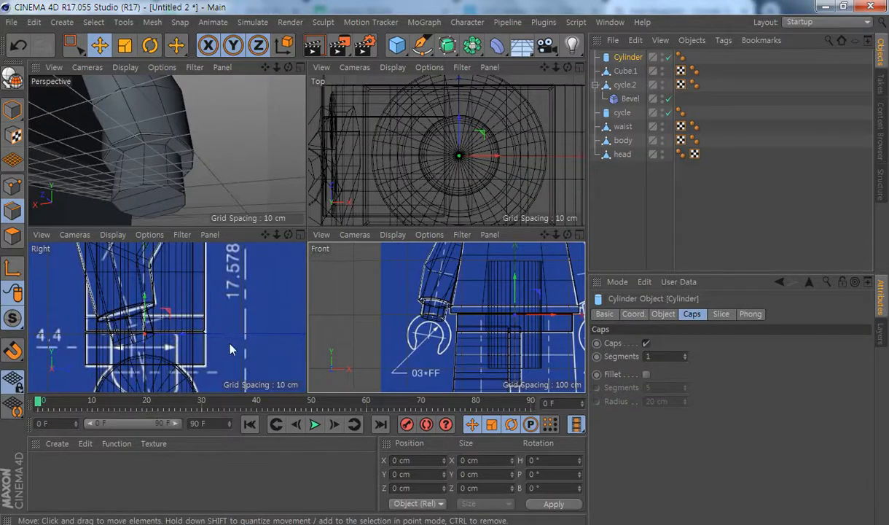
# Set the cylinder's orientation to +Z
pyautogui.scroll(-3, 229, 349)
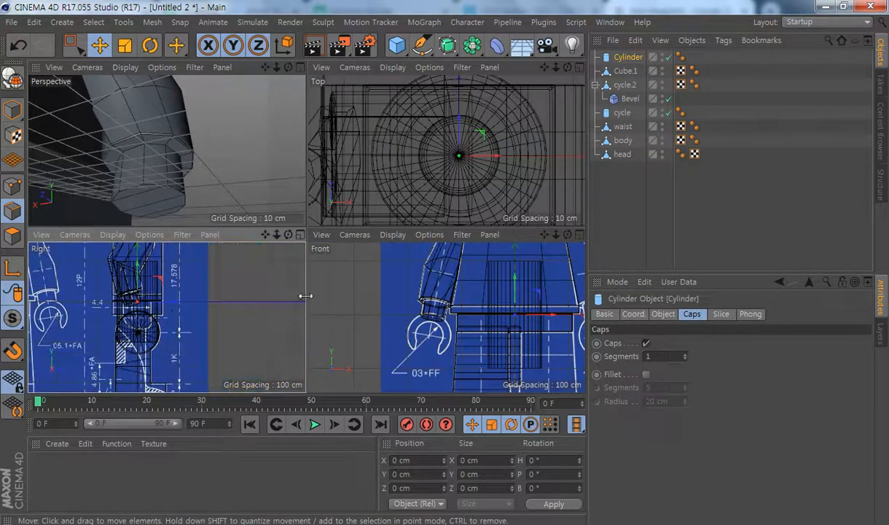
pyautogui.click(663, 314)
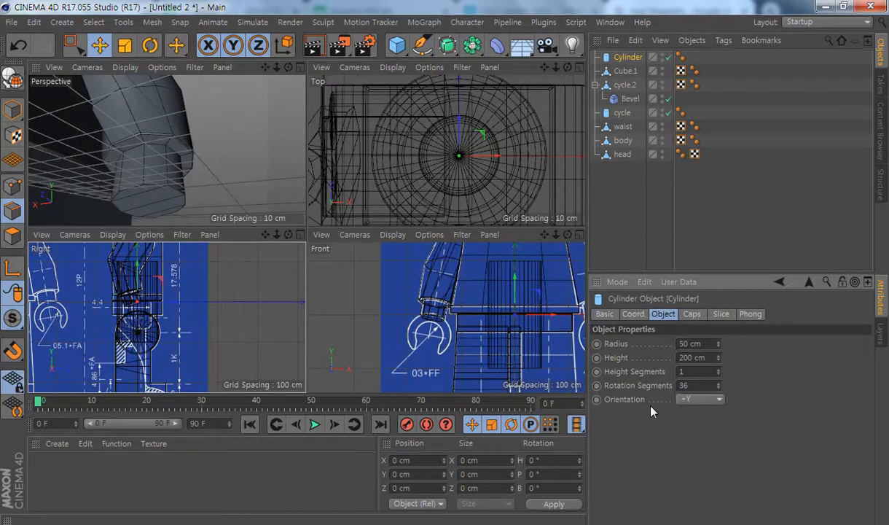
pyautogui.click(713, 402)
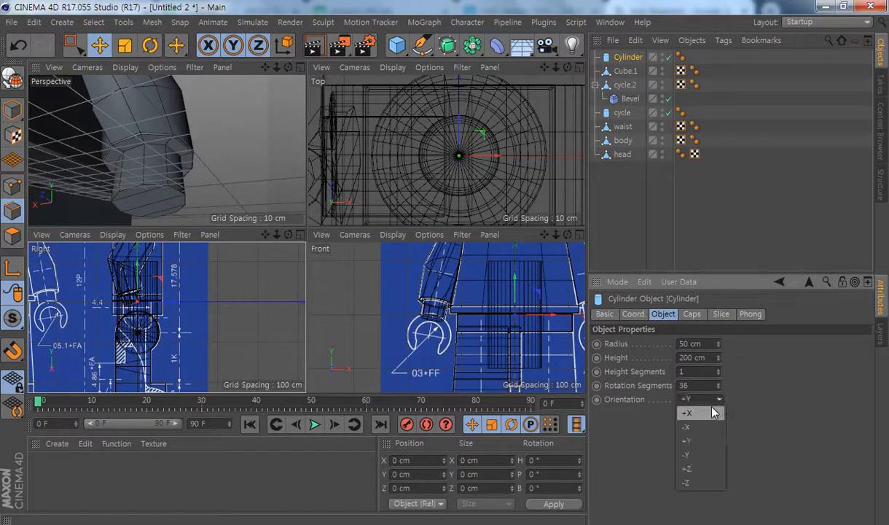
pyautogui.click(715, 472)
pyautogui.scroll(3, 114, 344)
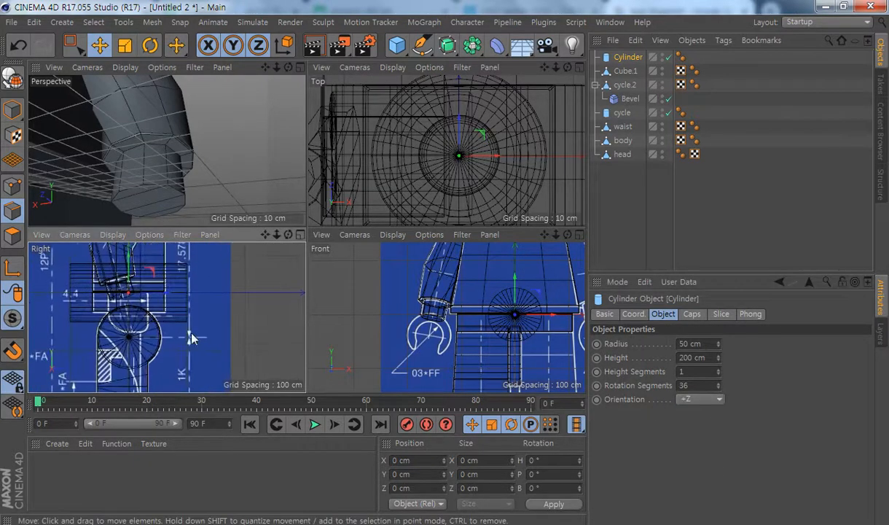
# Lower the cylinder to about Y -32.6 cm and shorten its height to about 67.6 cm to match the hand in the right blueprint
pyautogui.middleClick(192, 333)
pyautogui.scroll(2, 336, 294)
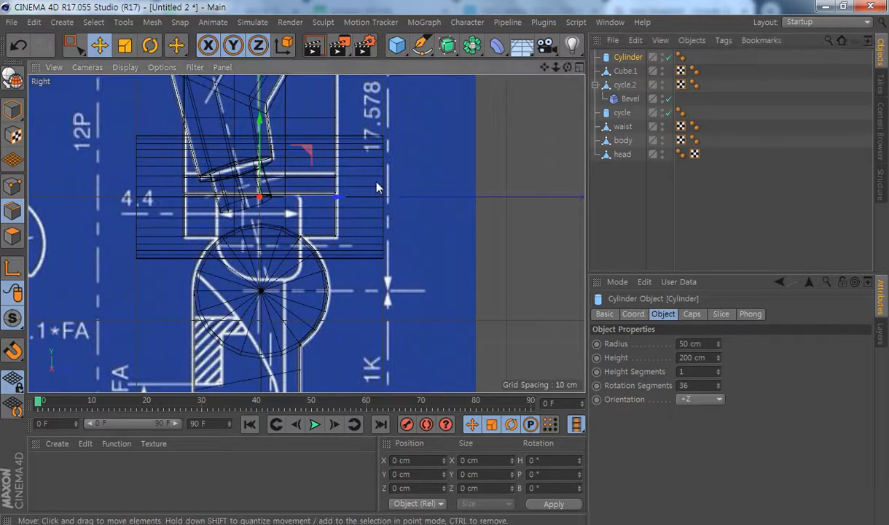
pyautogui.moveTo(302, 149); pyautogui.dragTo(312, 193)
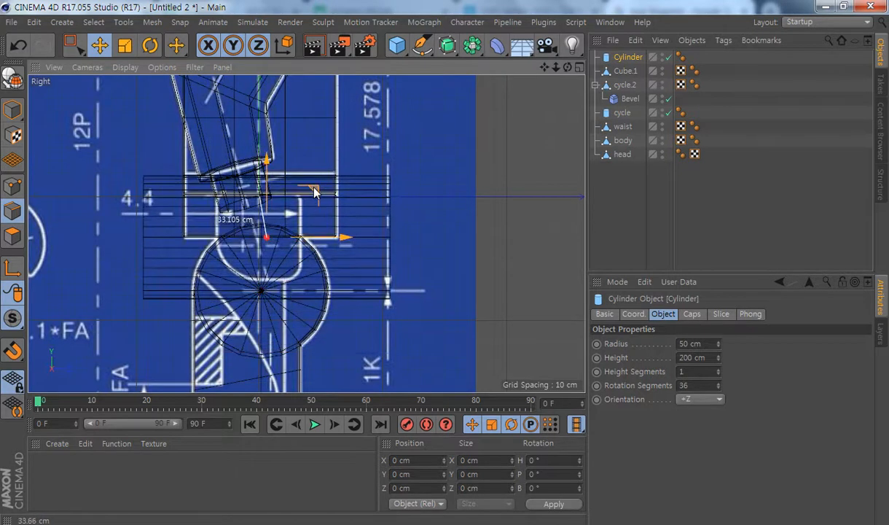
pyautogui.click(12, 112)
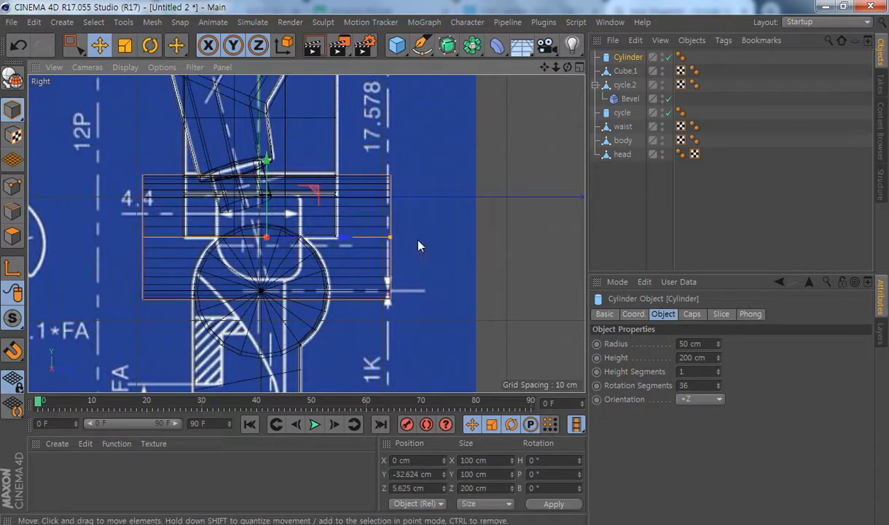
pyautogui.moveTo(390, 237); pyautogui.dragTo(309, 191)
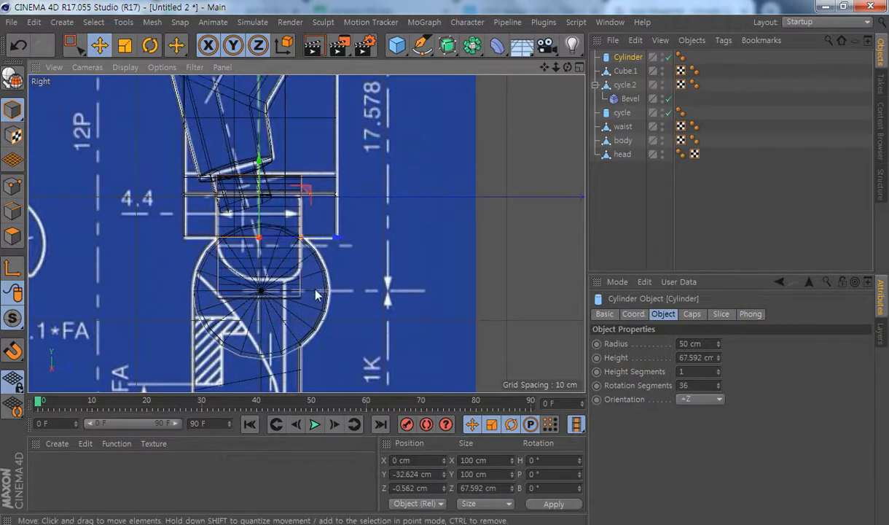
# Center the cylinder on the front blueprint's hand at about X -159.9, Y -38.75 cm and reduce its radius to about 40.85 cm
pyautogui.middleClick(294, 252)
pyautogui.middleClick(476, 357)
pyautogui.moveTo(530, 269); pyautogui.dragTo(340, 269)
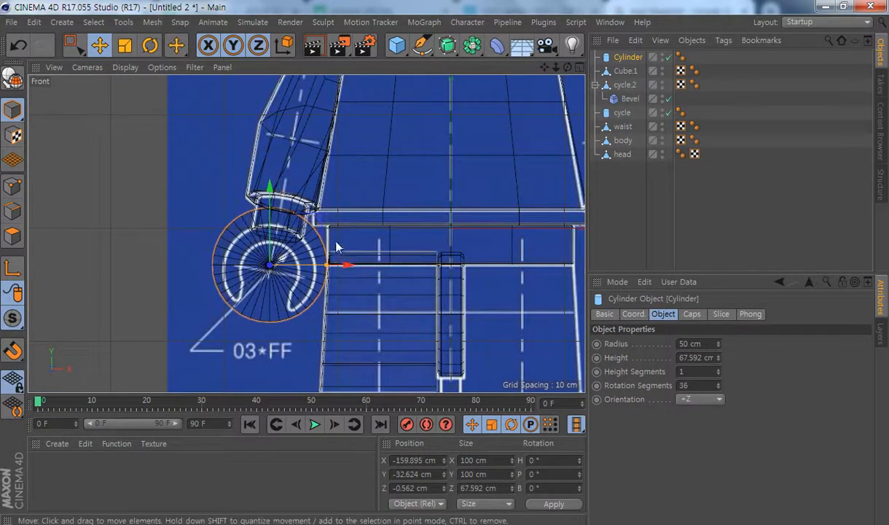
pyautogui.moveTo(319, 216); pyautogui.dragTo(319, 227)
pyautogui.moveTo(327, 273); pyautogui.dragTo(316, 276)
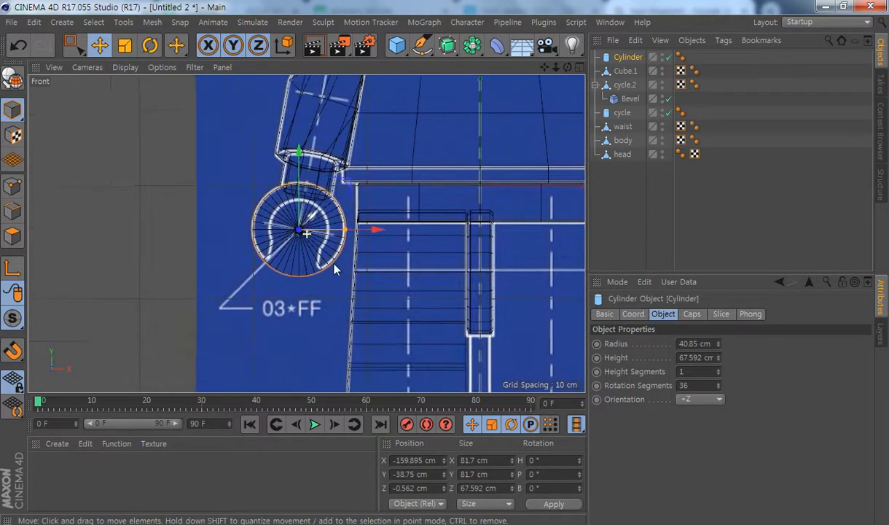
# Check the hand cylinder against the blueprint and duplicate it in place
pyautogui.middleClick(333, 264)
pyautogui.scroll(-5, 252, 154)
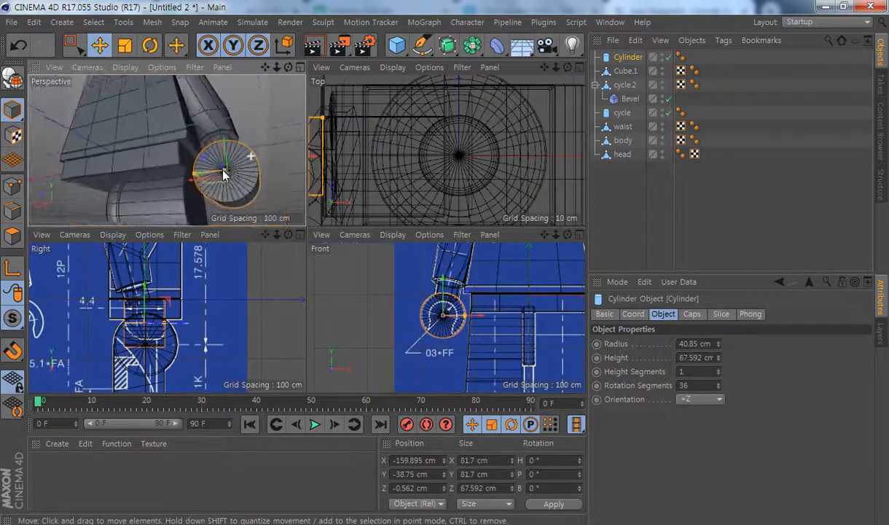
pyautogui.middleClick(430, 315)
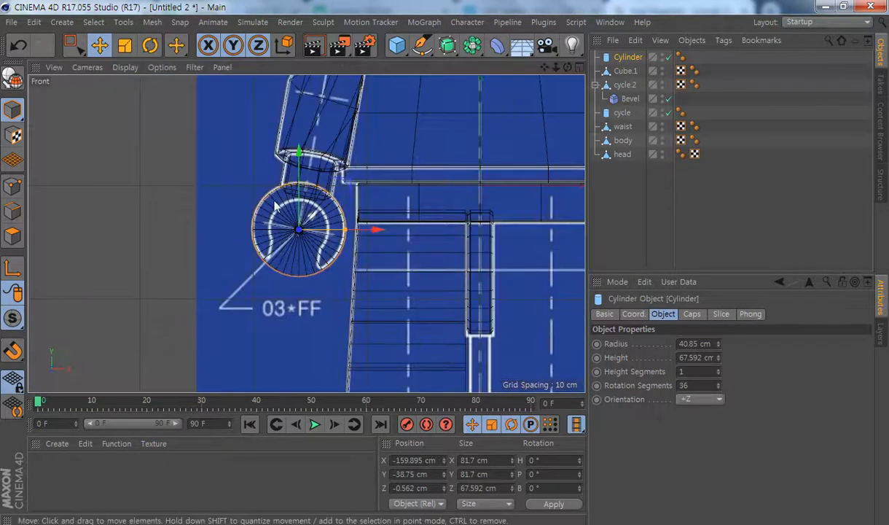
pyautogui.middleClick(305, 271)
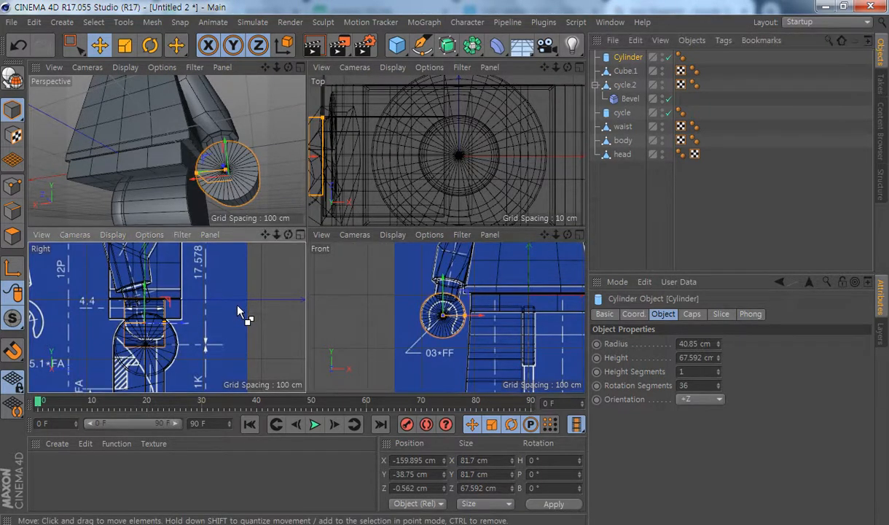
pyautogui.hotkey('ctrl', 'c')
pyautogui.hotkey('ctrl', 'v')
pyautogui.scroll(5, 503, 306)
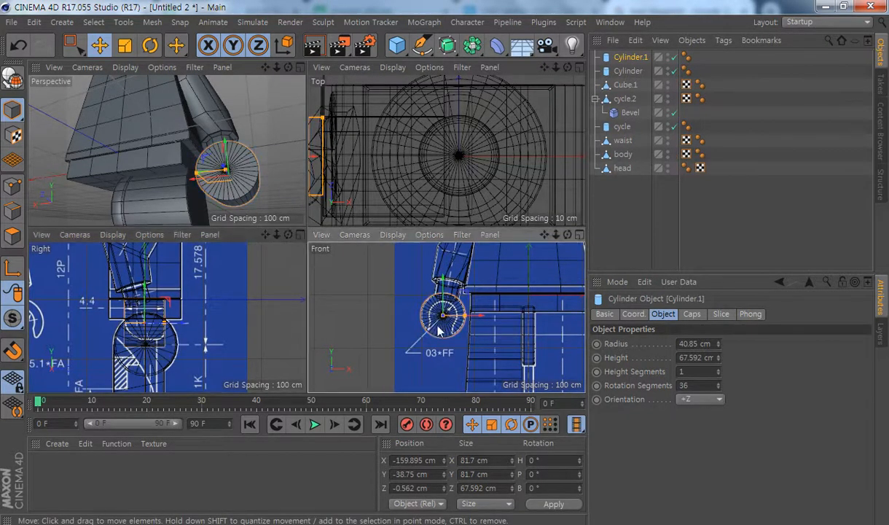
# Reduce the duplicate cylinder's radius to about 25.9 cm and lengthen its height to about 166.4 cm so it passes through the hand
pyautogui.scroll(3, 492, 311)
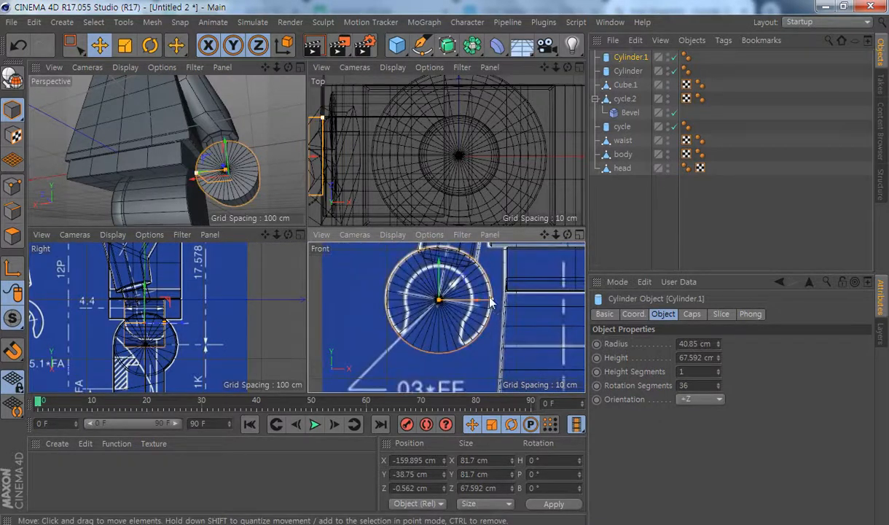
pyautogui.moveTo(472, 297)
pyautogui.mouseDown()
pyautogui.moveTo(478, 306)
pyautogui.moveTo(471, 305)
pyautogui.mouseUp()
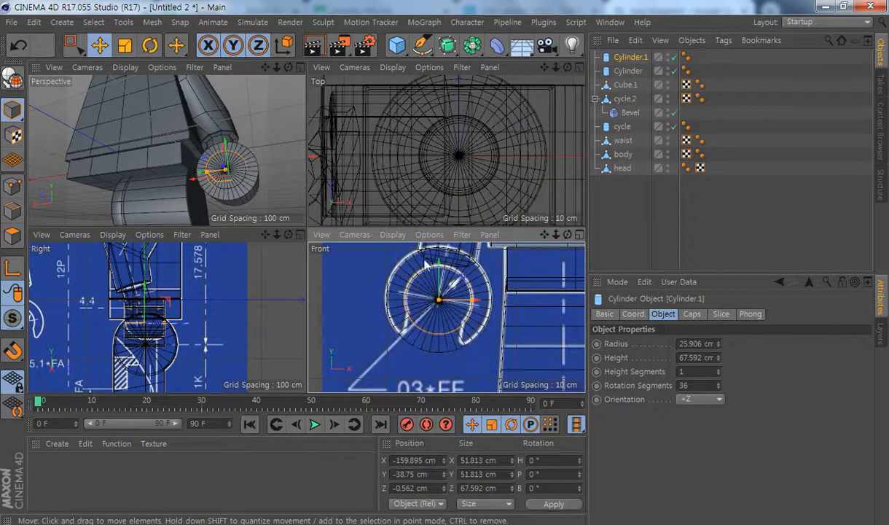
pyautogui.moveTo(167, 324); pyautogui.dragTo(193, 322)
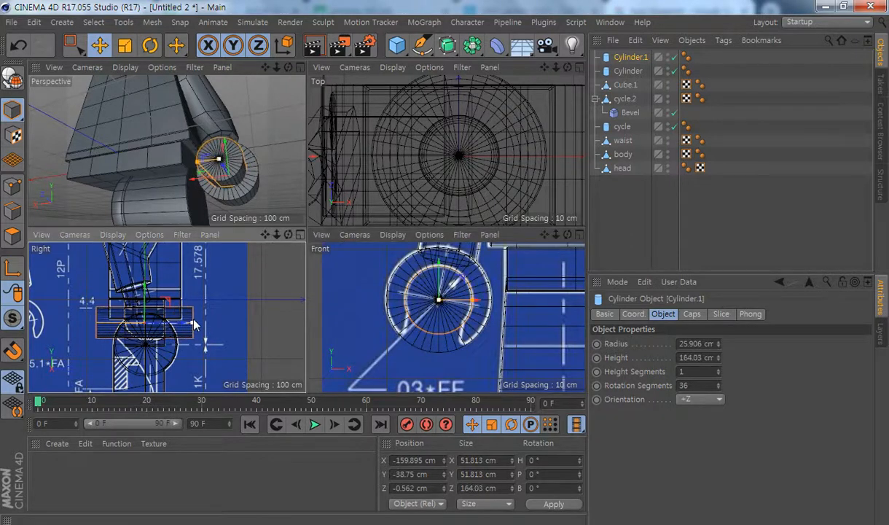
pyautogui.keyDown('alt'); pyautogui.moveTo(249, 156); pyautogui.dragTo(149, 146); pyautogui.keyUp('alt')
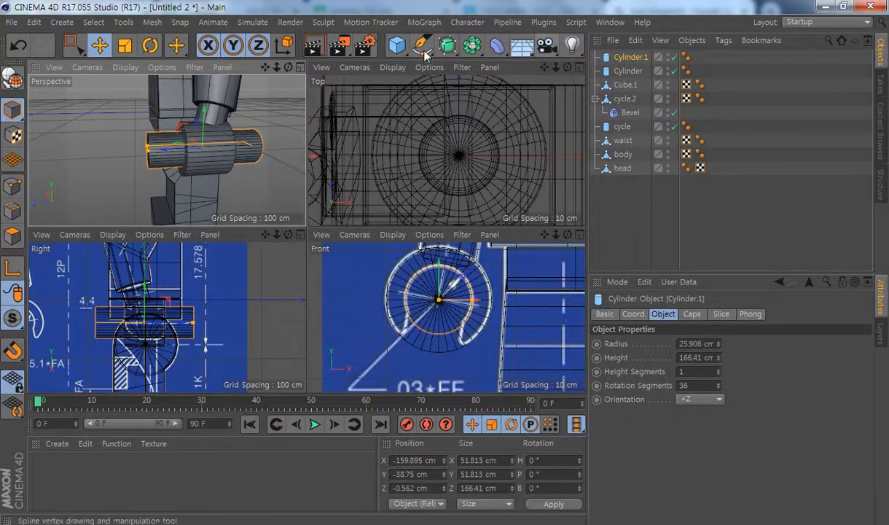
# Add a Boole and nest the outer cylinder first and the inner cylinder second to cut the hand's round hole
pyautogui.moveTo(474, 46); pyautogui.dragTo(698, 64)
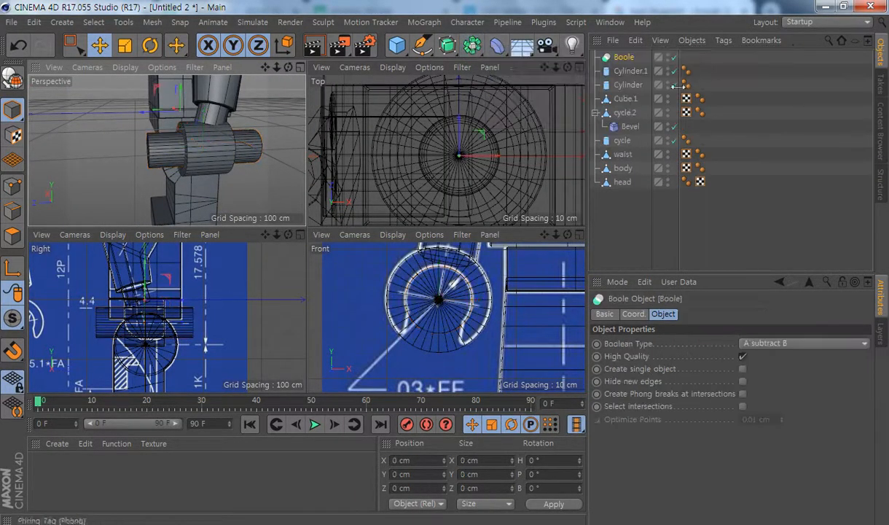
pyautogui.click(628, 85)
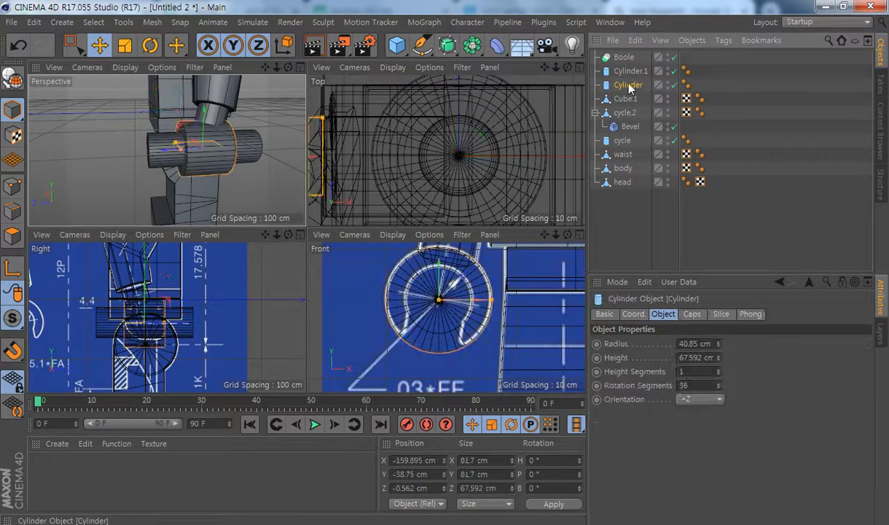
pyautogui.click(621, 71)
pyautogui.click(628, 86)
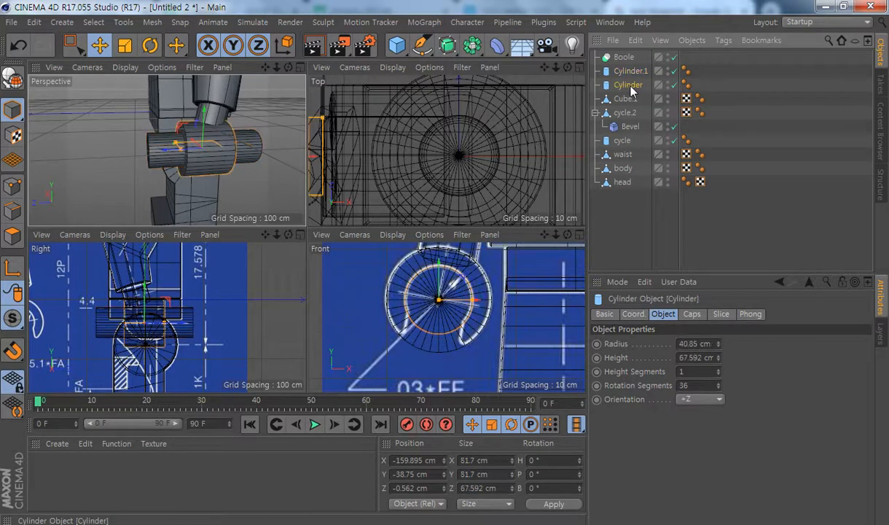
pyautogui.click(629, 71)
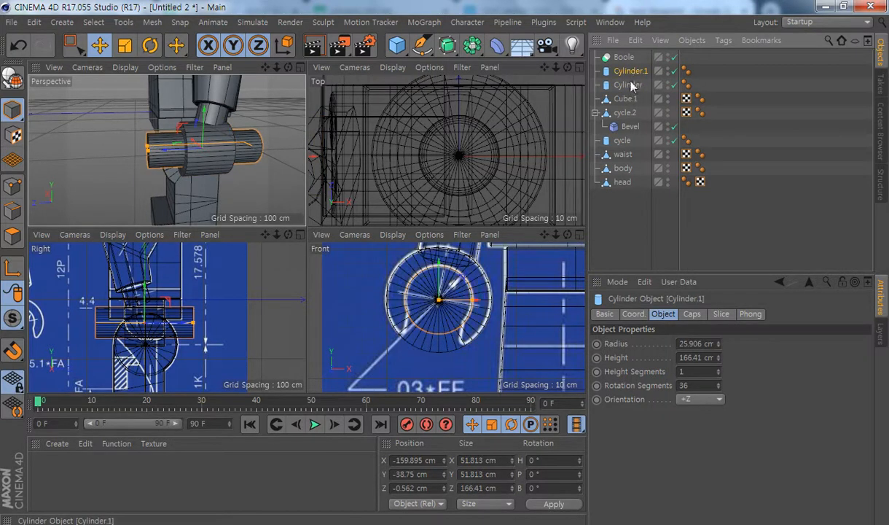
pyautogui.moveTo(628, 58); pyautogui.dragTo(635, 80)
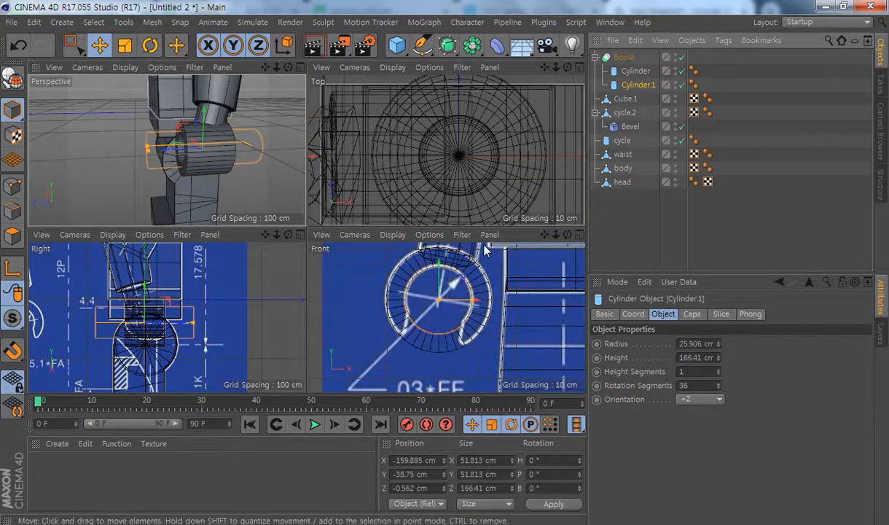
pyautogui.keyDown('alt'); pyautogui.moveTo(166, 156); pyautogui.dragTo(266, 158); pyautogui.keyUp('alt')
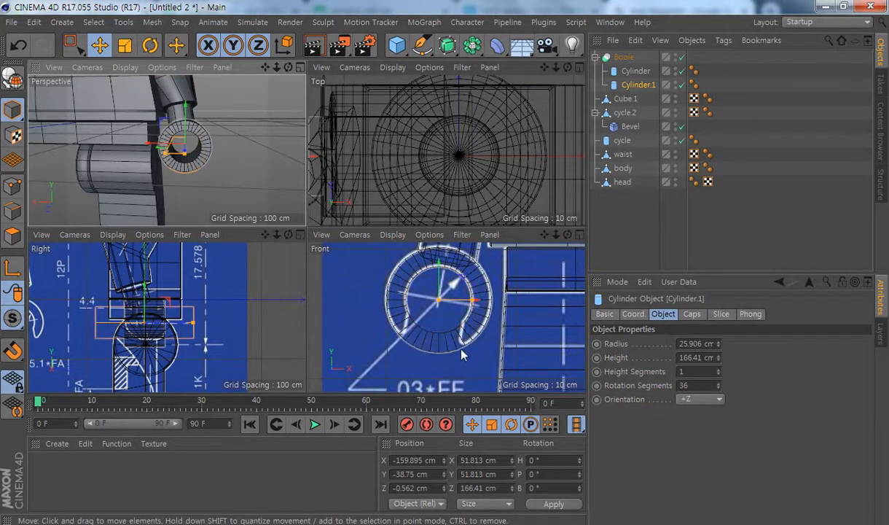
# Add a 200 cm cube and move it over the hand in the front blueprint at about X -162, Y -69.7 cm
pyautogui.moveTo(436, 328)
pyautogui.keyDown('alt'); pyautogui.mouseDown(button='middle')
pyautogui.moveTo(452, 293)
pyautogui.moveTo(437, 328)
pyautogui.mouseUp(button='middle'); pyautogui.keyUp('alt')
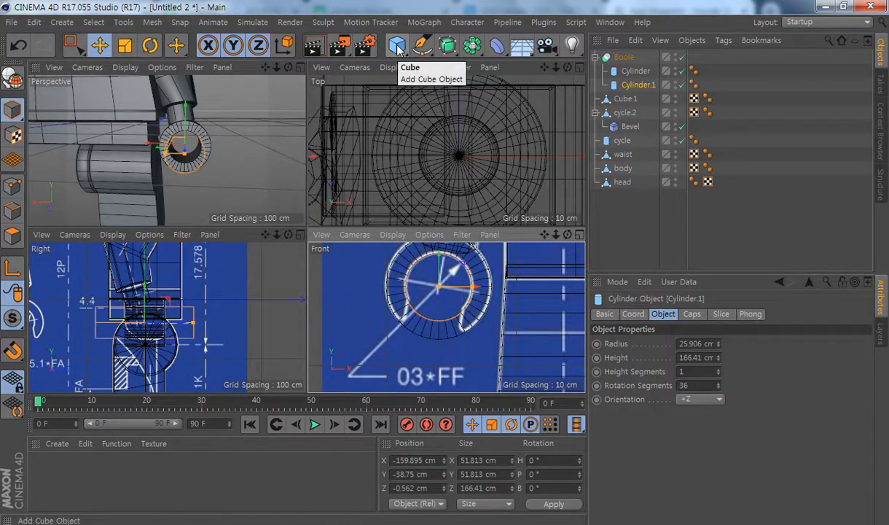
pyautogui.click(397, 48)
pyautogui.scroll(-1, 494, 323)
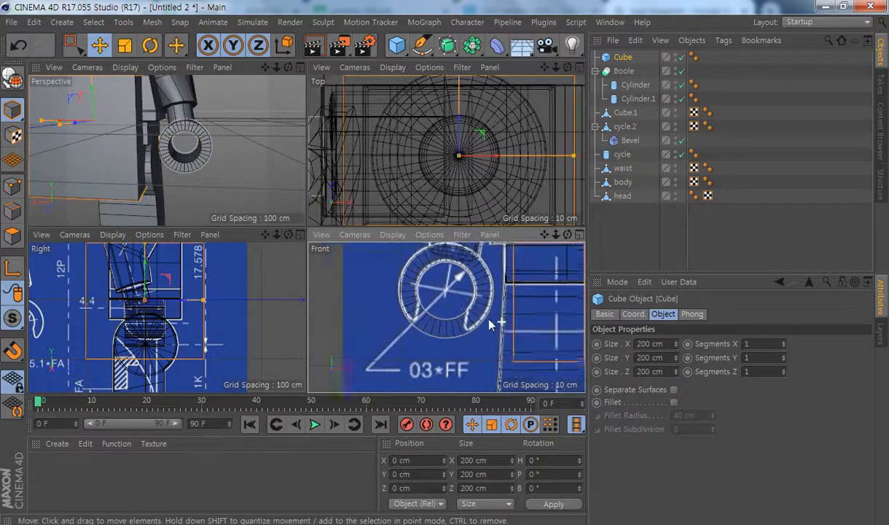
pyautogui.scroll(-6, 495, 323)
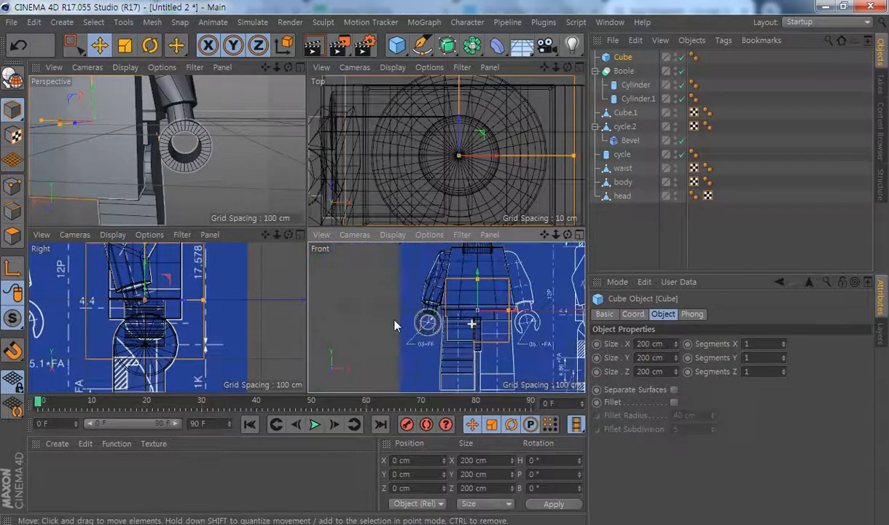
pyautogui.moveTo(510, 299); pyautogui.dragTo(448, 329)
pyautogui.scroll(3, 420, 315)
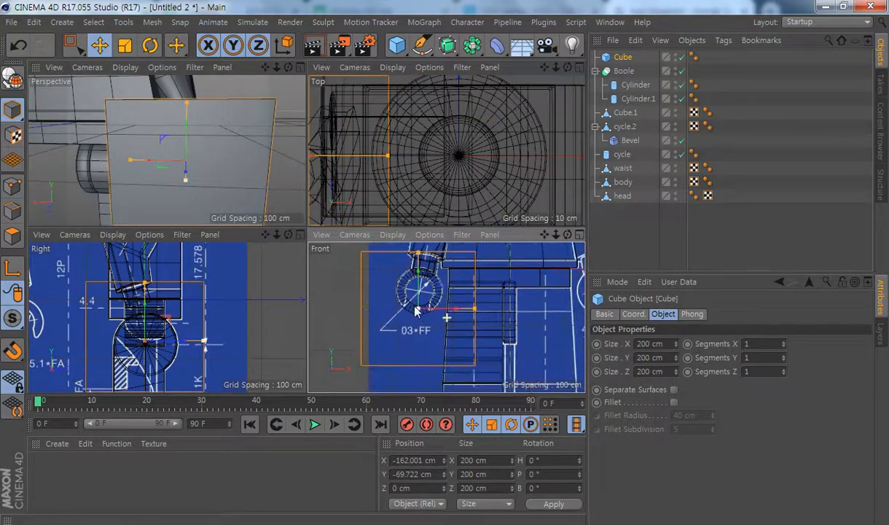
# Make the cube editable and move its upper-left corner points to the left edge of the hand's opening in the front blueprint
pyautogui.click(12, 76)
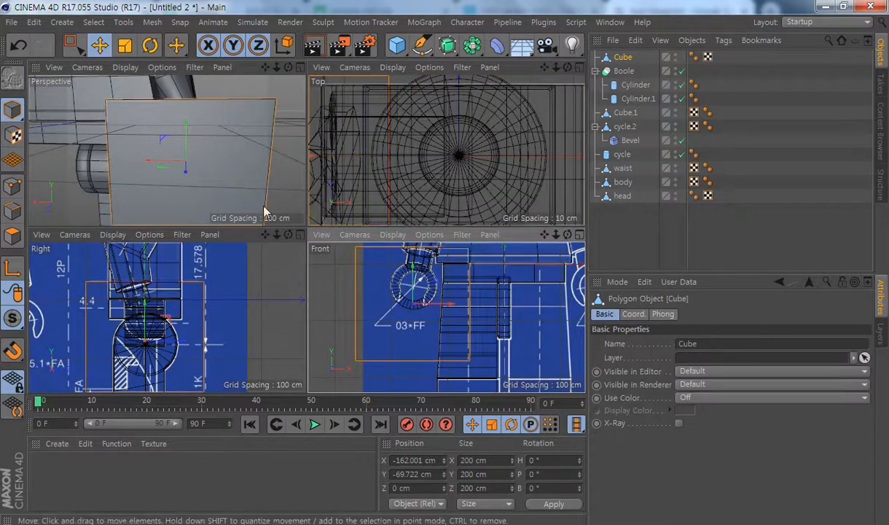
pyautogui.keyDown('alt'); pyautogui.moveTo(448, 291); pyautogui.dragTo(447, 317, button='middle'); pyautogui.keyUp('alt')
pyautogui.middleClick(423, 305)
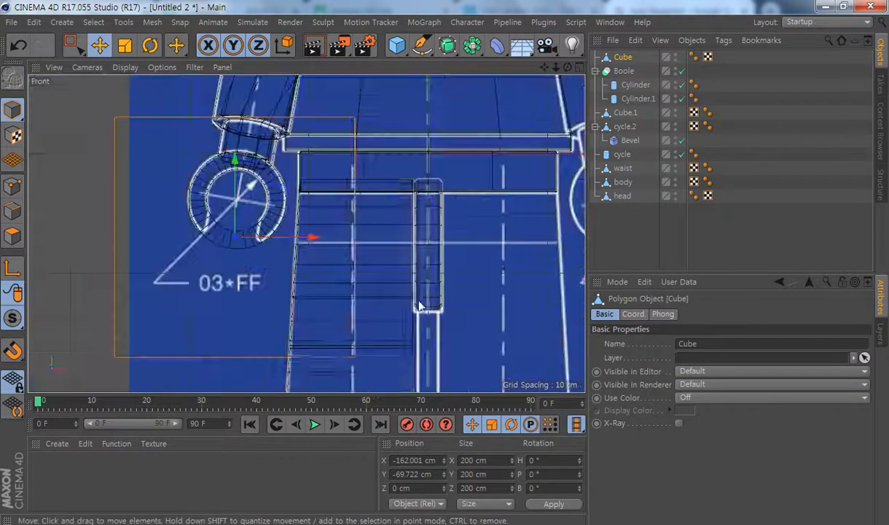
pyautogui.click(20, 186)
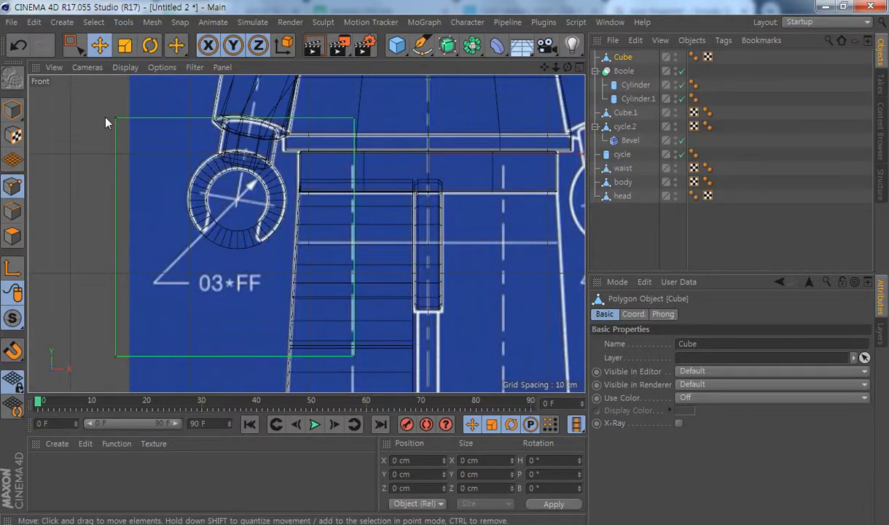
pyautogui.click(73, 45)
pyautogui.moveTo(90, 91); pyautogui.dragTo(144, 153)
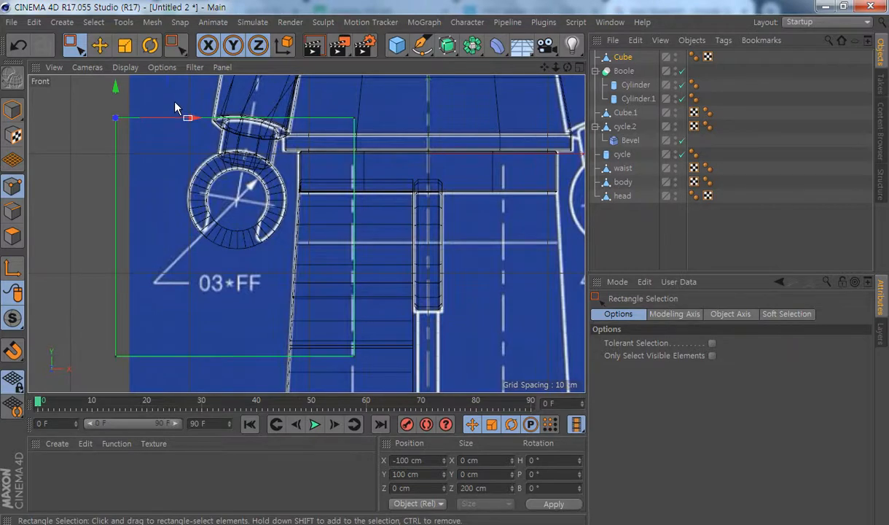
pyautogui.keyDown('alt'); pyautogui.moveTo(175, 105); pyautogui.dragTo(176, 125, button='middle'); pyautogui.keyUp('alt')
pyautogui.moveTo(172, 97); pyautogui.dragTo(264, 177)
# Move the cube's remaining corner points to frame the hand's opening, with the lower-right pair at about X 16.2, Y -20.3 cm
pyautogui.keyDown('alt'); pyautogui.moveTo(232, 285); pyautogui.dragTo(216, 263, button='middle'); pyautogui.keyUp('alt')
pyautogui.moveTo(317, 100); pyautogui.dragTo(358, 126)
pyautogui.keyDown('alt'); pyautogui.moveTo(384, 115); pyautogui.dragTo(384, 140, button='middle'); pyautogui.keyUp('alt')
pyautogui.moveTo(387, 95); pyautogui.dragTo(296, 193)
pyautogui.moveTo(124, 390); pyautogui.dragTo(125, 387)
pyautogui.moveTo(149, 333); pyautogui.dragTo(234, 228)
pyautogui.moveTo(373, 316); pyautogui.dragTo(291, 241)
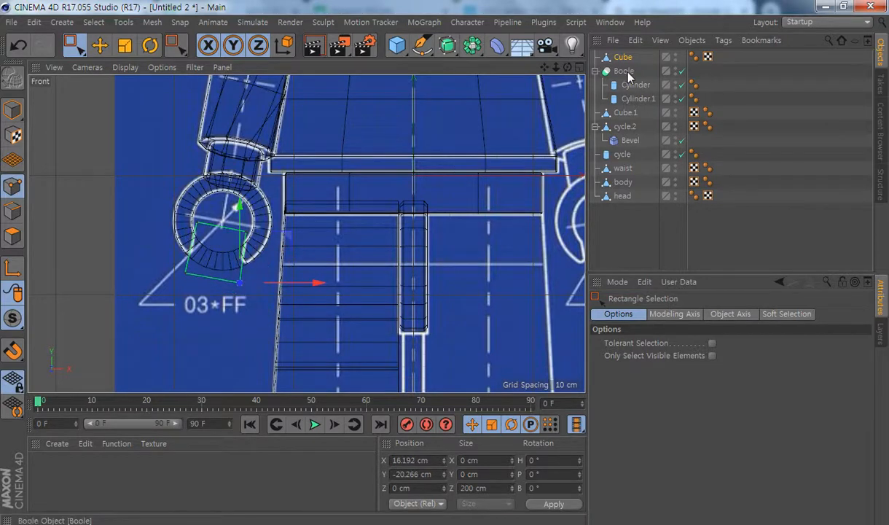
# Add a second Boole and nest the hand Boole first and the reshaped cube second to cut the hand's opening
pyautogui.middleClick(264, 144)
pyautogui.keyDown('alt'); pyautogui.moveTo(207, 170); pyautogui.dragTo(131, 186); pyautogui.keyUp('alt')
pyautogui.click(619, 71)
pyautogui.click(624, 57)
pyautogui.click(624, 71)
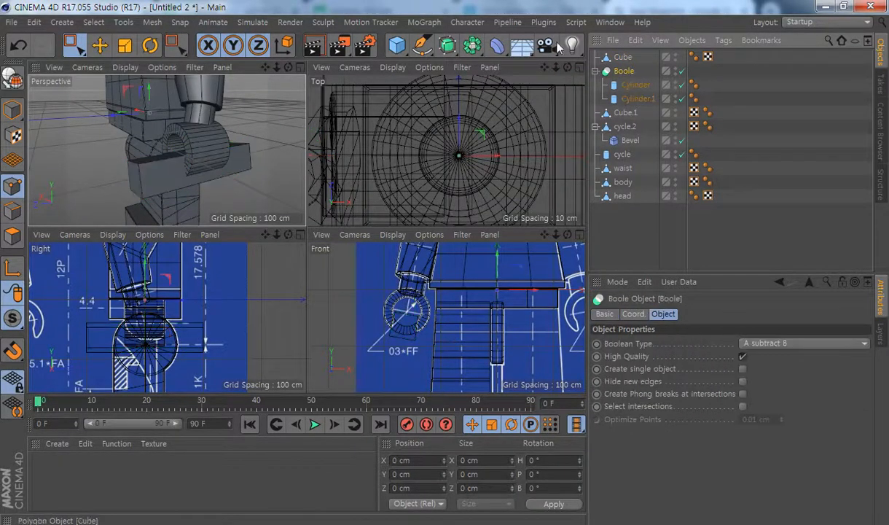
pyautogui.click(472, 45)
pyautogui.click(696, 65)
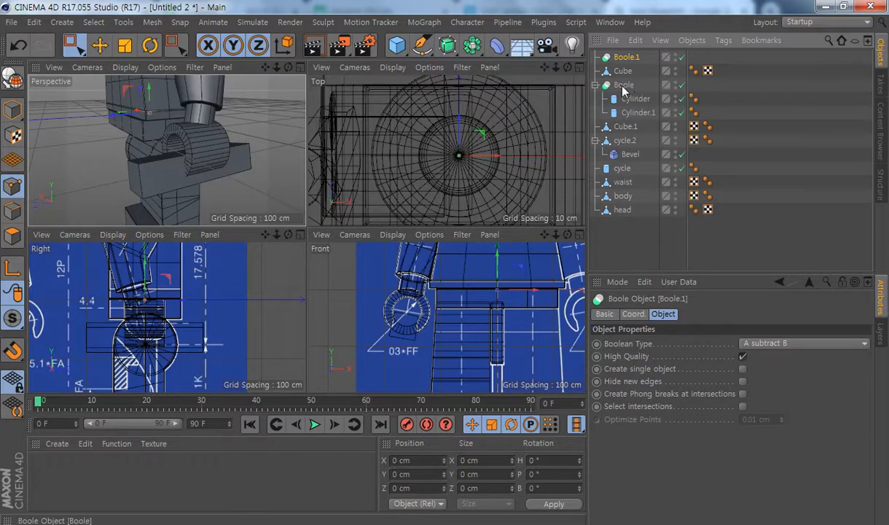
pyautogui.moveTo(635, 62); pyautogui.dragTo(633, 60)
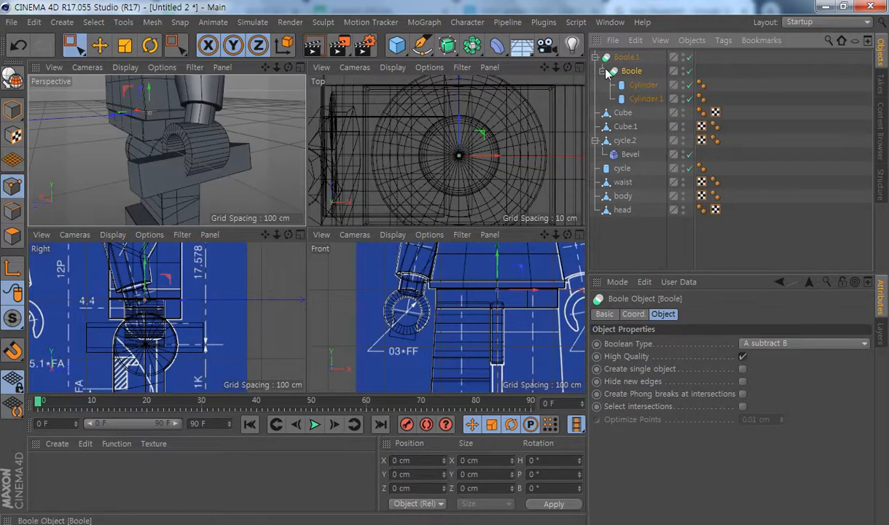
pyautogui.click(602, 71)
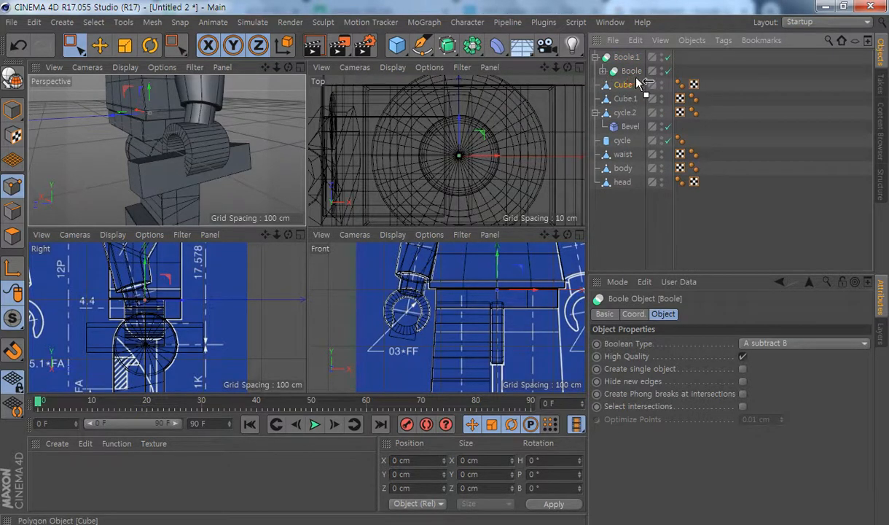
pyautogui.moveTo(637, 82); pyautogui.dragTo(637, 84)
# Merge the second Boole and all its children into one polygon object with Connect Objects + Delete
pyautogui.keyDown('alt'); pyautogui.moveTo(210, 173); pyautogui.dragTo(286, 172); pyautogui.keyUp('alt')
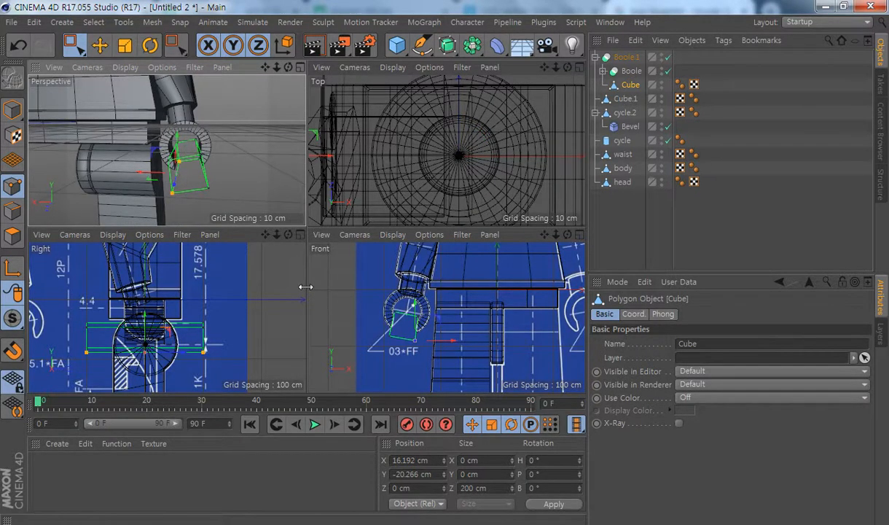
pyautogui.keyDown('alt'); pyautogui.moveTo(211, 146); pyautogui.dragTo(109, 152); pyautogui.keyUp('alt')
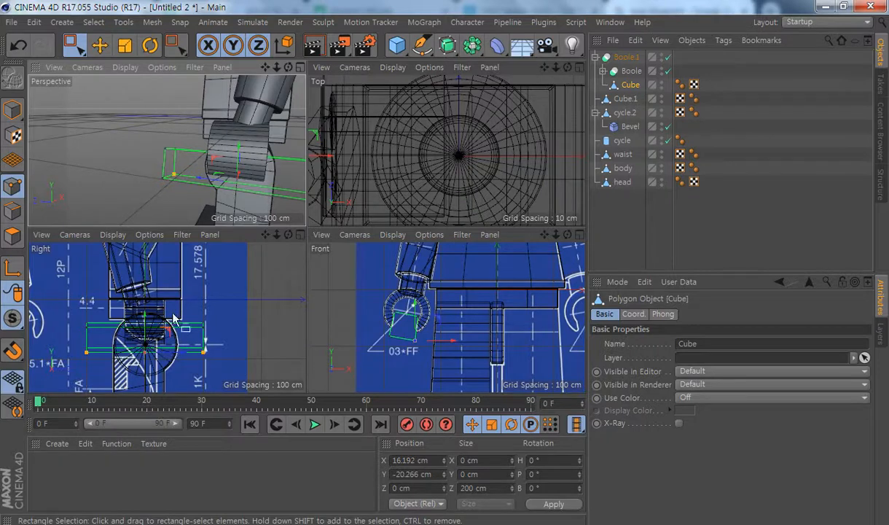
pyautogui.keyDown('alt'); pyautogui.moveTo(161, 336); pyautogui.dragTo(160, 323, button='middle'); pyautogui.keyUp('alt')
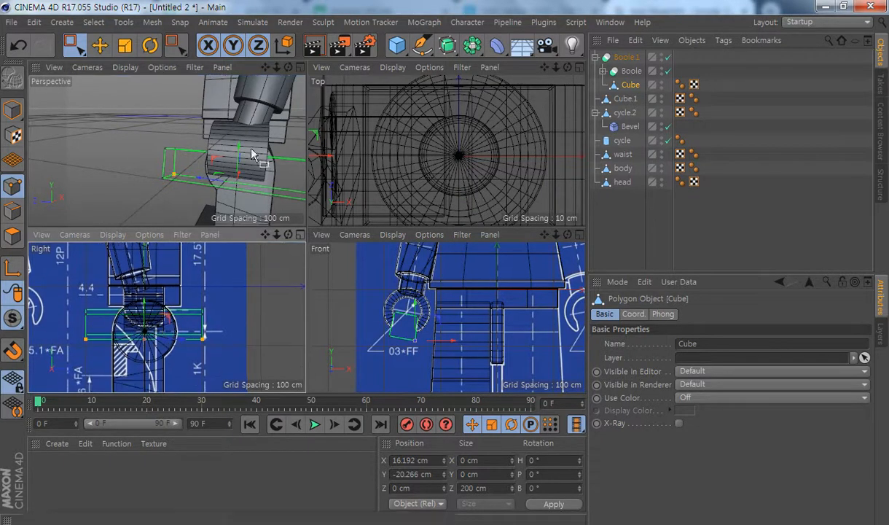
pyautogui.keyDown('alt'); pyautogui.moveTo(249, 167); pyautogui.dragTo(234, 162, button='middle'); pyautogui.keyUp('alt')
pyautogui.keyDown('alt'); pyautogui.moveTo(233, 167); pyautogui.dragTo(207, 158); pyautogui.keyUp('alt')
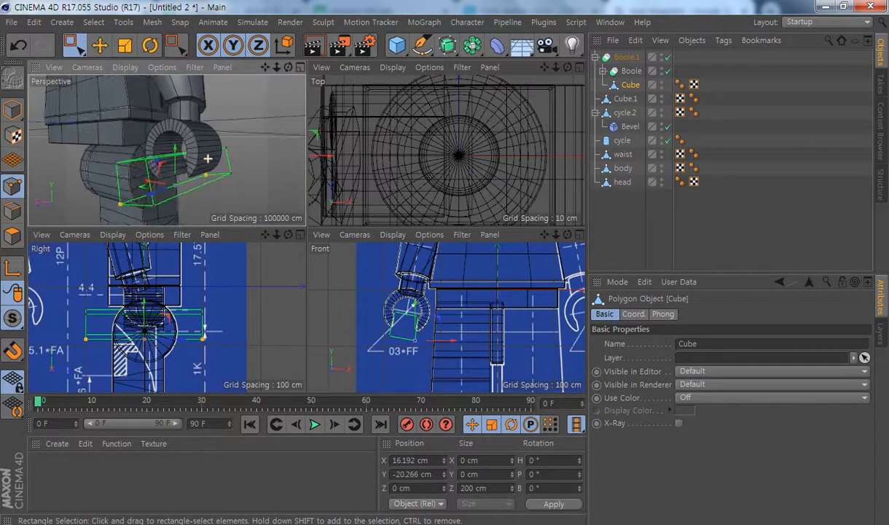
pyautogui.click(624, 58)
pyautogui.middleClick(633, 58)
pyautogui.rightClick(633, 59)
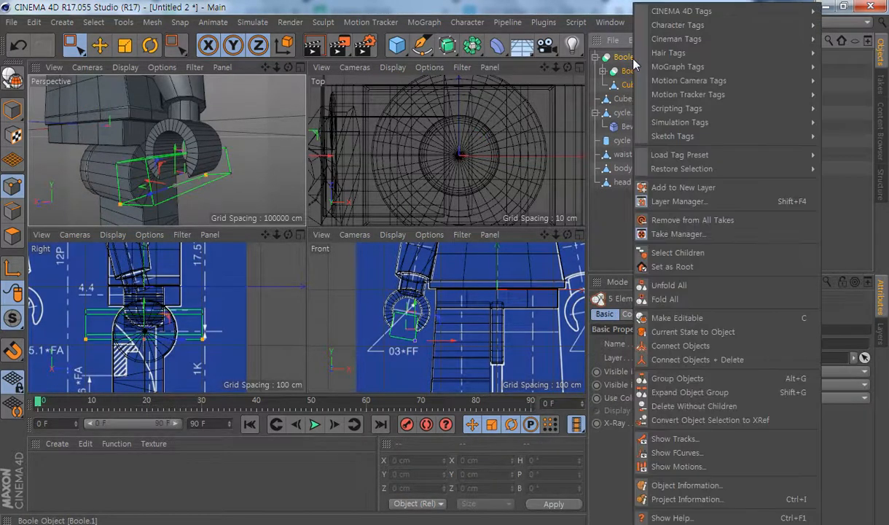
pyautogui.click(705, 364)
# Add an FFD deformer as a child of the merged hand object and fit its grid to the parent
pyautogui.scroll(3, 246, 186)
pyautogui.keyDown('alt'); pyautogui.moveTo(246, 188); pyautogui.dragTo(113, 173); pyautogui.keyUp('alt')
pyautogui.keyDown('alt'); pyautogui.moveTo(213, 164); pyautogui.dragTo(128, 179); pyautogui.keyUp('alt')
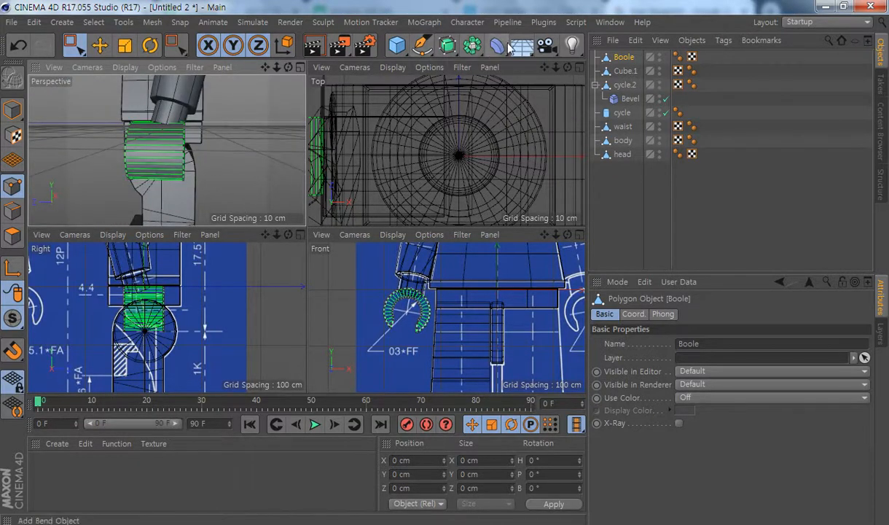
pyautogui.click(507, 47)
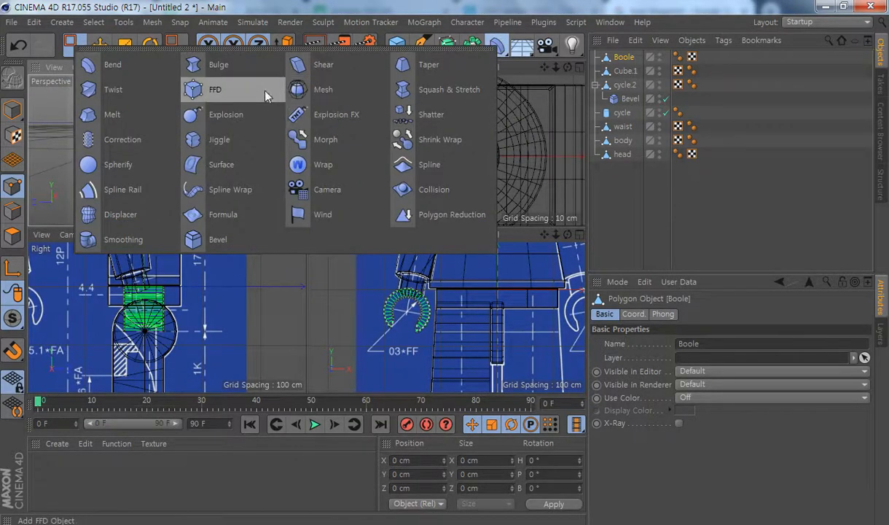
pyautogui.click(234, 98)
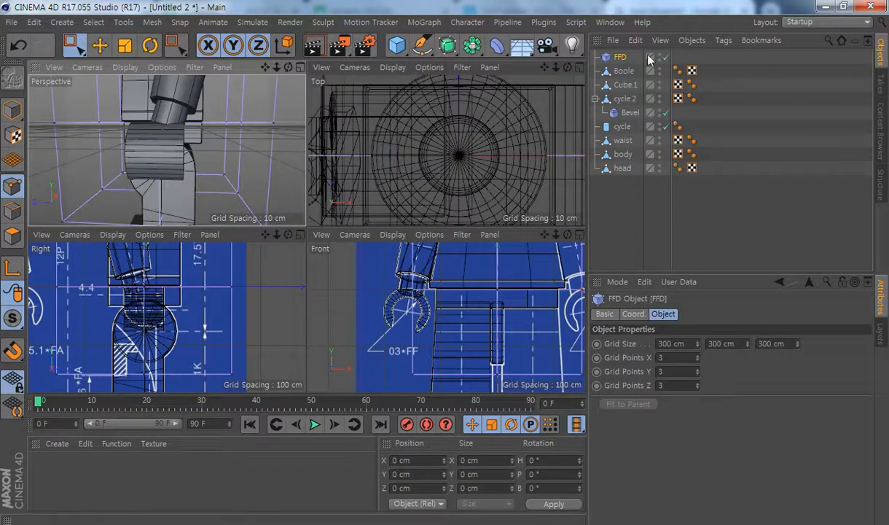
pyautogui.moveTo(621, 60); pyautogui.dragTo(631, 75)
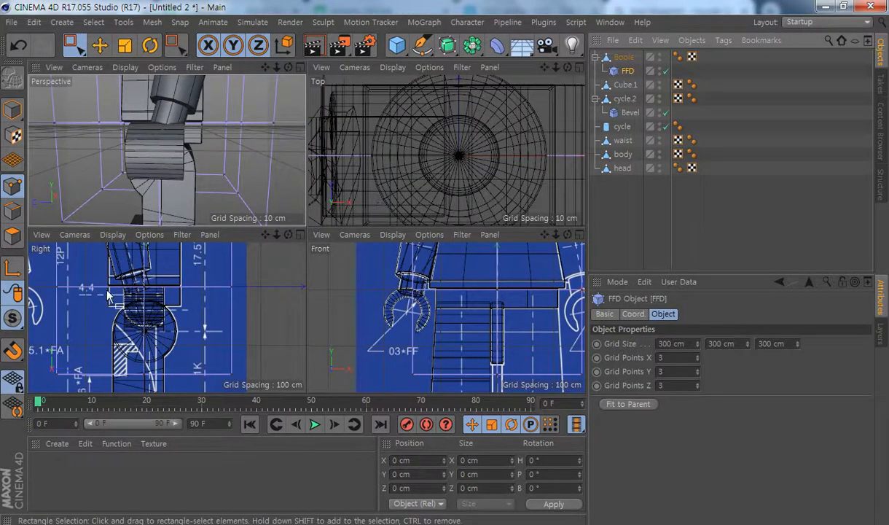
pyautogui.middleClick(146, 293)
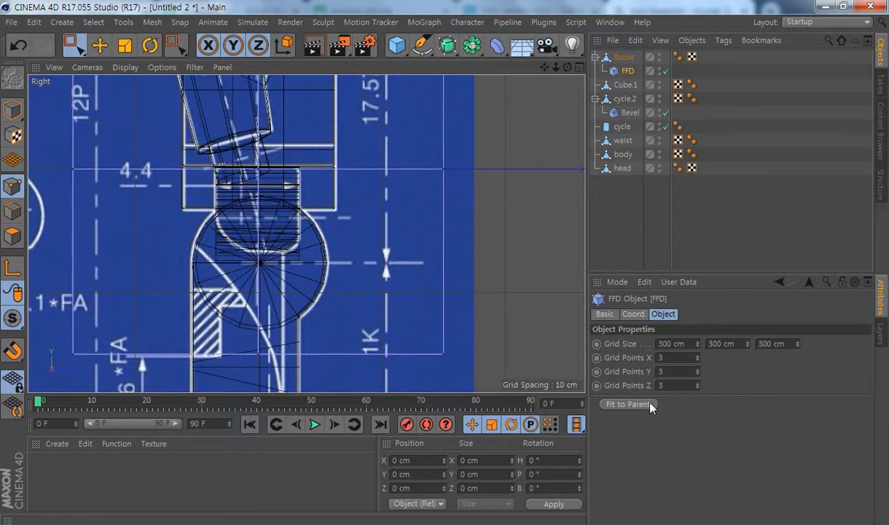
pyautogui.click(628, 403)
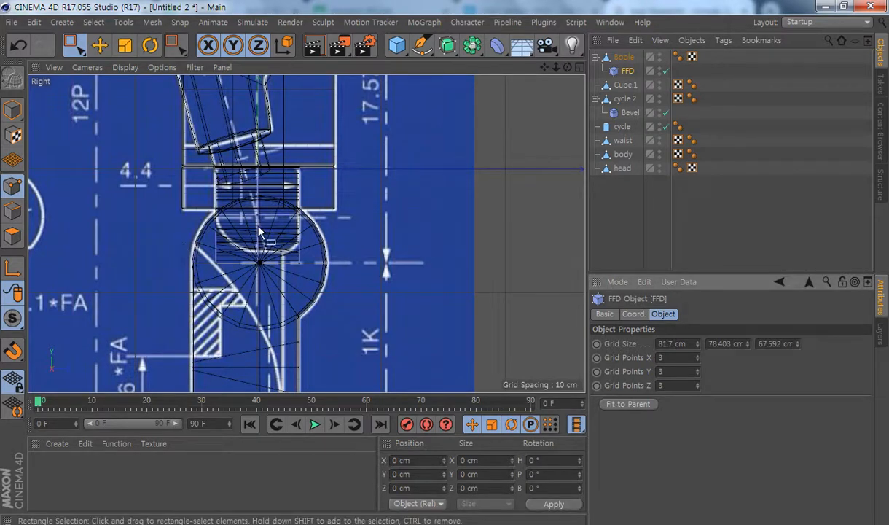
pyautogui.scroll(3, 248, 217)
pyautogui.scroll(1, 255, 243)
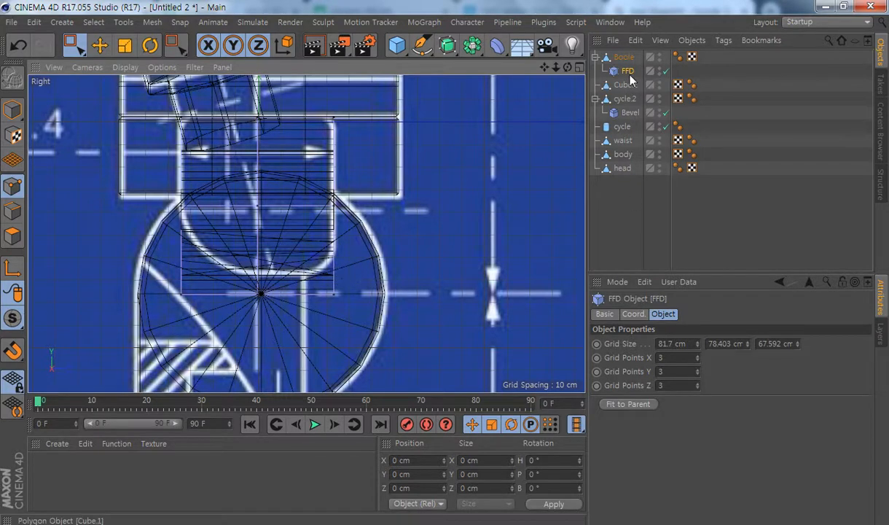
# Set the FFD's Grid Points Y to 5 and fit its lower-left points to the blueprint's curve, the second-lowest at about Z -33.5 cm
pyautogui.click(697, 373)
pyautogui.click(698, 372)
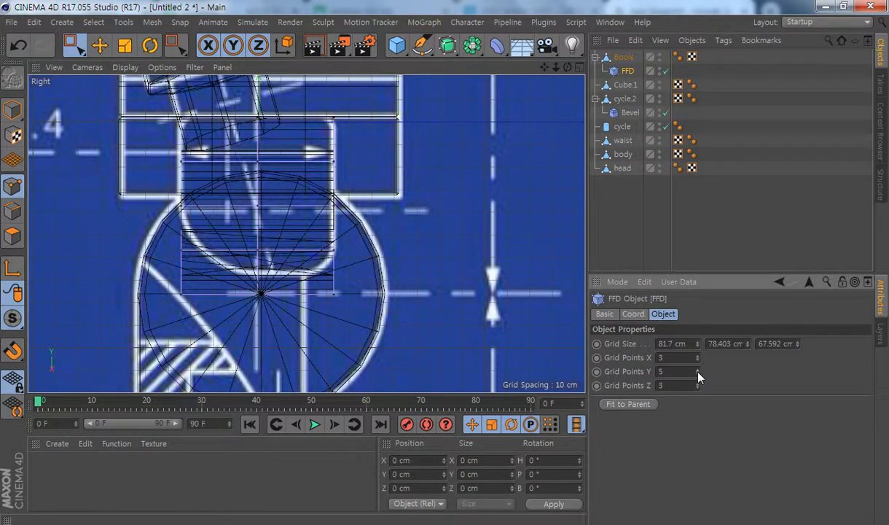
pyautogui.moveTo(163, 231); pyautogui.dragTo(200, 260)
pyautogui.moveTo(254, 250); pyautogui.dragTo(272, 247)
pyautogui.moveTo(166, 276); pyautogui.dragTo(327, 281)
pyautogui.moveTo(212, 259); pyautogui.dragTo(212, 260)
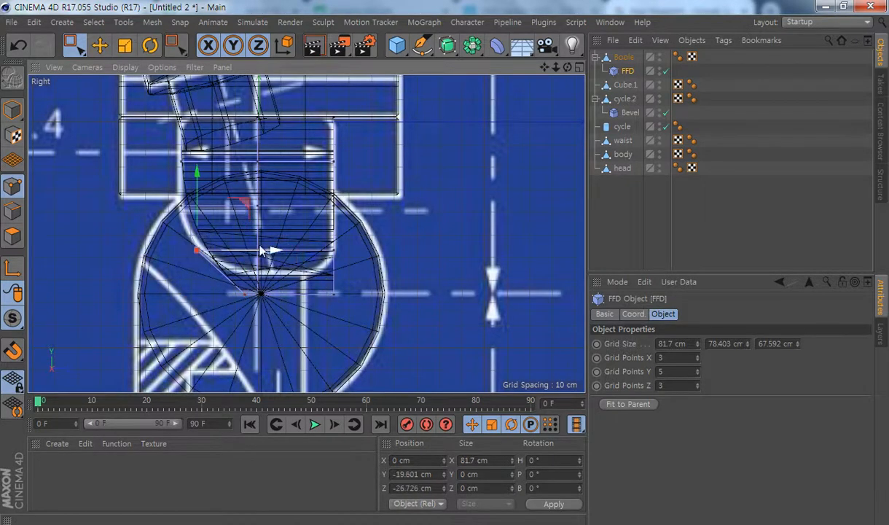
pyautogui.moveTo(268, 250); pyautogui.dragTo(244, 206)
pyautogui.moveTo(161, 231); pyautogui.dragTo(201, 263)
pyautogui.moveTo(258, 250); pyautogui.dragTo(254, 250)
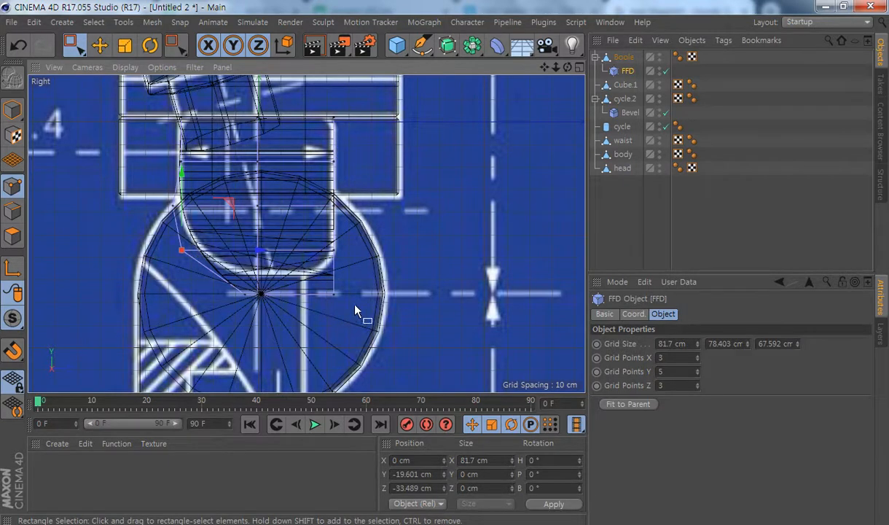
# Pull the FFD's lower-right corner points inward and move the points one row above out to about Z 38.1 cm
pyautogui.moveTo(360, 265); pyautogui.dragTo(296, 303)
pyautogui.moveTo(407, 292); pyautogui.dragTo(381, 292)
pyautogui.moveTo(358, 222); pyautogui.dragTo(298, 259)
pyautogui.moveTo(397, 253); pyautogui.dragTo(406, 253)
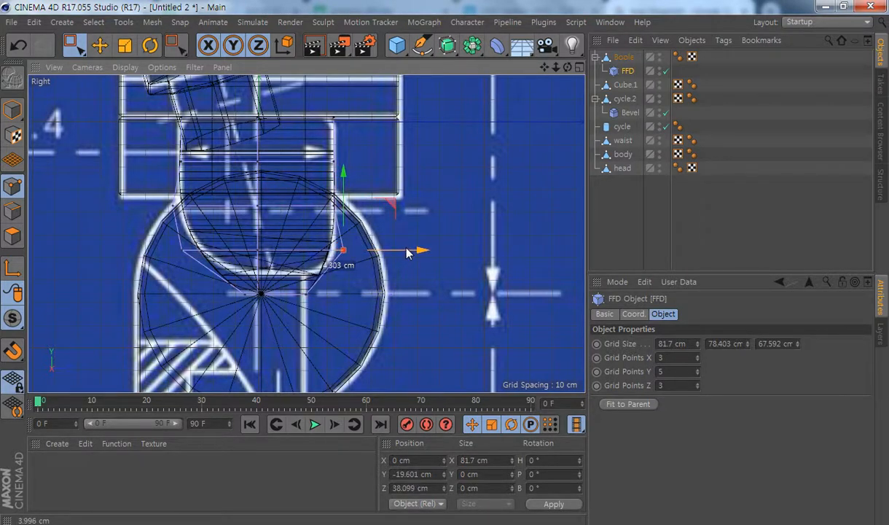
pyautogui.moveTo(407, 253); pyautogui.dragTo(406, 253)
# Merge the hand object and its FFD deformer into one polygon object with Connect Objects + Delete
pyautogui.middleClick(260, 239)
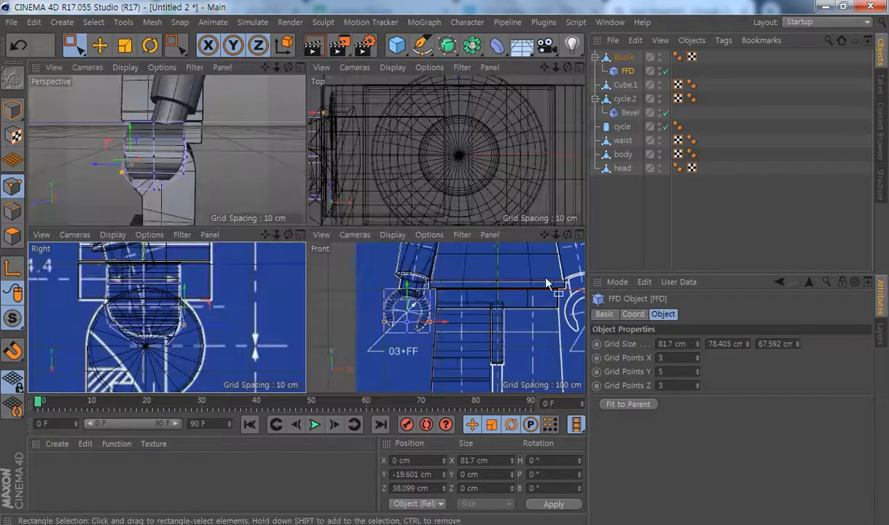
pyautogui.middleClick(197, 184)
pyautogui.keyDown('alt'); pyautogui.moveTo(209, 168); pyautogui.dragTo(273, 207); pyautogui.keyUp('alt')
pyautogui.keyDown('ctrl'); pyautogui.click(624, 59); pyautogui.keyUp('ctrl')
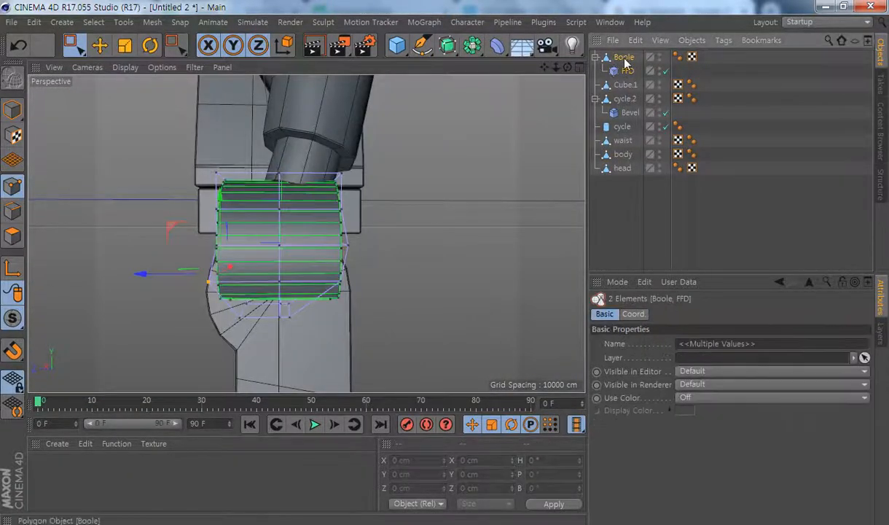
pyautogui.rightClick(628, 61)
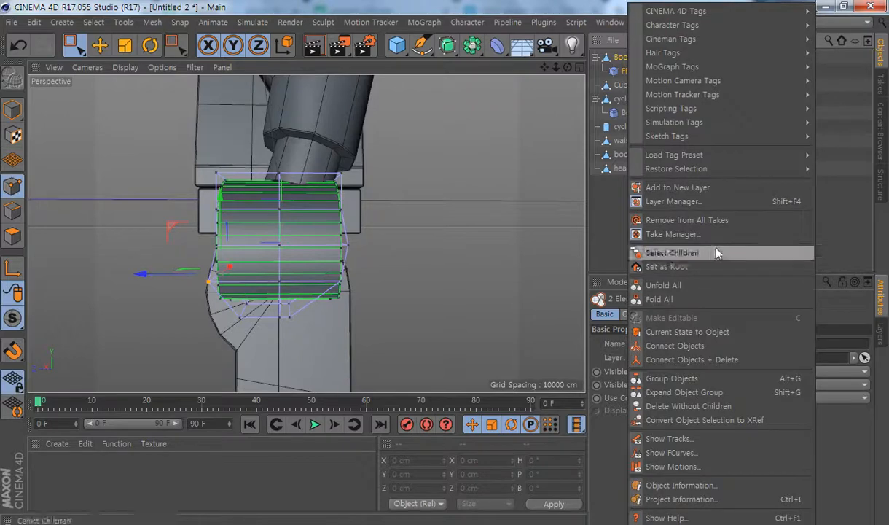
pyautogui.click(709, 359)
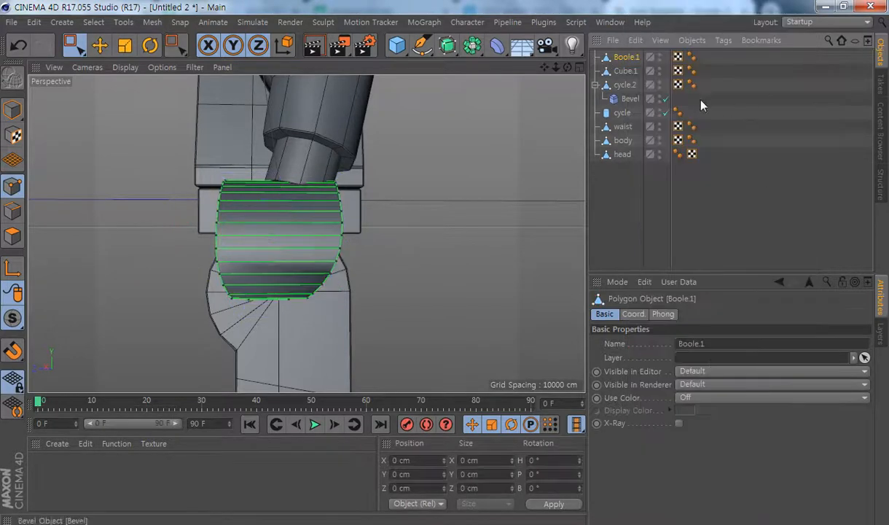
# Merge the leg object cycle.2 and its Bevel deformer into one polygon object with Connect Objects + Delete
pyautogui.click(623, 86)
pyautogui.rightClick(623, 88)
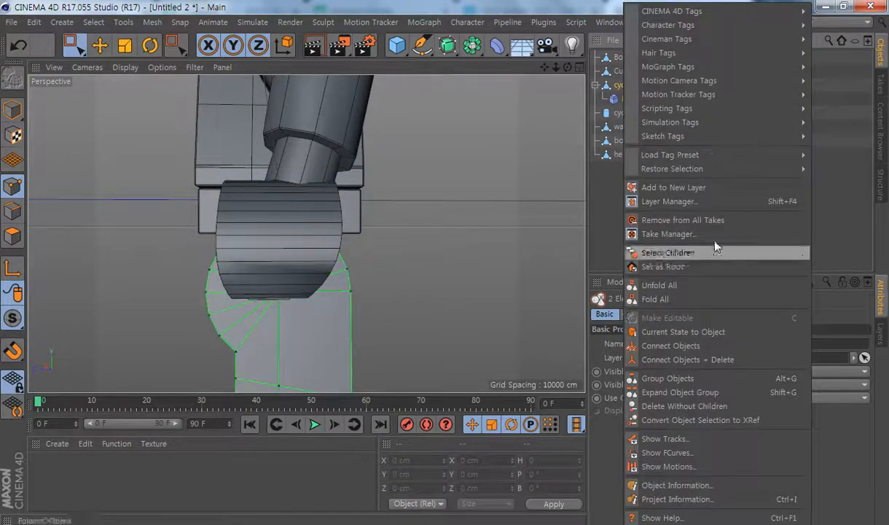
pyautogui.click(701, 360)
# Bring the whole figure into view, switch to Model mode with the Move tool and clear the object selection
pyautogui.keyDown('alt'); pyautogui.moveTo(406, 336); pyautogui.dragTo(291, 350, button='right'); pyautogui.keyUp('alt')
pyautogui.keyDown('alt'); pyautogui.moveTo(330, 338); pyautogui.dragTo(457, 357); pyautogui.keyUp('alt')
pyautogui.keyDown('alt'); pyautogui.moveTo(457, 359); pyautogui.dragTo(324, 302, button='right'); pyautogui.keyUp('alt')
pyautogui.moveTo(323, 302)
pyautogui.keyDown('alt'); pyautogui.mouseDown()
pyautogui.moveTo(318, 307)
pyautogui.moveTo(320, 285)
pyautogui.mouseUp(); pyautogui.keyUp('alt')
pyautogui.keyDown('alt'); pyautogui.moveTo(319, 281); pyautogui.dragTo(363, 282, button='right'); pyautogui.keyUp('alt')
pyautogui.keyDown('alt'); pyautogui.moveTo(357, 276); pyautogui.dragTo(349, 246); pyautogui.keyUp('alt')
pyautogui.click(12, 110)
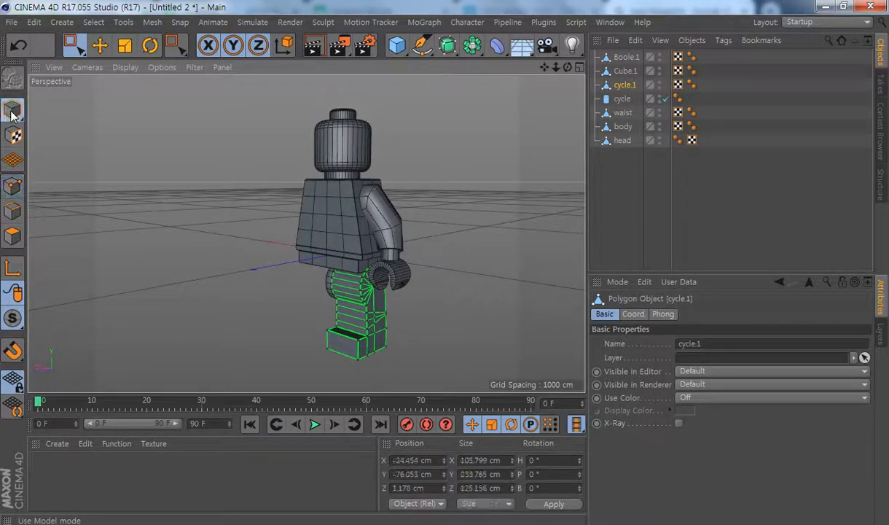
pyautogui.press('e')
pyautogui.click(446, 336)
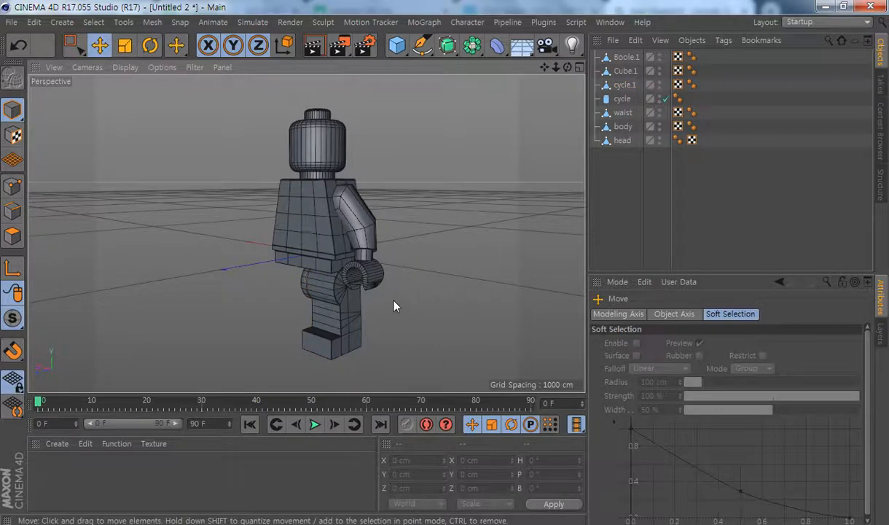